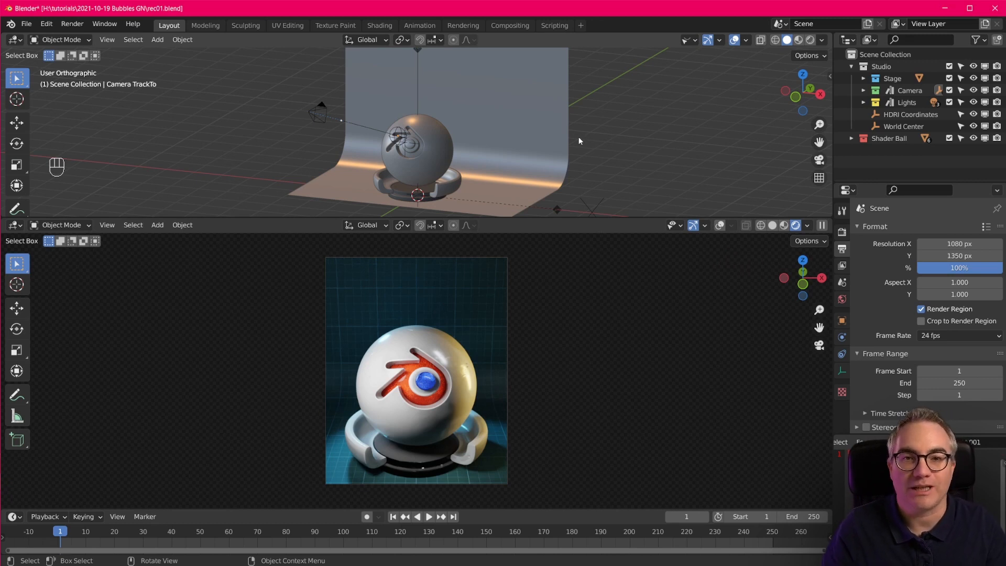
Exclude the Stage collection from the view layer
scroll(545, 160, down, 3)
scroll(545, 156, up, 4)
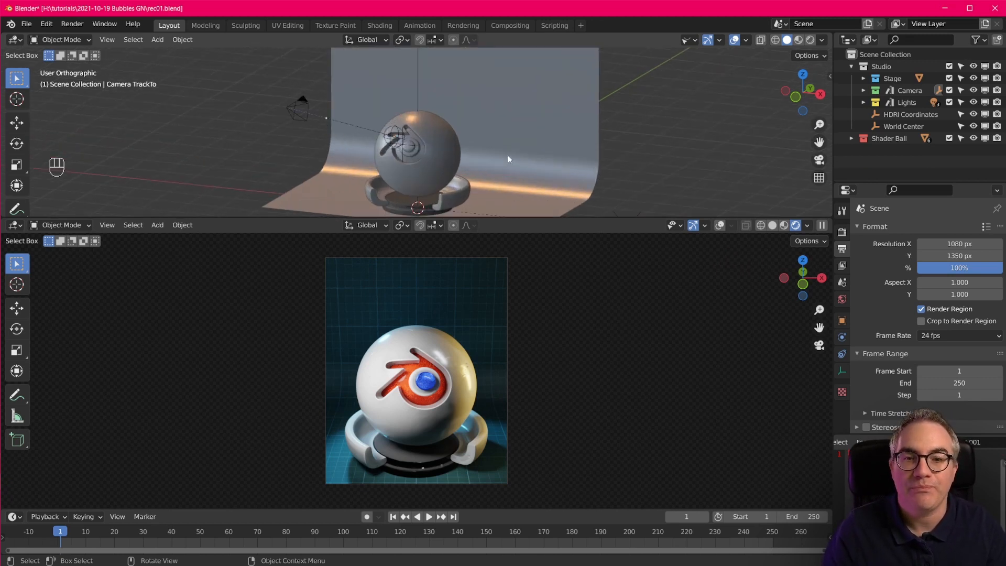
scroll(510, 154, down, 2)
scroll(514, 157, up, 2)
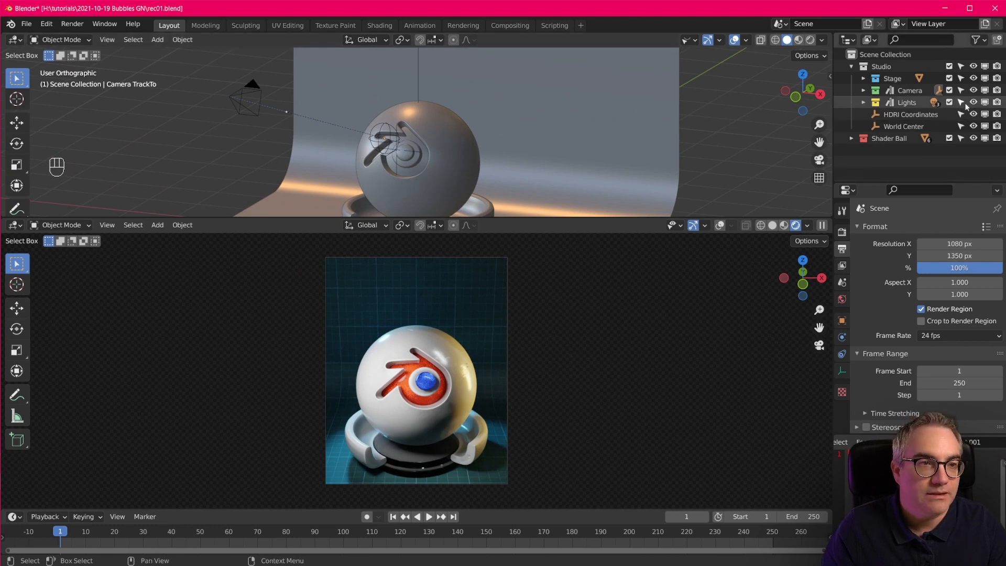
click(951, 79)
Delete the Preview Ring and Preview Base objects from the shader ball
shift+middle_drag(542, 155, 558, 112)
click(492, 179)
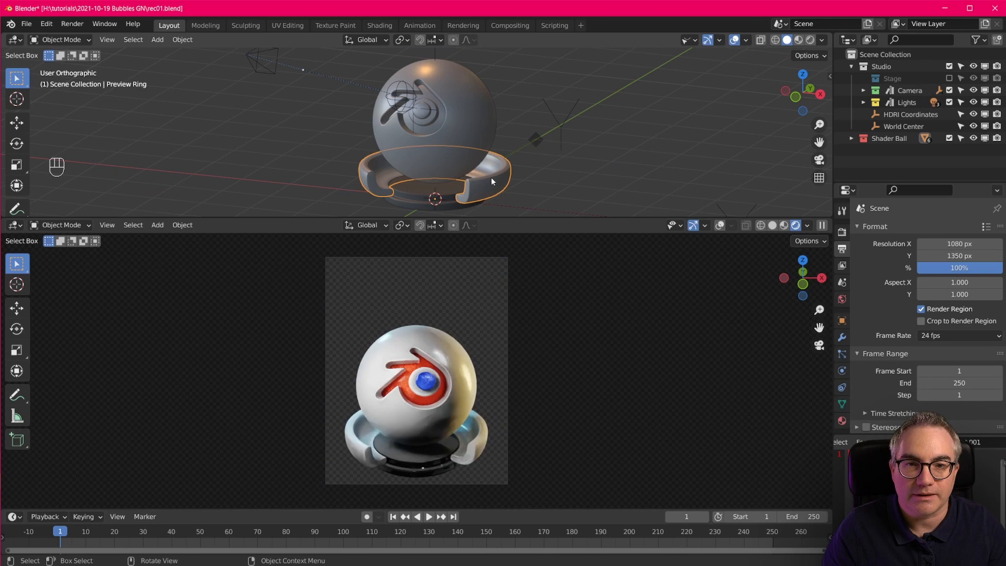
key(Delete)
click(458, 199)
key(x)
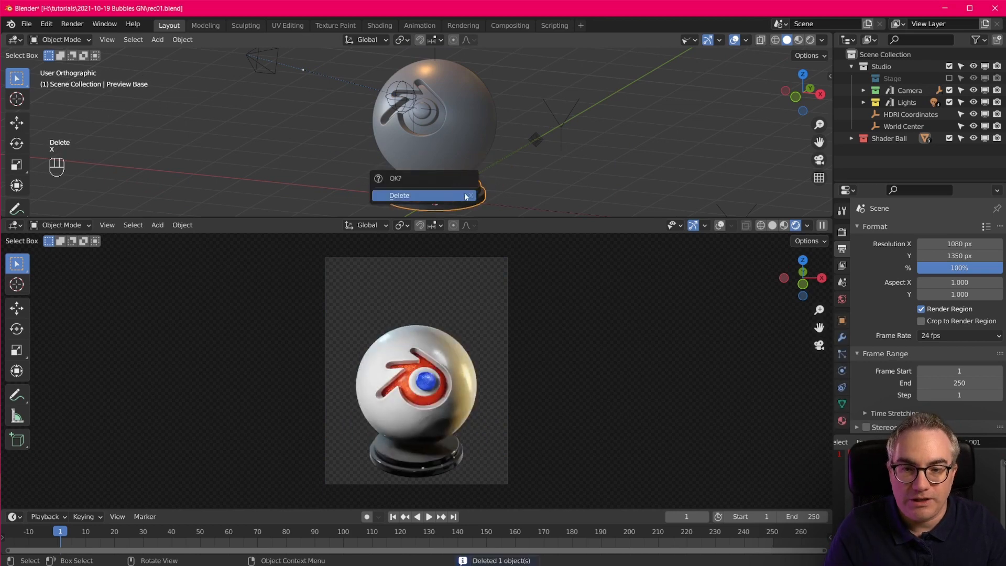
click(445, 194)
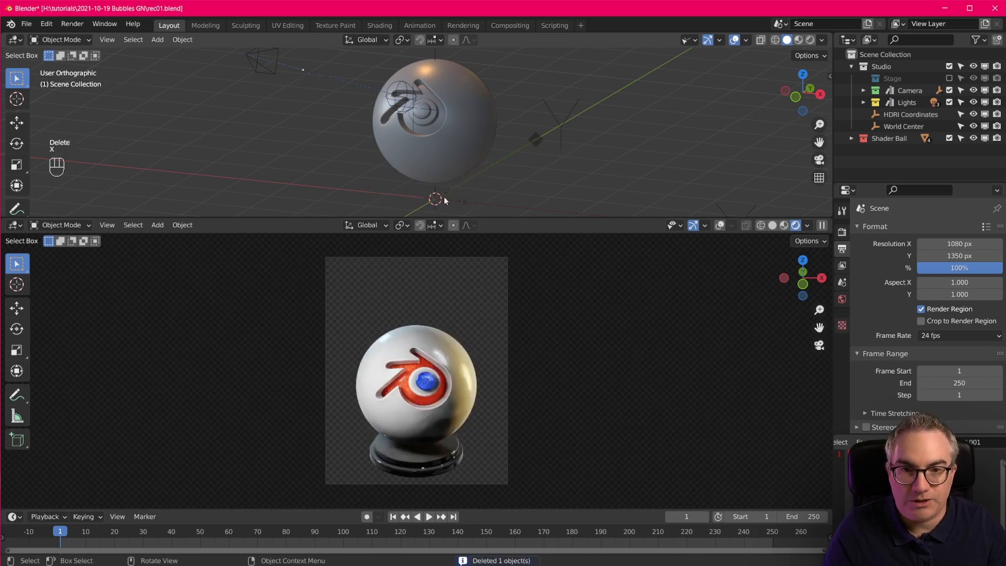
Delete the two logo disc objects from the front of the shader ball
click(431, 127)
key(x)
click(423, 113)
click(423, 113)
key(x)
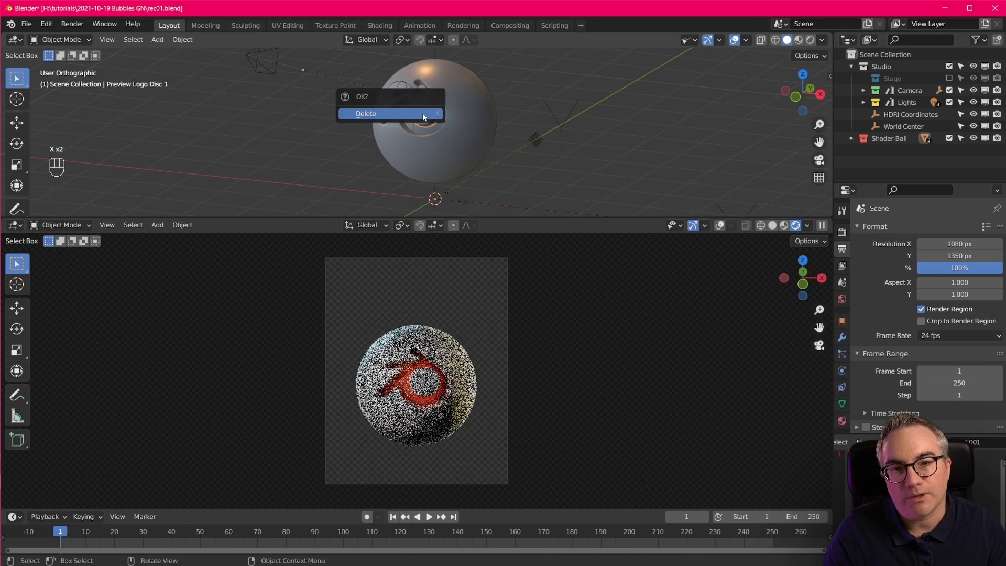
click(423, 115)
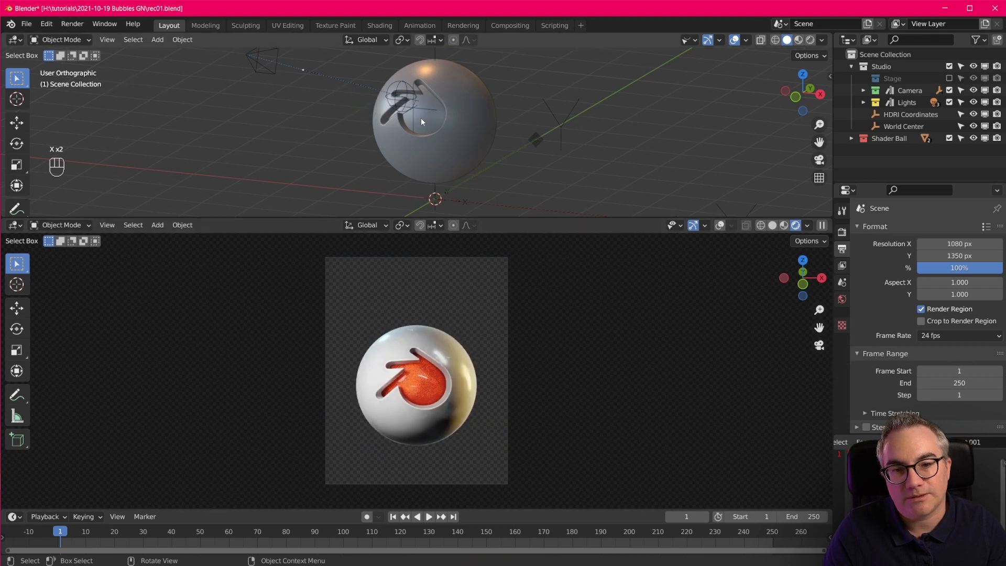
Delete the Preview Sphere Inside object so only the outer orb is kept
click(422, 122)
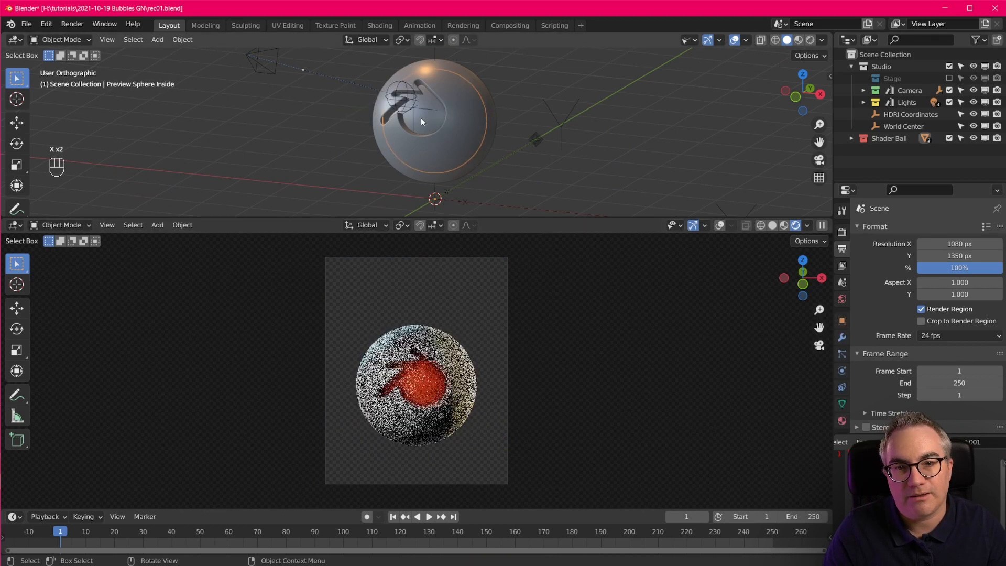
key(x)
click(482, 134)
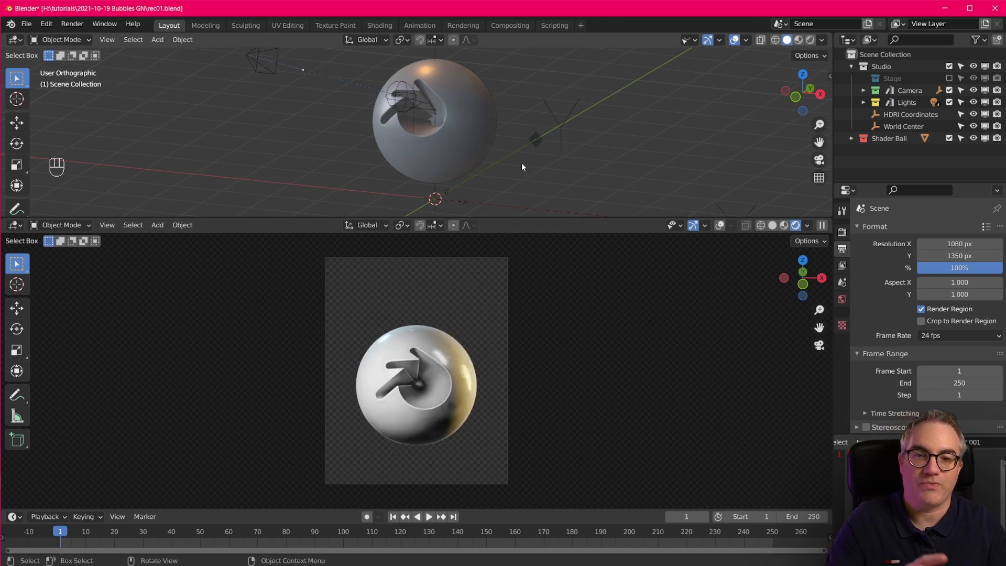
Move the Camera TrackTo empty up about 0.5 m along the global Z axis
click(403, 88)
click(398, 87)
key(g)
key(z)
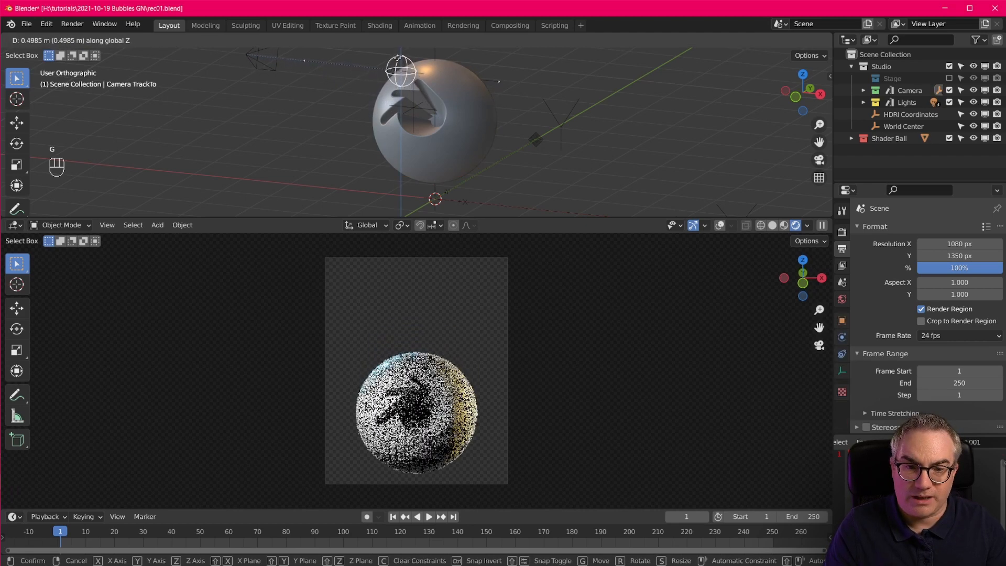
click(419, 203)
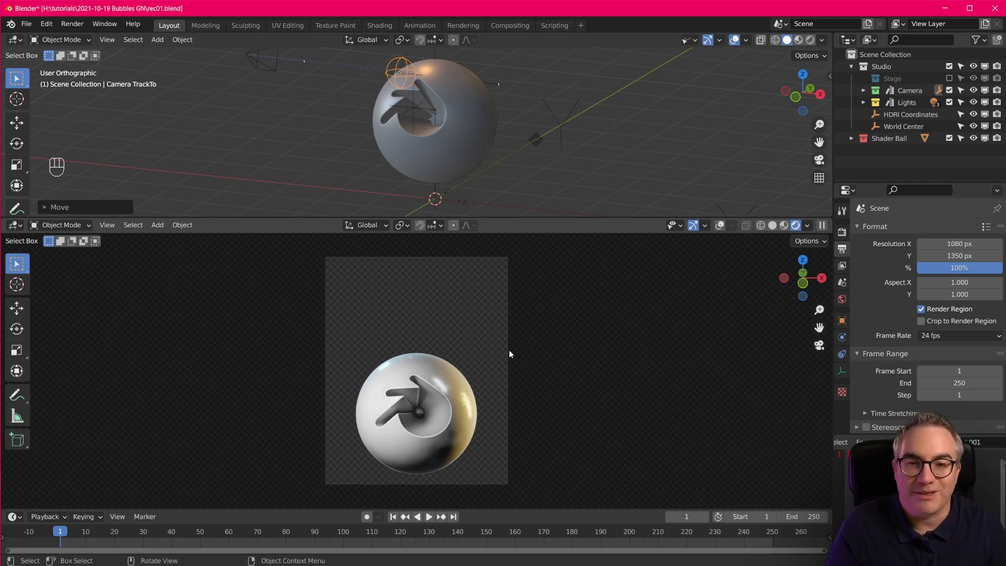
Switch the rendered camera view area to the Geometry Node Editor
scroll(447, 146, down, 4)
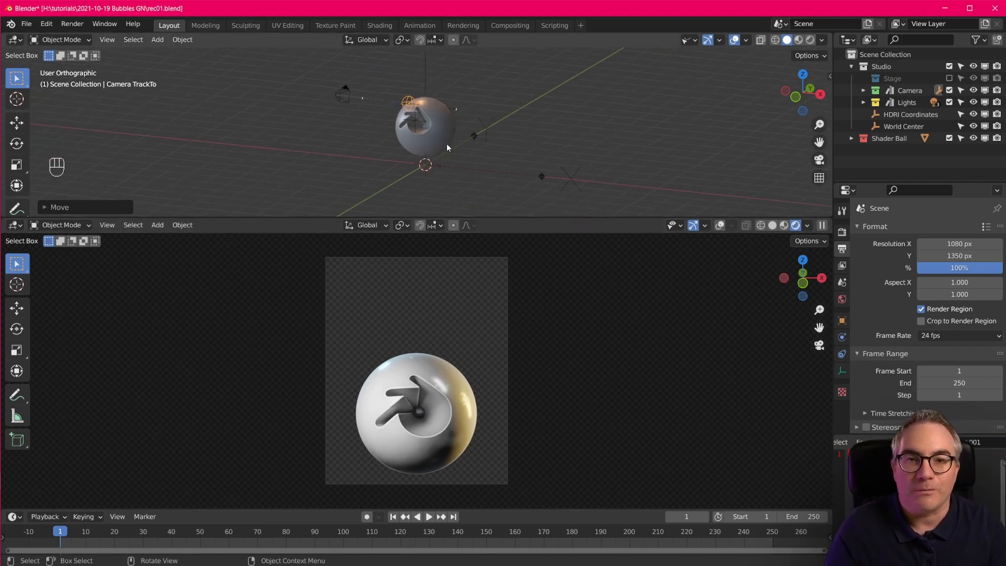
key(Home)
click(15, 225)
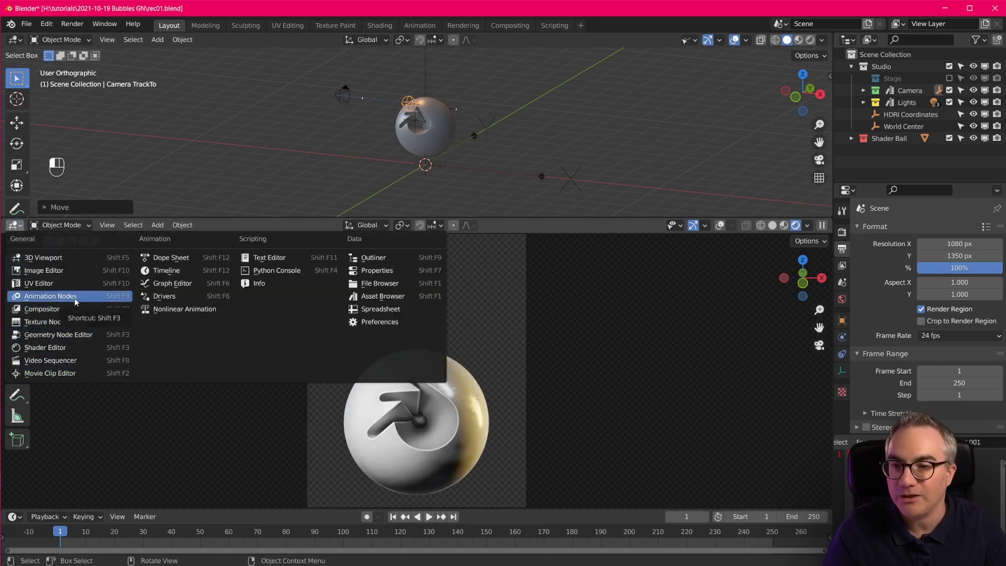
click(71, 335)
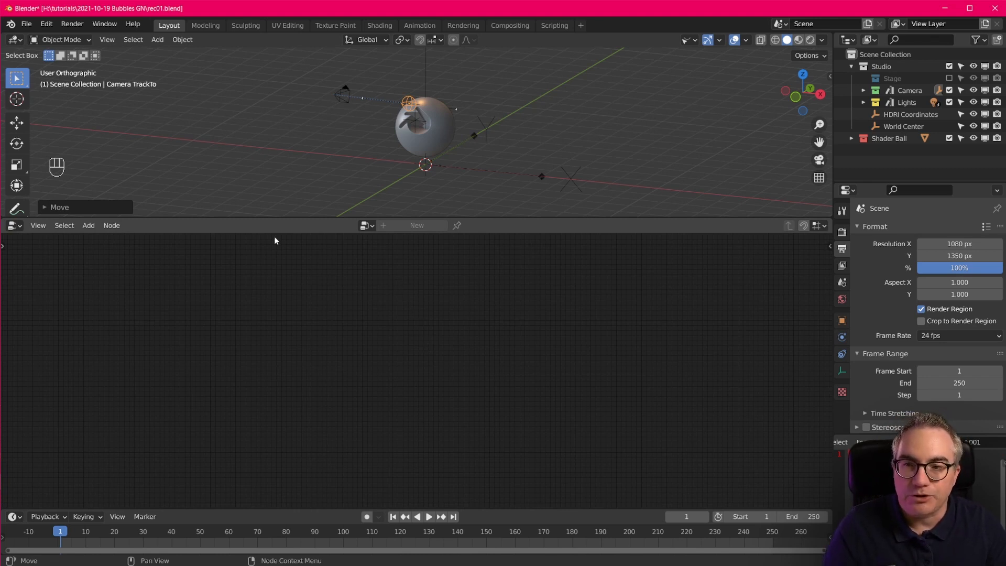
Create a new geometry node tree on the Preview Orb object
click(443, 140)
scroll(454, 184, up, 4)
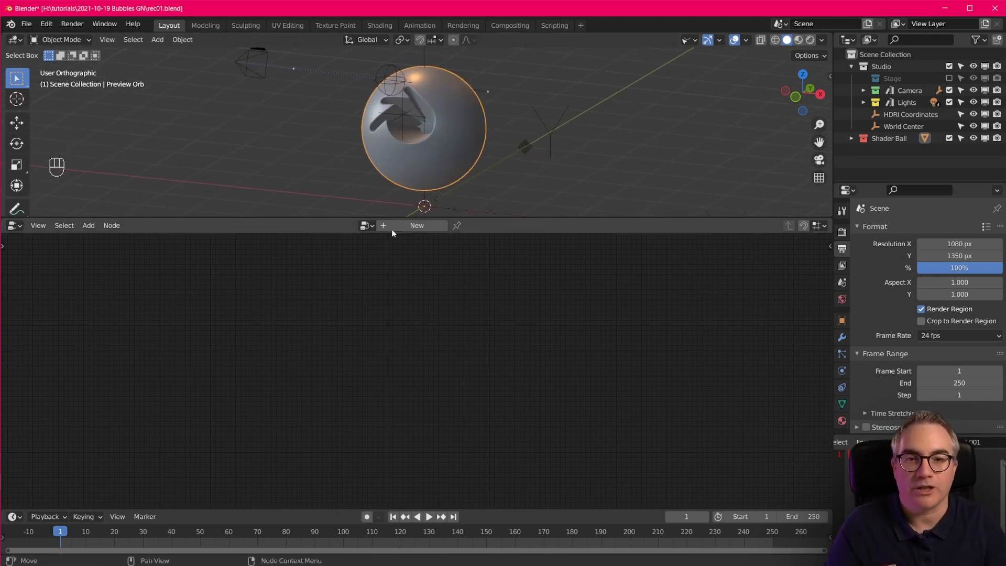
click(416, 226)
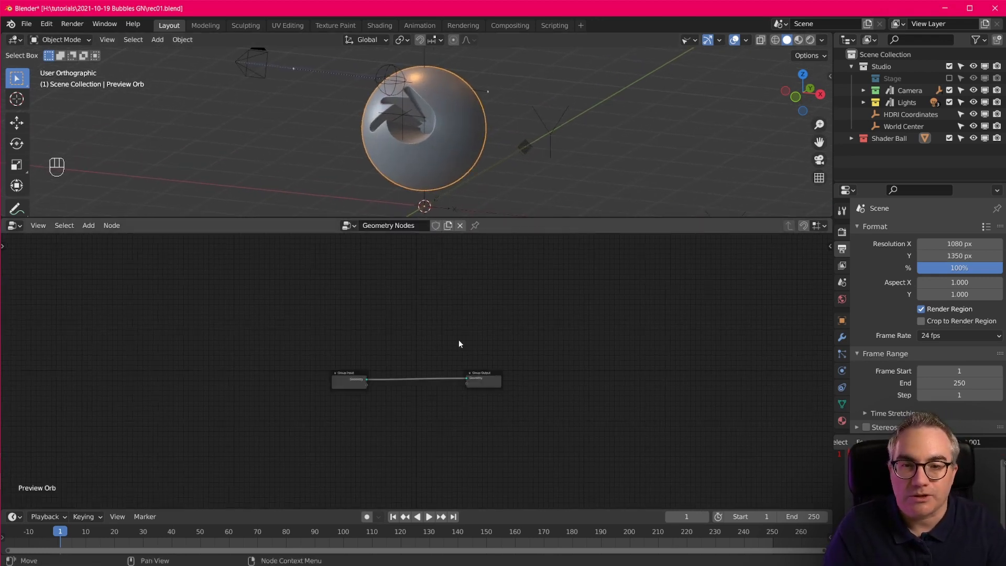
Spread the Group Input and Group Output nodes far apart to make room for nodes between them
drag(337, 383, 71, 371)
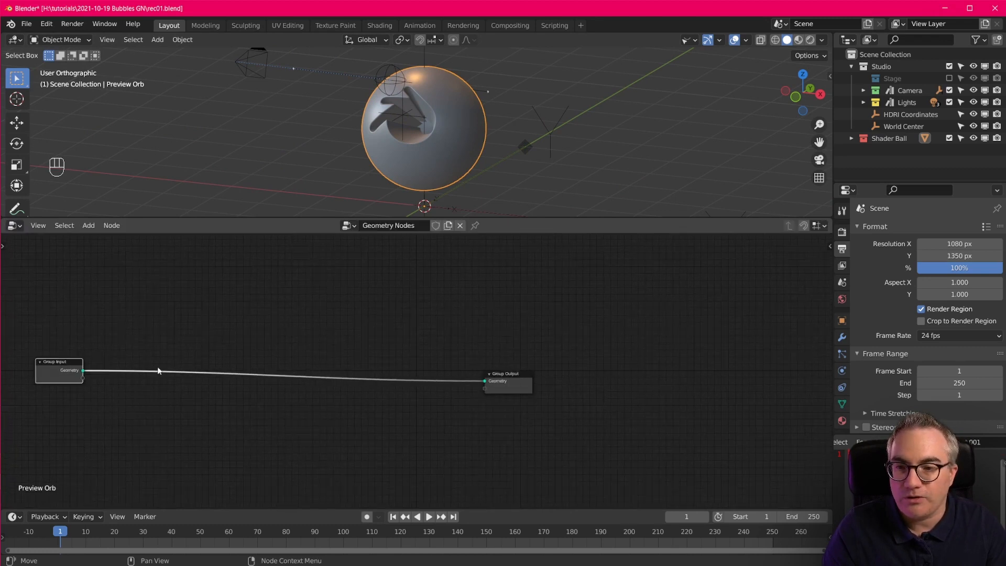
drag(512, 377, 765, 373)
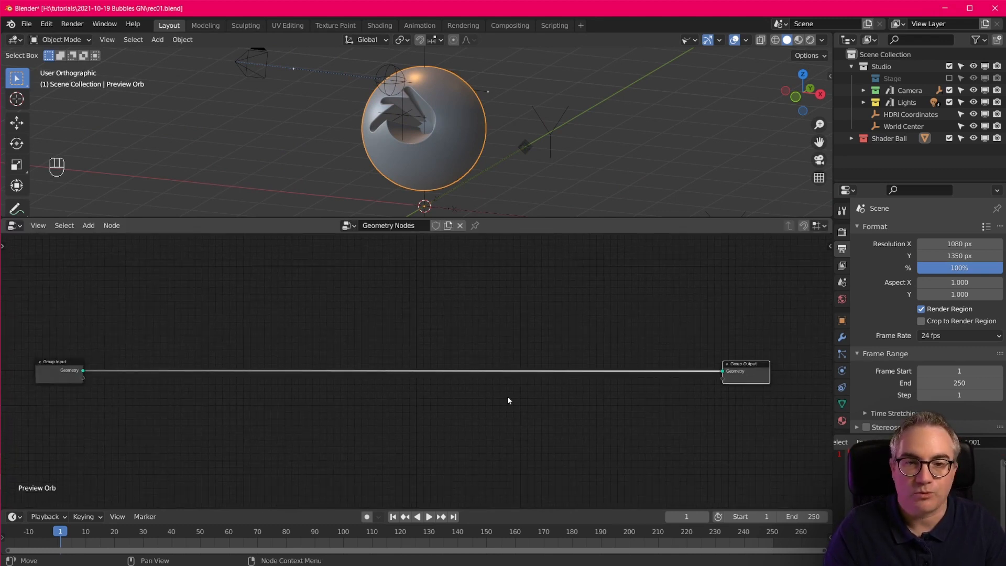
key(Home)
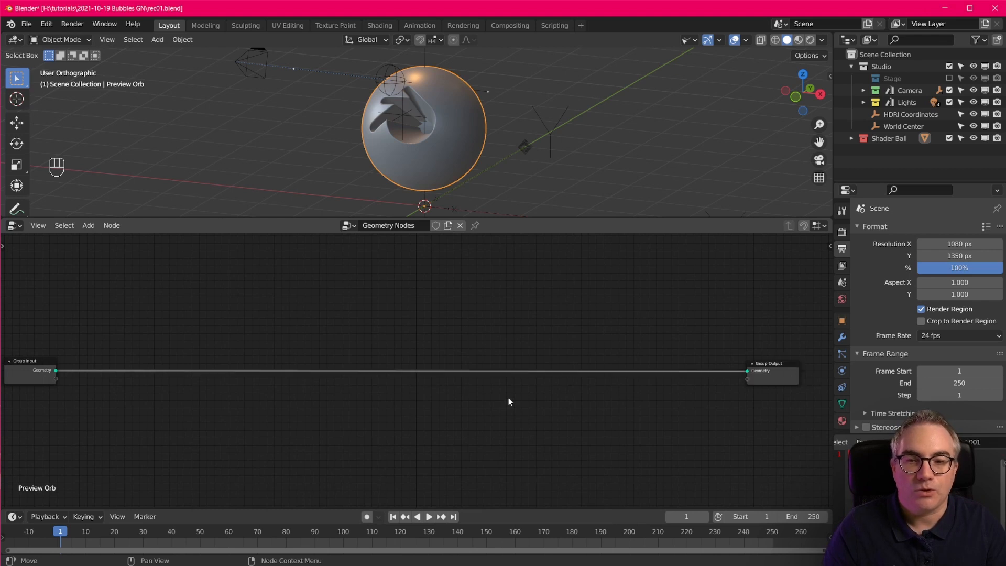
scroll(511, 400, down, 2)
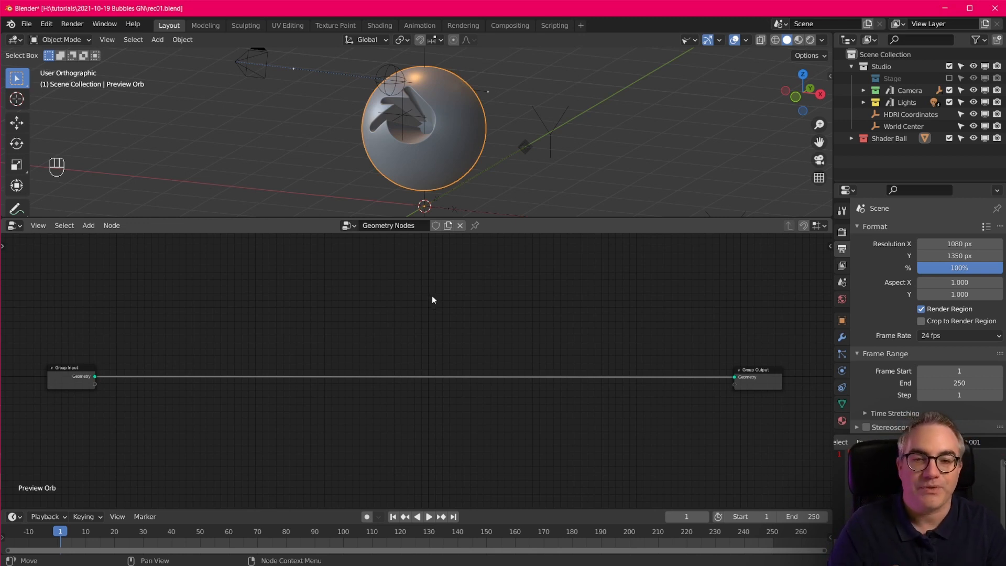
middle_drag(452, 347, 450, 293)
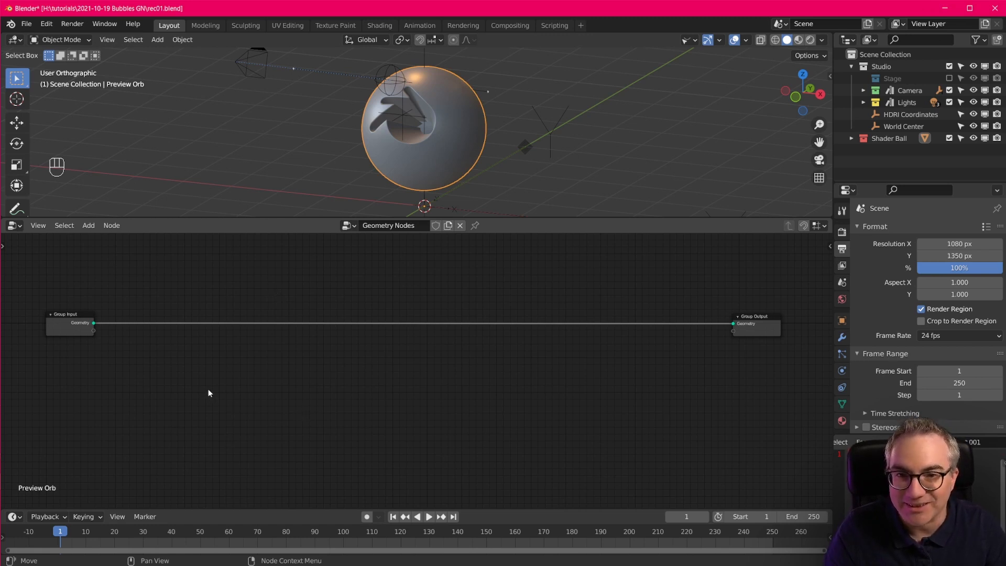
scroll(450, 139, down, 3)
scroll(450, 139, up, 5)
scroll(450, 138, down, 3)
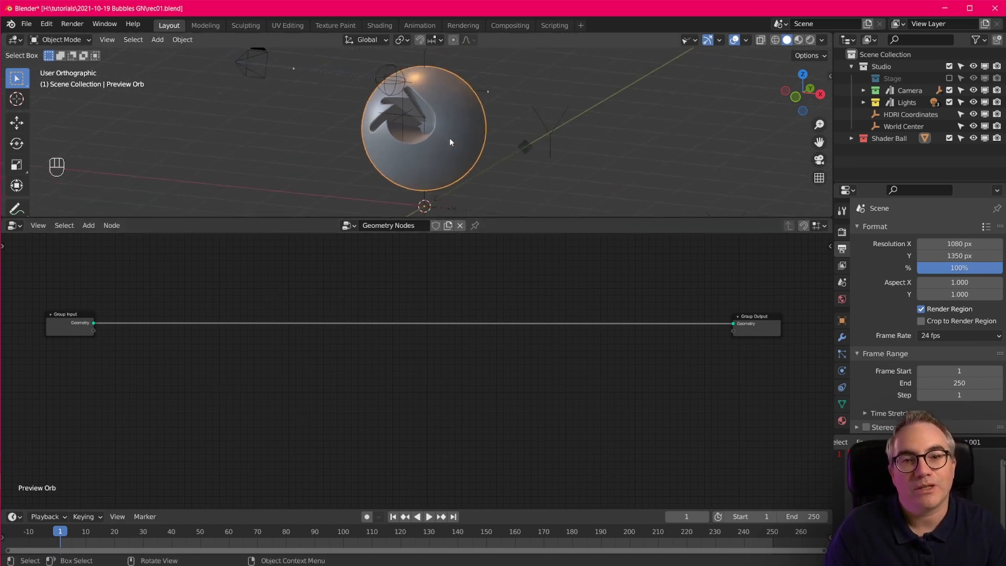
scroll(450, 139, up, 1)
scroll(450, 141, up, 1)
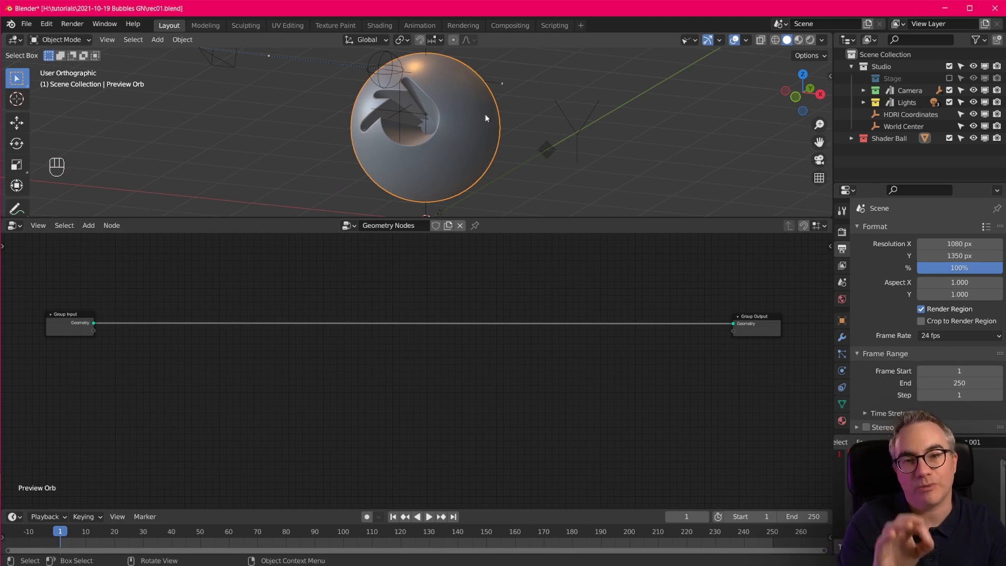
scroll(551, 155, down, 2)
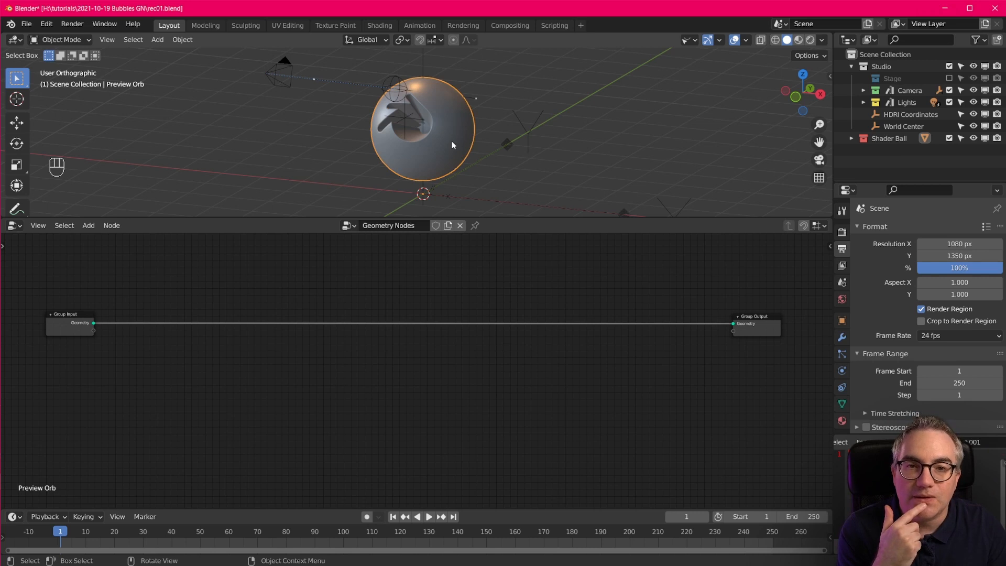
Show the Preview Orb's modifier settings with the Geometry Nodes modifier
click(73, 327)
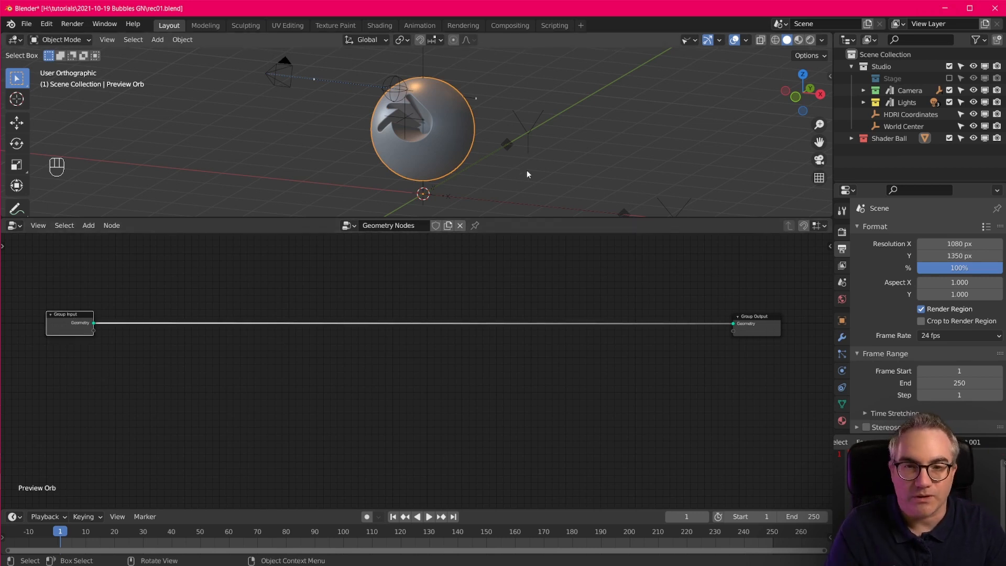
click(842, 337)
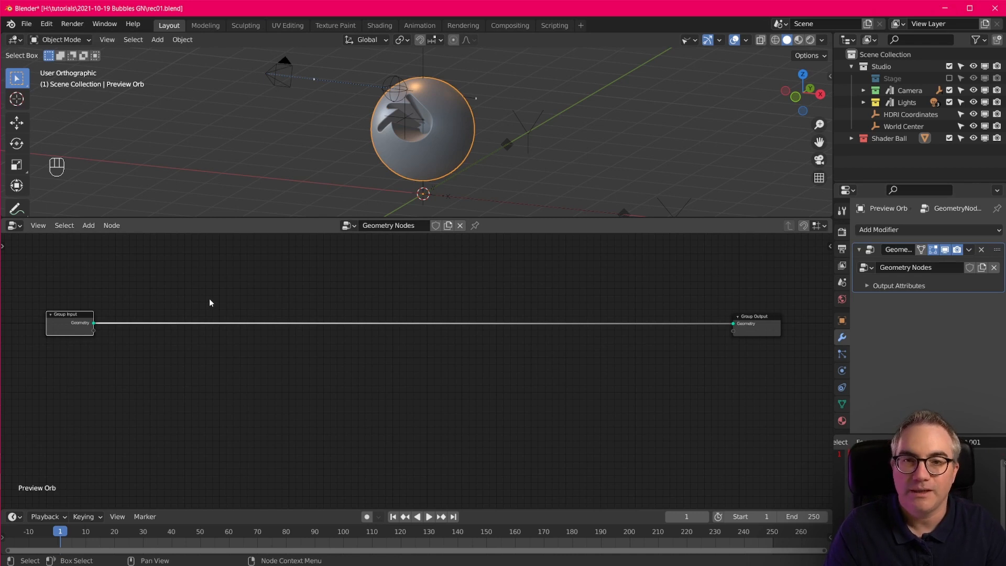
Add a Distribute Points on Faces node below the link between Group Input and Group Output
key(shift+a)
mouse_move(217, 350)
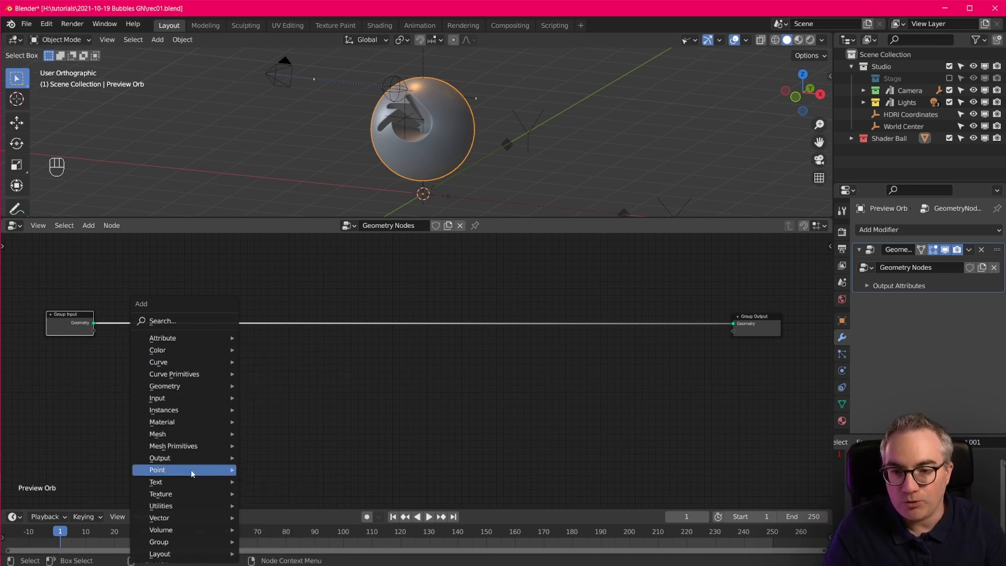
mouse_move(190, 470)
click(304, 472)
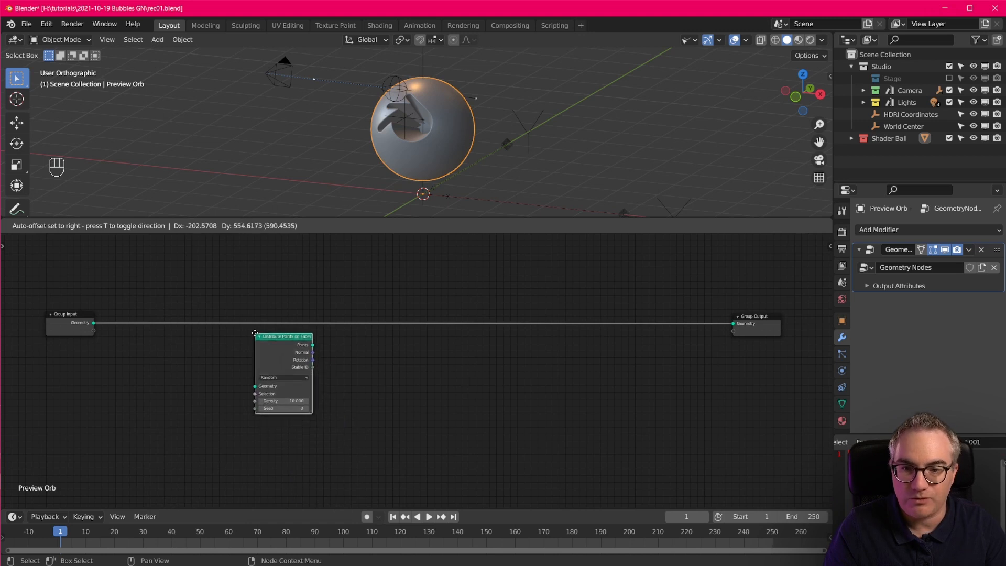
click(309, 399)
Inspect the Distribute Points on Faces node and its distribution methods, and delete the node
scroll(300, 395, up, 2)
scroll(301, 395, up, 2)
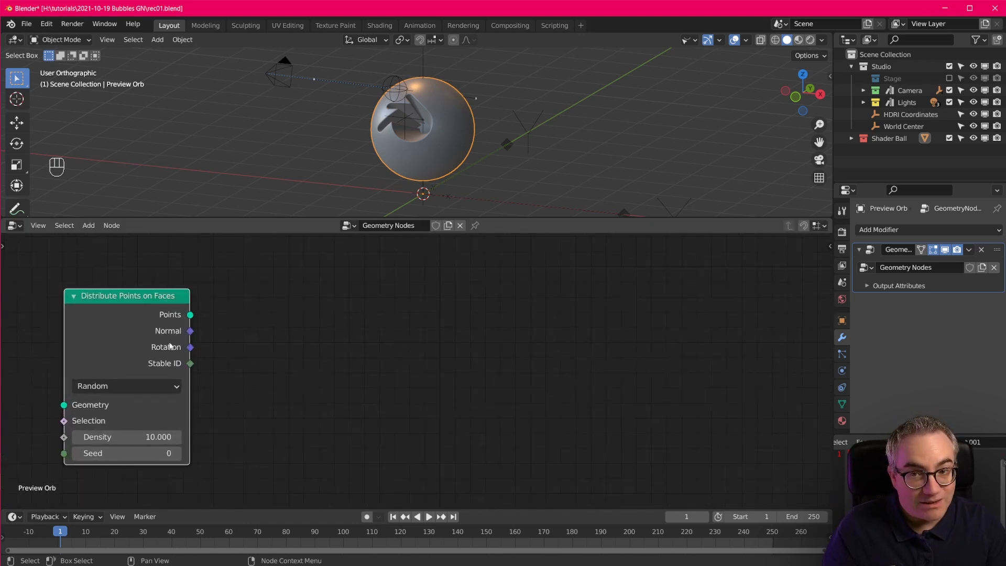
scroll(193, 339, down, 6)
scroll(273, 367, up, 4)
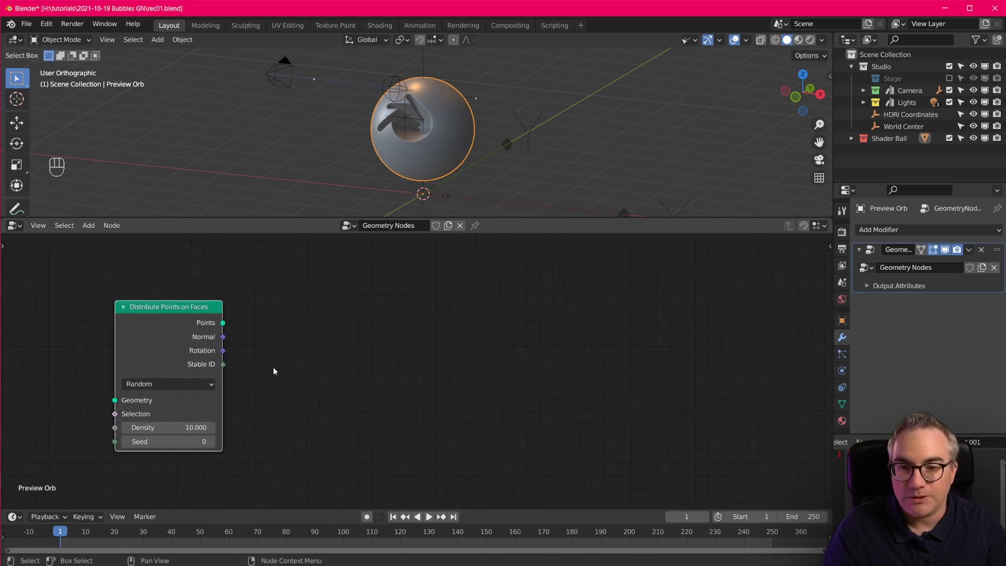
click(198, 387)
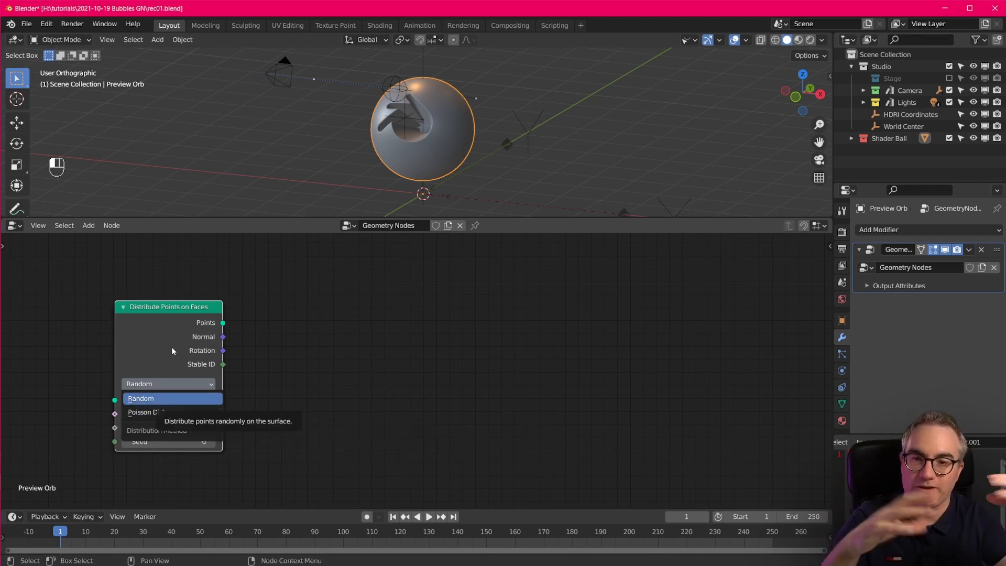
key(Home)
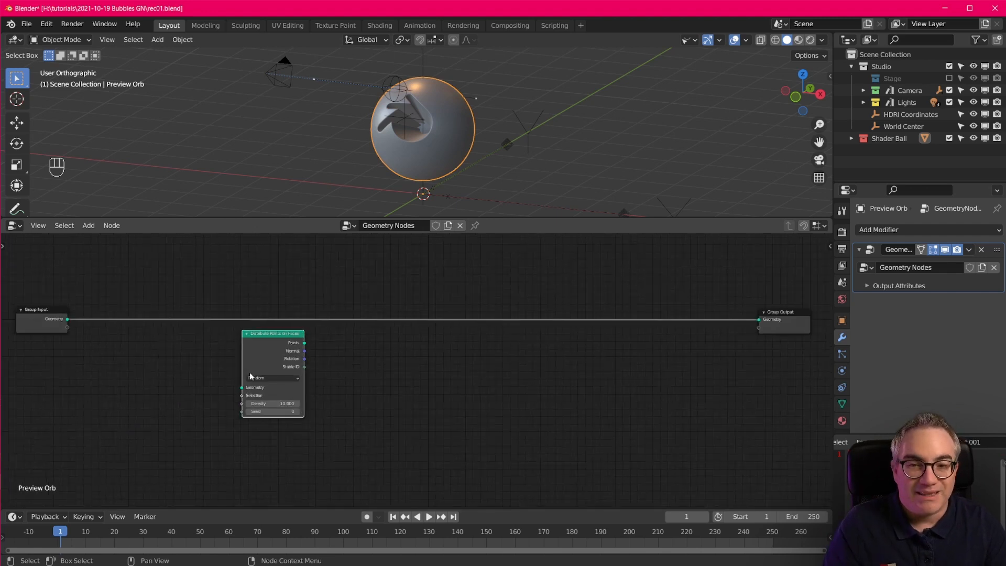
key(x)
Add a Mesh to Points node and insert it into the link right after the Group Input node
key(shift+a)
mouse_move(330, 344)
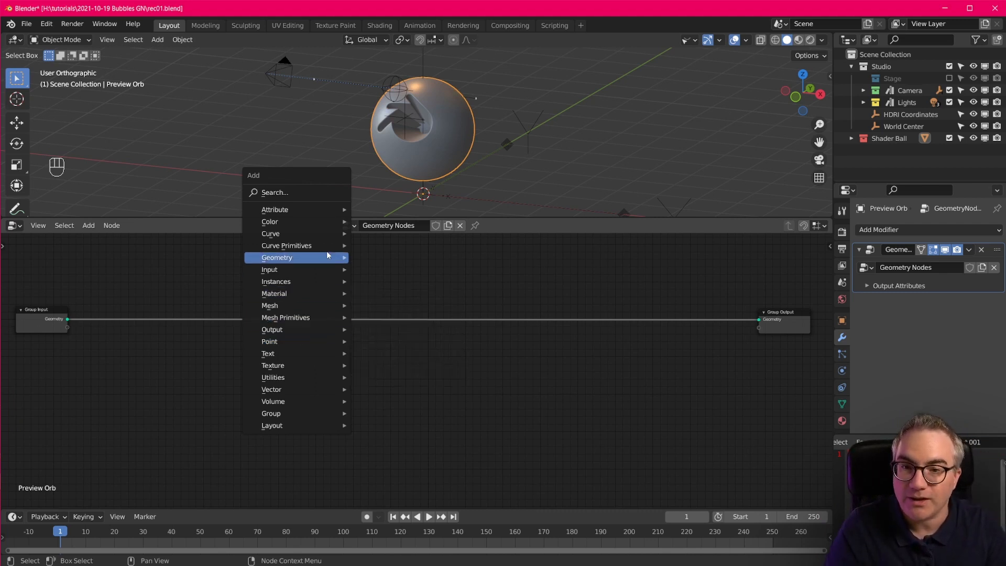
mouse_move(325, 257)
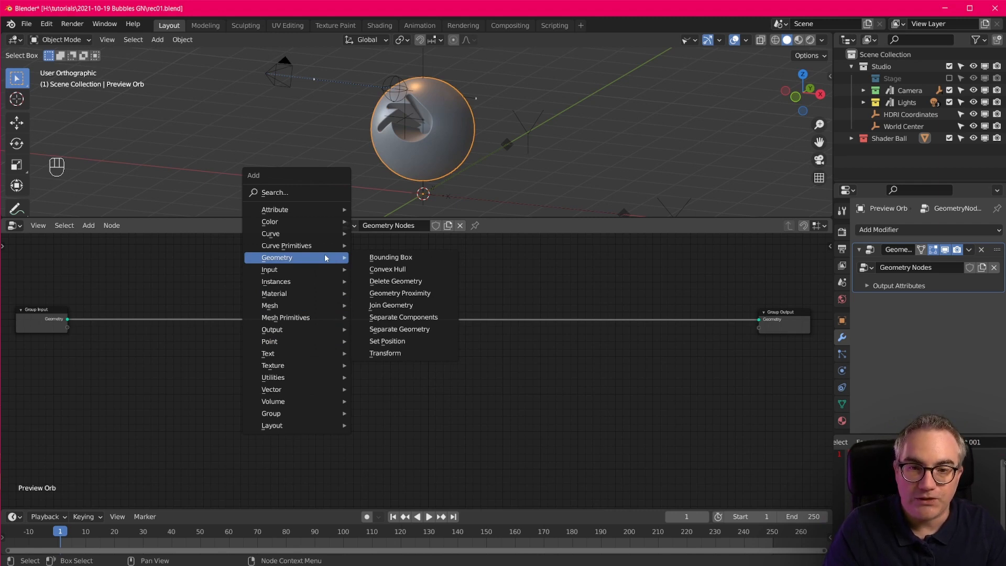
mouse_move(317, 308)
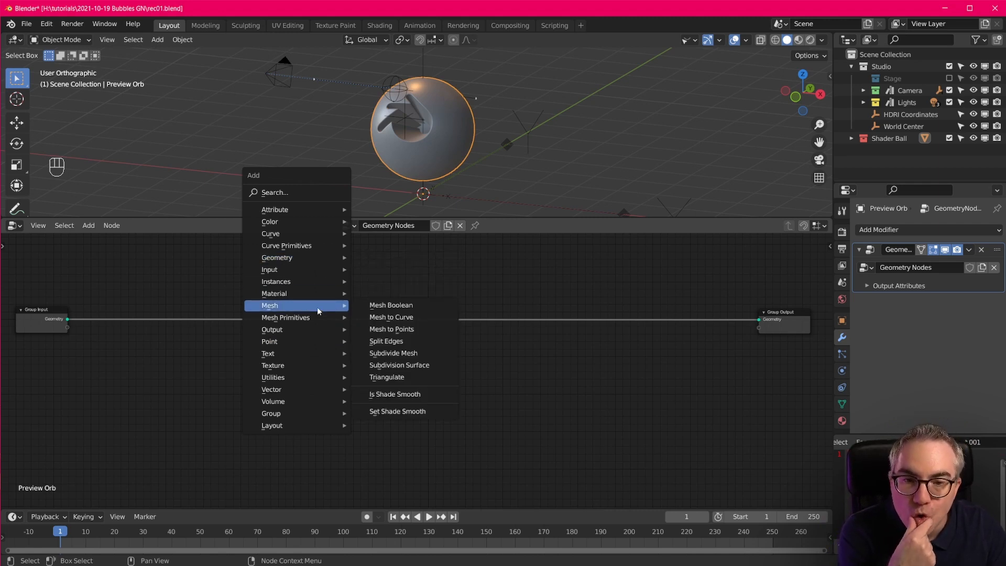
click(399, 329)
click(91, 283)
scroll(215, 337, up, 2)
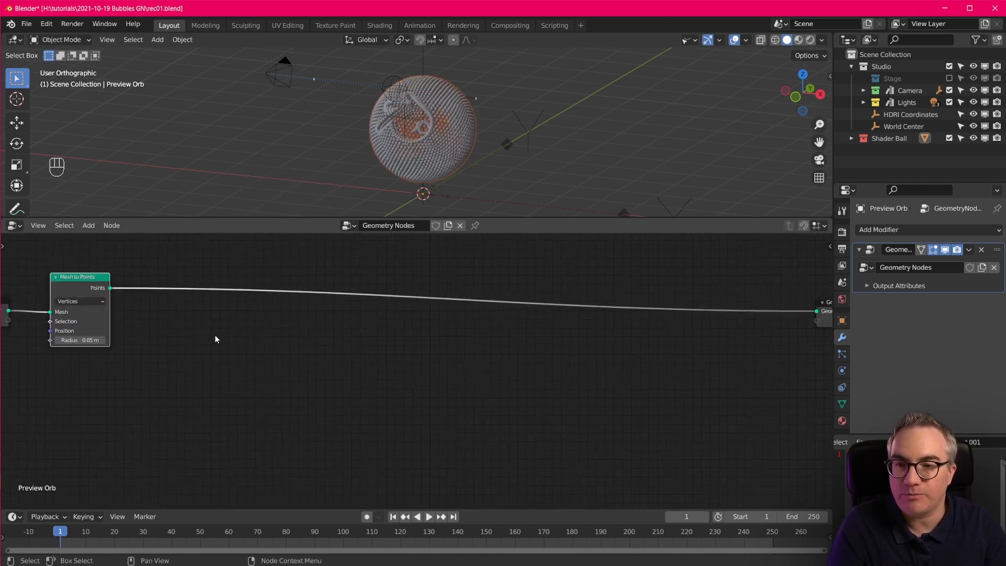
Examine the points generated across the Preview Orb's surface and logo from several angles and distances
scroll(439, 125, up, 4)
scroll(425, 134, up, 2)
middle_drag(427, 135, 392, 135)
scroll(524, 149, up, 5)
middle_drag(613, 131, 548, 157)
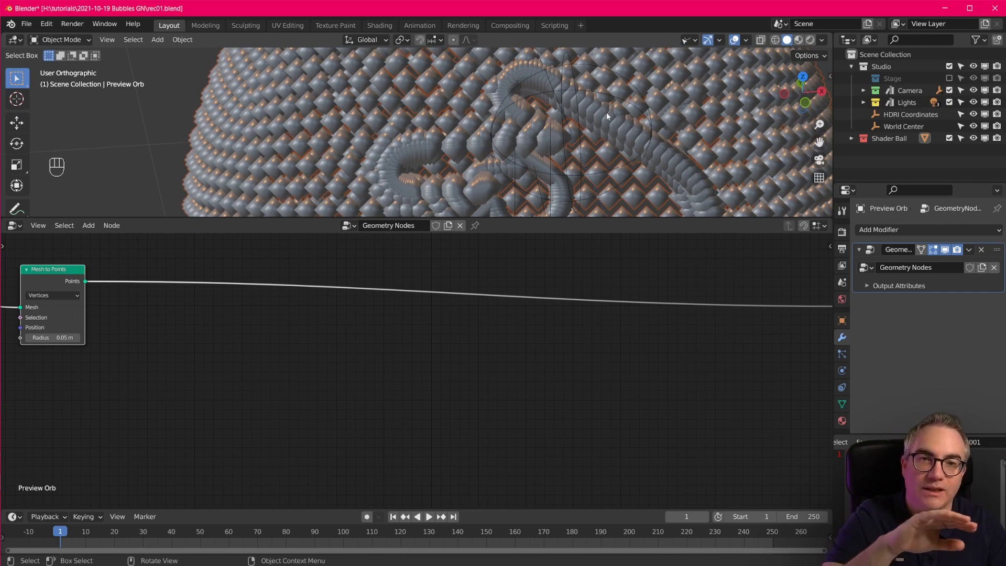
scroll(620, 151, down, 4)
middle_drag(608, 158, 606, 143)
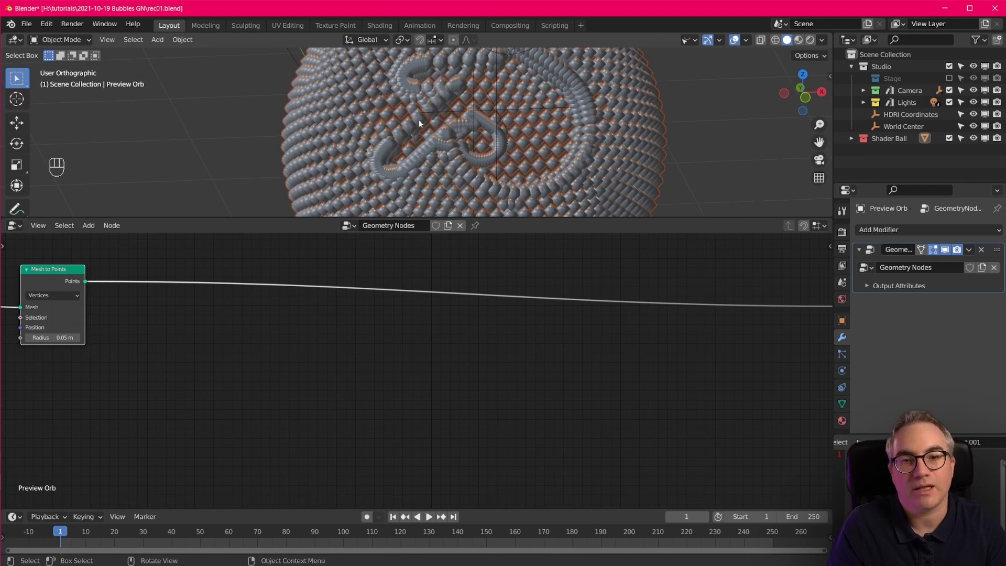
scroll(509, 174, down, 3)
middle_drag(509, 174, 496, 180)
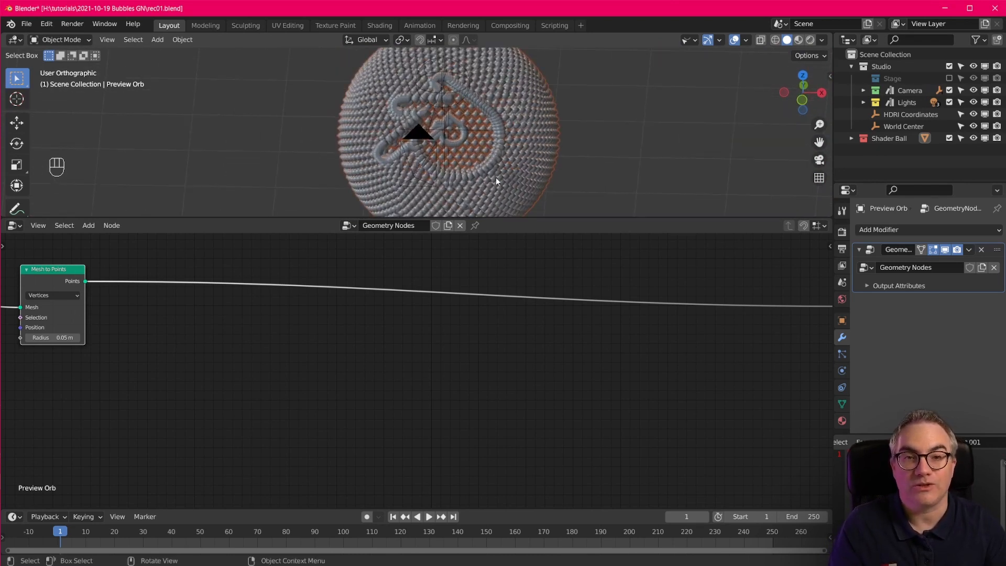
scroll(496, 177, up, 2)
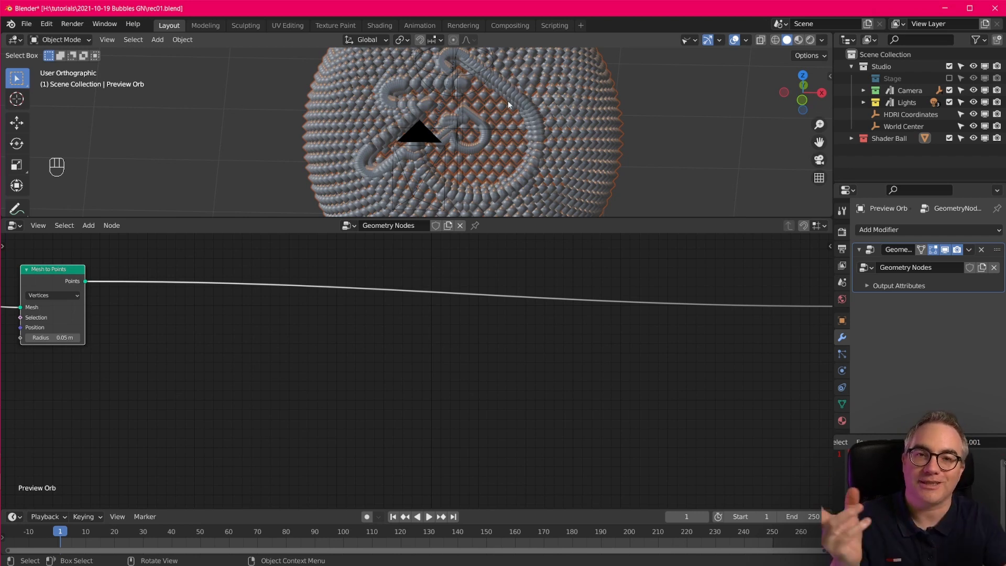
Set the Mesh to Points node's mode to Faces and inspect the effect on the orb
key(Home)
scroll(252, 345, up, 1)
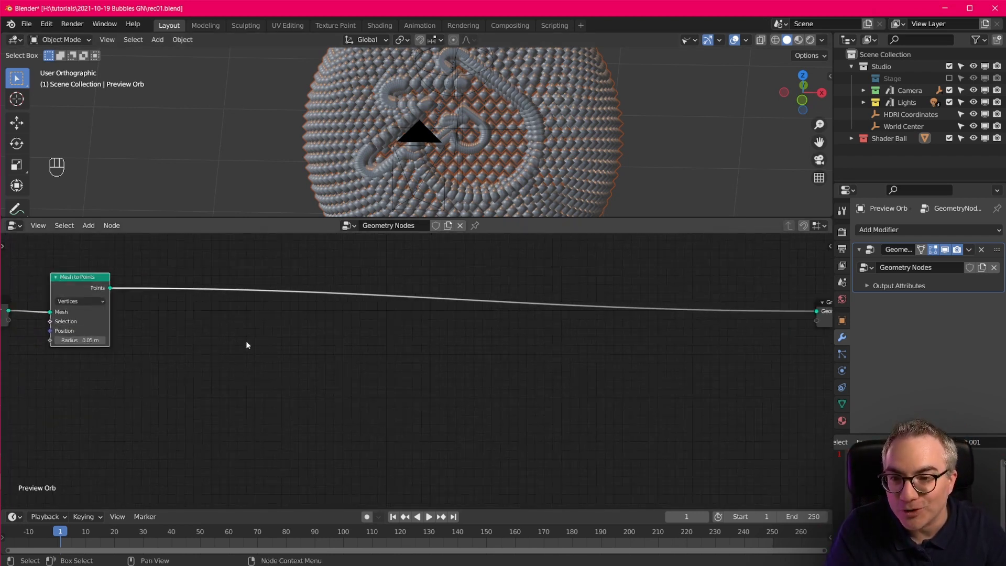
middle_drag(247, 344, 338, 364)
drag(155, 298, 153, 309)
scroll(277, 346, down, 4)
mouse_move(289, 353)
middle_down()
mouse_move(326, 360)
mouse_move(286, 360)
middle_up()
scroll(292, 359, up, 1)
scroll(292, 359, up, 1)
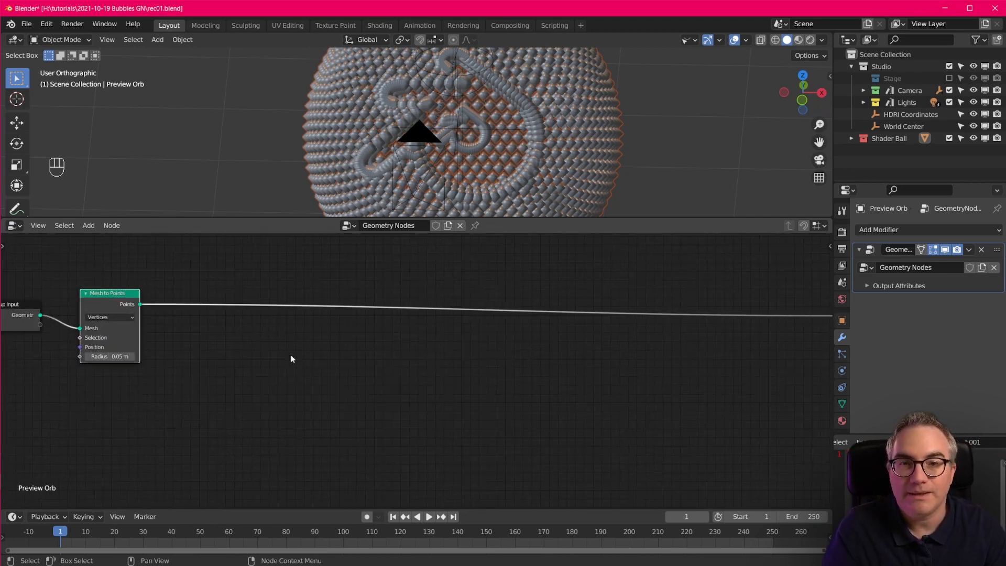
click(110, 317)
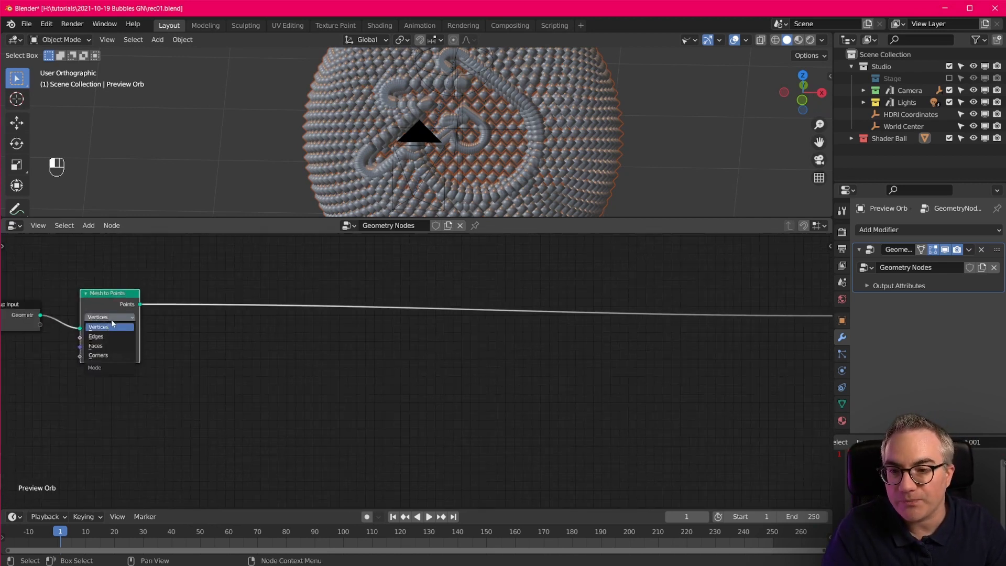
click(109, 345)
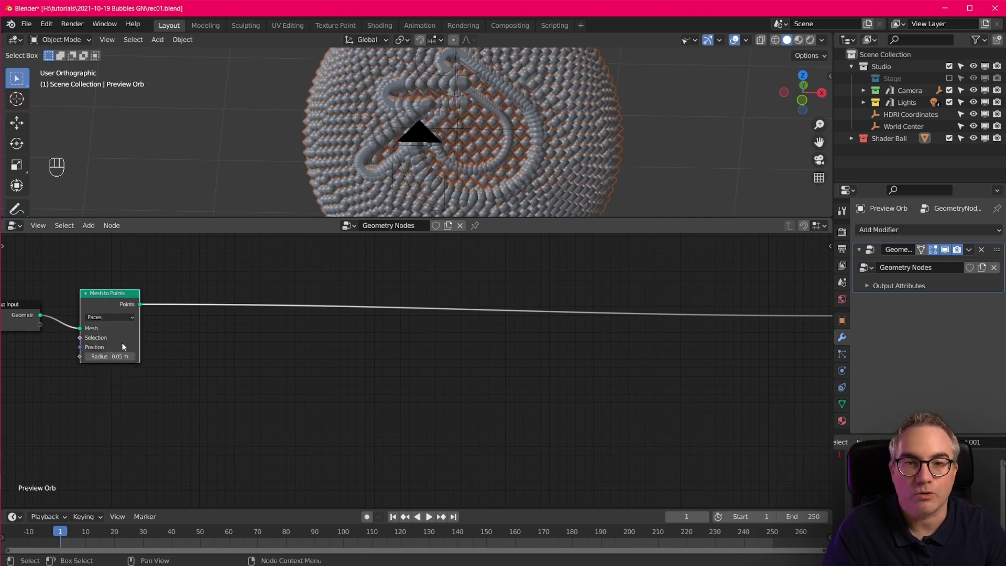
scroll(414, 160, up, 4)
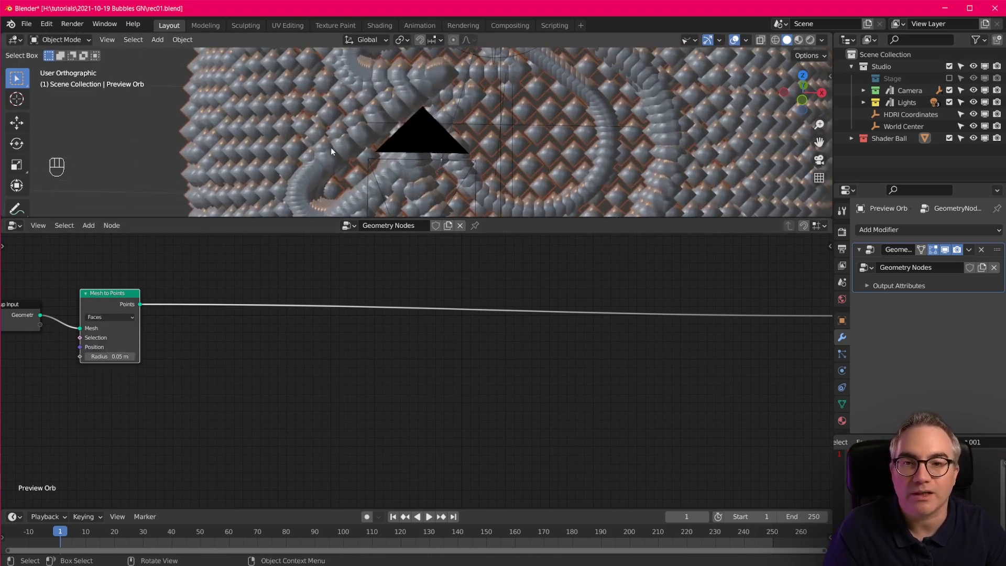
scroll(331, 150, down, 4)
Review the other modes of the Mesh to Points node without changing Faces, and examine the orb's face points
click(117, 317)
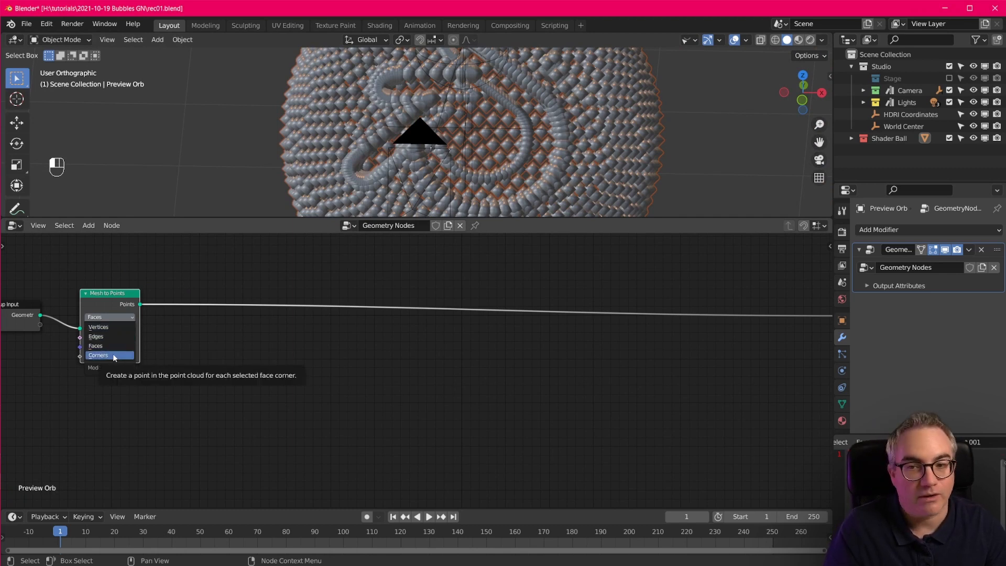
click(105, 315)
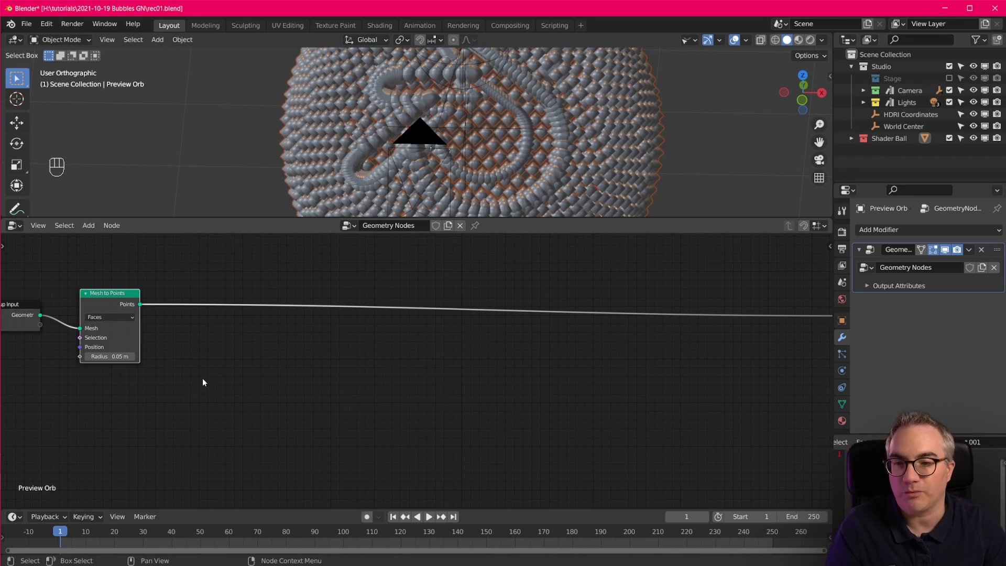
middle_drag(202, 378, 255, 366)
scroll(254, 363, down, 3)
middle_drag(484, 378, 446, 373)
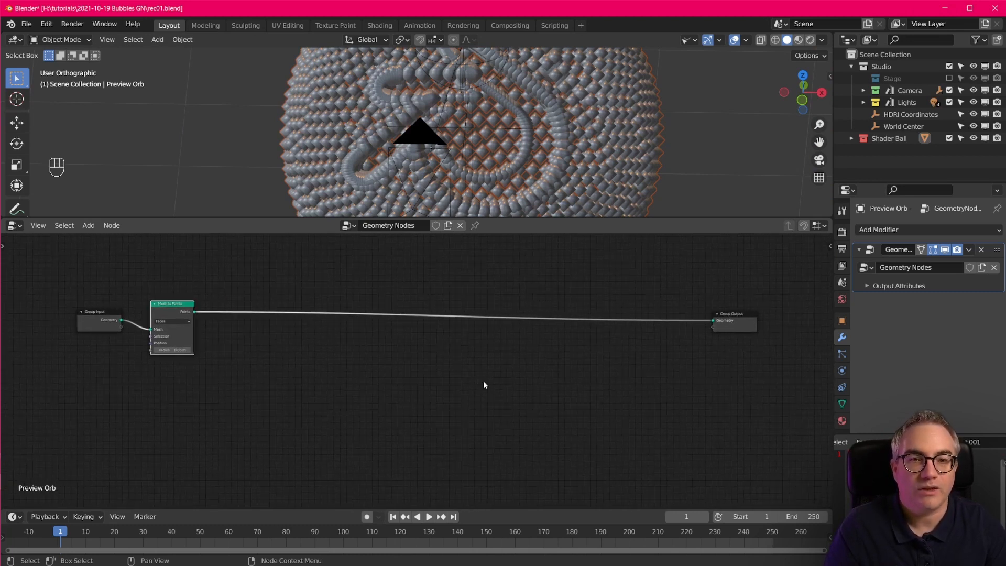
scroll(518, 144, down, 4)
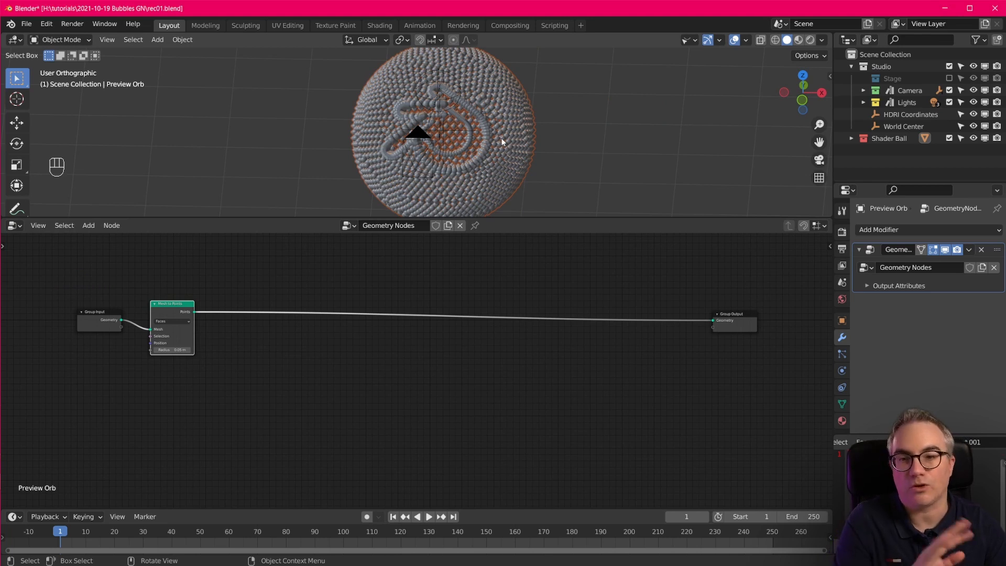
scroll(548, 283, up, 1)
scroll(520, 184, up, 2)
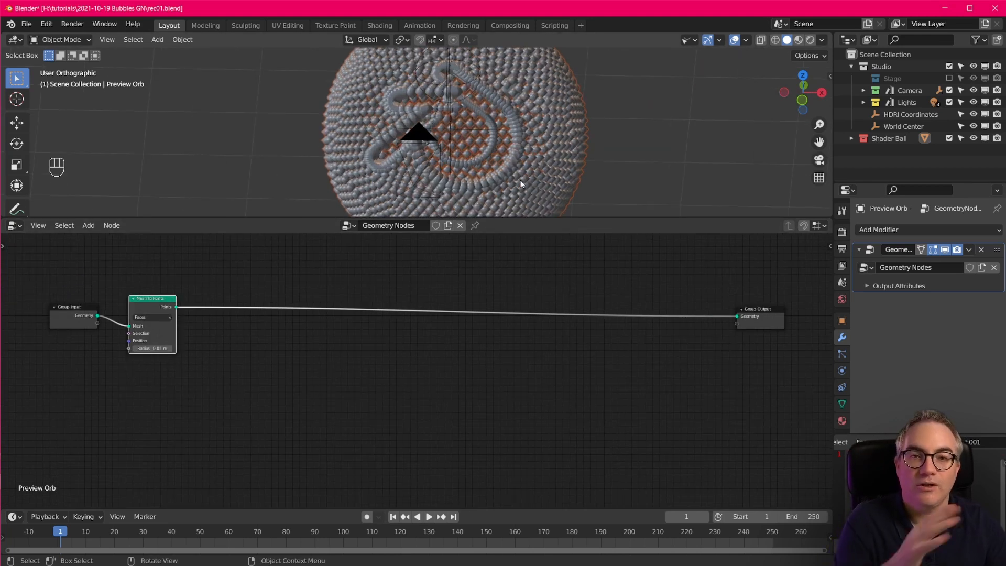
scroll(495, 146, down, 2)
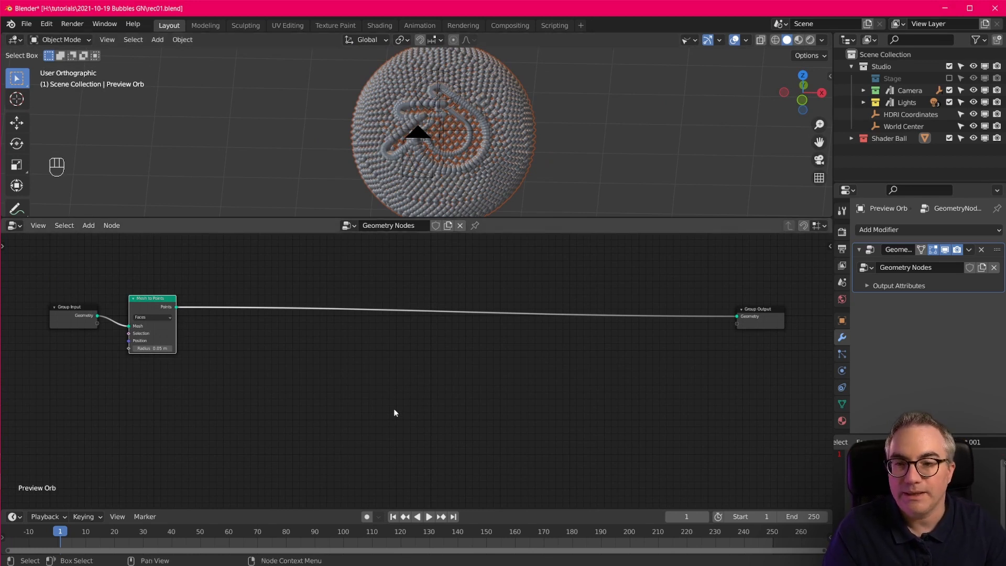
scroll(394, 412, up, 1)
scroll(394, 412, down, 1)
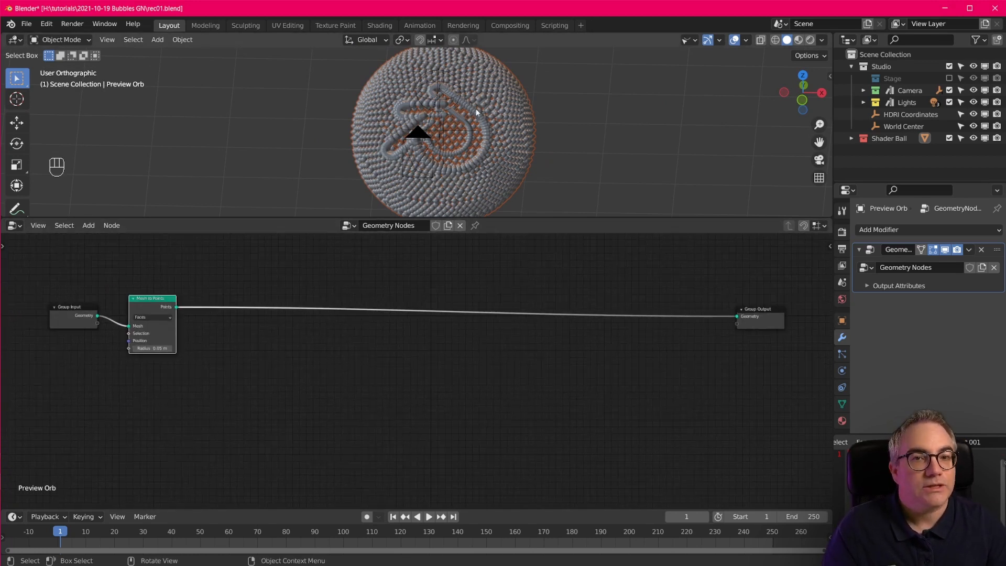
Add a mesh plane in the front view and scale it up to more than twice its size
scroll(477, 112, down, 3)
key(KP_1)
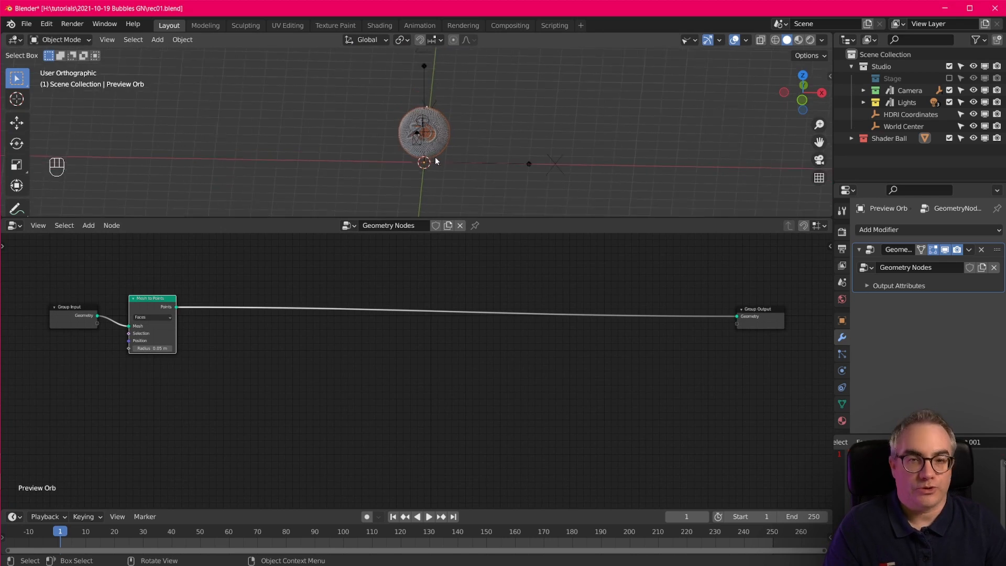
scroll(417, 107, up, 1)
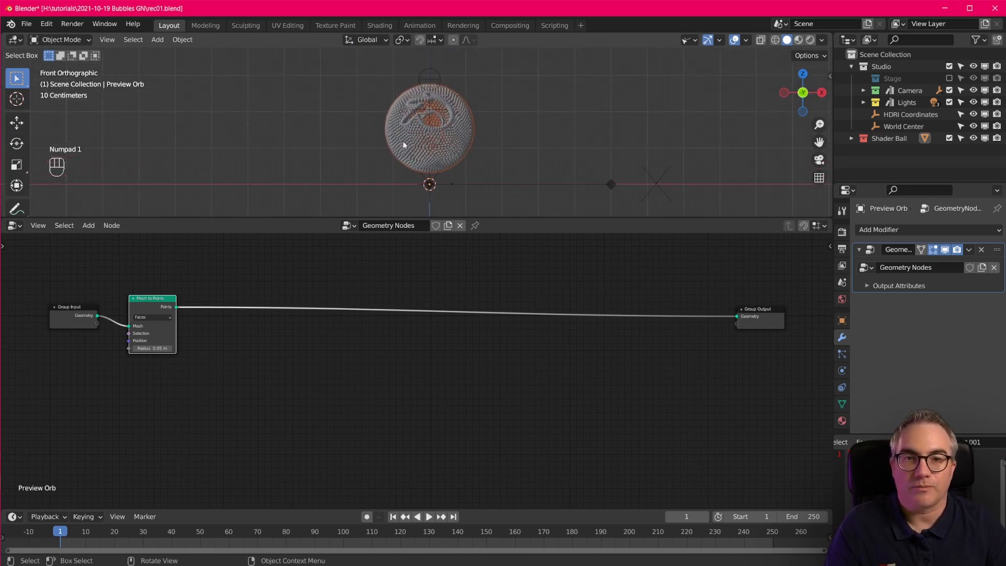
key(shift+a)
mouse_move(309, 142)
click(372, 141)
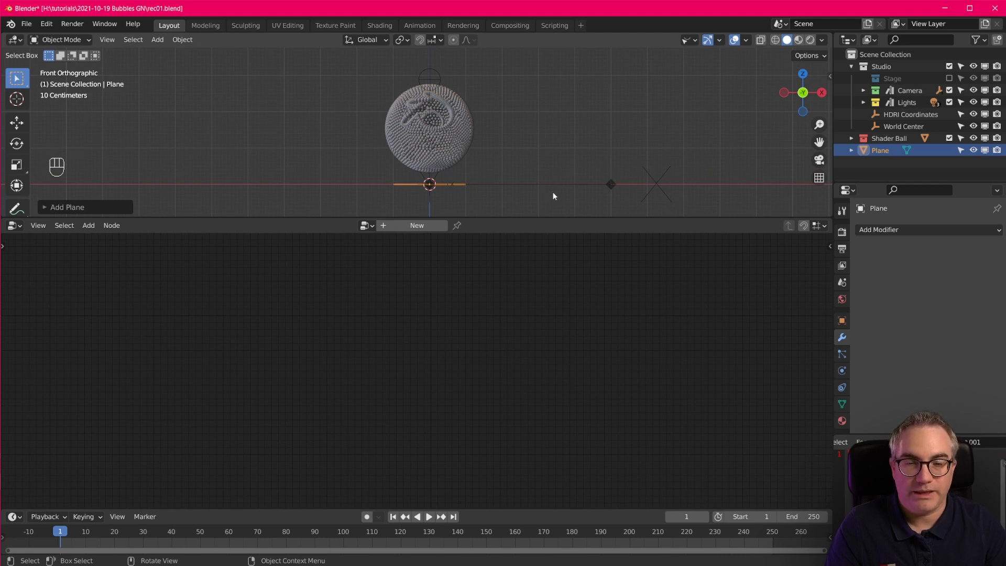
key(s)
click(658, 201)
Tilt the plane to a steep slant and place it beside the orb on the negative X side
key(r)
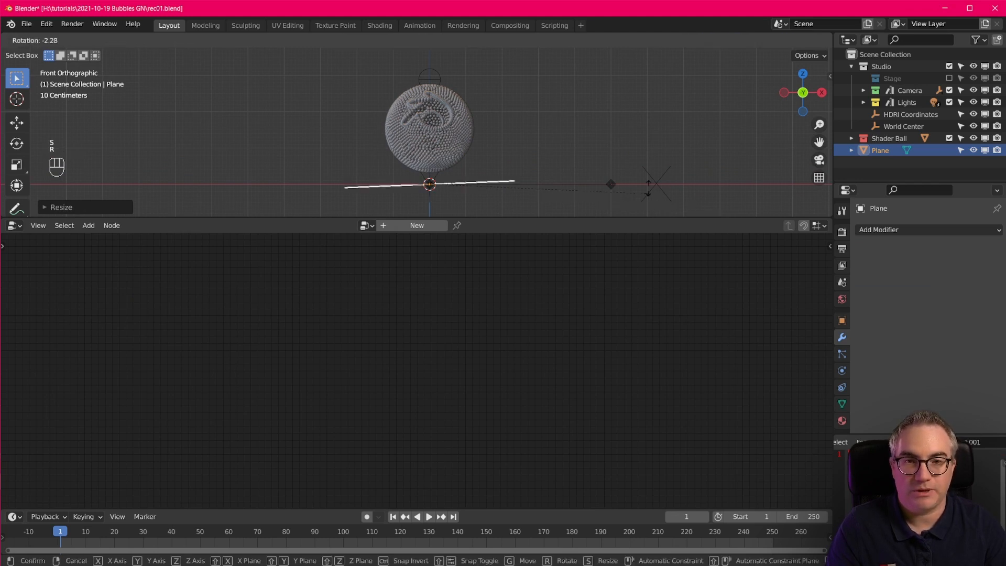
click(572, 184)
key(g)
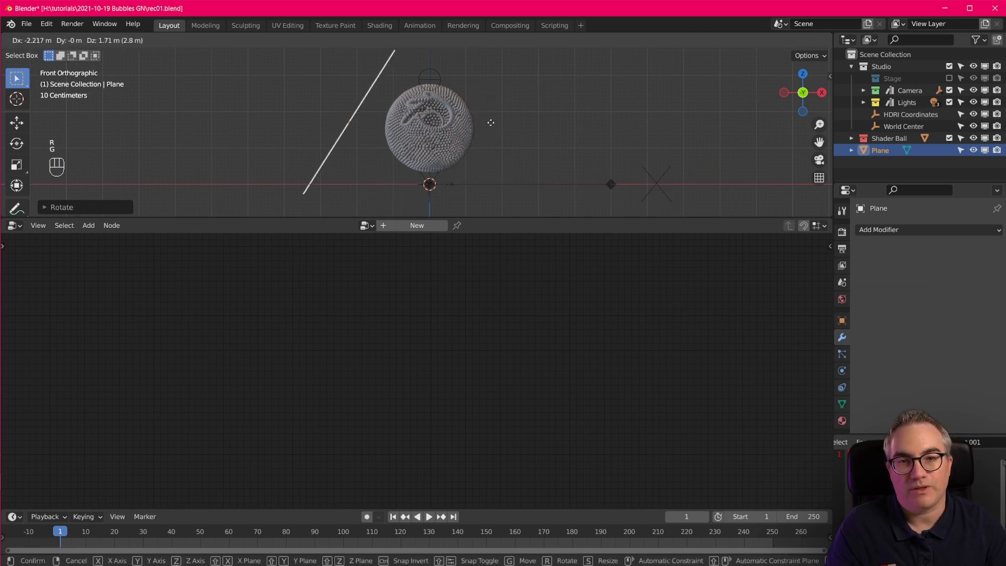
click(536, 140)
key(r)
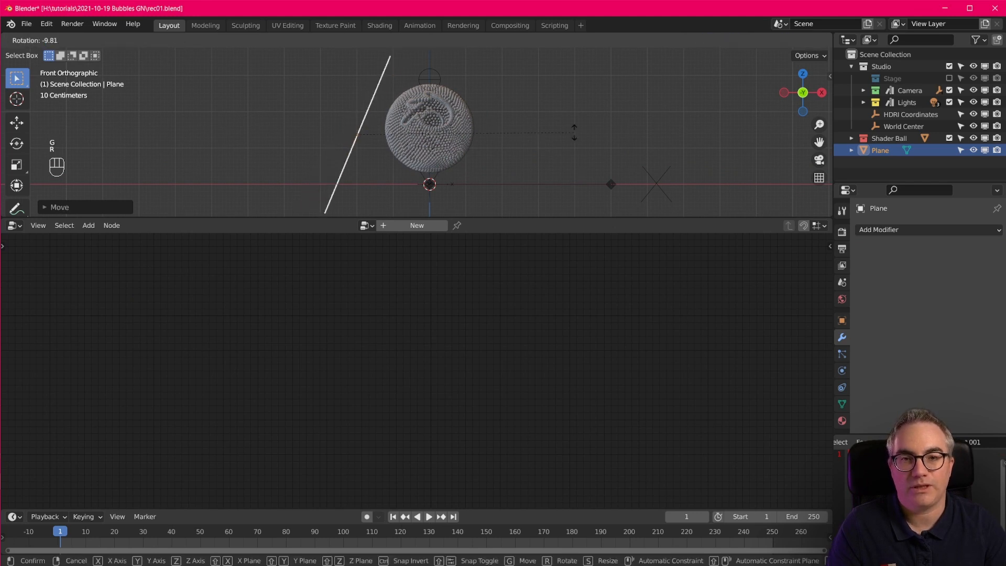
click(574, 149)
mouse_move(575, 153)
shift+middle_down()
mouse_move(550, 157)
mouse_move(558, 161)
shift+middle_up()
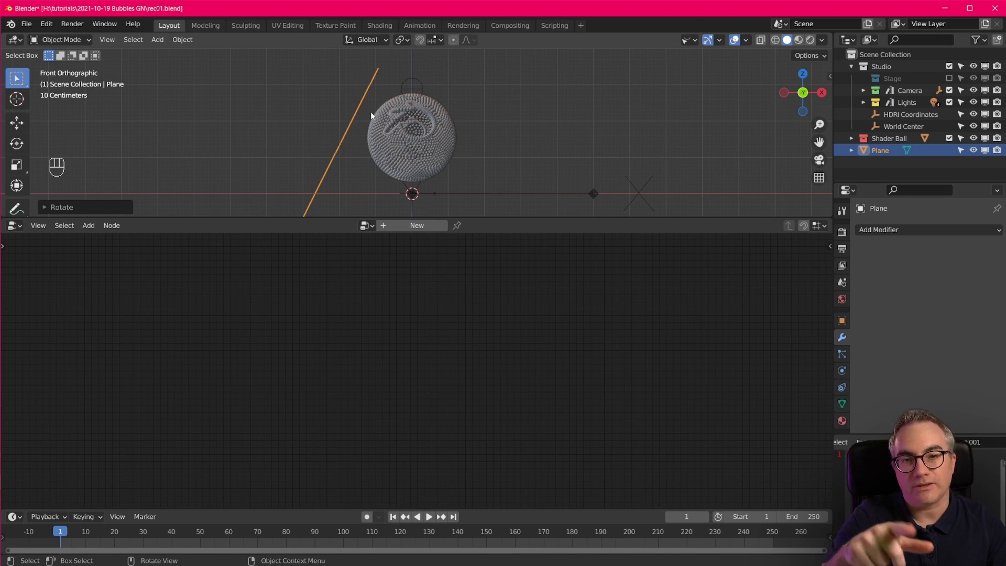
scroll(358, 98, up, 6)
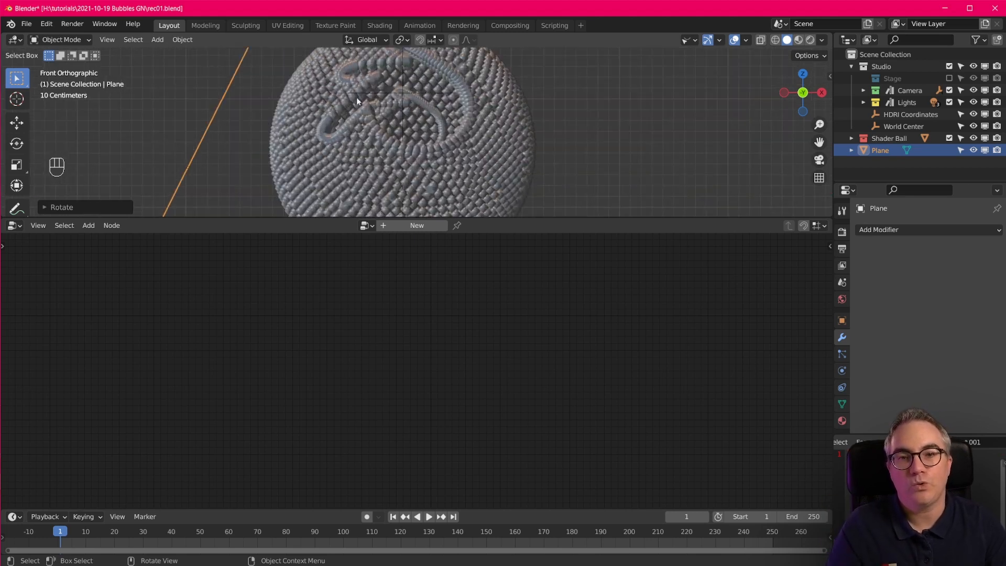
scroll(260, 88, down, 4)
Move the slanted plane further away from the orb along the global X axis in a maximized viewport
key(ctrl+space)
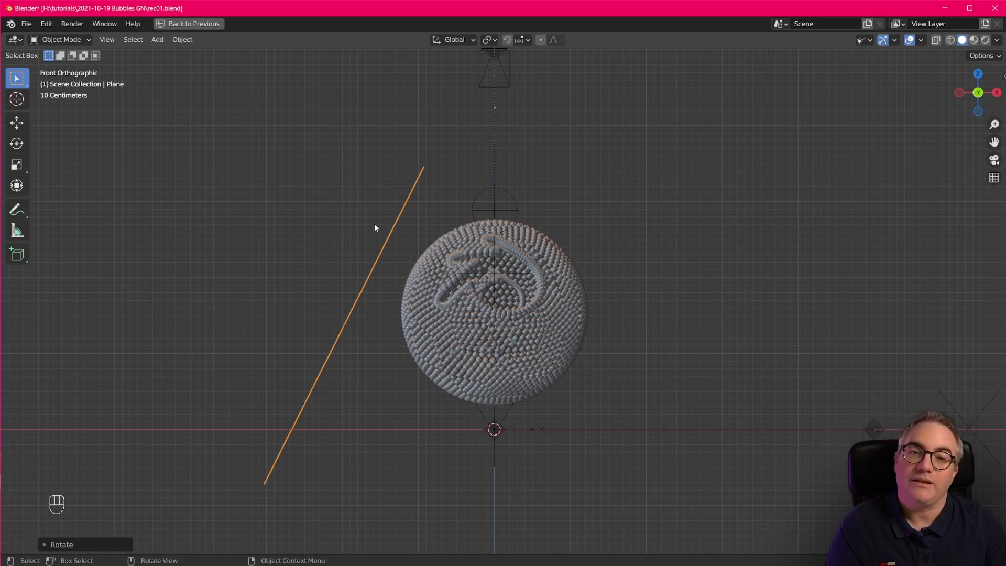
key(g)
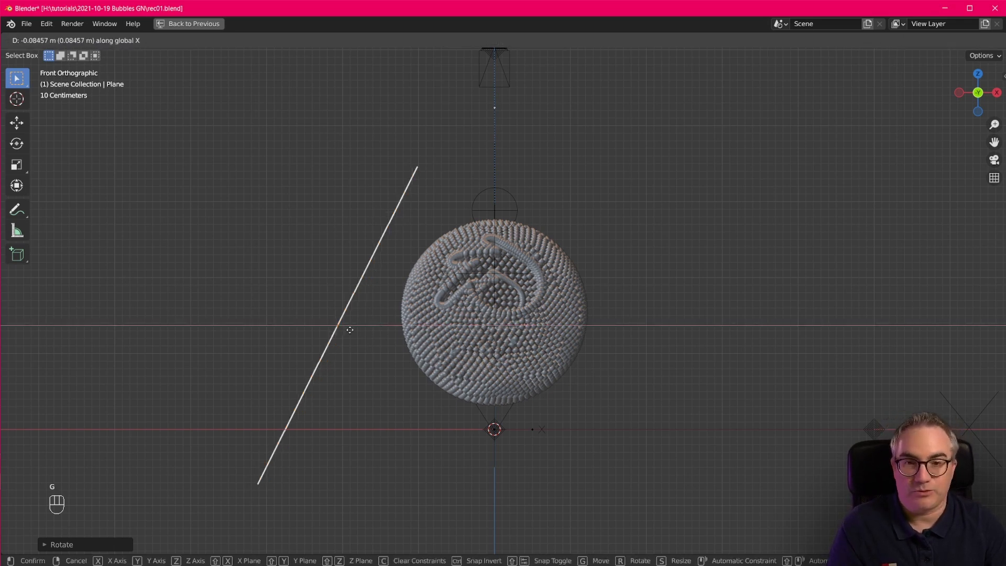
click(409, 223)
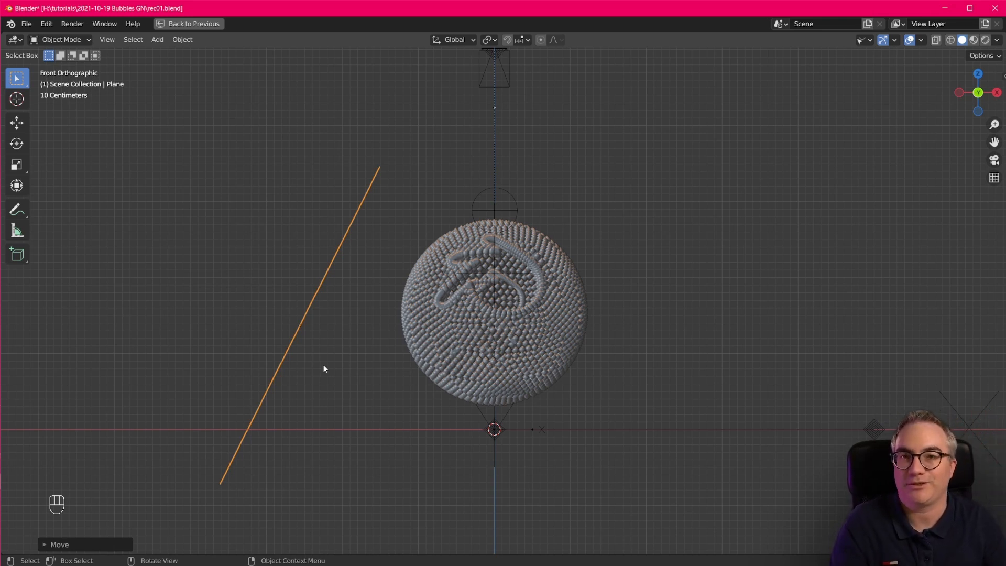
scroll(325, 306, down, 3)
key(ctrl+space)
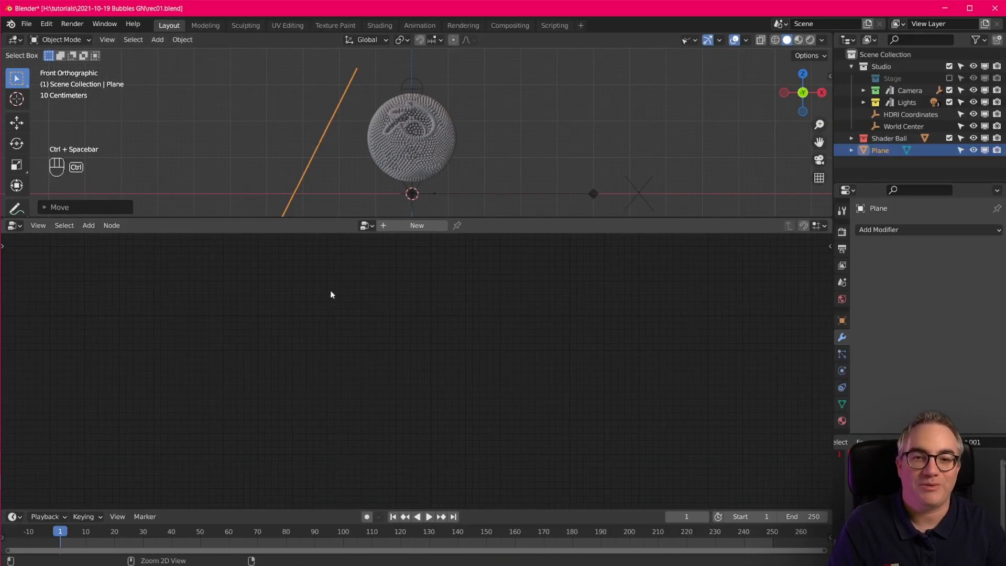
Expand the Shader Ball collection in the outliner to show the Preview Orb object
scroll(374, 129, down, 2)
mouse_move(376, 134)
shift+middle_down()
mouse_move(369, 115)
mouse_move(380, 141)
shift+middle_up()
scroll(375, 124, up, 1)
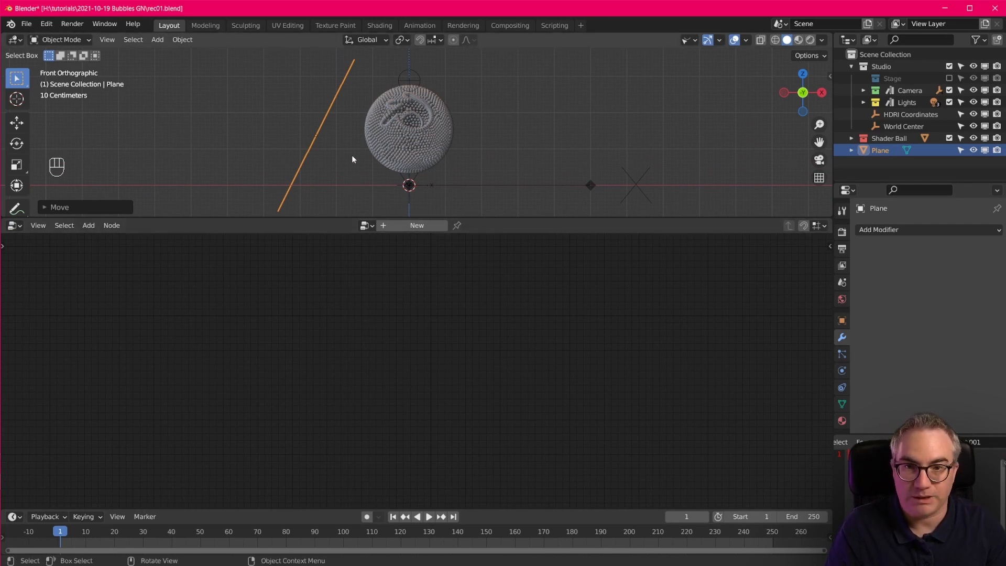
click(414, 147)
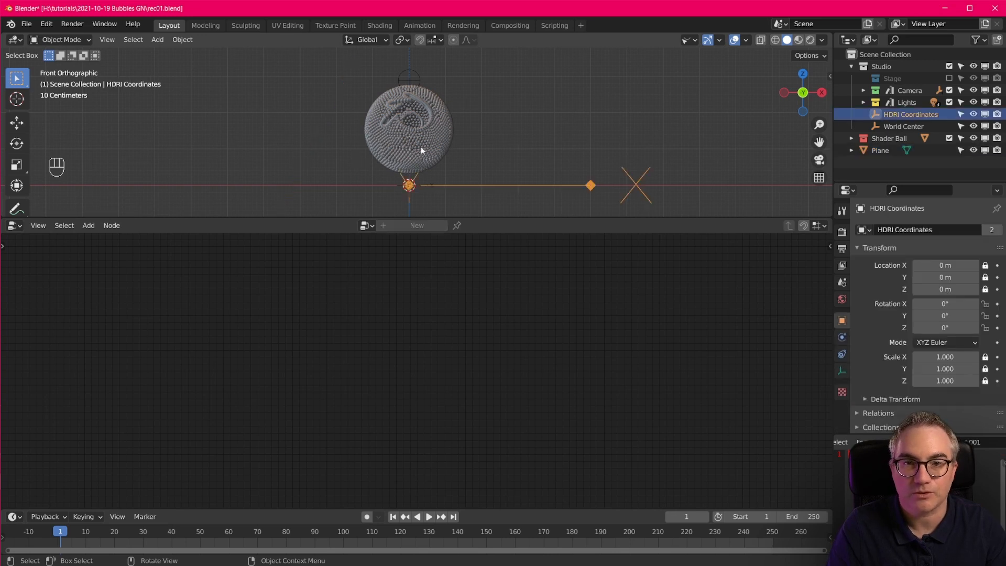
click(850, 139)
click(863, 150)
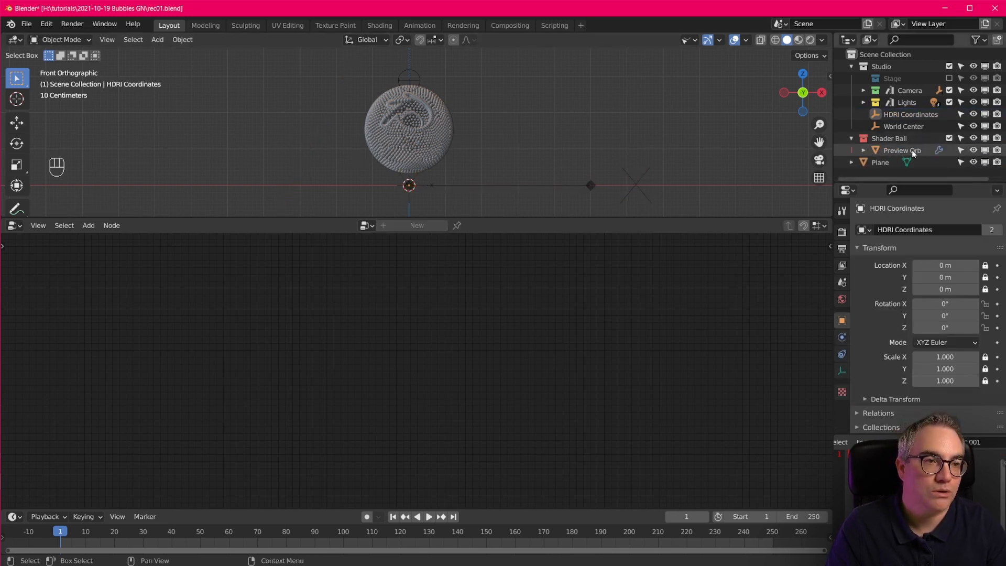
click(939, 150)
Select the slanted plane and rename it Dissolve Ctrl
middle_drag(398, 173, 379, 137)
click(371, 138)
scroll(371, 139, up, 3)
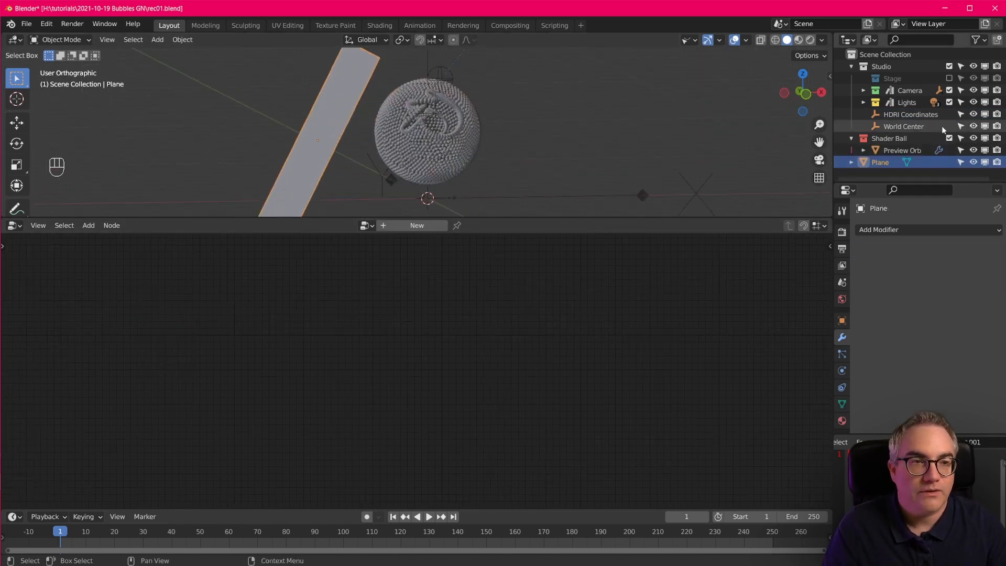
double_click(880, 162)
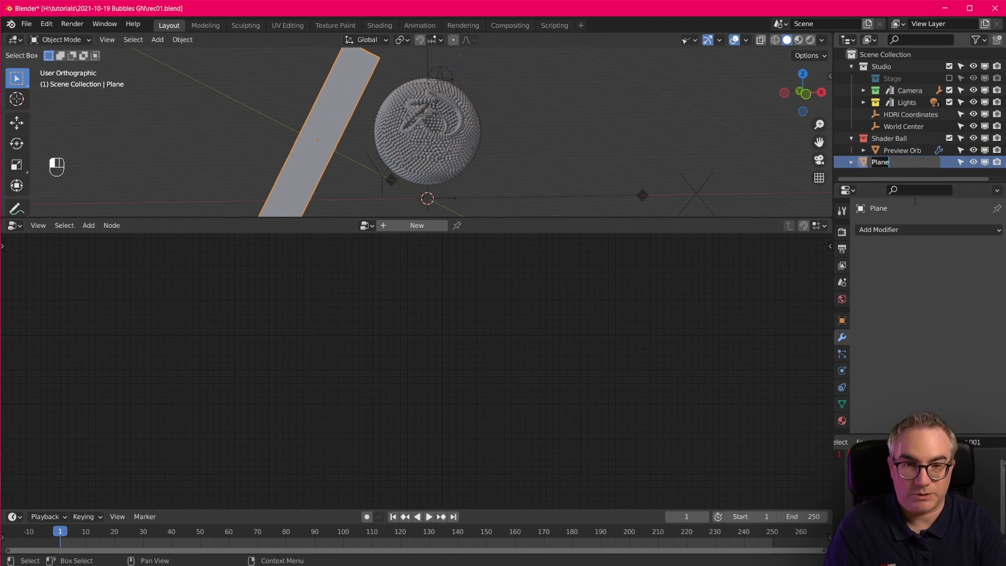
text(Dissolv)
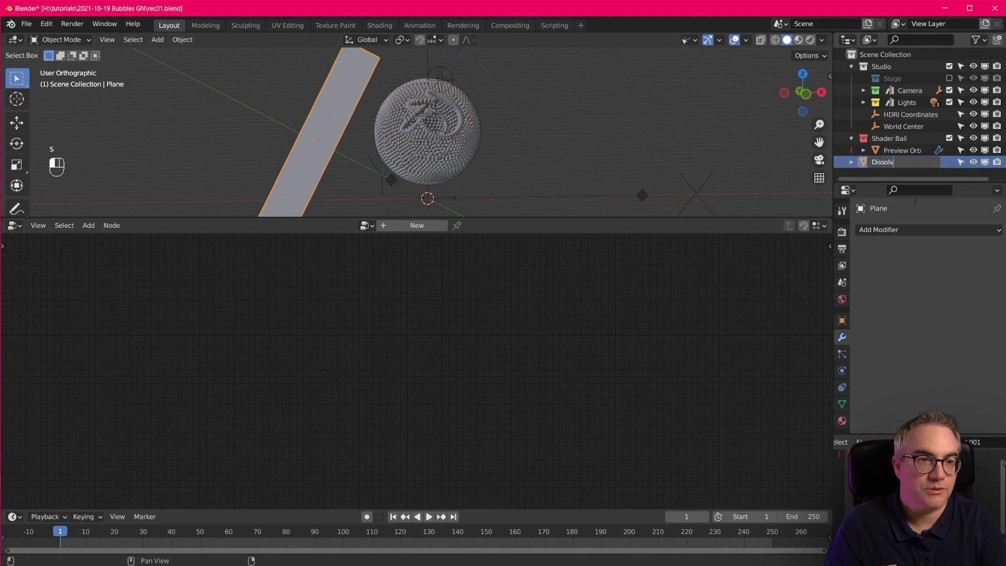
text(e Ctr)
key(BackSpace)
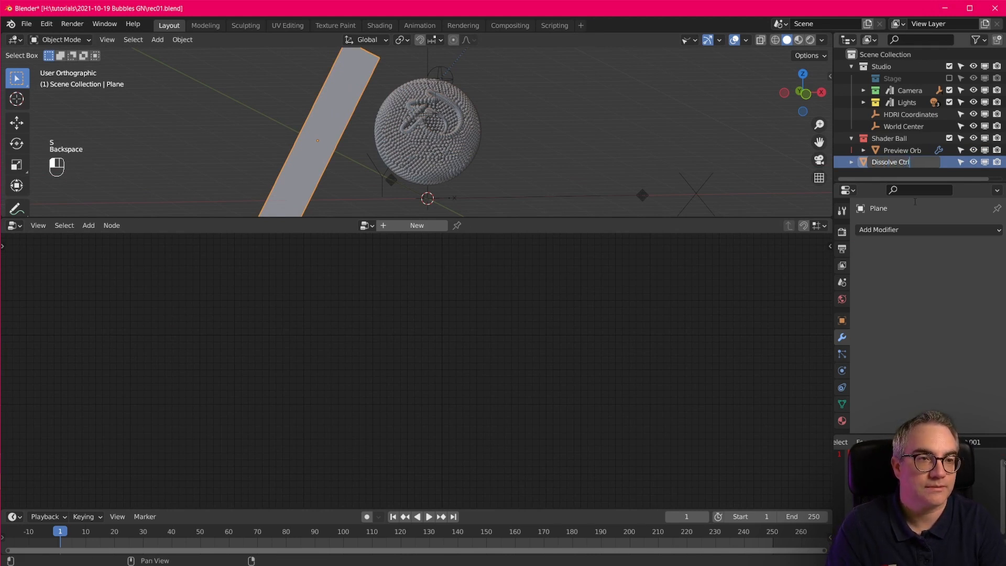
key(Return)
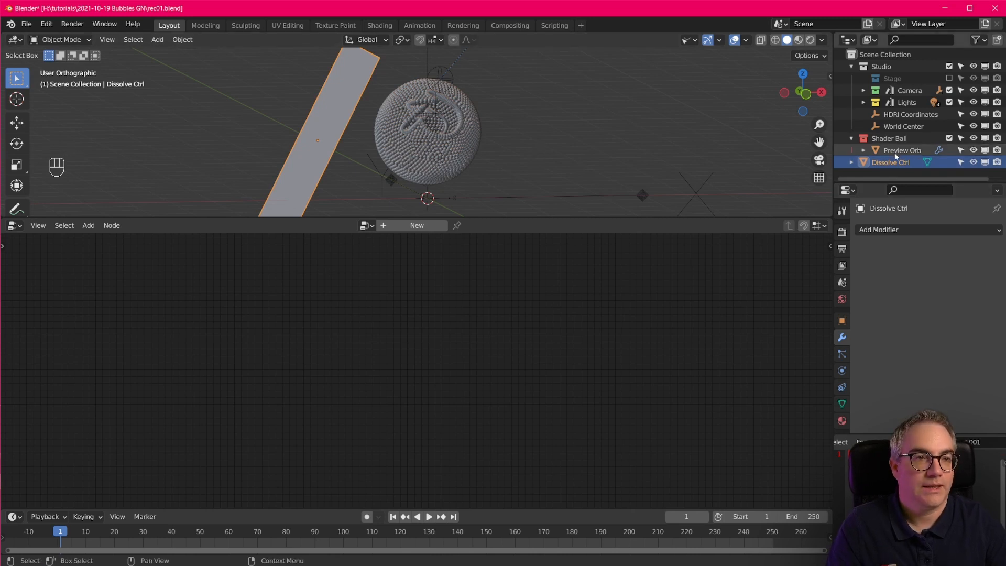
Insert a Set Position node between Mesh to Points and Group Output on the Preview Orb, and move Group Output closer to it
click(895, 152)
scroll(414, 351, up, 1)
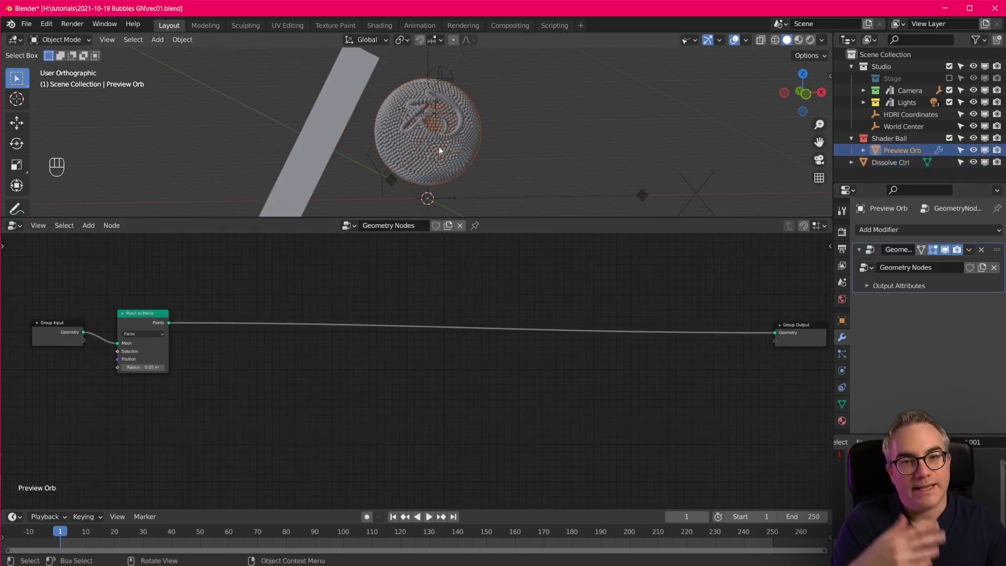
key(shift+a)
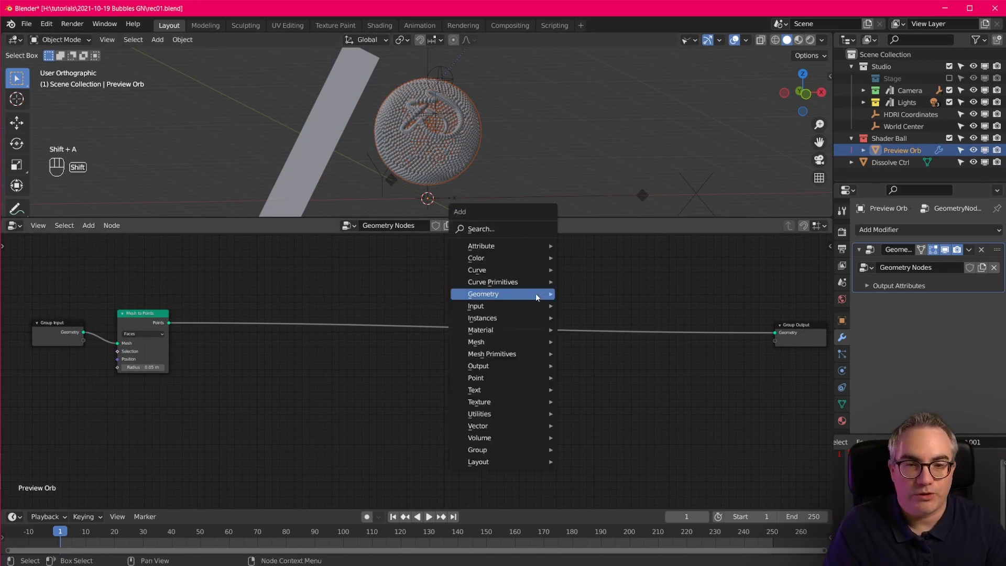
mouse_move(535, 295)
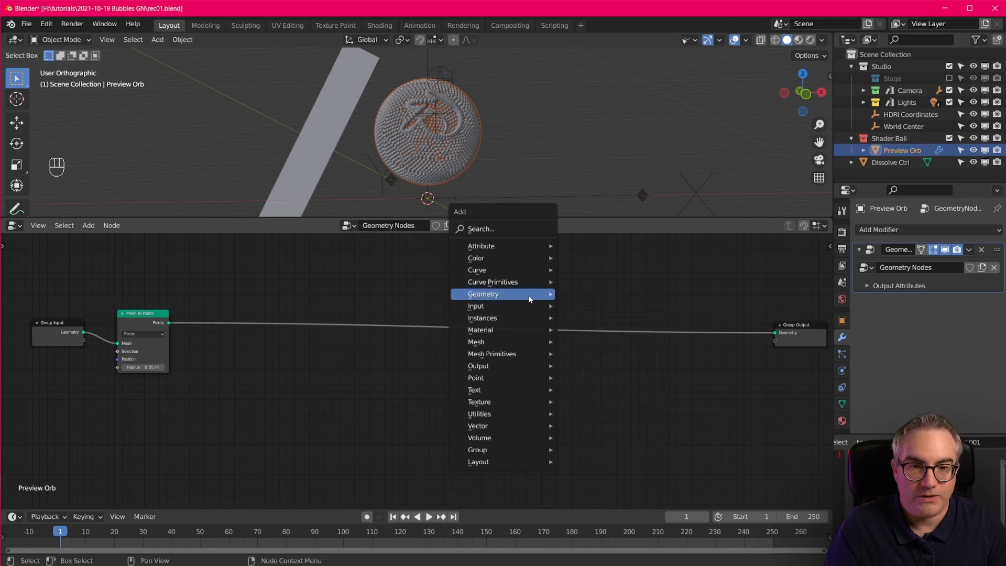
click(593, 378)
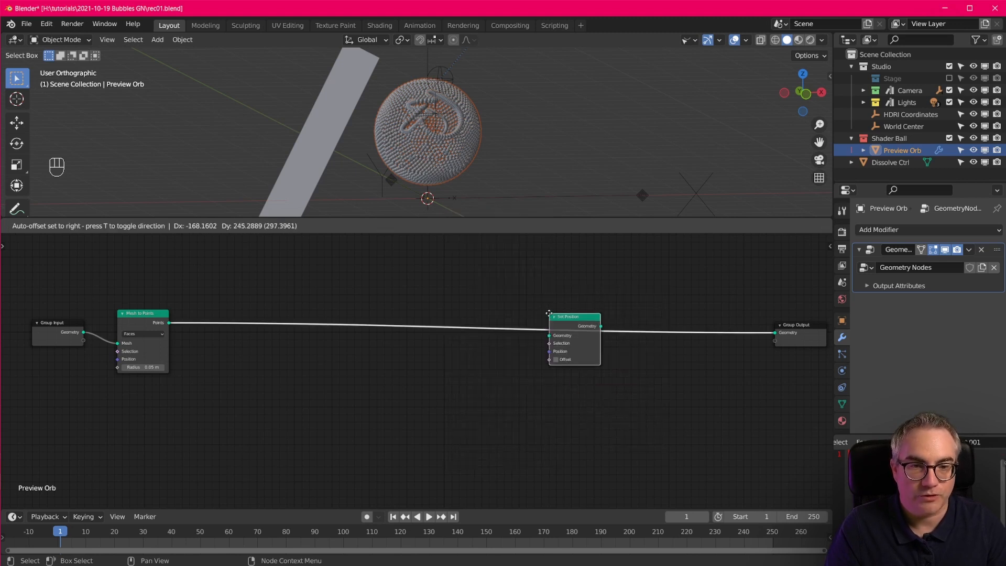
click(580, 389)
scroll(581, 389, up, 1)
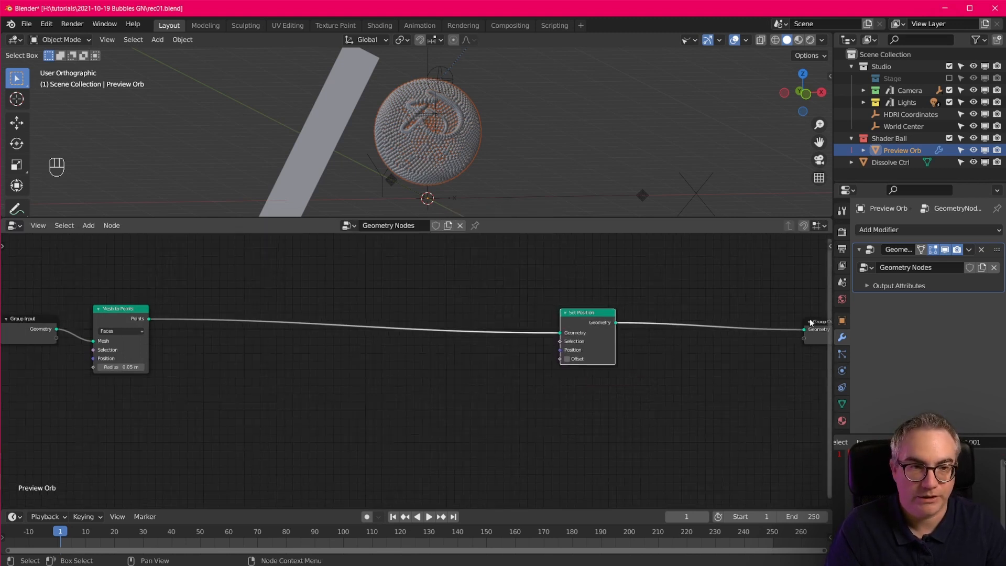
drag(814, 322, 765, 326)
scroll(576, 361, down, 1)
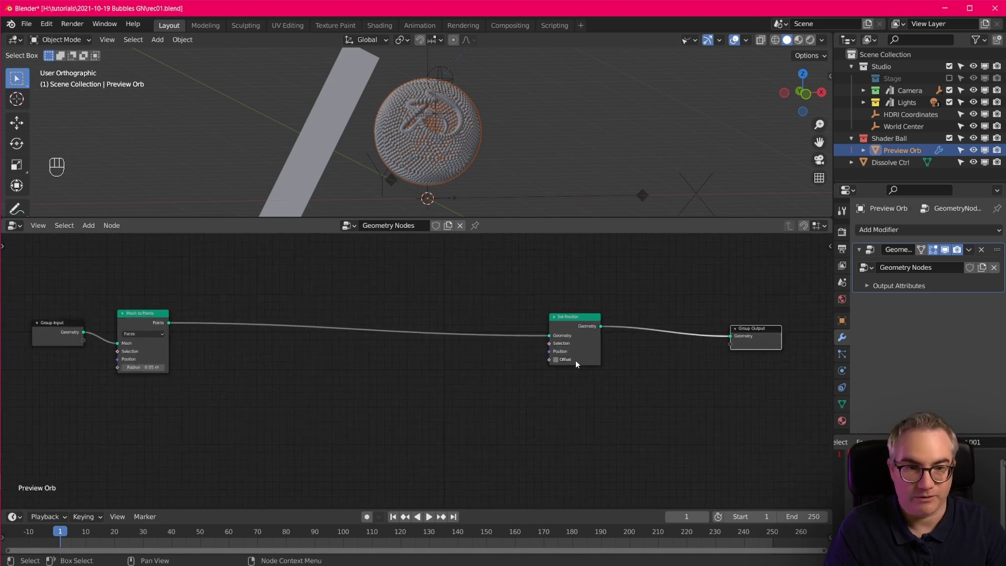
Inspect the point cloud data at the Points output of the Mesh to Points node
scroll(575, 360, up, 3)
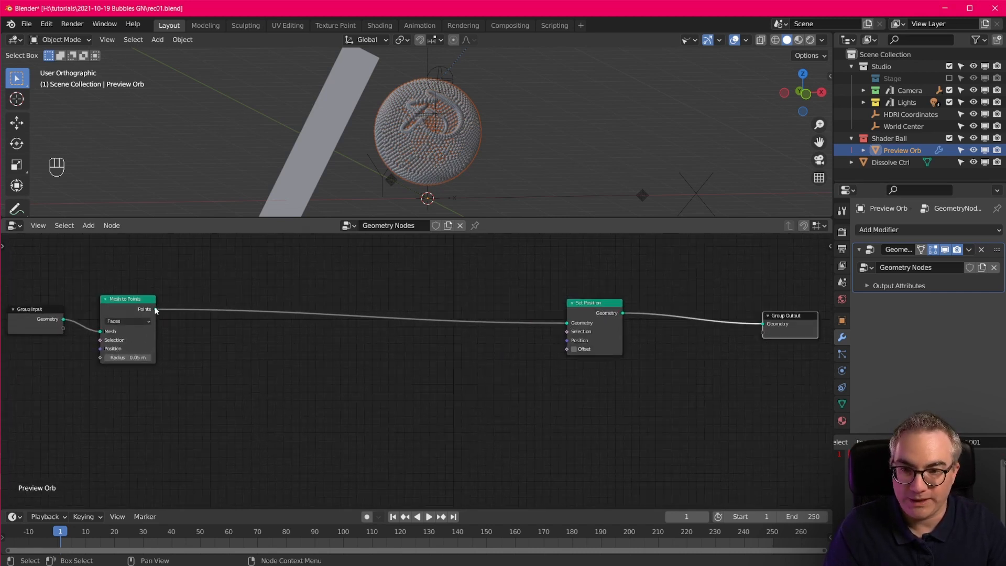
scroll(156, 310, up, 3)
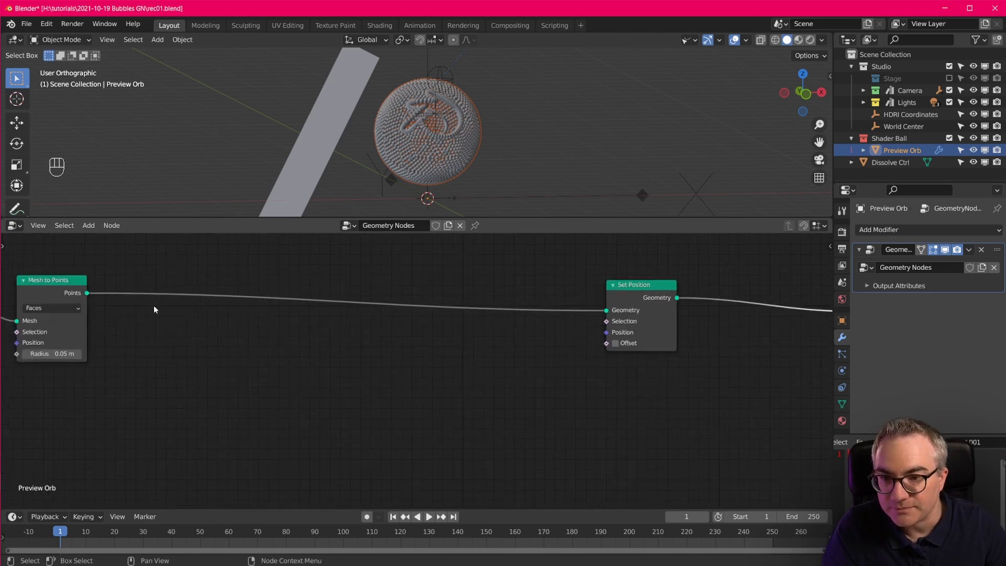
middle_drag(65, 304, 318, 336)
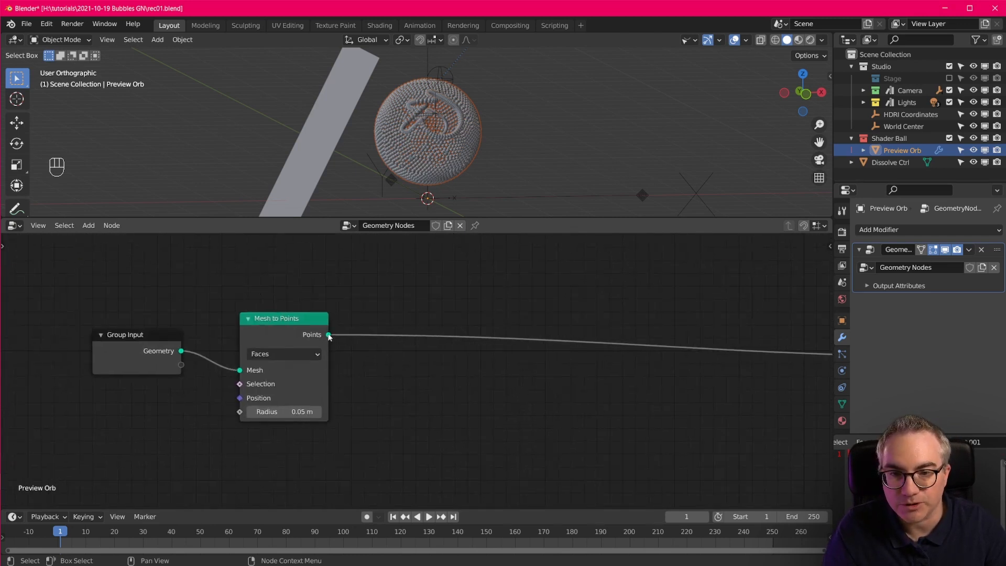
mouse_move(329, 336)
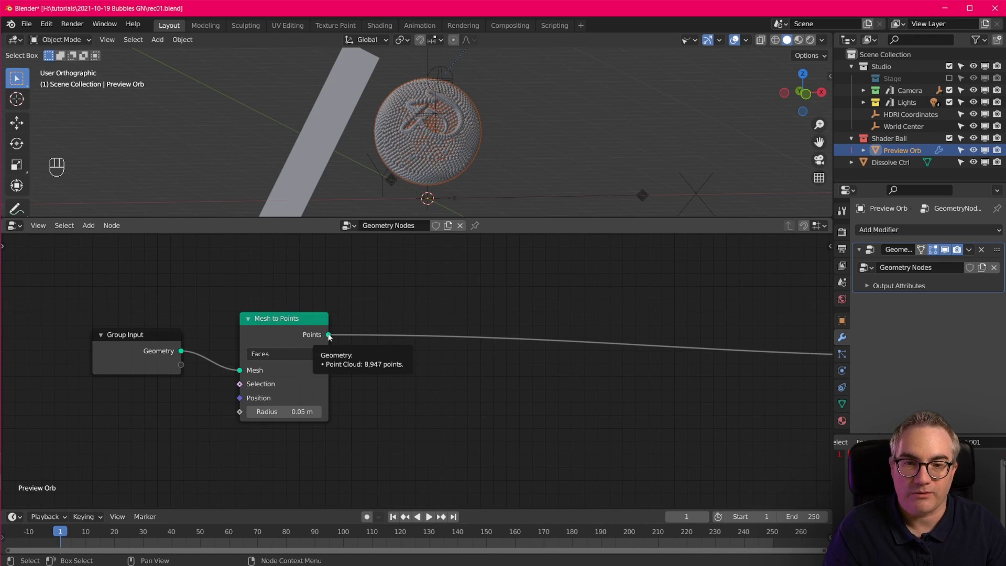
scroll(718, 386, down, 2)
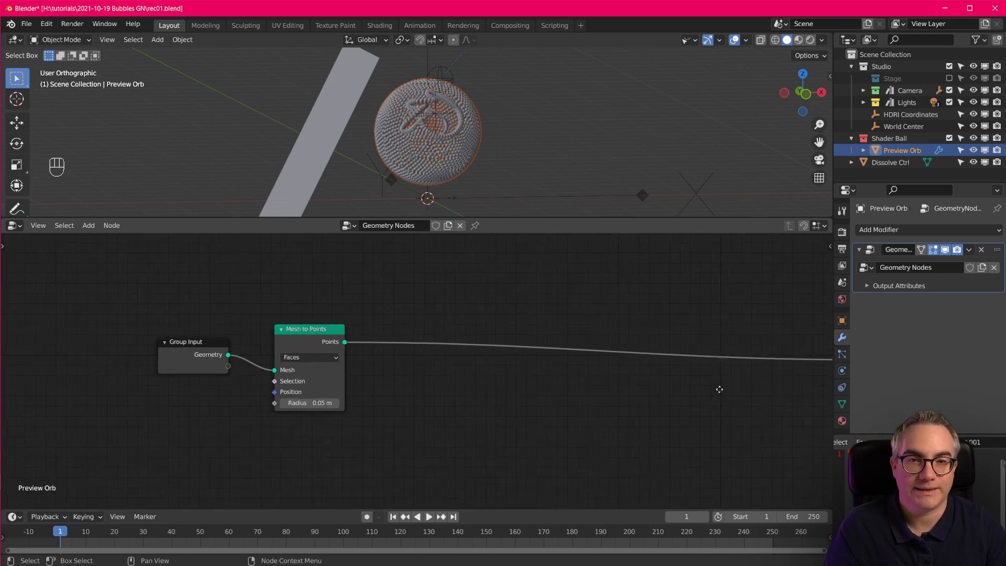
middle_drag(718, 386, 568, 382)
scroll(576, 367, down, 1)
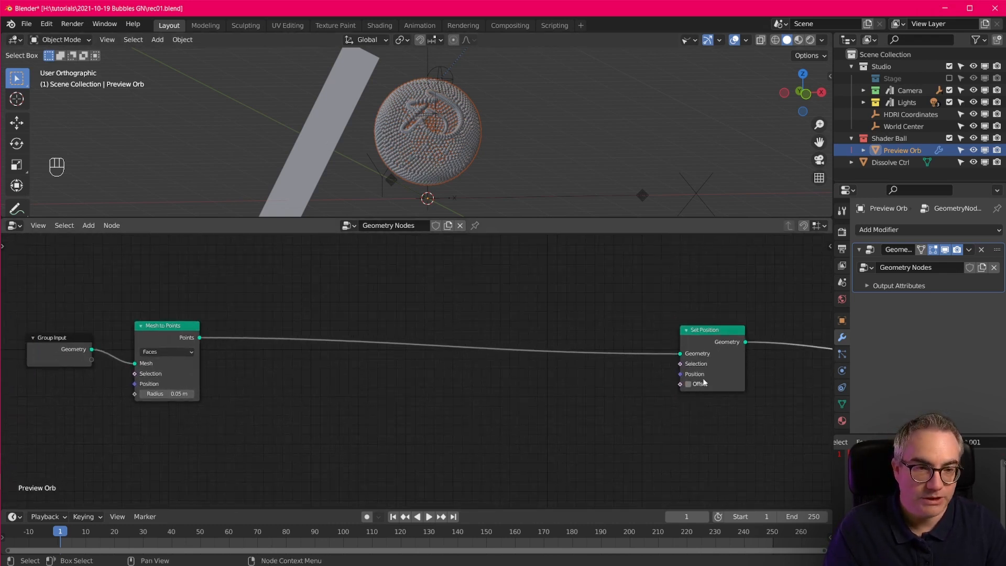
Shift the Set Position node slightly further away from the Mesh to Points node
drag(709, 341, 711, 336)
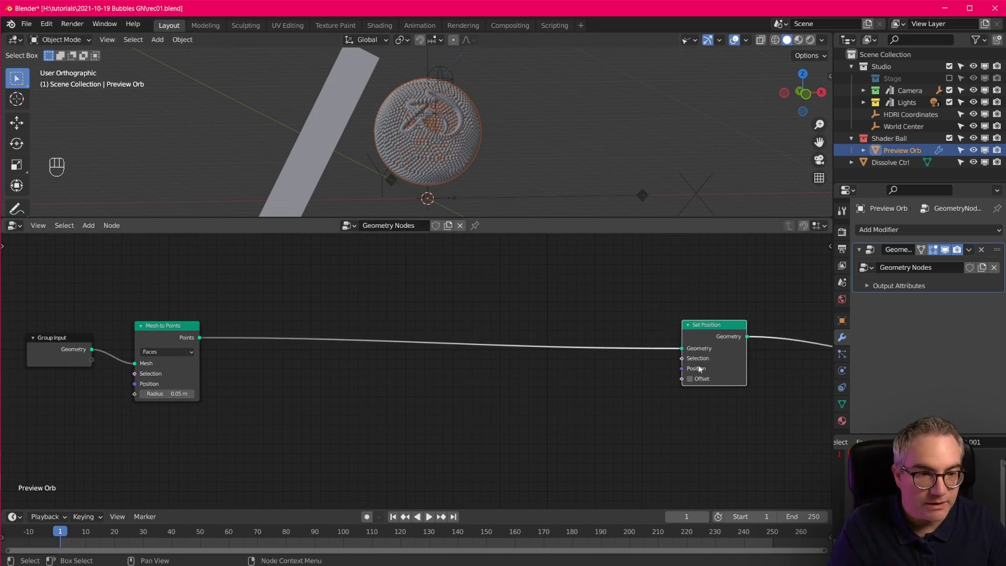
drag(683, 370, 454, 415)
scroll(454, 415, down, 1)
middle_drag(543, 435, 503, 377)
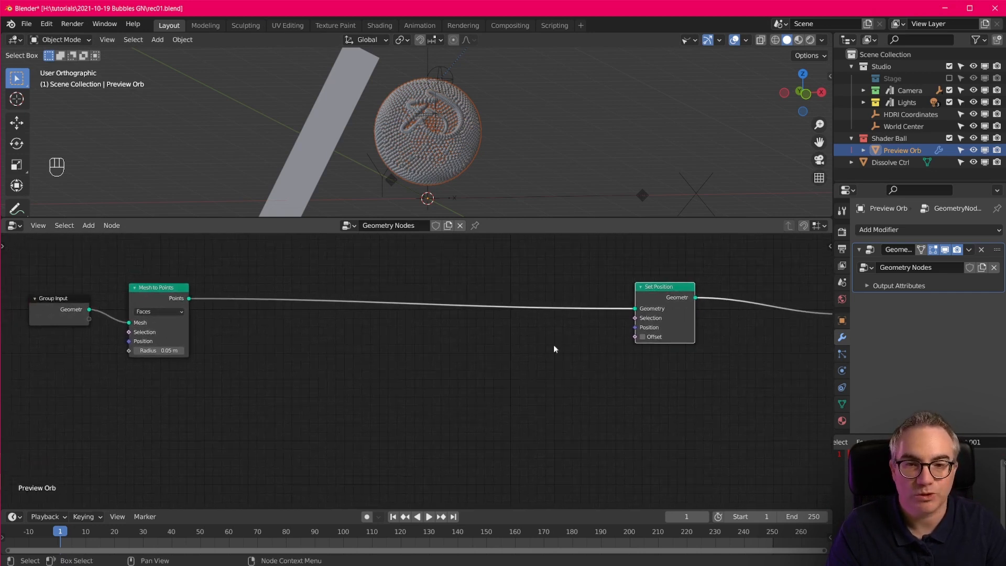
scroll(606, 347, up, 1)
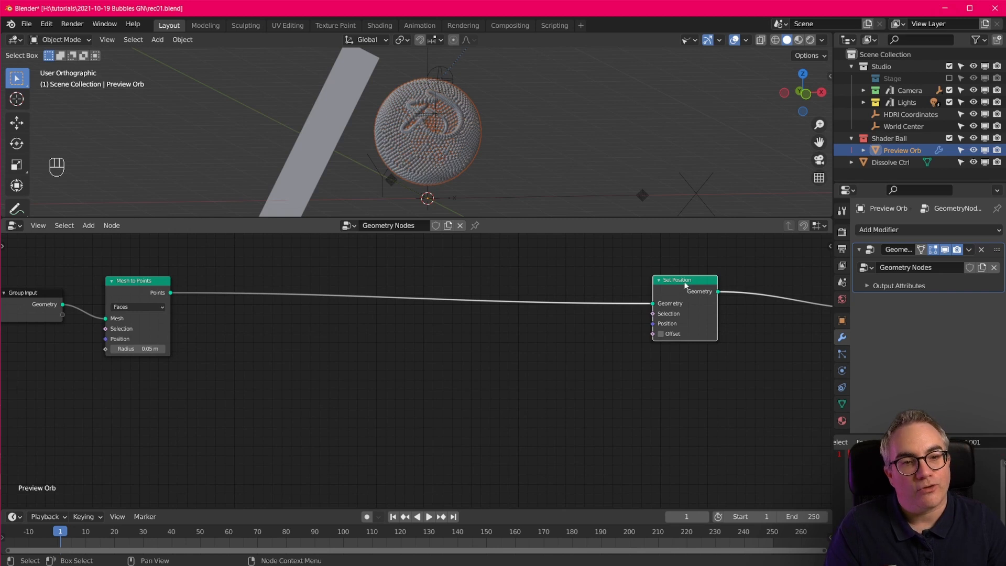
drag(684, 283, 694, 284)
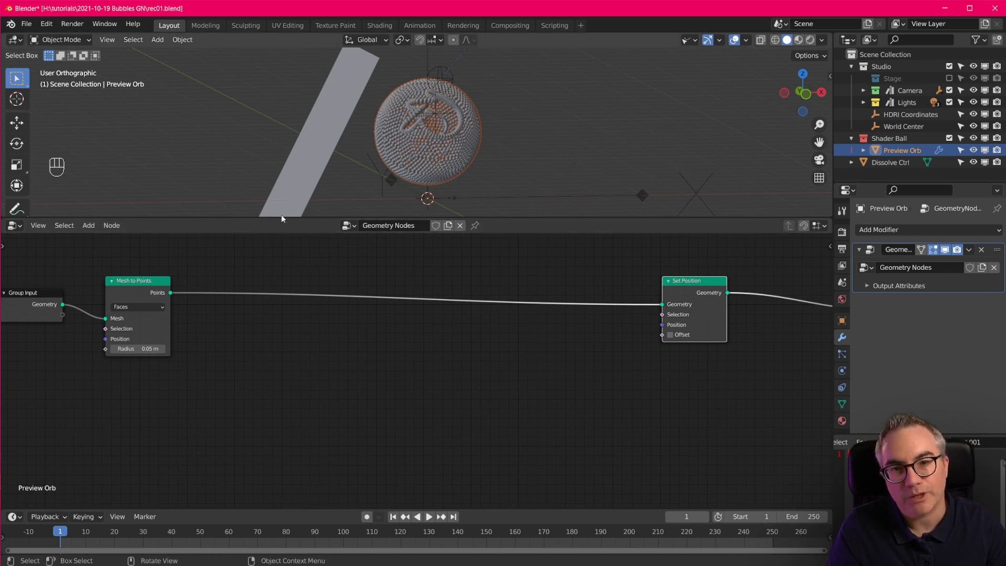
Add an Object Info node below Mesh to Points and assign the Dissolve Ctrl plane as its object
key(shift+a)
mouse_move(184, 365)
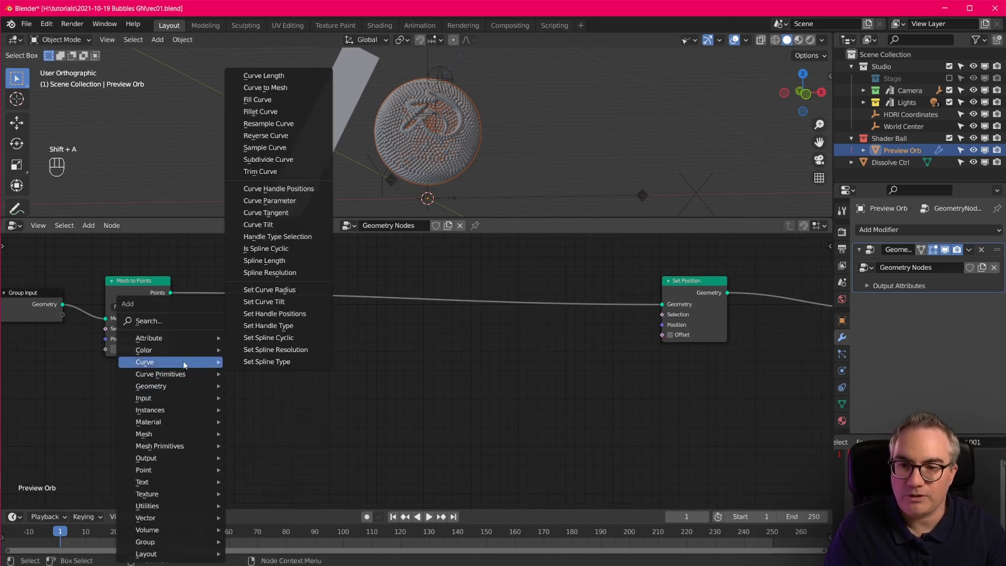
mouse_move(174, 400)
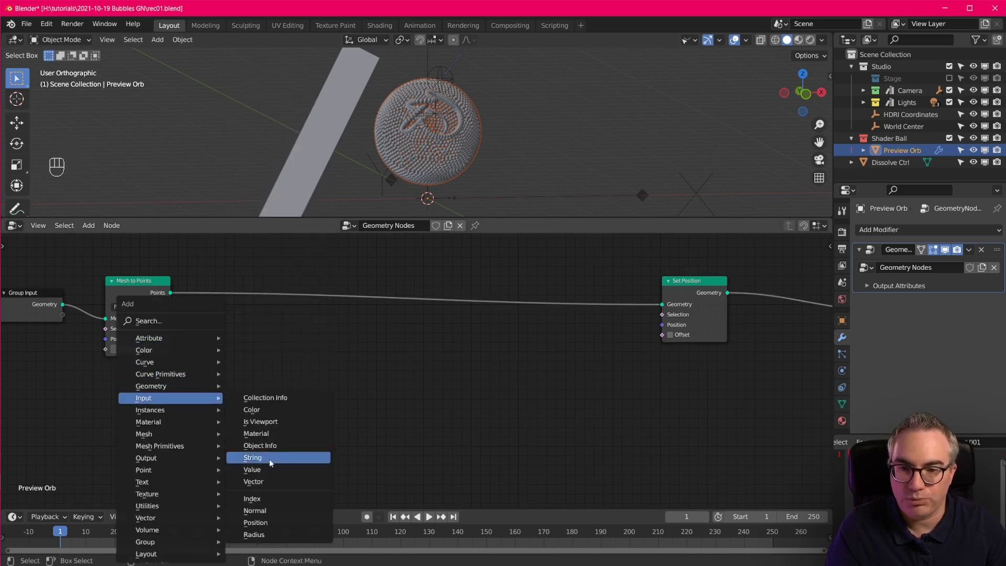
click(264, 446)
click(109, 381)
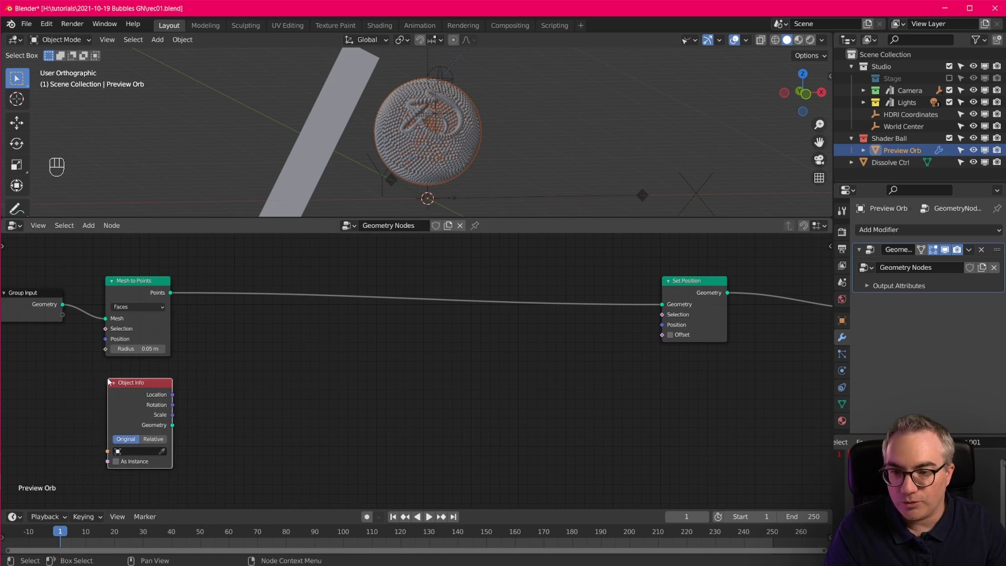
click(162, 451)
click(300, 138)
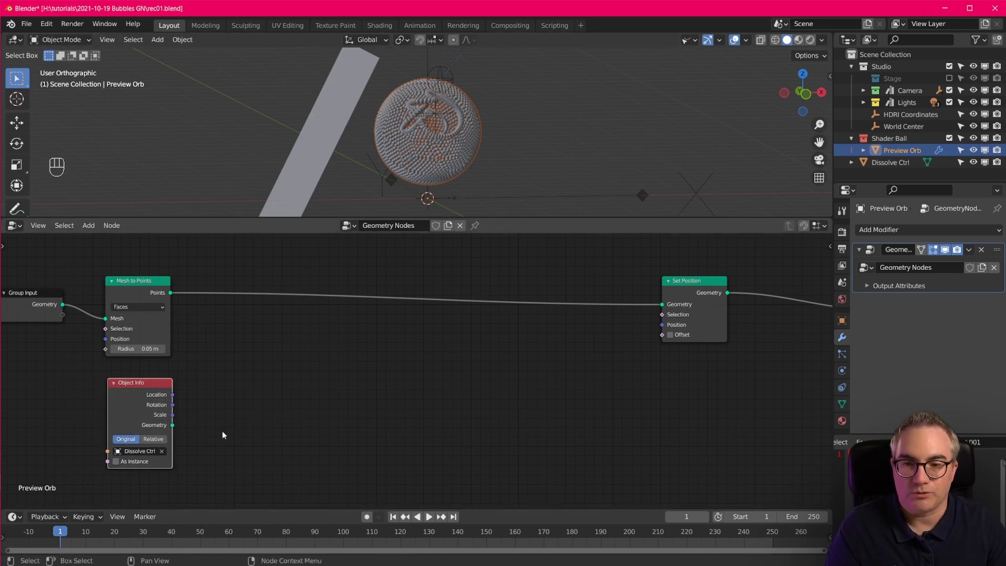
Add a Geometry Proximity node beside Object Info and connect Object Info's Geometry output to its Target input
key(shift+a)
mouse_move(263, 362)
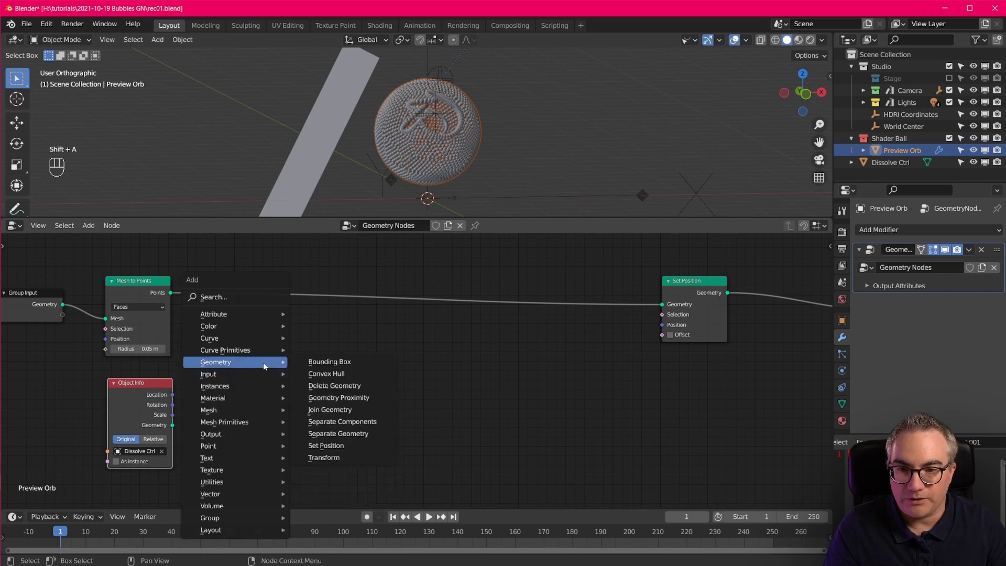
click(375, 400)
click(224, 387)
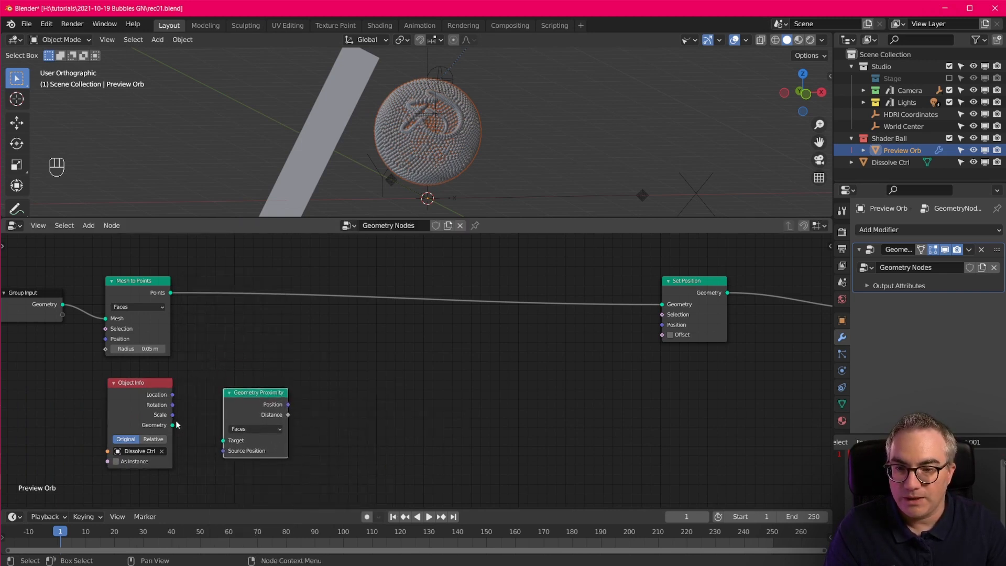
drag(173, 425, 223, 440)
drag(264, 407, 258, 403)
Move the Geometry Proximity node closer to the Object Info node
scroll(438, 345, down, 2)
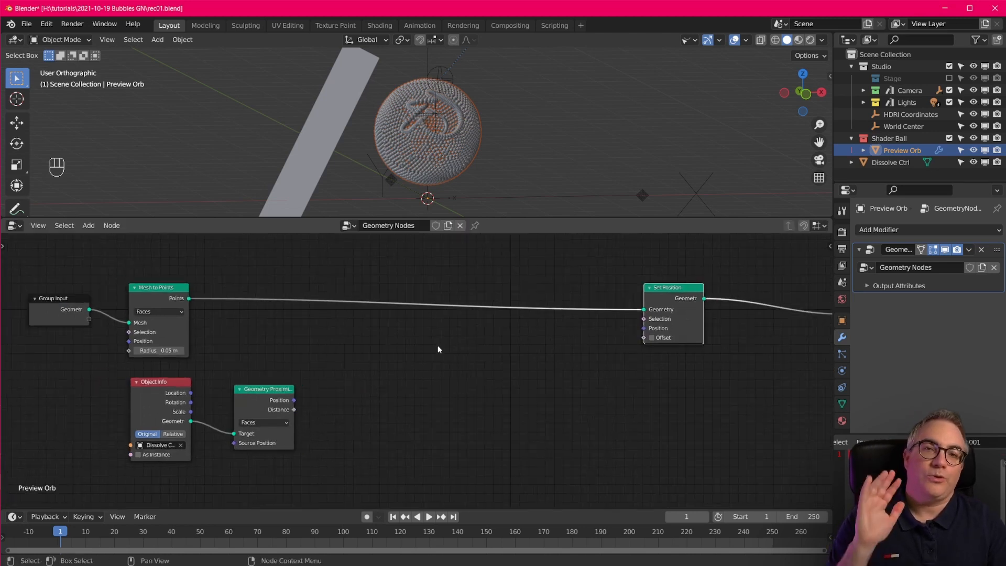
scroll(438, 347, up, 1)
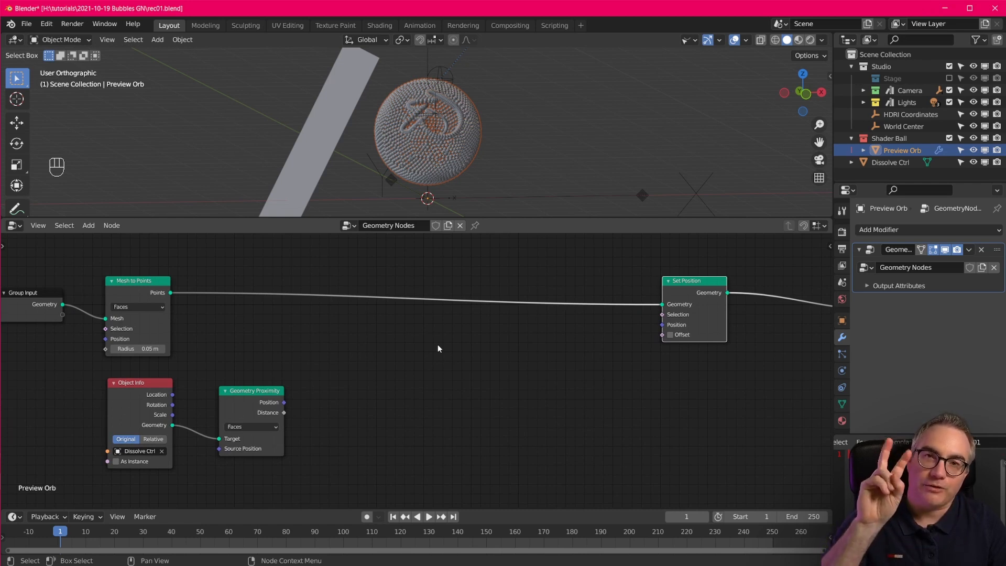
drag(696, 284, 696, 285)
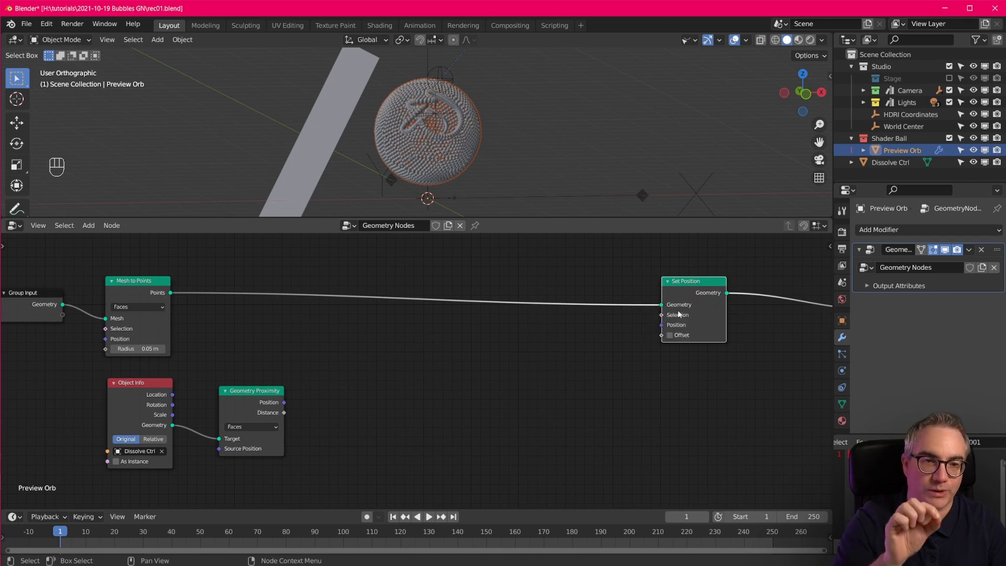
mouse_move(662, 325)
mouse_down()
mouse_move(622, 330)
mouse_move(511, 381)
mouse_move(500, 374)
mouse_move(645, 329)
mouse_up()
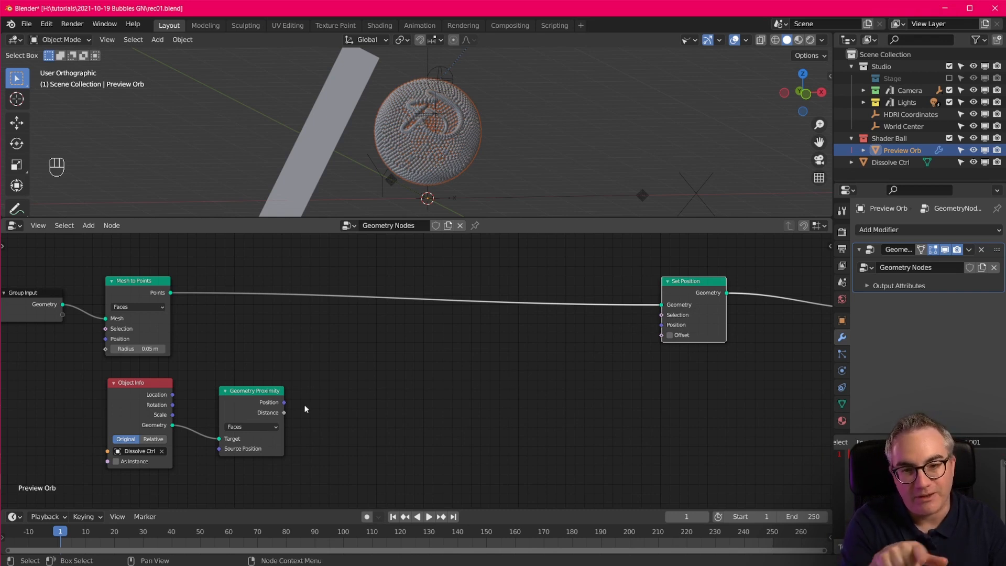
drag(275, 409, 255, 413)
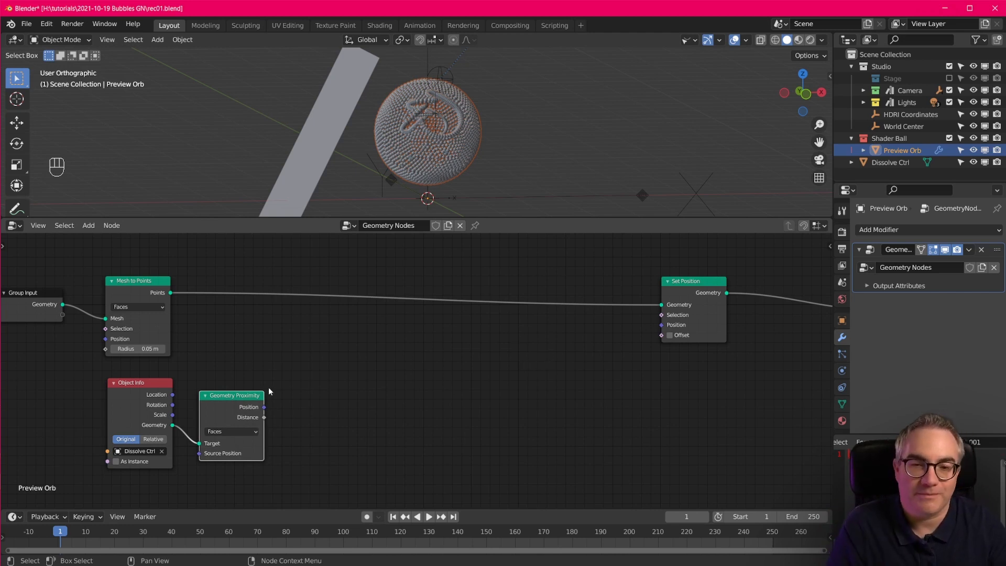
Add a Map Range node beside Geometry Proximity and connect the Distance output to its Value input
drag(256, 397, 268, 389)
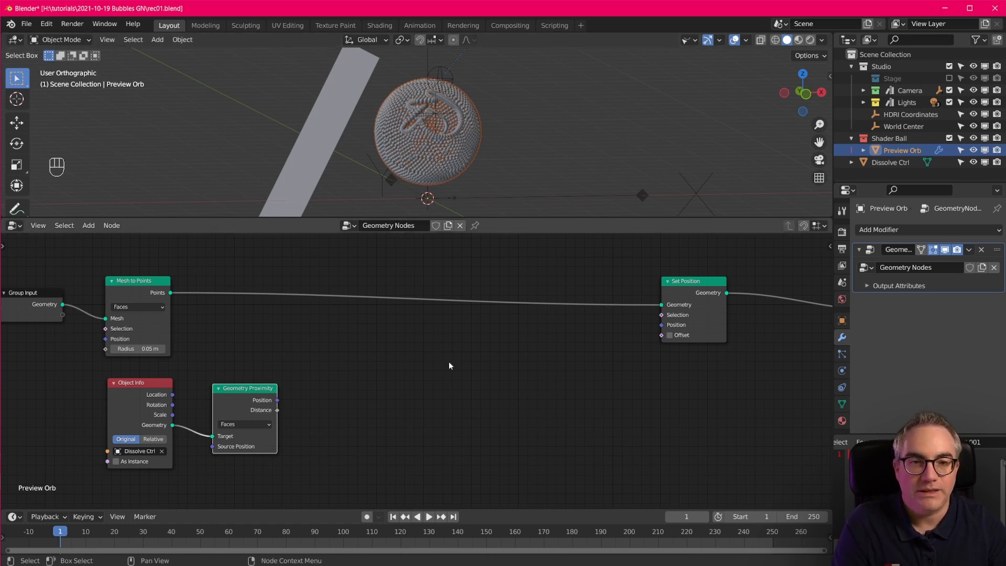
drag(277, 411, 339, 421)
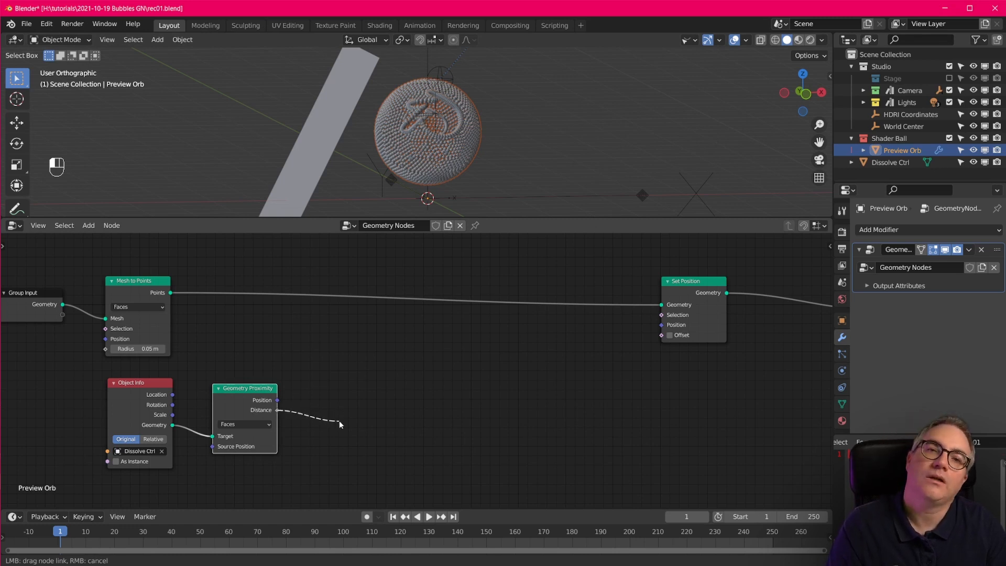
drag(340, 421, 339, 421)
middle_drag(556, 167, 621, 157)
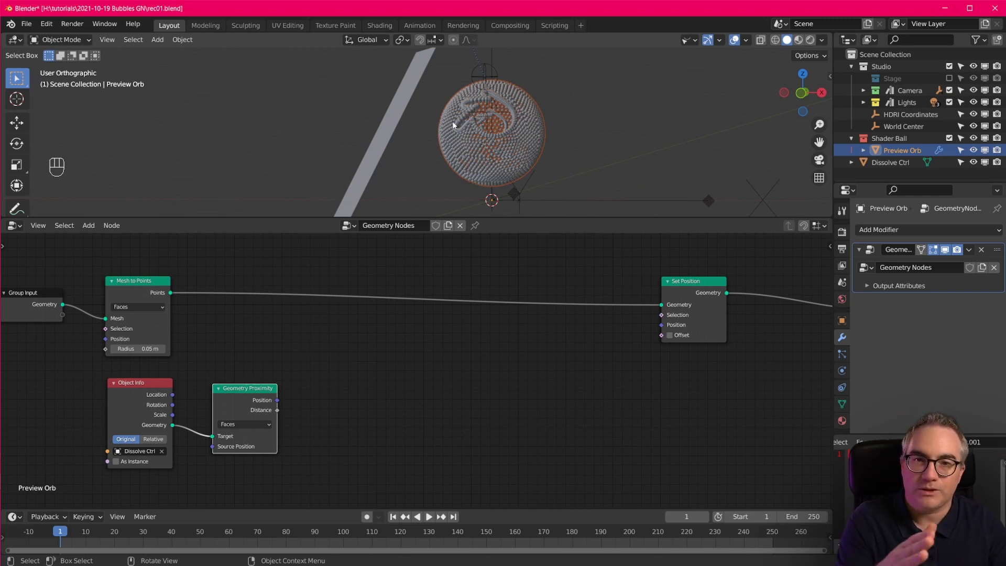
key(shift)
key(shift+a)
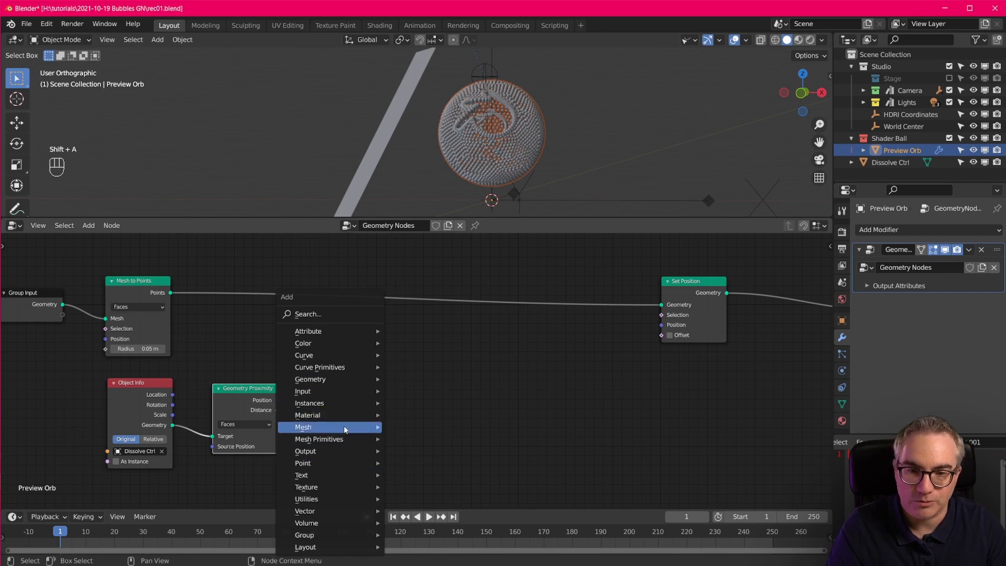
mouse_move(344, 499)
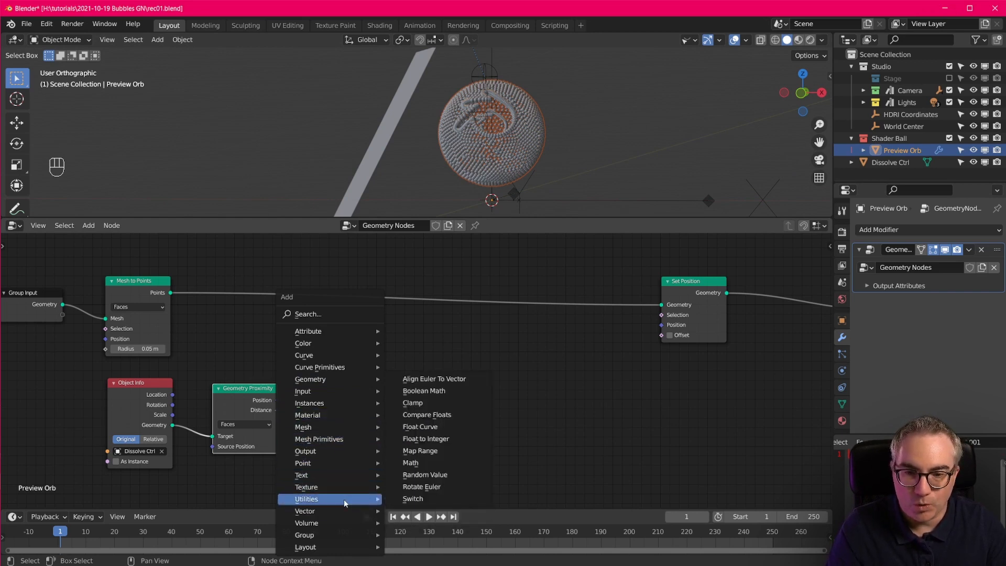
click(447, 450)
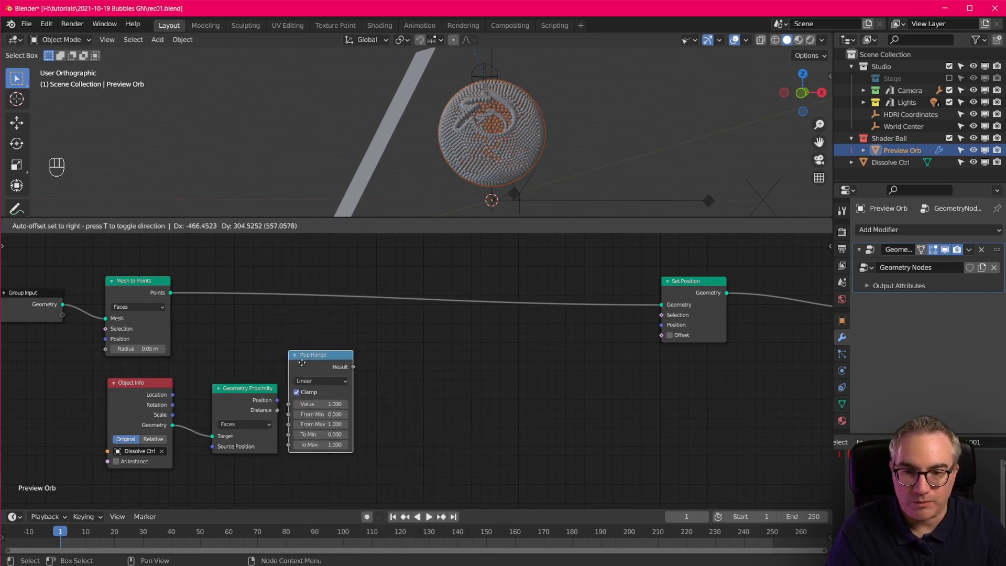
click(313, 382)
drag(277, 411, 327, 419)
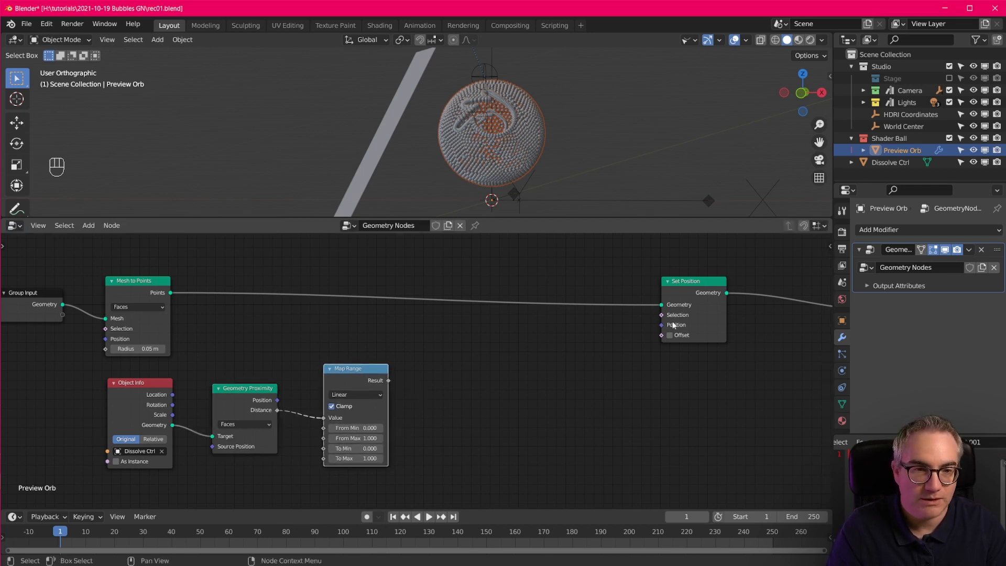
Add a Combine XYZ node before Set Position and connect its Vector output to the Position input
key(shift+a)
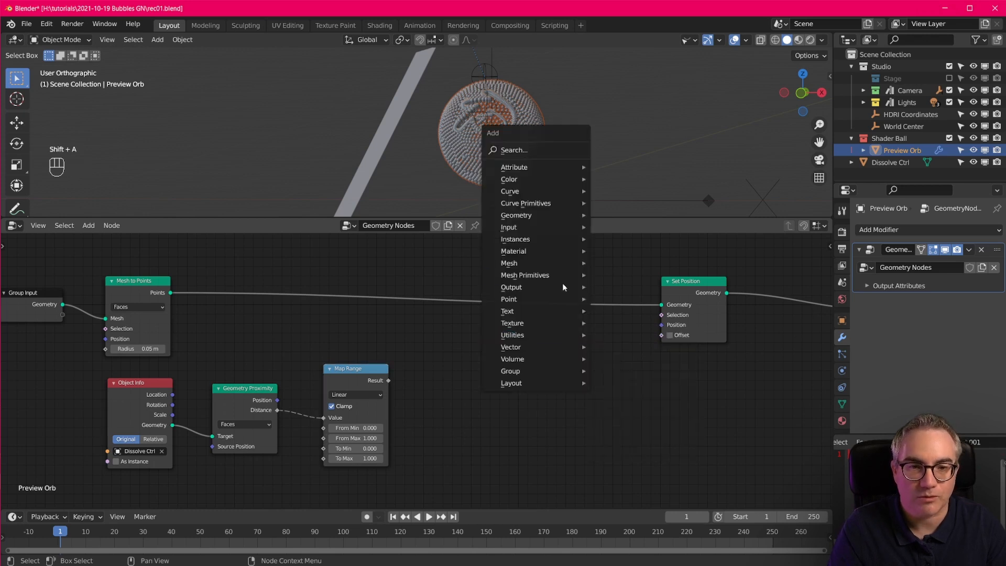
mouse_move(555, 231)
mouse_move(550, 347)
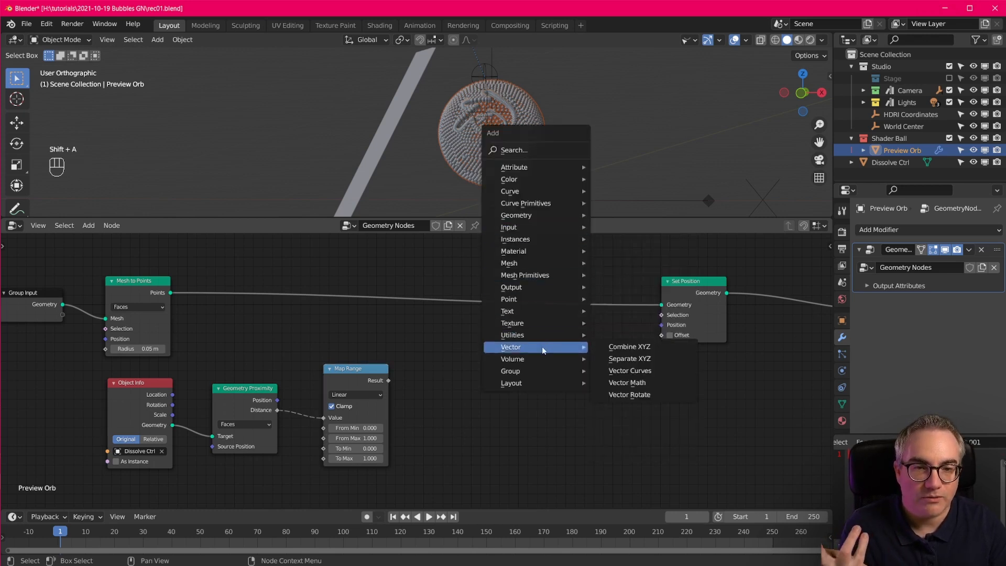
click(629, 346)
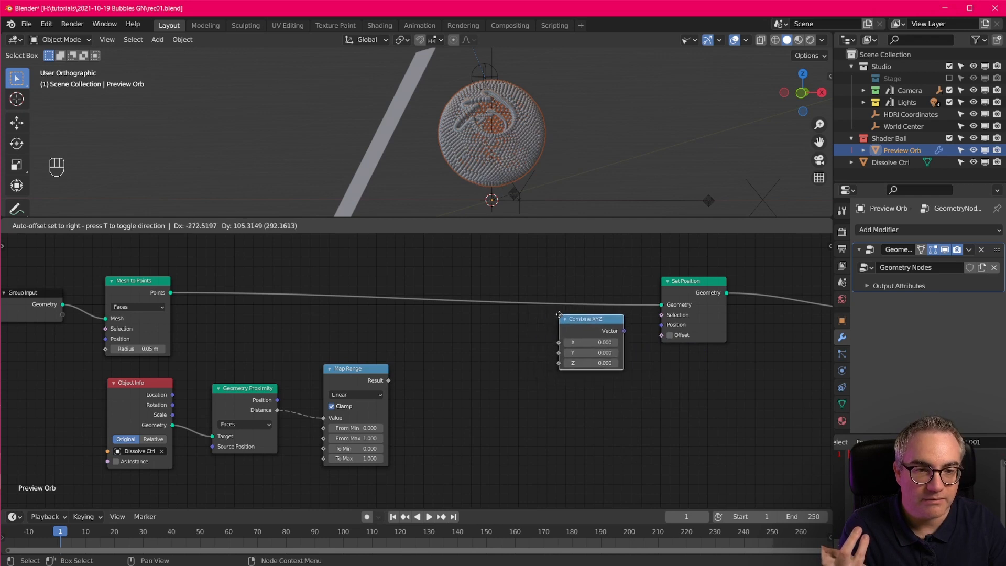
click(635, 333)
drag(625, 330, 662, 324)
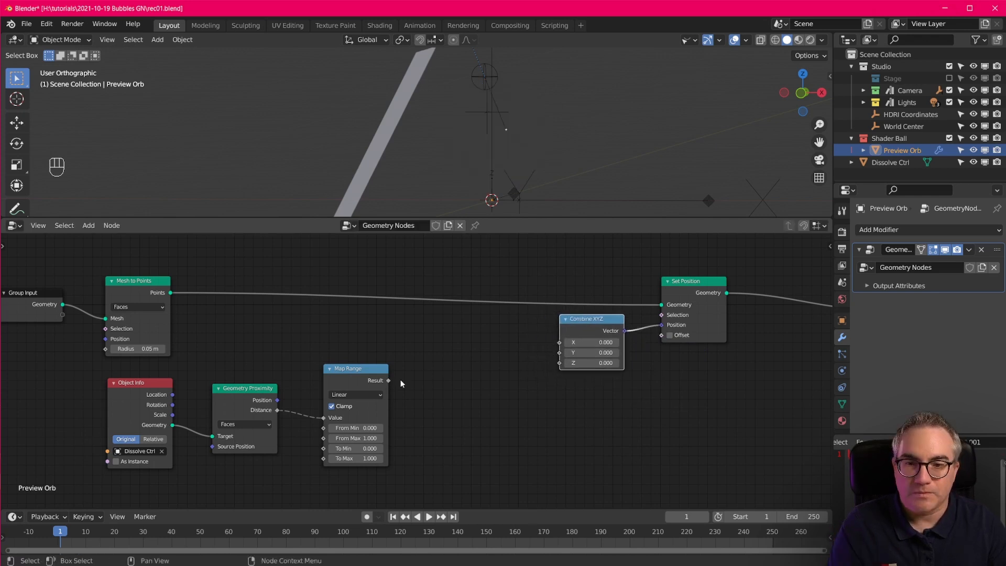
Connect Map Range's Result to the Z input of Combine XYZ and inspect the points in the viewport
drag(389, 381, 559, 363)
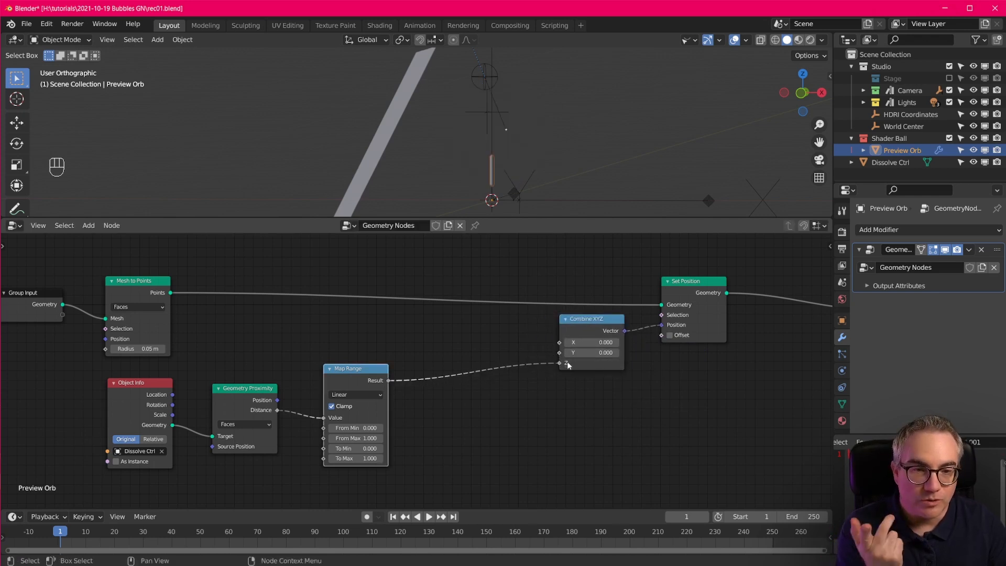
drag(349, 368, 336, 370)
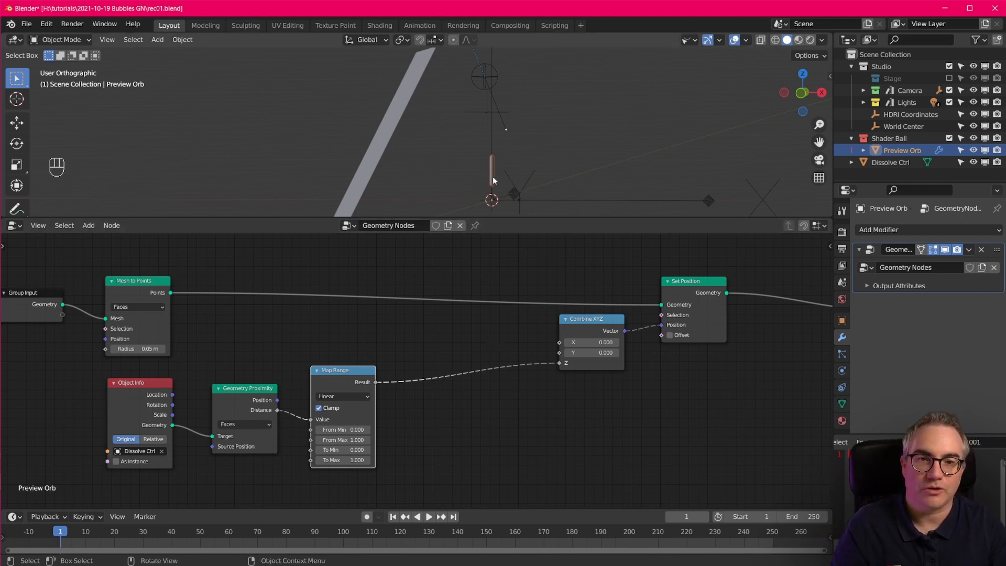
scroll(492, 176, up, 3)
shift+middle_drag(554, 193, 511, 131)
scroll(510, 133, down, 3)
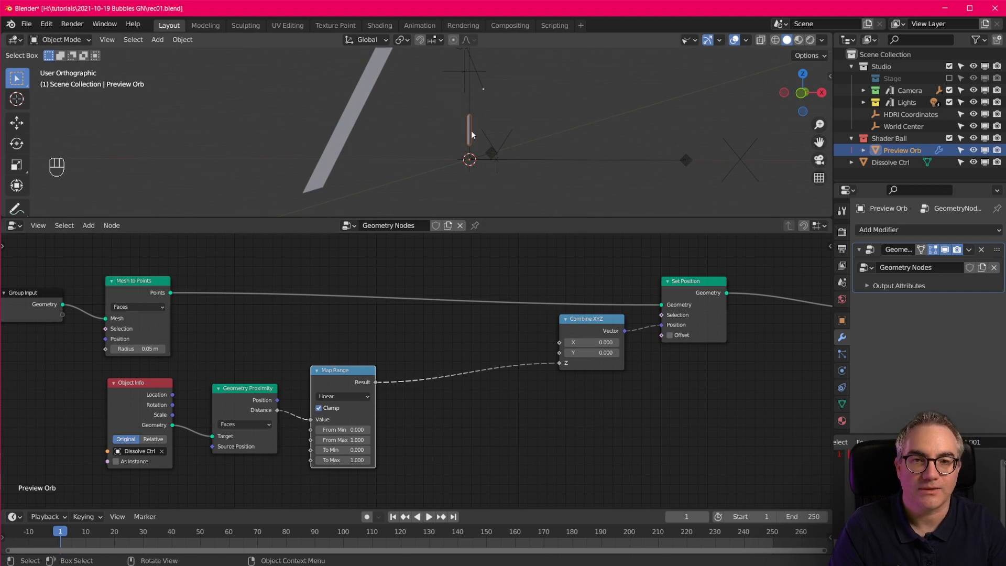
scroll(493, 158, up, 1)
scroll(697, 337, up, 1)
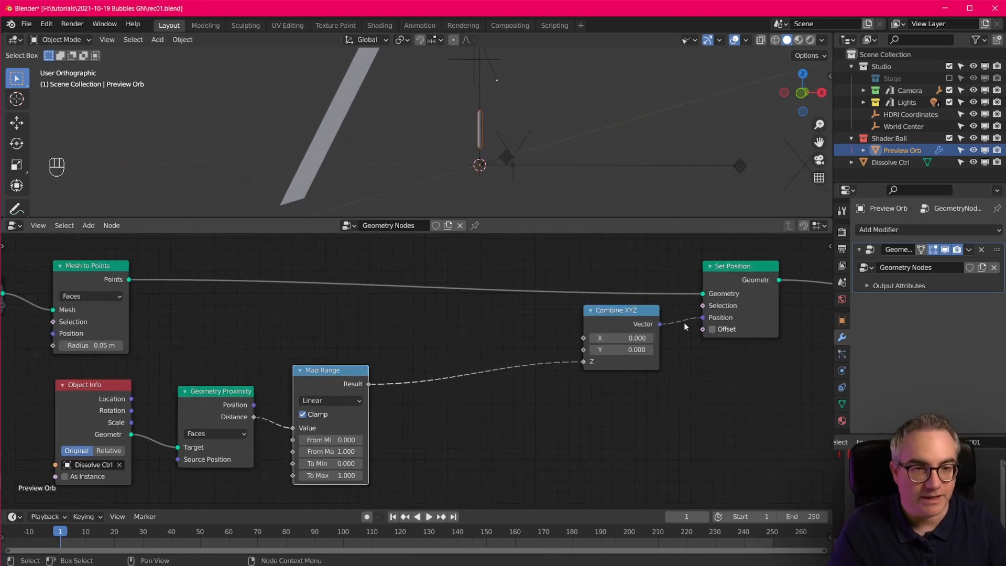
drag(633, 314, 631, 321)
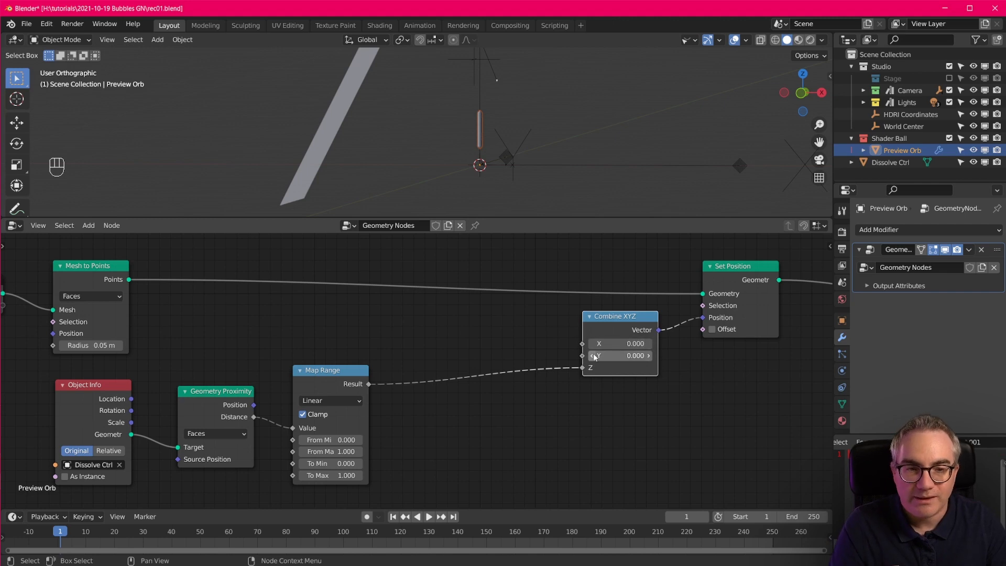
Add a Position input node above the Map Range node
key(shift+a)
mouse_move(419, 314)
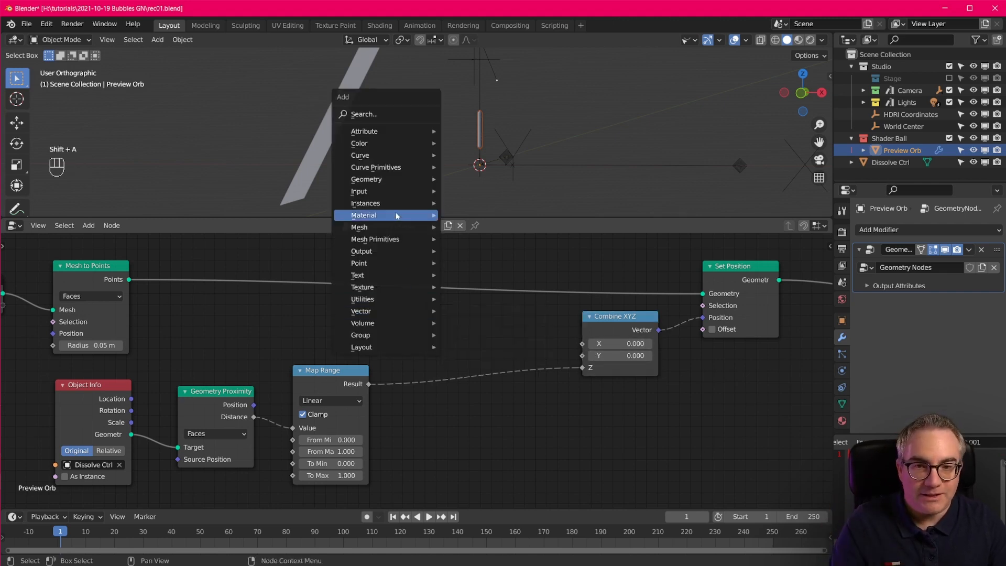
mouse_move(395, 199)
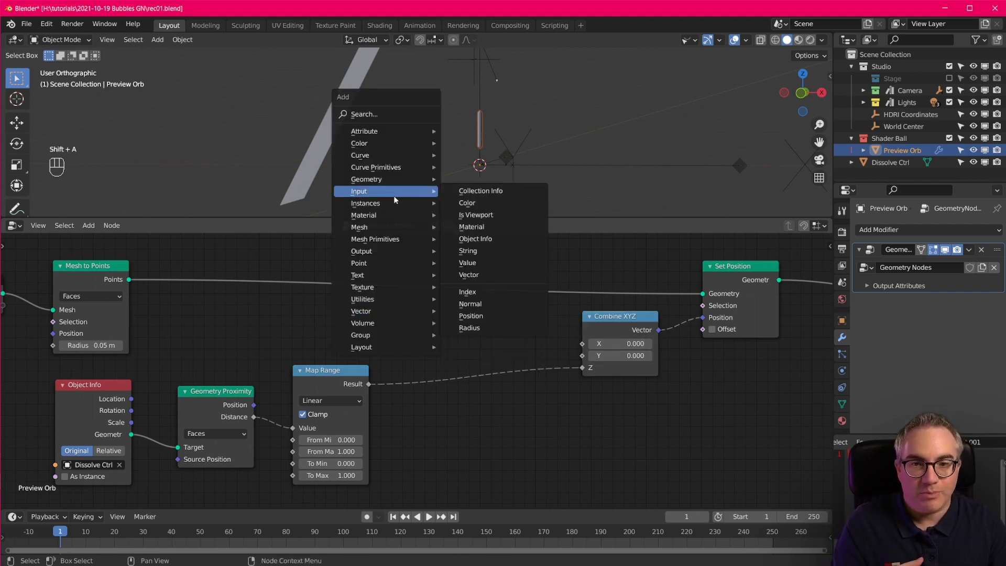
click(495, 318)
click(481, 321)
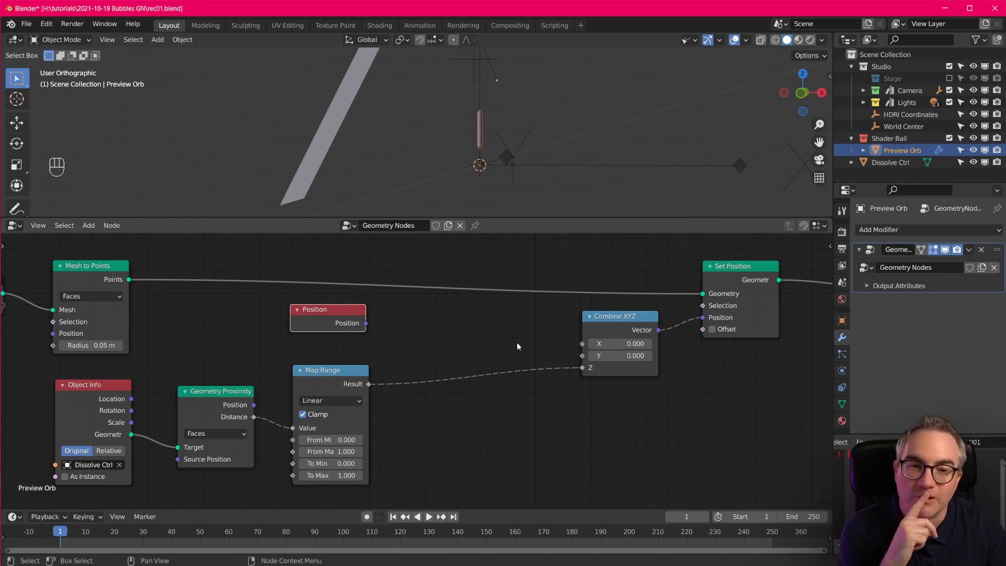
Add a Separate XYZ node below Combine XYZ and connect the Position node's output to its Vector input
key(shift+a)
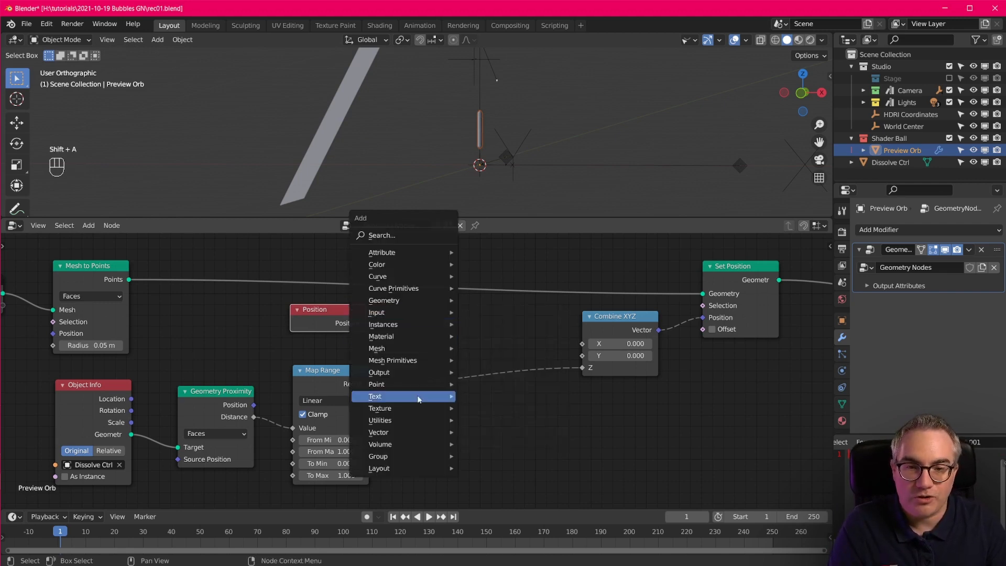
mouse_move(406, 433)
click(503, 444)
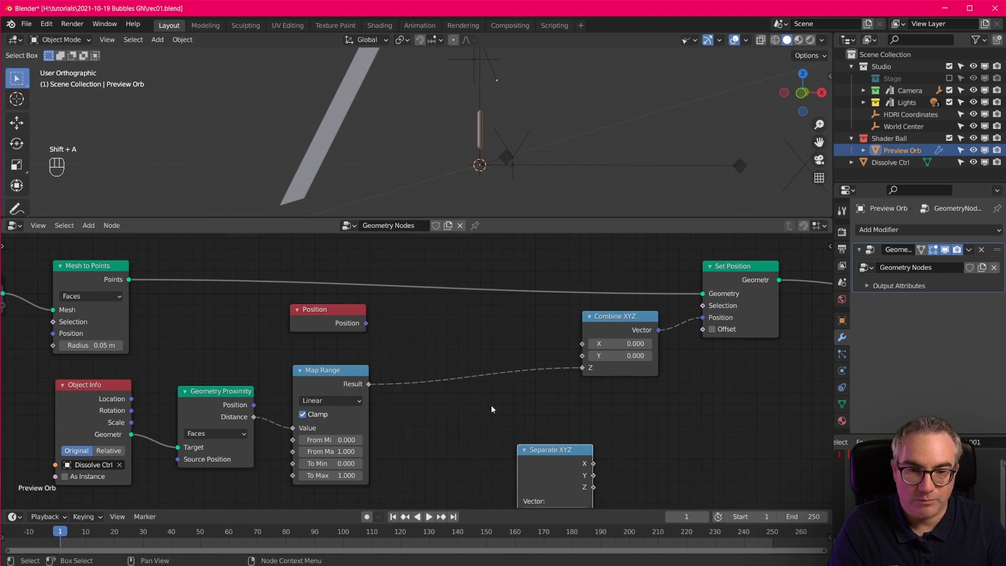
drag(584, 494, 527, 446)
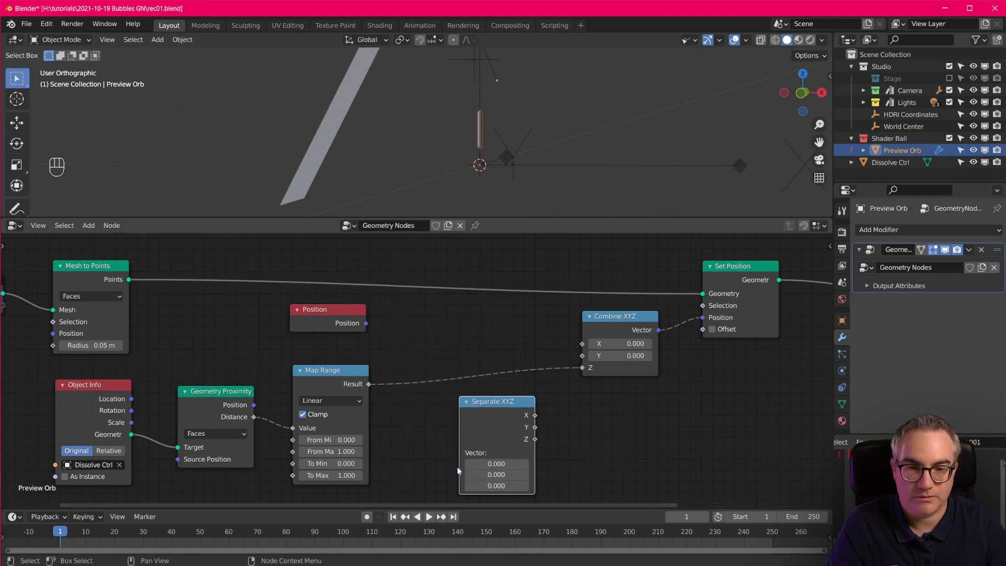
drag(459, 453, 365, 323)
Connect Separate XYZ's X, Y and Z outputs to the matching Combine XYZ inputs and place the node beside Position
drag(533, 411, 582, 343)
drag(513, 426, 582, 355)
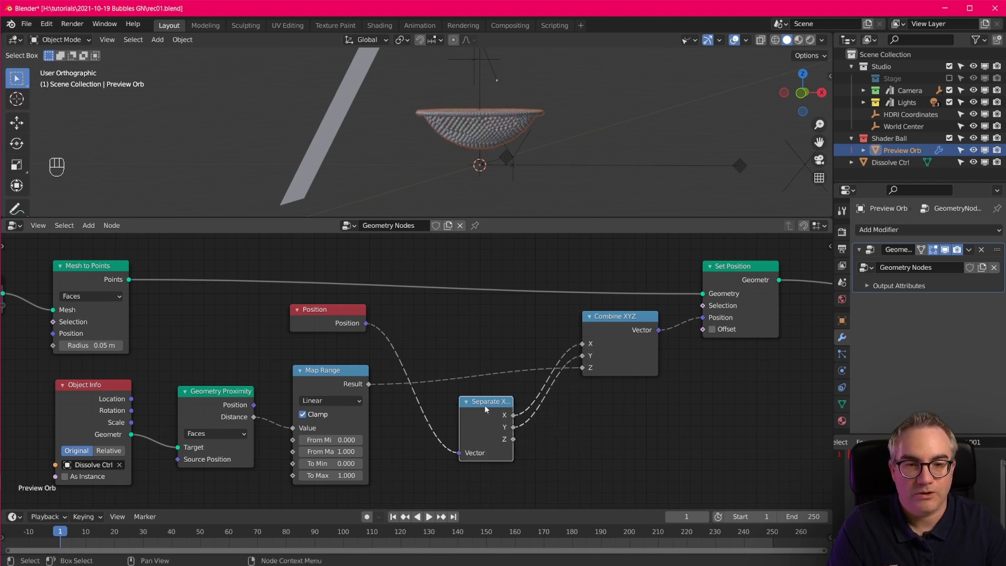
drag(486, 407, 441, 311)
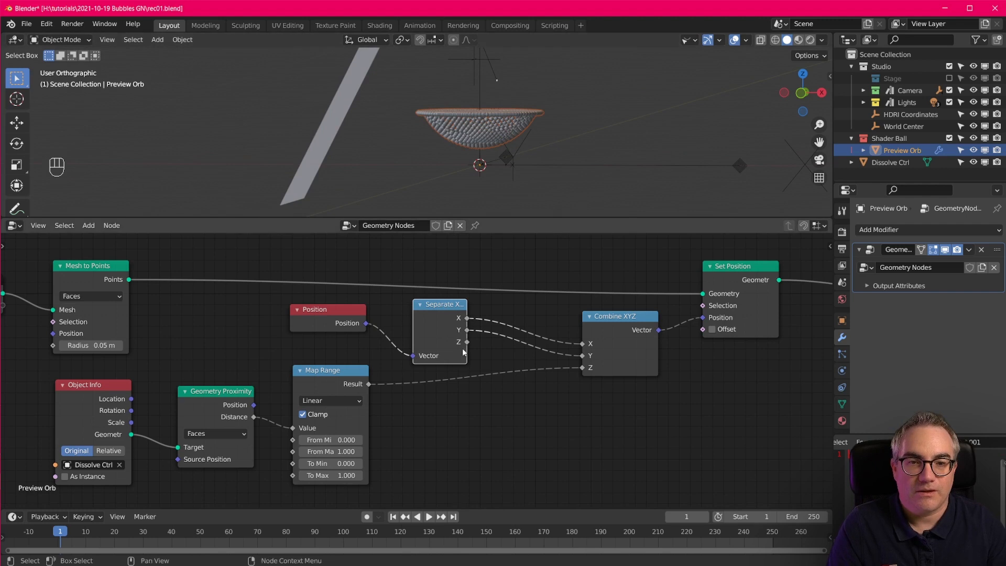
drag(467, 341, 582, 368)
shift+middle_drag(536, 148, 538, 188)
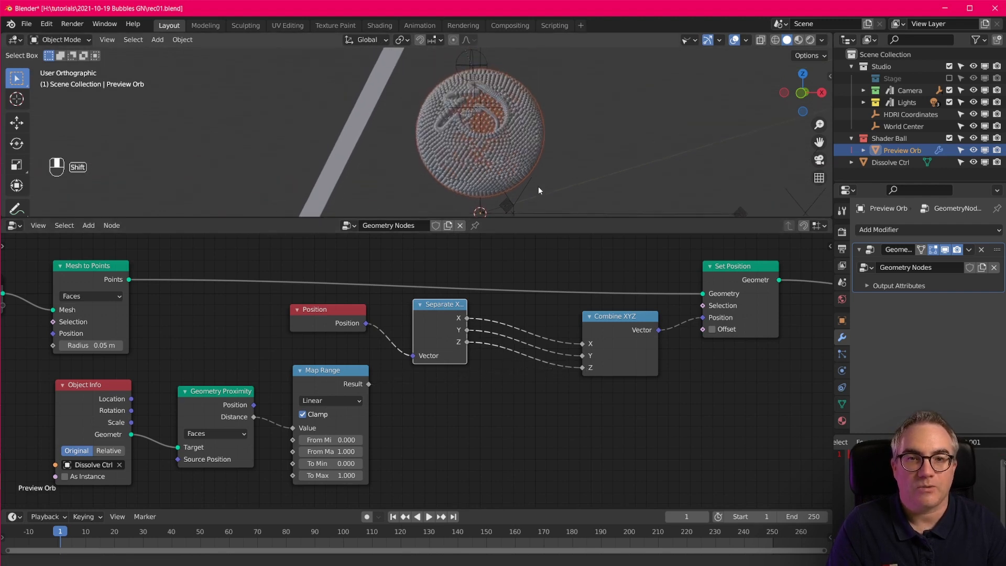
scroll(538, 186, up, 2)
scroll(539, 189, down, 1)
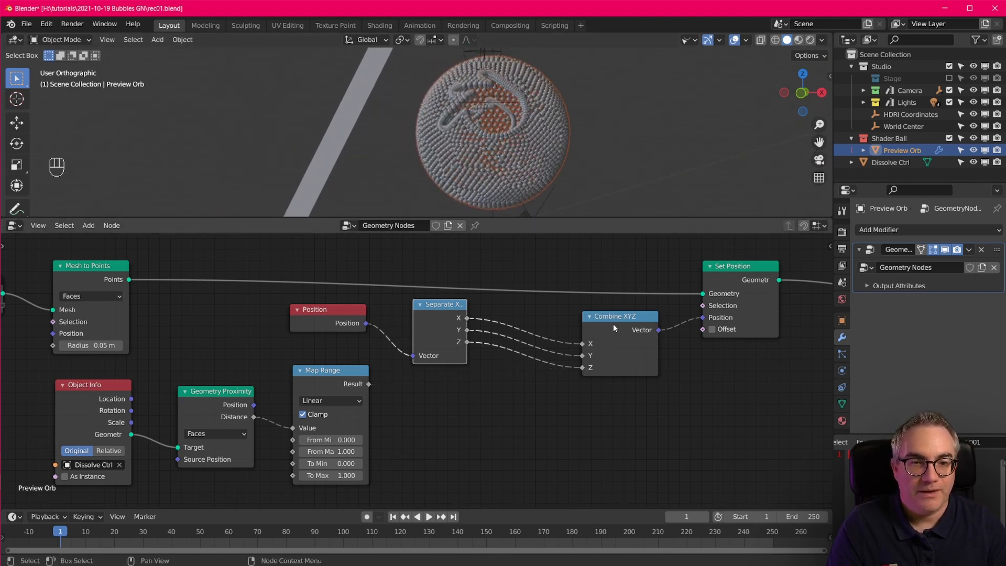
Arrange the Position, Separate XYZ and Combine XYZ nodes in a compact row below the link from Mesh to Points to Set Position
drag(613, 320, 605, 313)
drag(437, 310, 433, 311)
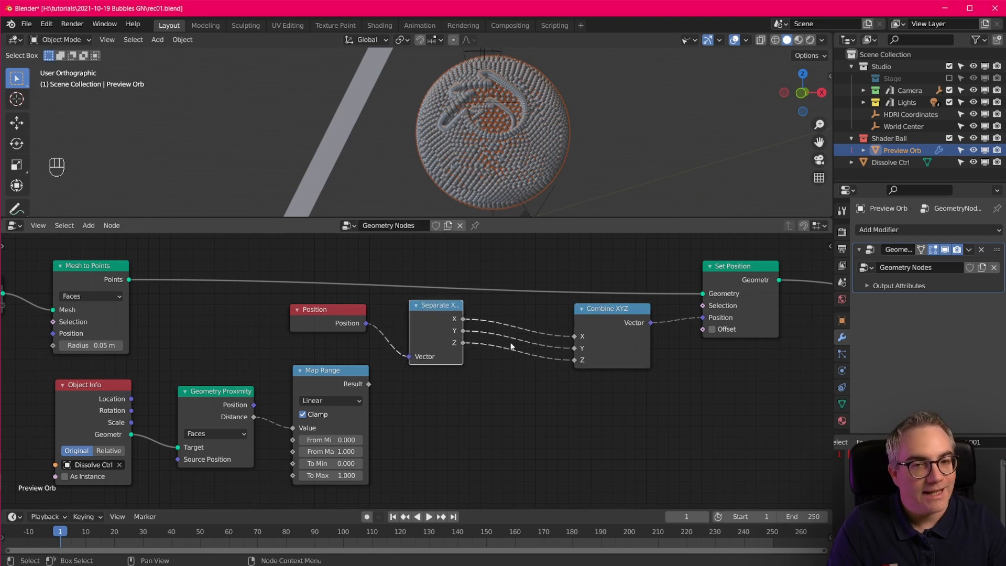
click(736, 270)
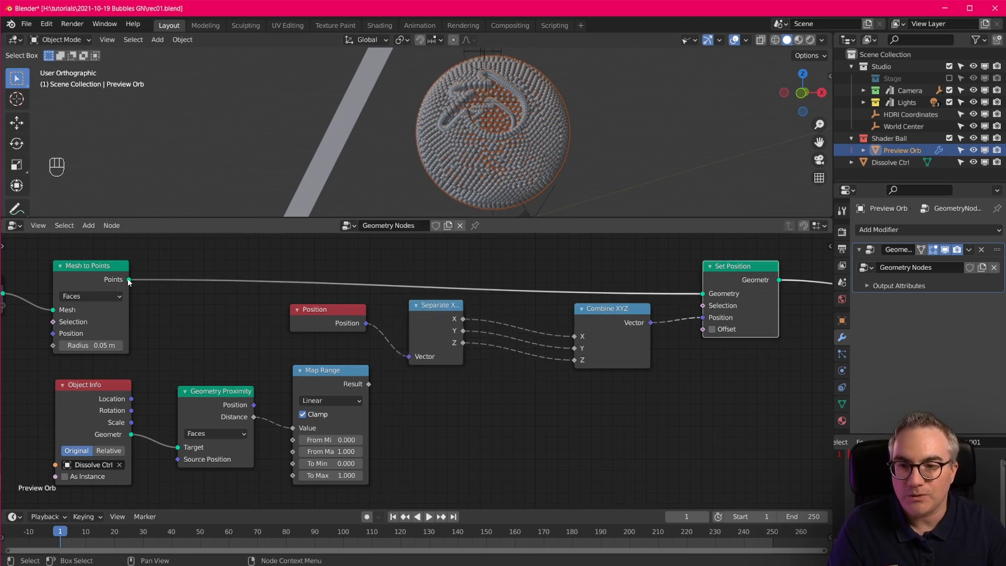
mouse_move(129, 283)
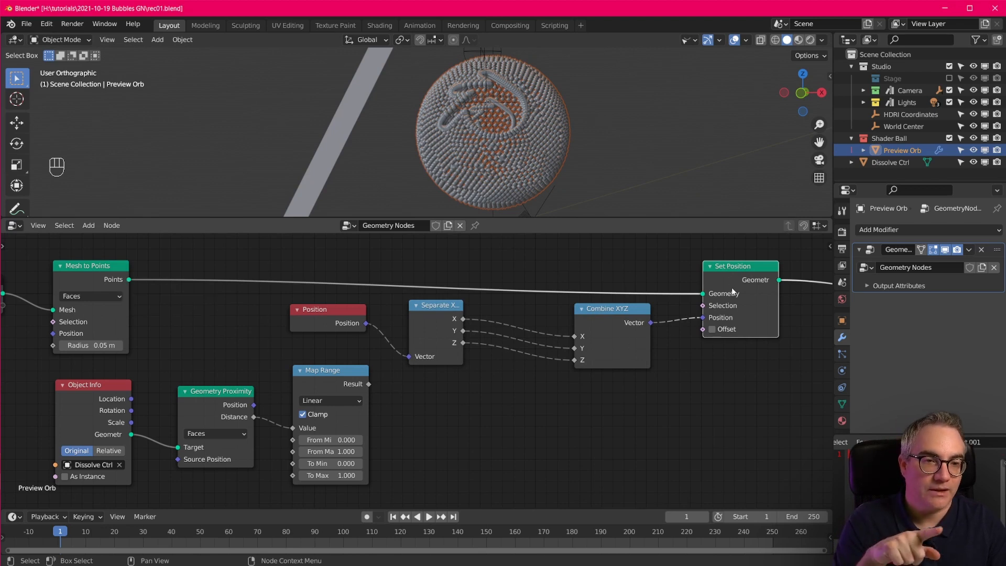
drag(608, 310, 591, 313)
drag(435, 306, 445, 314)
drag(337, 312, 325, 315)
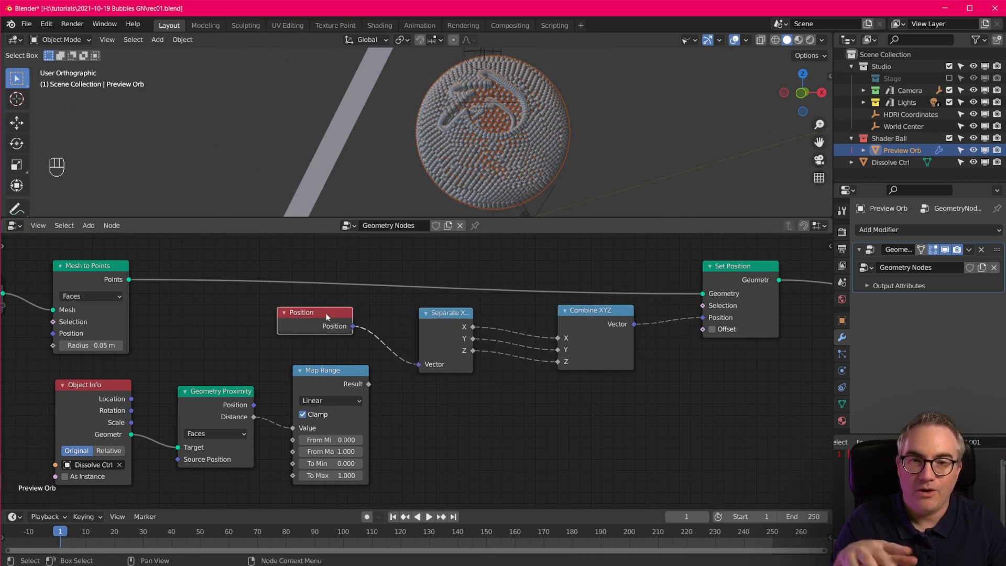
mouse_move(129, 282)
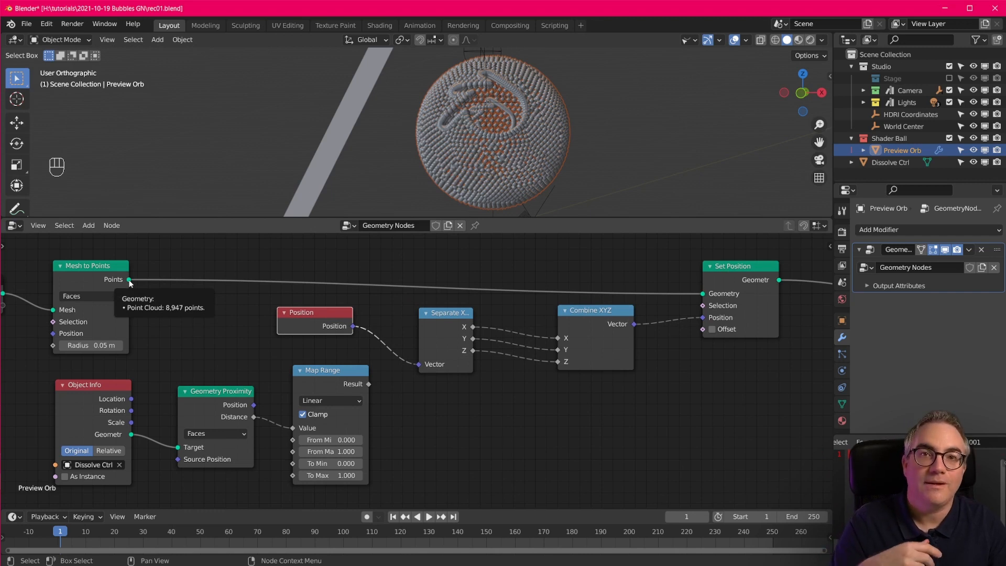
drag(329, 322, 336, 327)
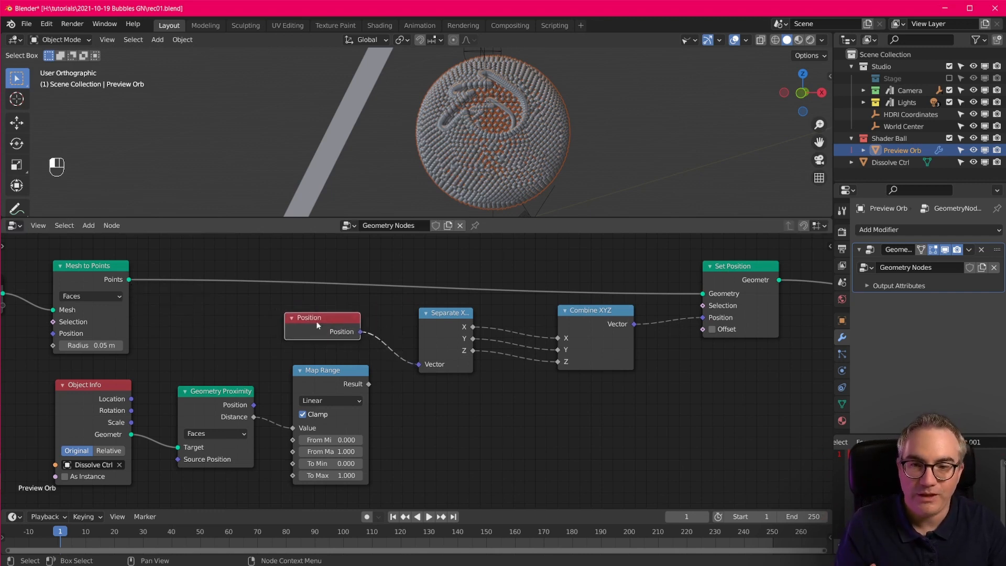
drag(129, 279, 307, 326)
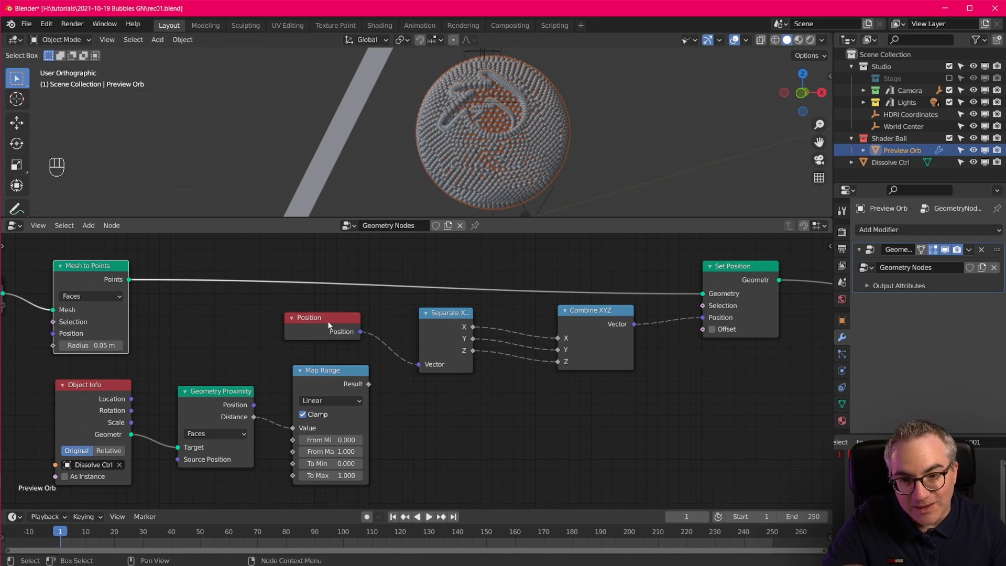
drag(328, 321, 329, 323)
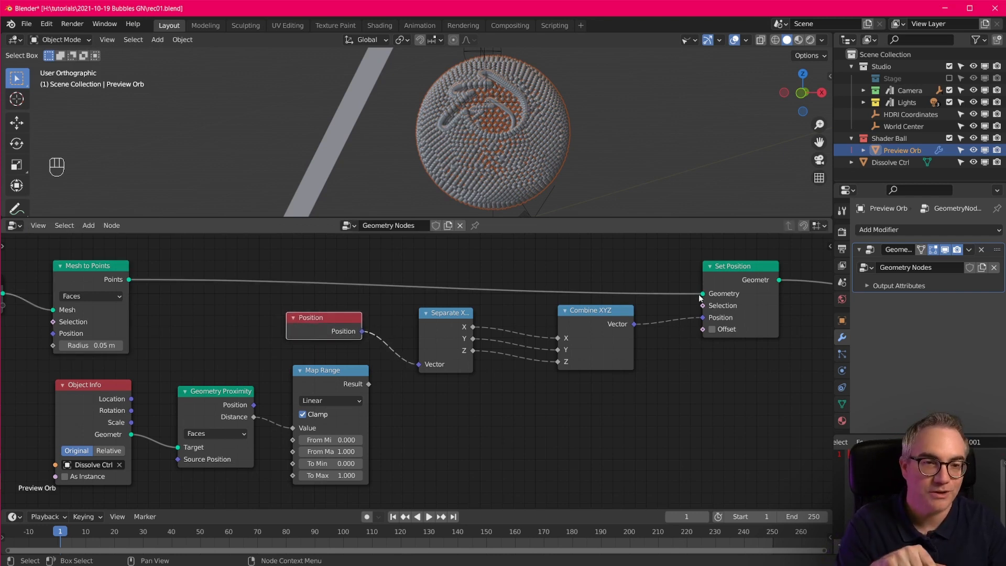
drag(702, 294, 695, 299)
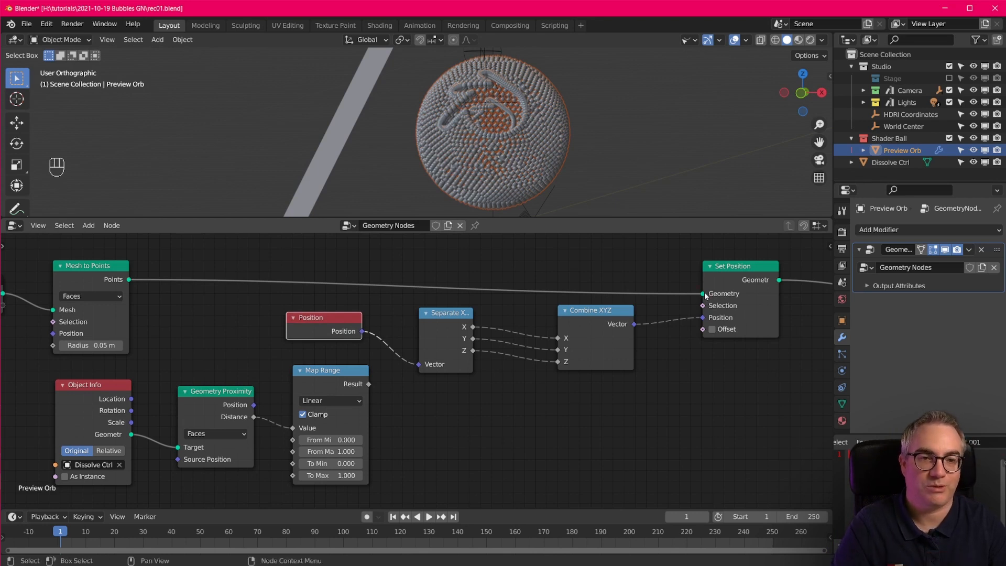
Rearrange the nodes so Combine XYZ sits directly beside Separate XYZ, with Position and Set Position nudged slightly into line
mouse_move(704, 294)
scroll(483, 390, down, 1)
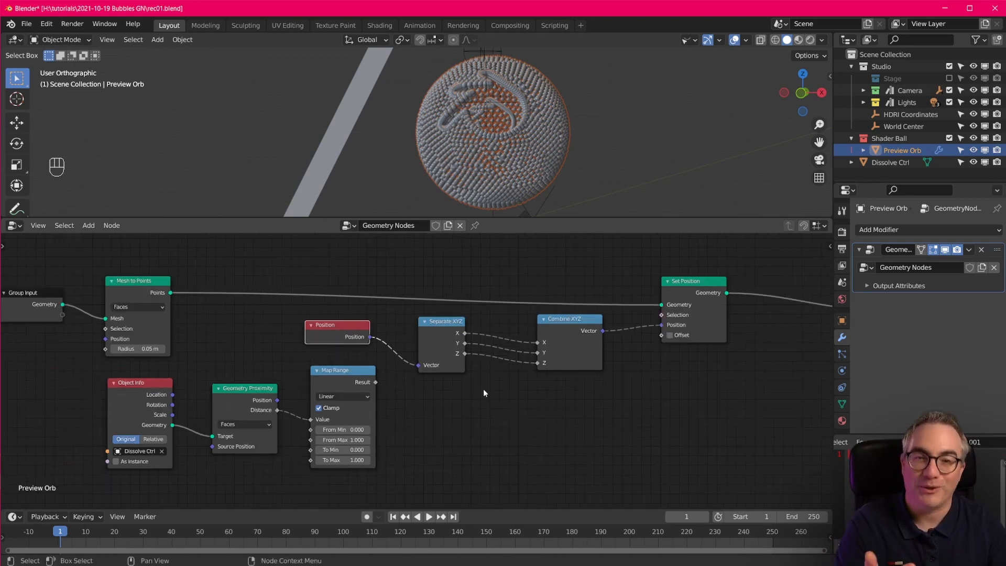
scroll(510, 398, up, 1)
scroll(510, 398, down, 3)
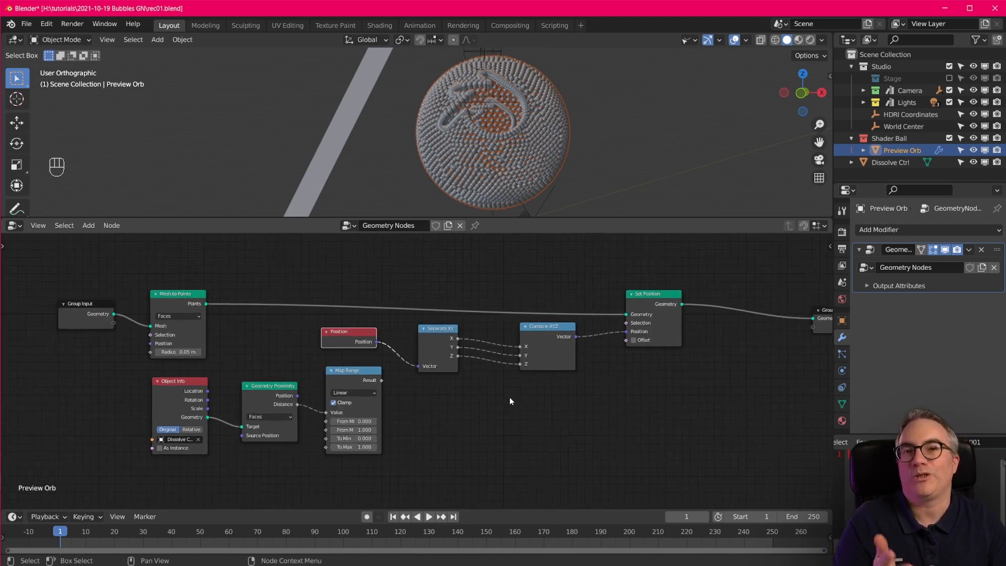
scroll(509, 397, up, 1)
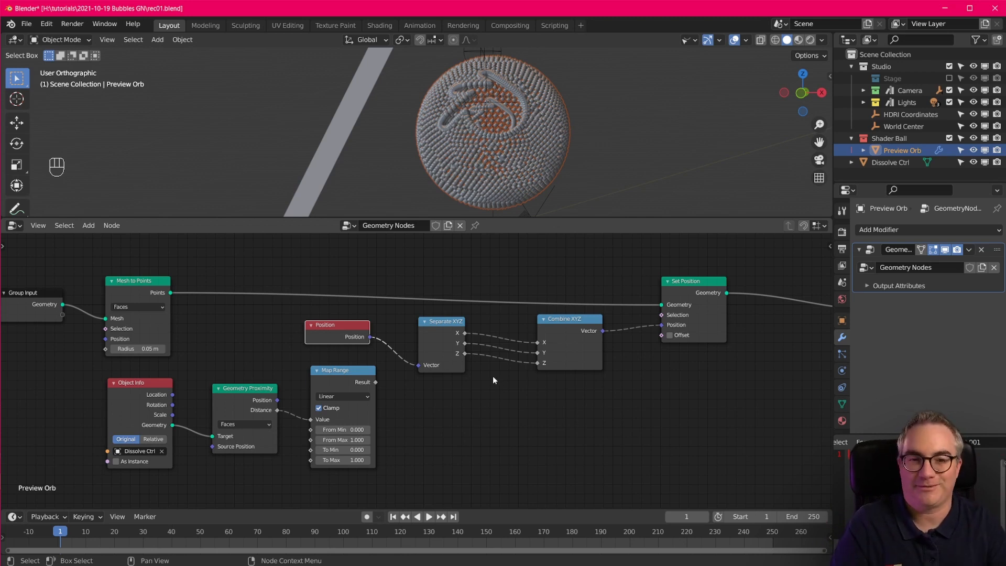
scroll(493, 376, up, 1)
drag(347, 318, 354, 312)
drag(761, 269, 750, 275)
drag(586, 312, 522, 314)
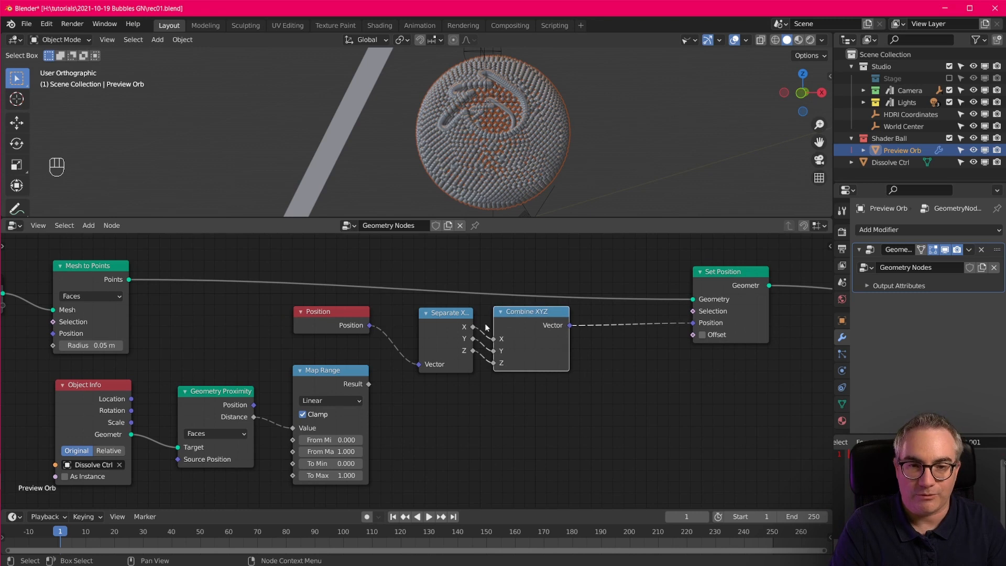
drag(327, 318, 324, 315)
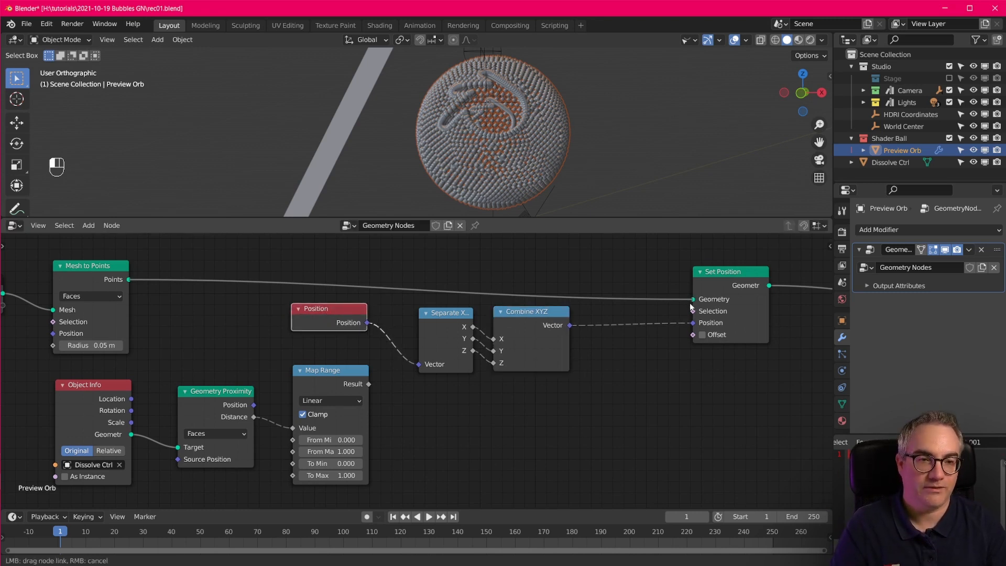
drag(341, 312, 346, 312)
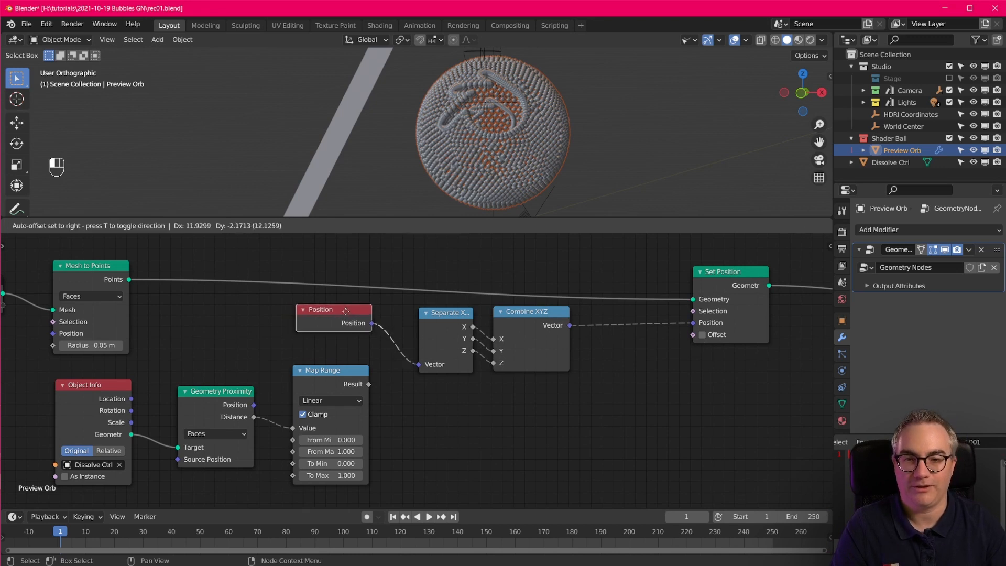
drag(694, 298, 693, 297)
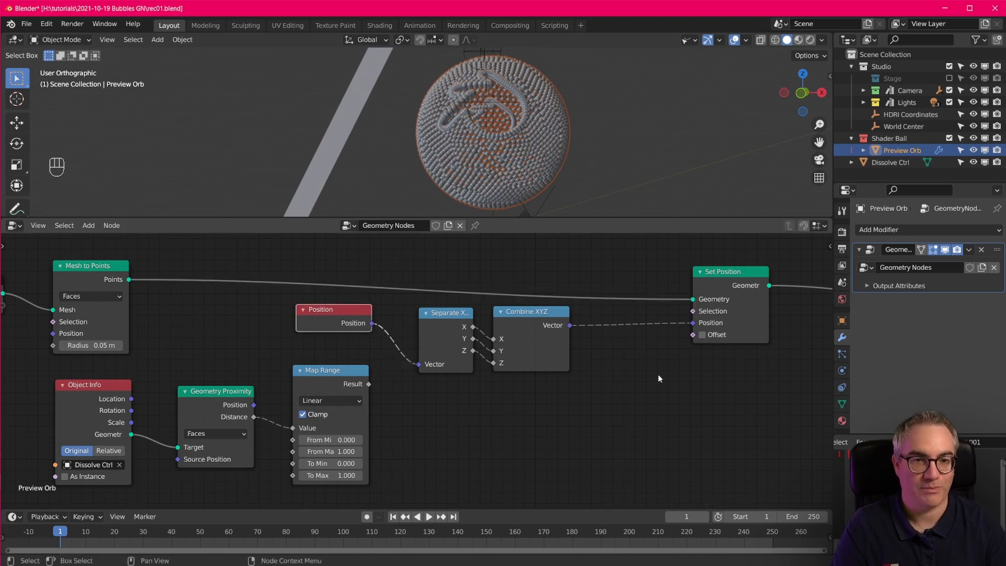
Connect Map Range's Result to Combine XYZ's Z input and spread the nodes to leave a wide gap before Combine XYZ
middle_drag(613, 417, 633, 383)
scroll(524, 370, down, 3)
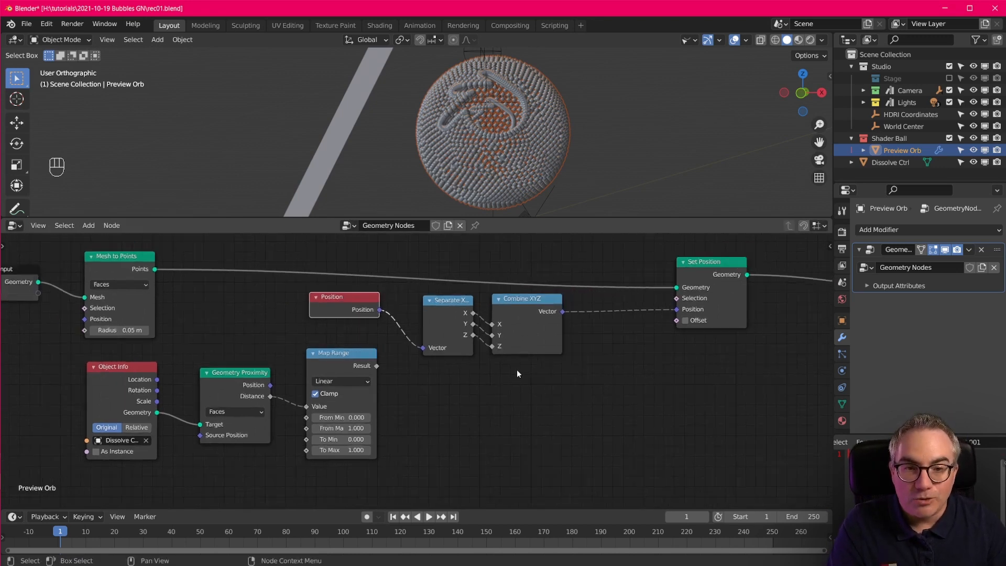
middle_drag(416, 414, 387, 429)
scroll(367, 448, up, 2)
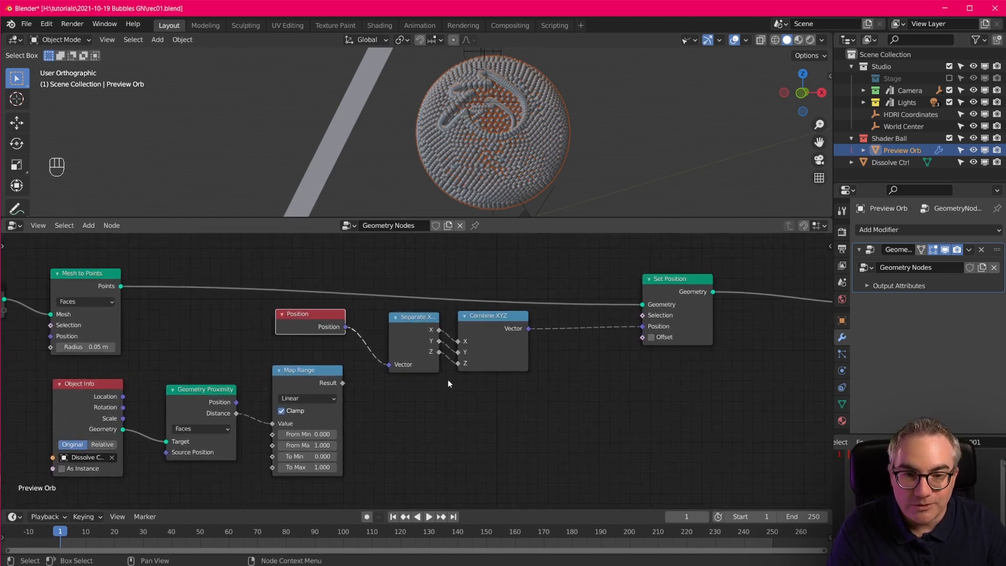
drag(461, 348, 349, 421)
drag(343, 383, 534, 367)
mouse_move(312, 376)
mouse_down()
mouse_move(303, 390)
mouse_move(315, 392)
mouse_up()
drag(402, 329, 400, 322)
drag(321, 321, 250, 318)
drag(386, 320, 322, 315)
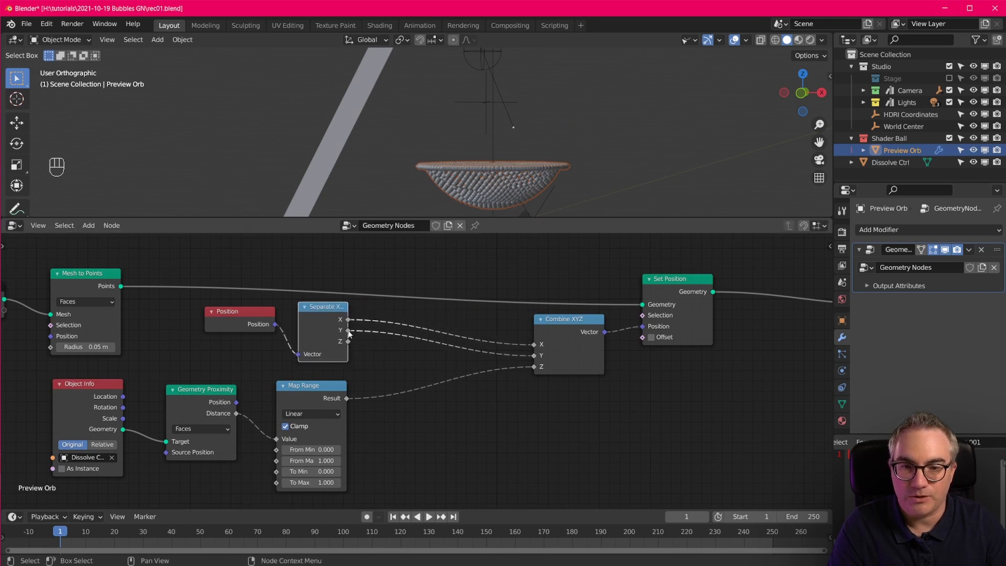
Add a Math node in the gap between the Map Range and Combine XYZ nodes
key(shift+a)
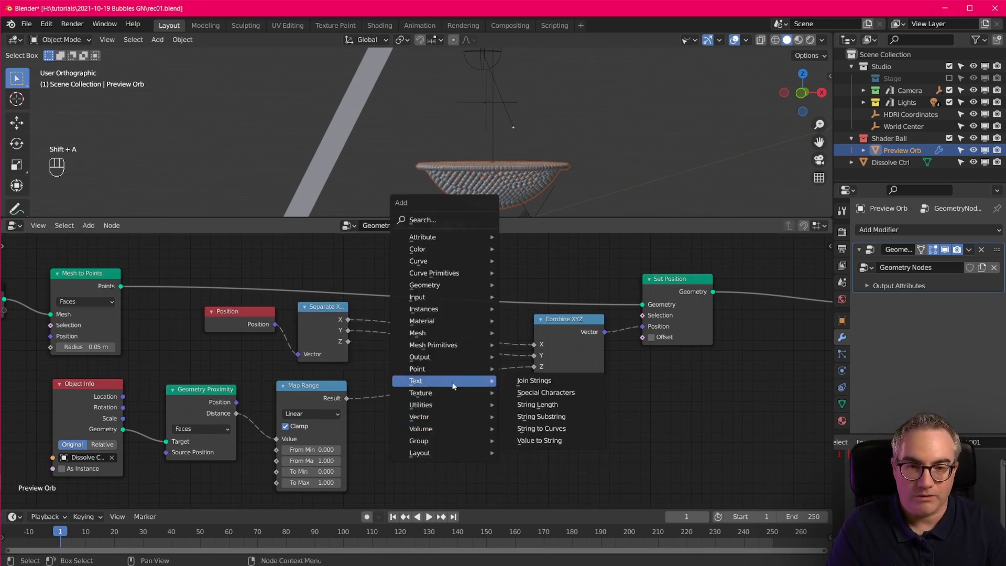
mouse_move(448, 444)
mouse_move(447, 406)
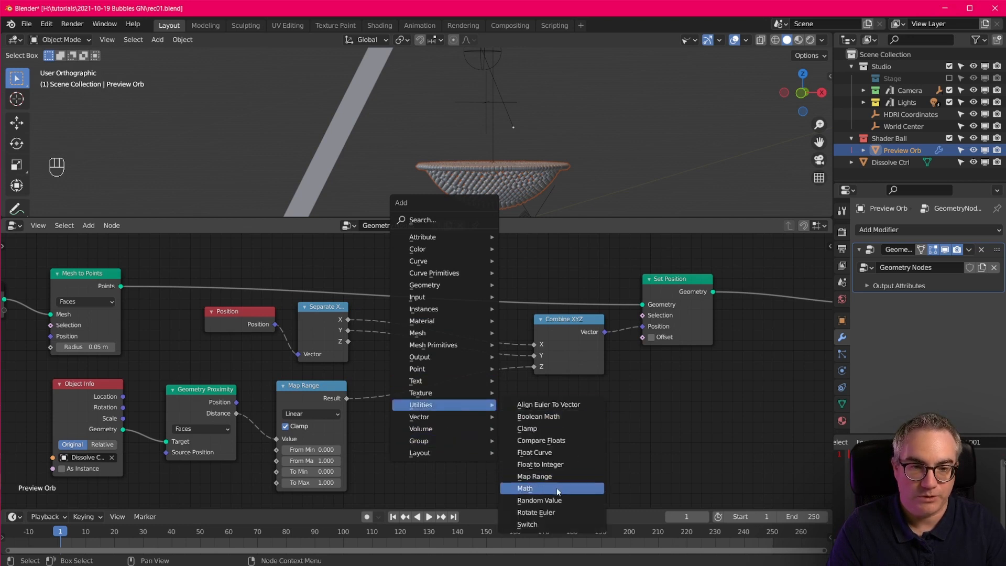
click(524, 489)
click(440, 402)
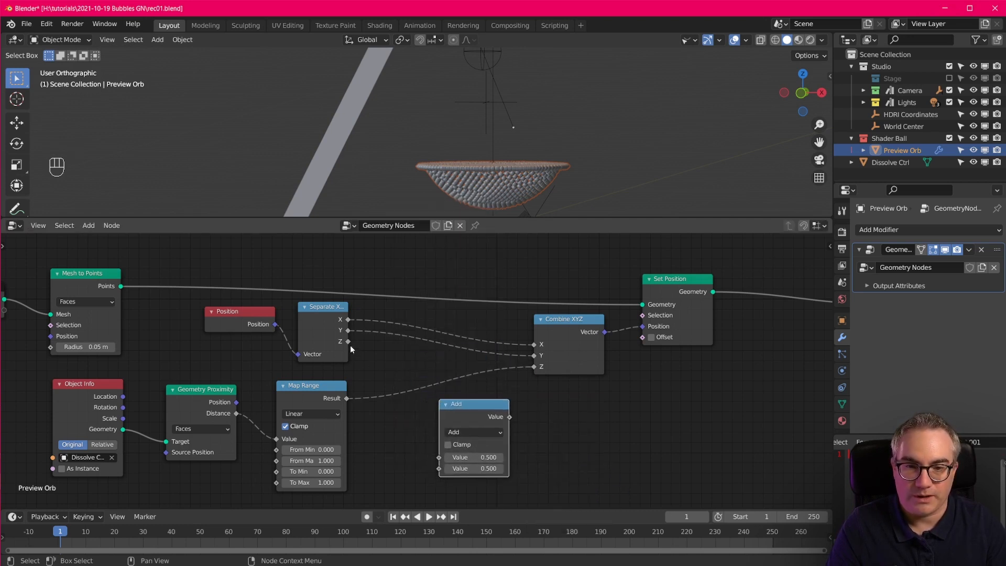
Feed Separate XYZ's Z and Map Range's Result into the Add node, connect its output to Combine XYZ's Z, and place it between them
drag(348, 341, 439, 457)
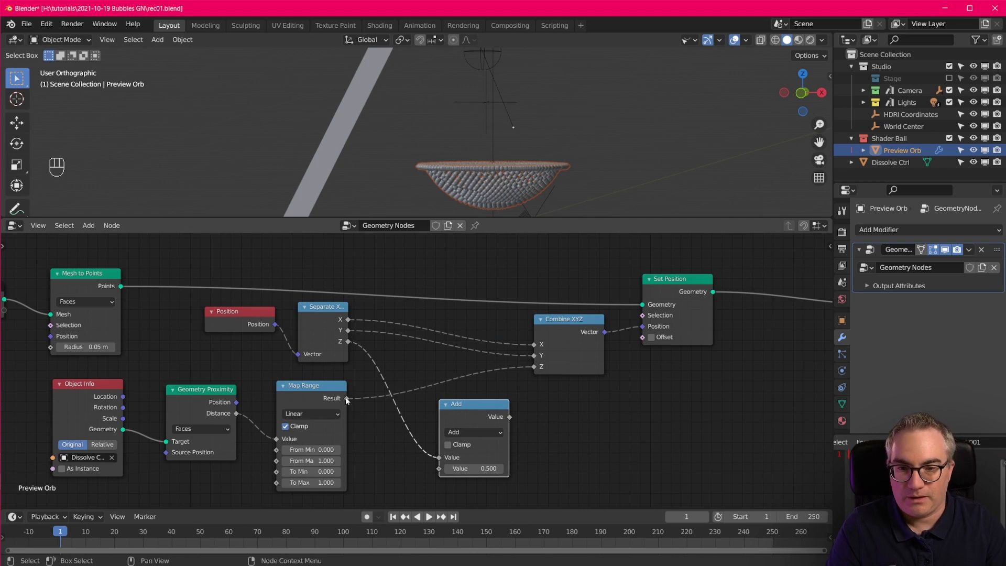
drag(346, 398, 440, 468)
drag(510, 416, 542, 370)
drag(470, 406, 464, 378)
Test the effect on the orb by sliding the Dissolve Ctrl plane along X, without keeping the move
scroll(535, 143, down, 5)
scroll(515, 111, up, 3)
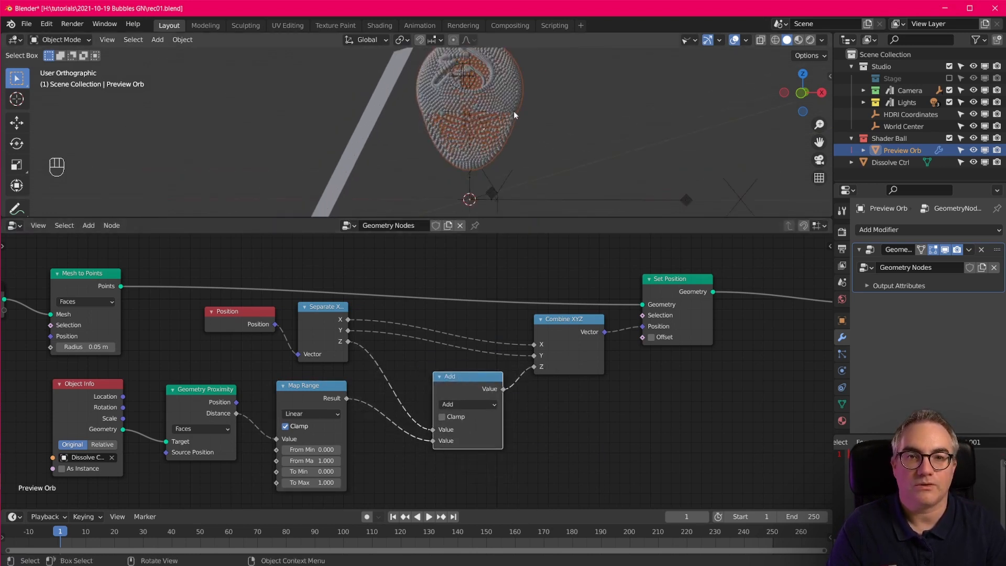
shift+middle_drag(513, 111, 537, 160)
scroll(533, 133, down, 4)
key(KP_1)
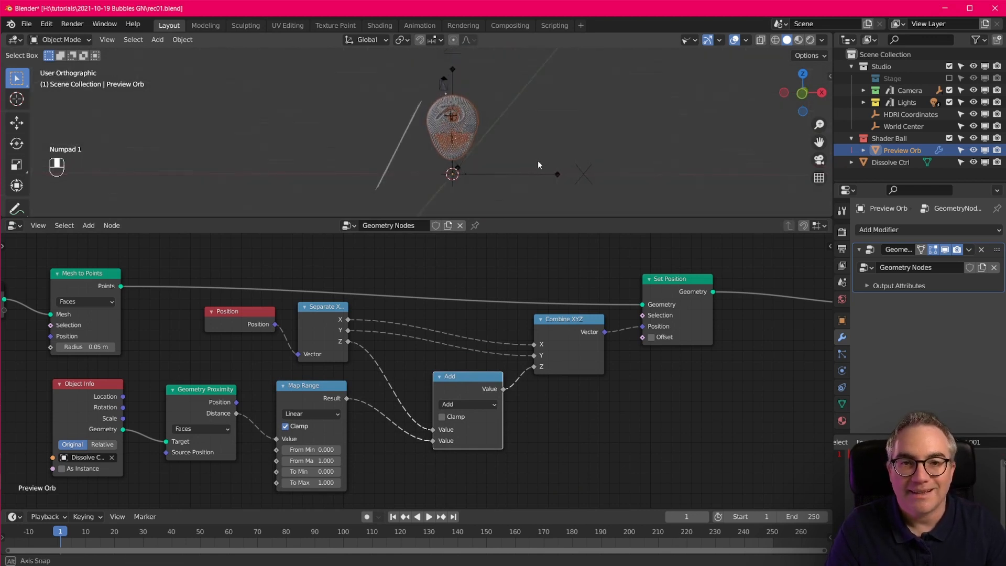
click(399, 146)
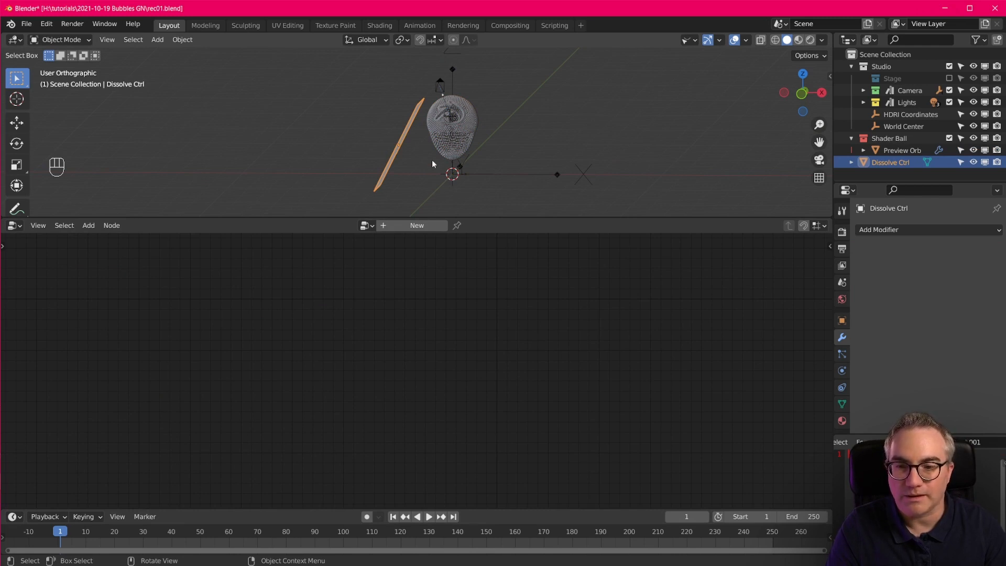
key(g)
key(x)
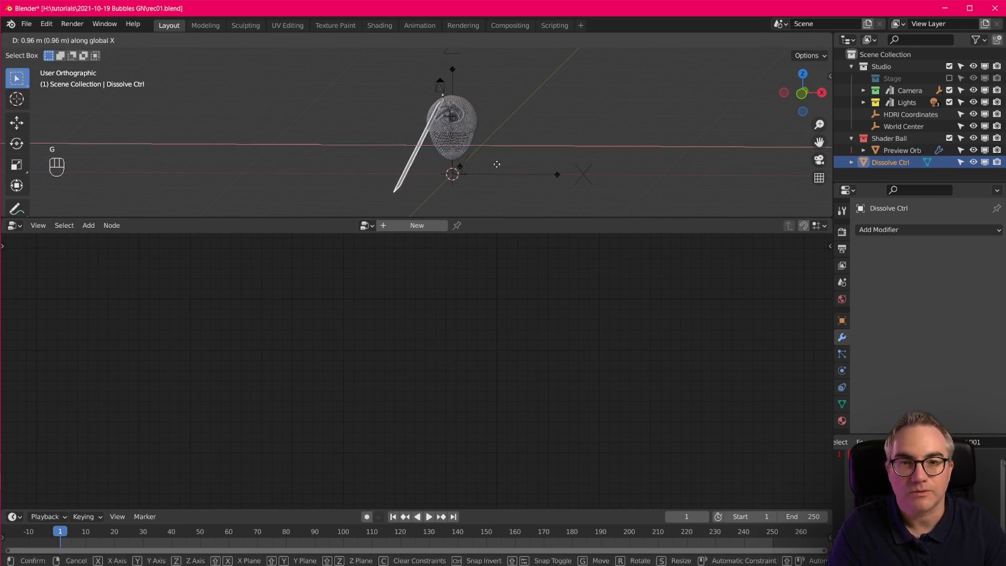
key(Escape)
scroll(457, 163, up, 2)
Select the Preview Orb, set Map Range's From Max to 5 and switch the Object Info node to Relative
click(476, 122)
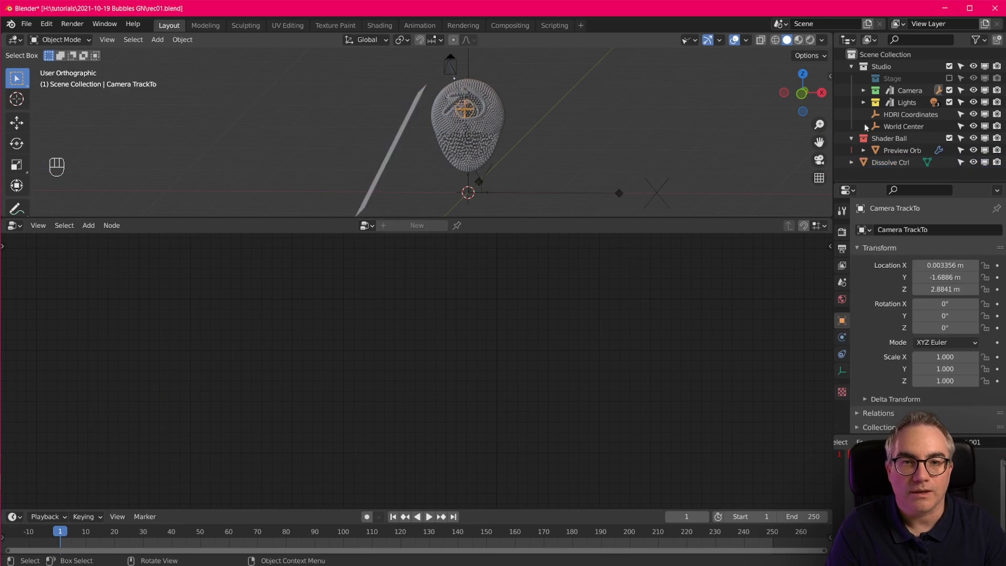
click(907, 152)
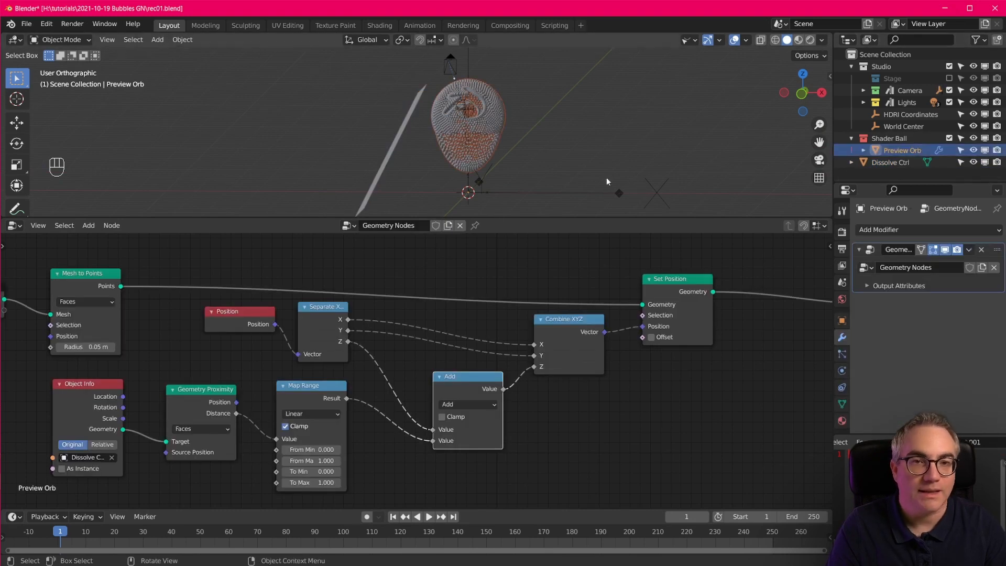
scroll(325, 462, up, 1)
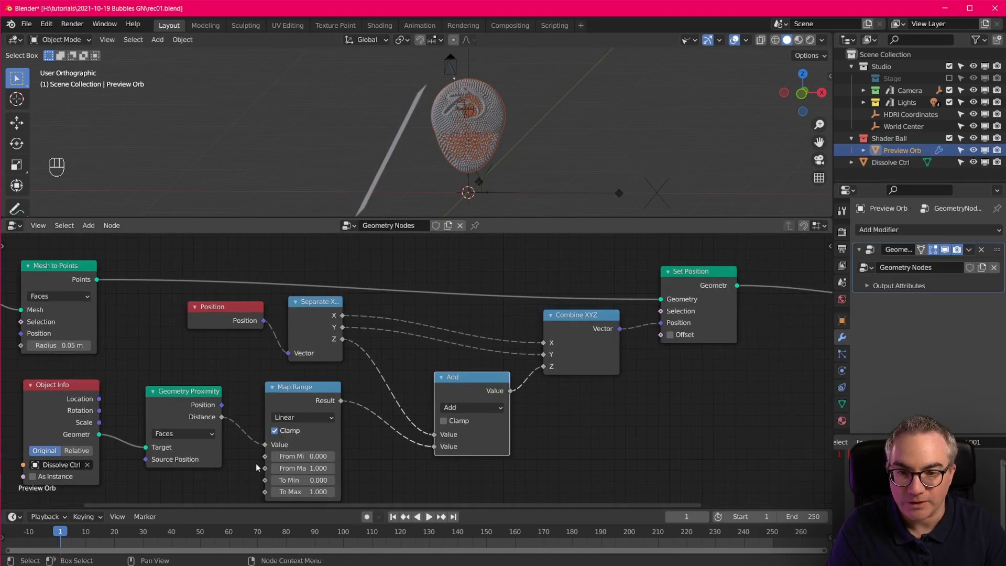
middle_drag(259, 467, 275, 423)
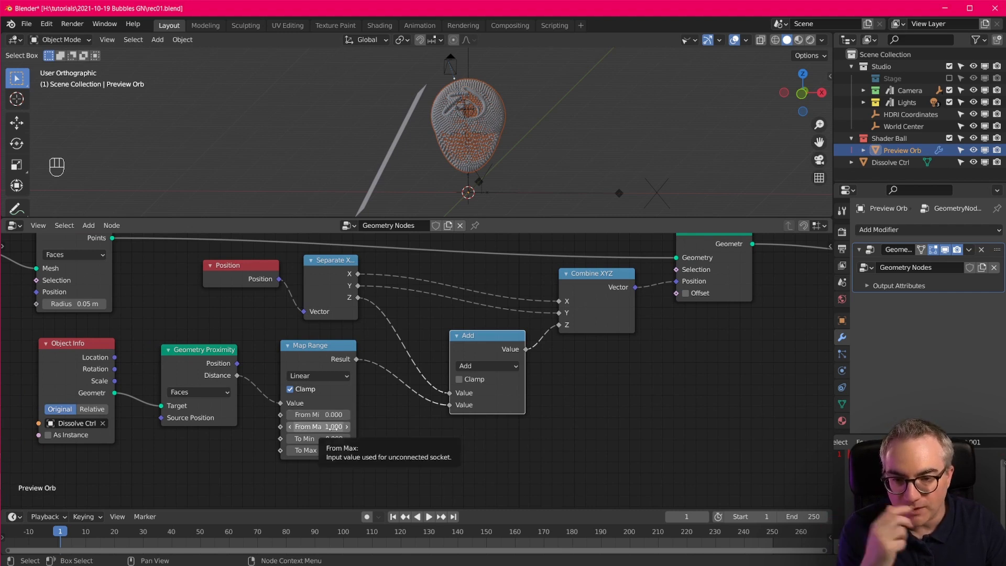
click(333, 427)
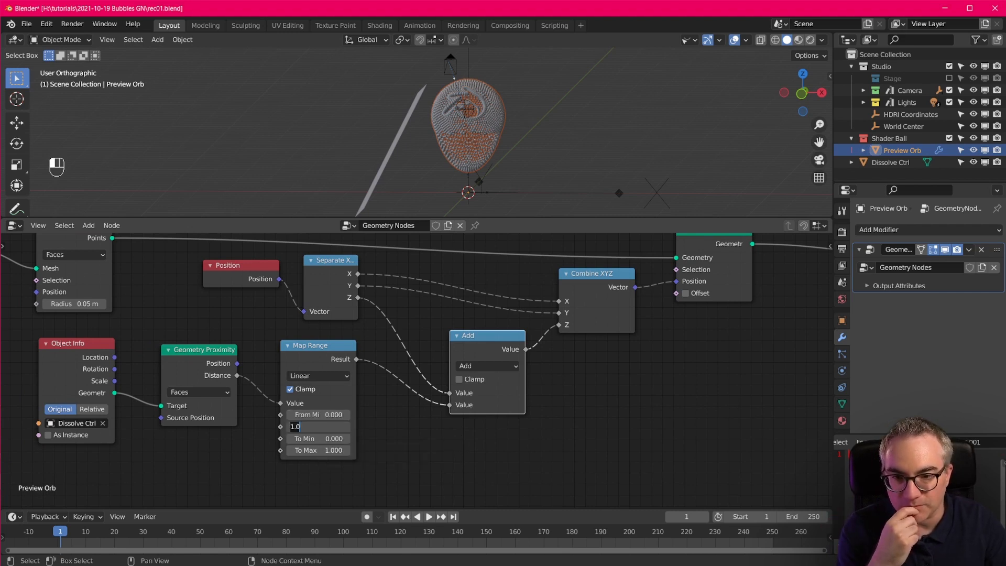
key(Return)
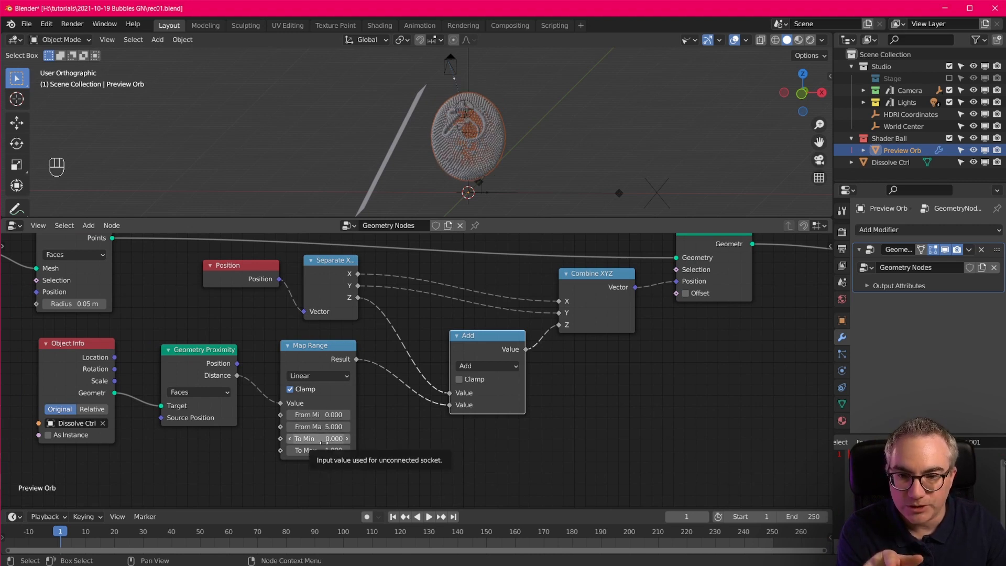
click(96, 413)
Test the Relative setting by moving Dissolve Ctrl along X away from the orb, without keeping the move
click(386, 162)
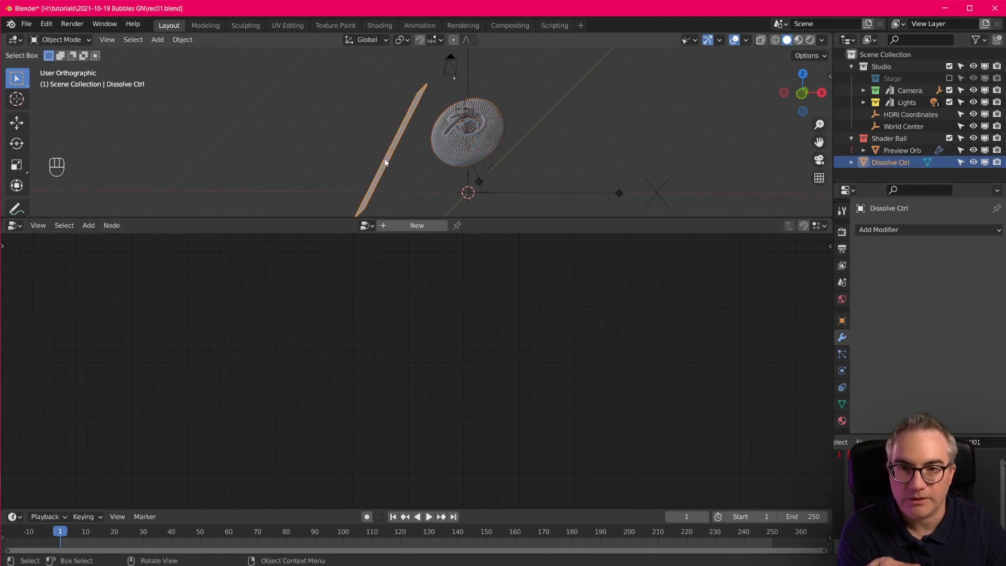
key(g)
key(x)
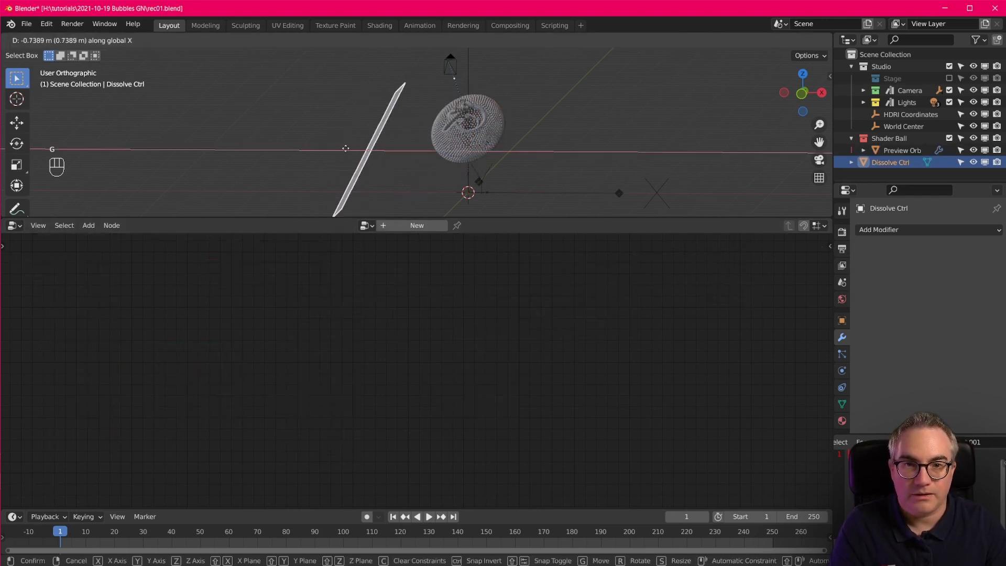
key(Escape)
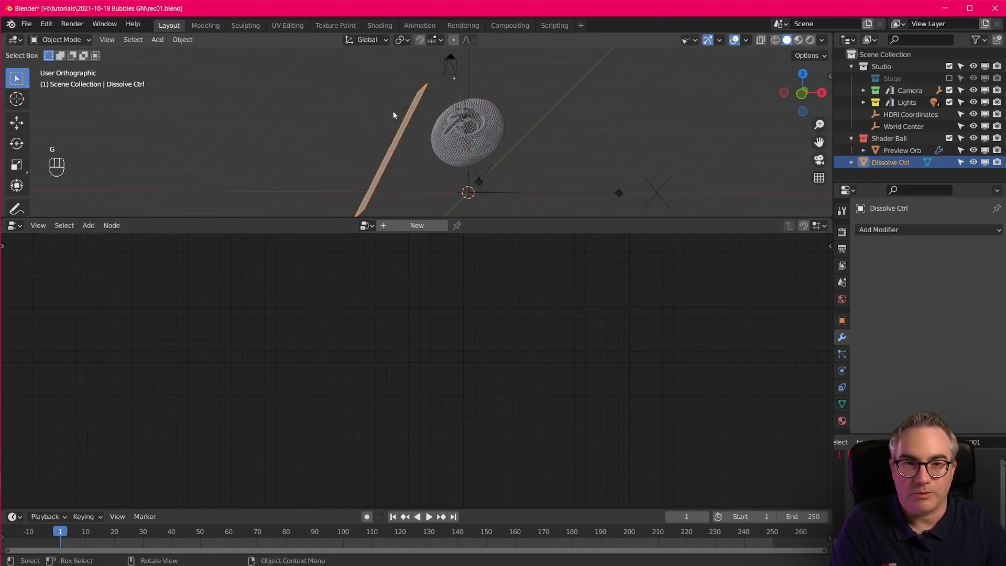
In the Preview Orb's Map Range node, set To Min to 20 and To Max to 0
click(482, 149)
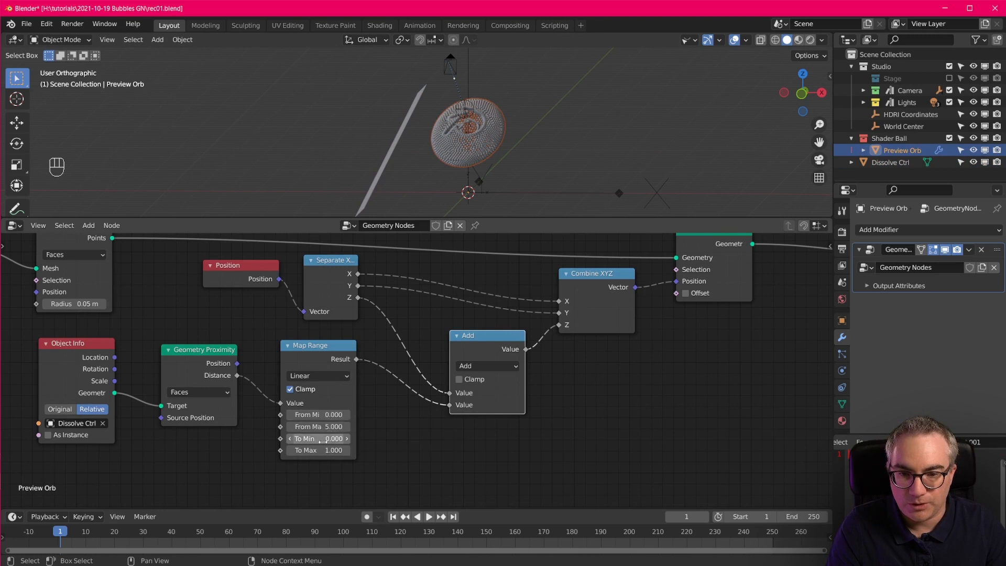
click(323, 439)
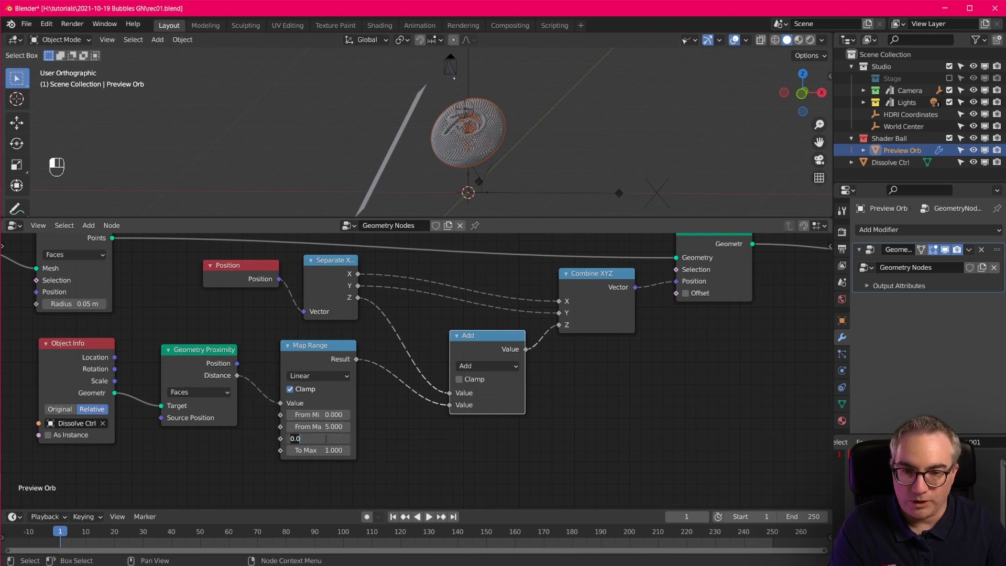
text(20)
key(Return)
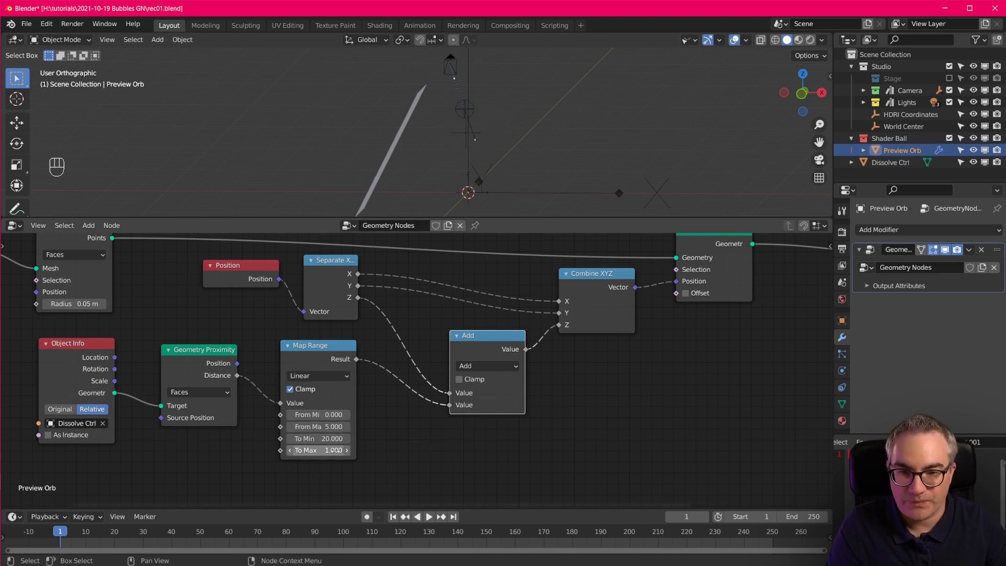
click(333, 451)
text(0)
key(Return)
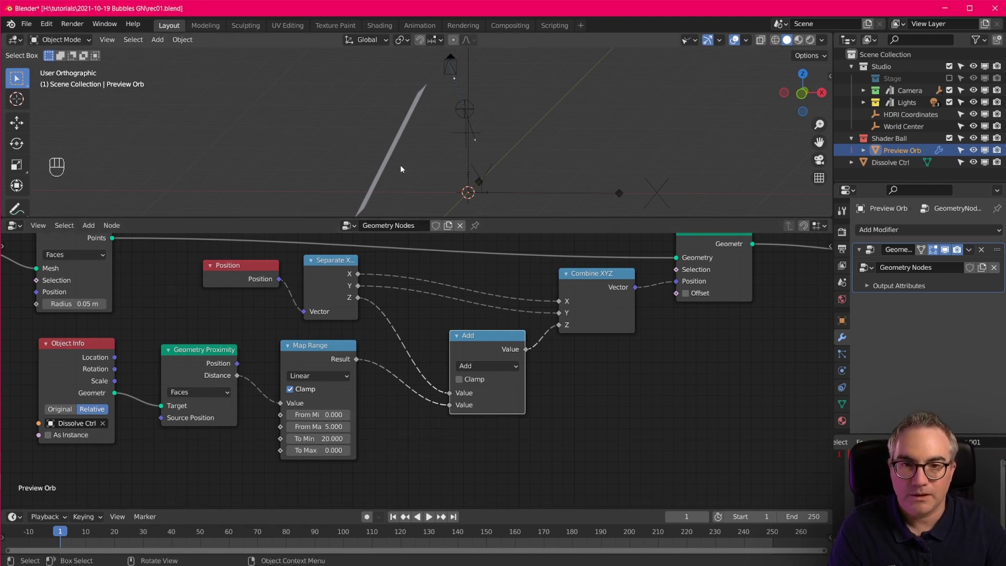
In front view, move the Dissolve Ctrl plane about 4 m along negative X so that its influence just clears the orb
scroll(404, 157, down, 7)
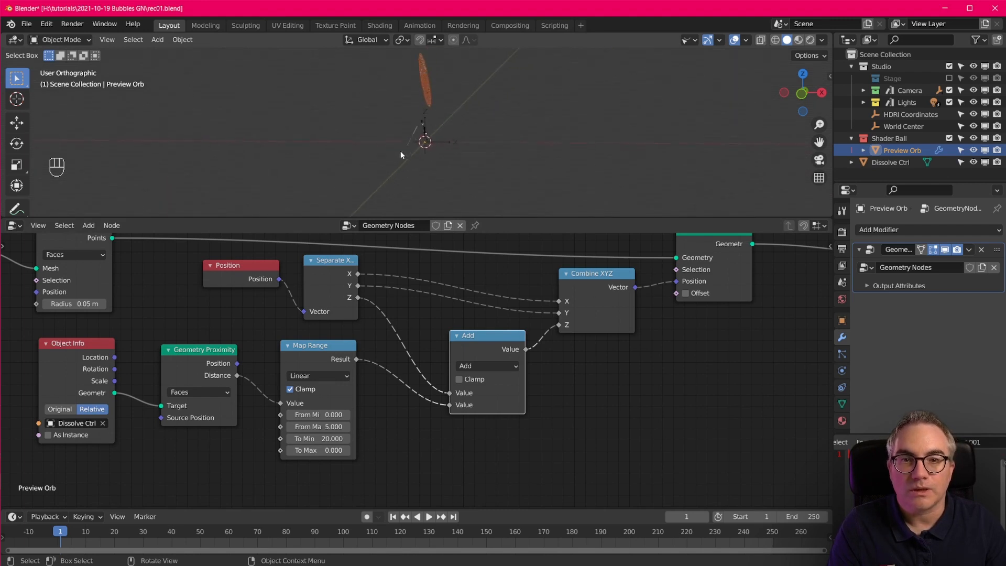
key(KP_1)
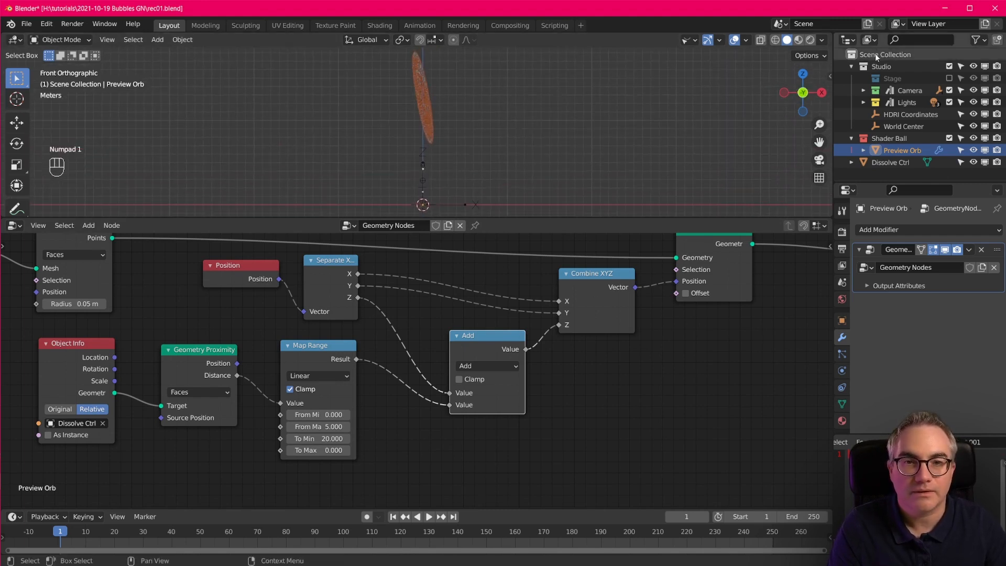
click(891, 162)
key(g)
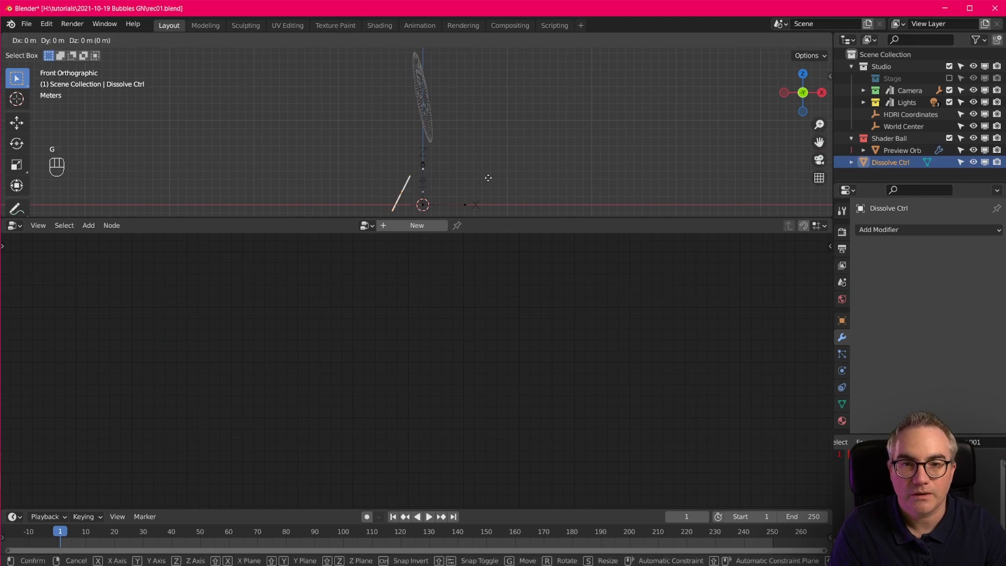
key(x)
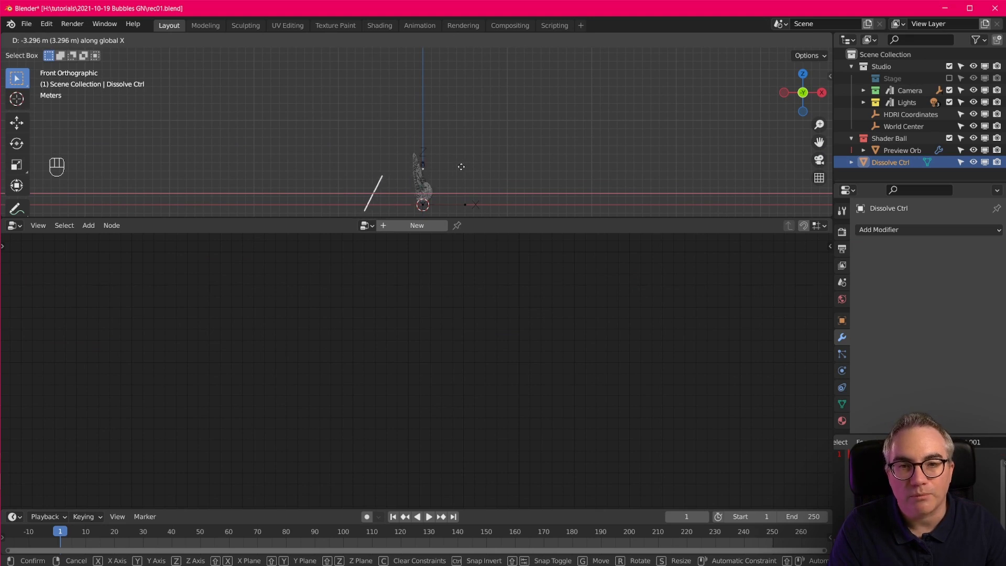
click(456, 169)
scroll(456, 96, up, 6)
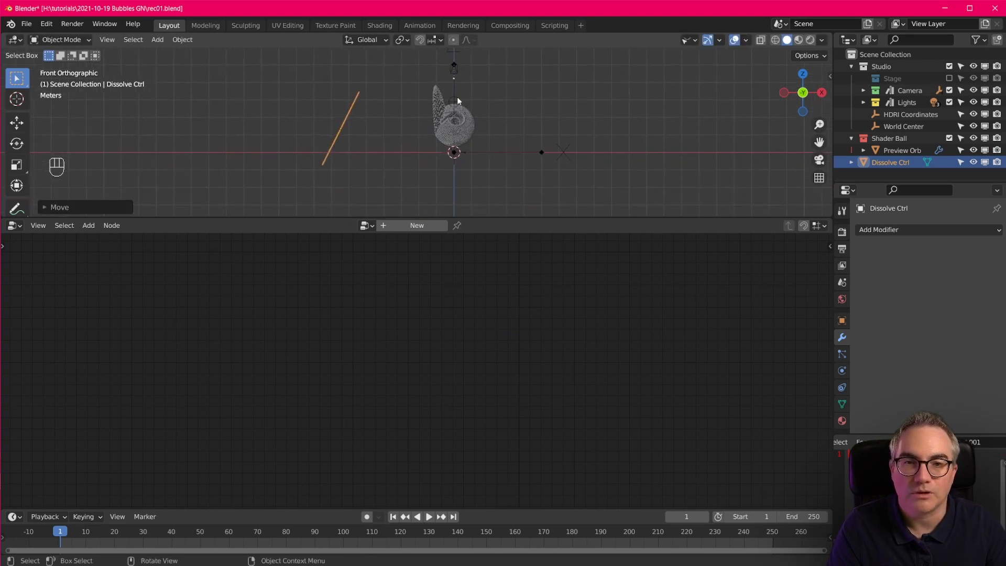
scroll(460, 96, up, 3)
scroll(346, 134, down, 2)
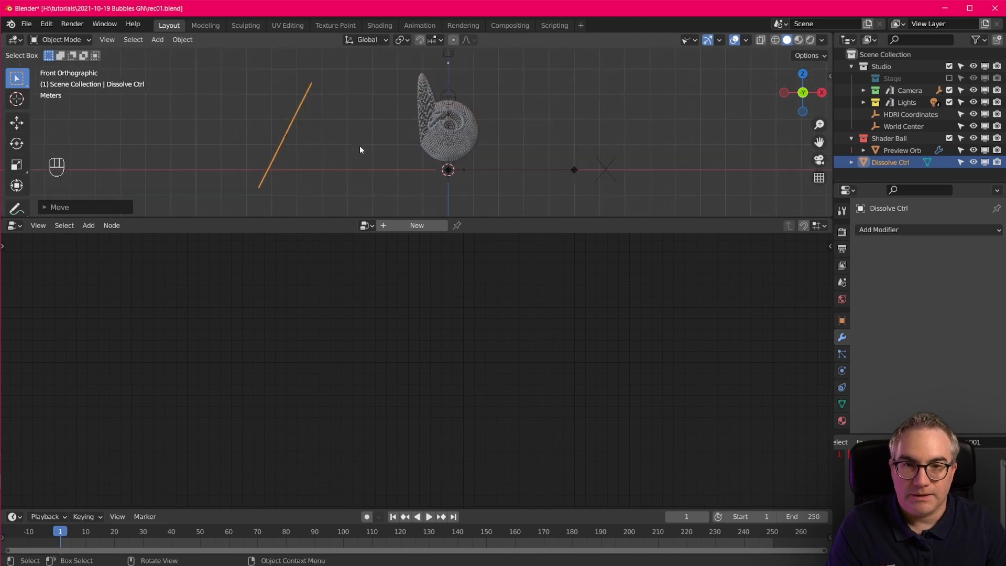
key(g)
key(x)
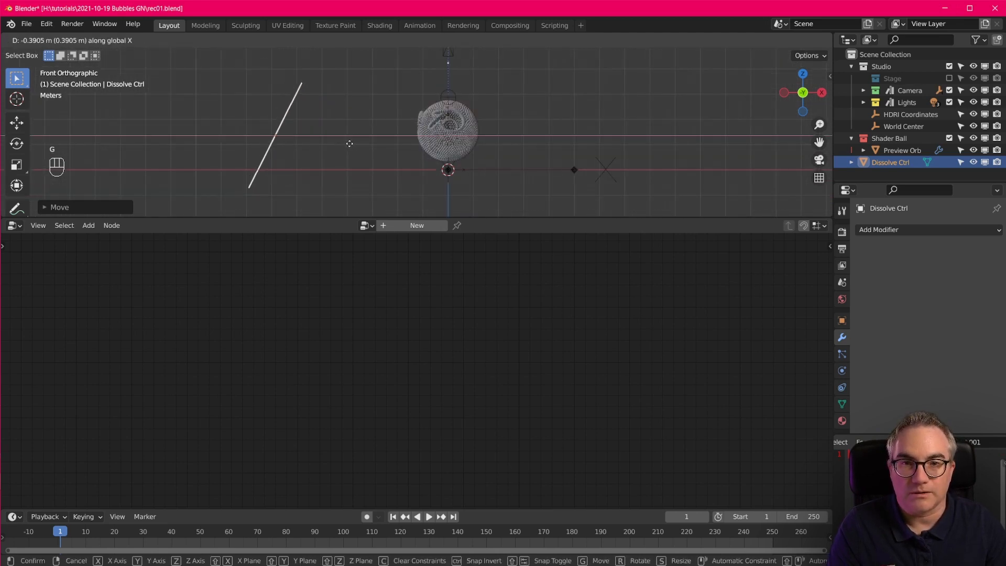
click(346, 144)
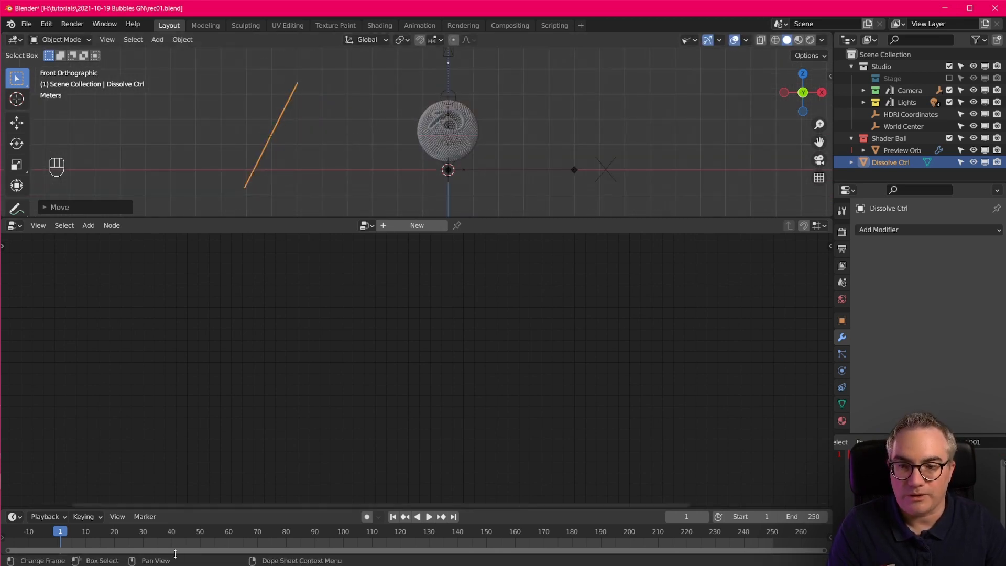
Keyframe Dissolve Ctrl's location at frame 1, then at frame 250 after moving it about 6.7 m along X onto the orb
key(i)
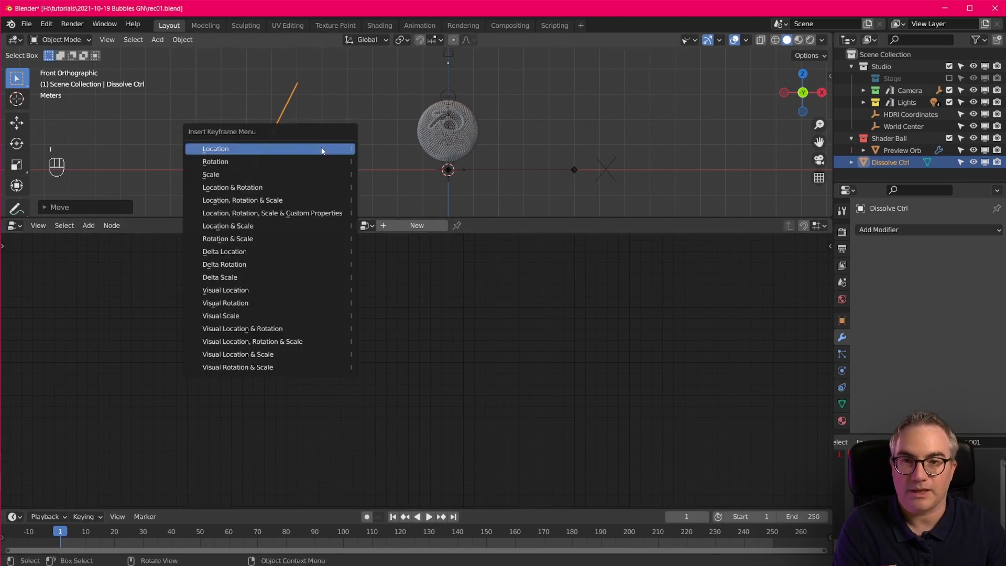
click(295, 151)
click(773, 537)
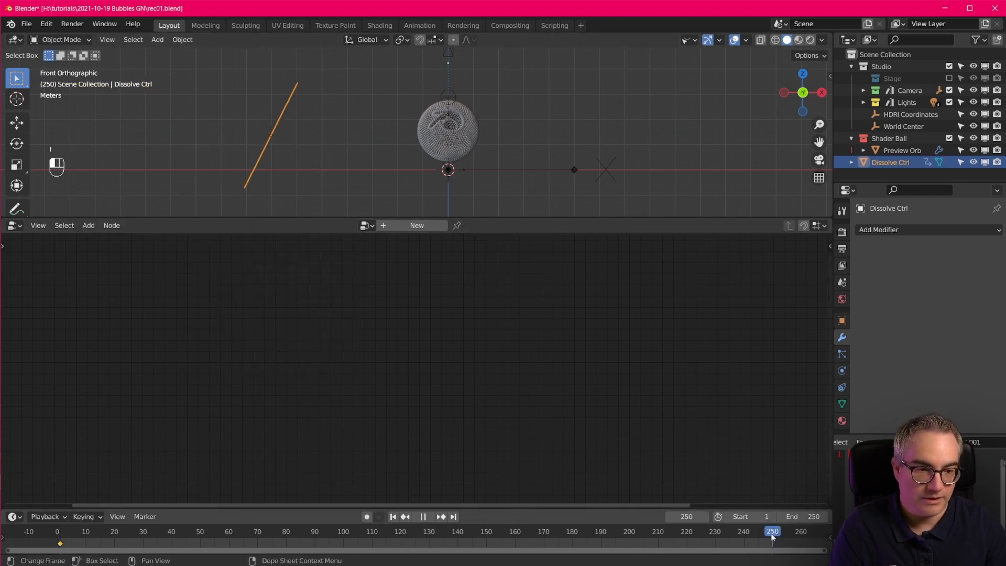
key(g)
key(x)
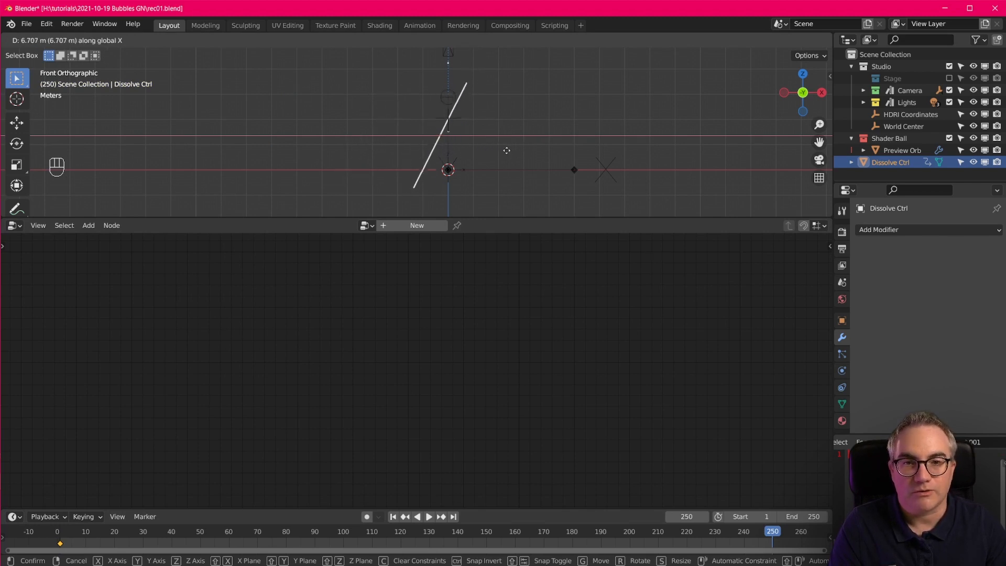
click(508, 151)
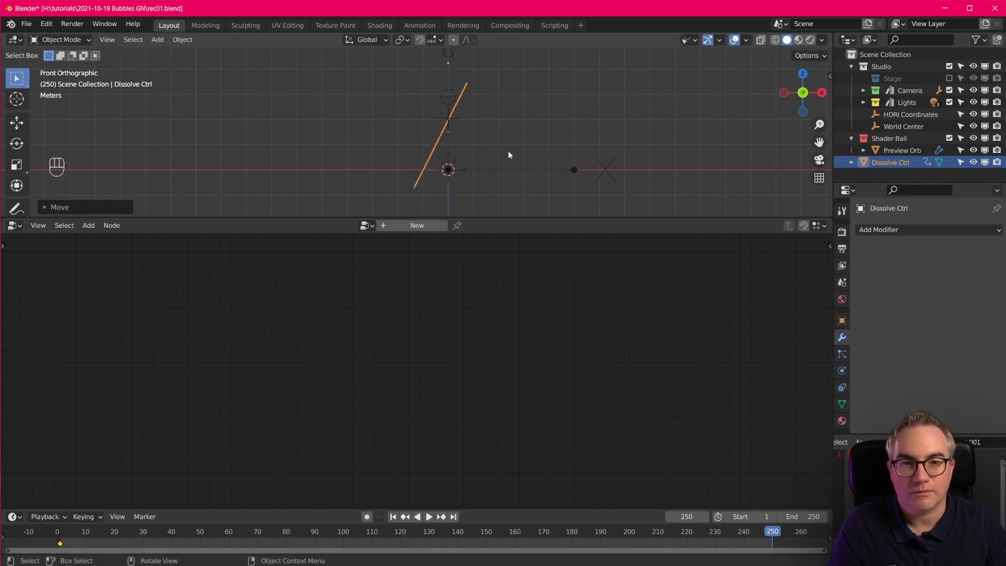
key(i)
click(494, 121)
Go to frame 55, select the Preview Orb and examine its displaced points from the front
drag(773, 535, 214, 545)
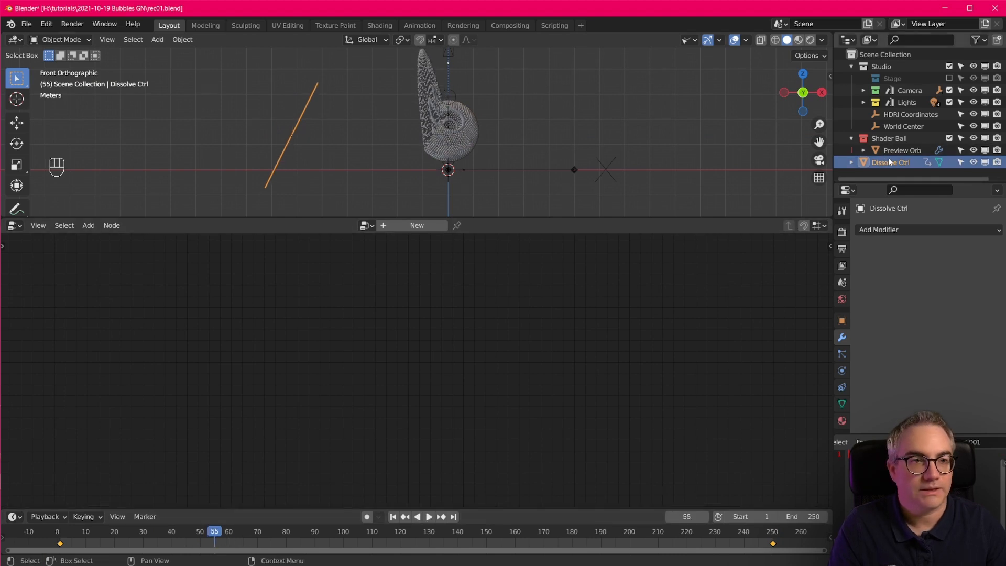
click(435, 126)
scroll(428, 133, up, 5)
scroll(489, 168, down, 6)
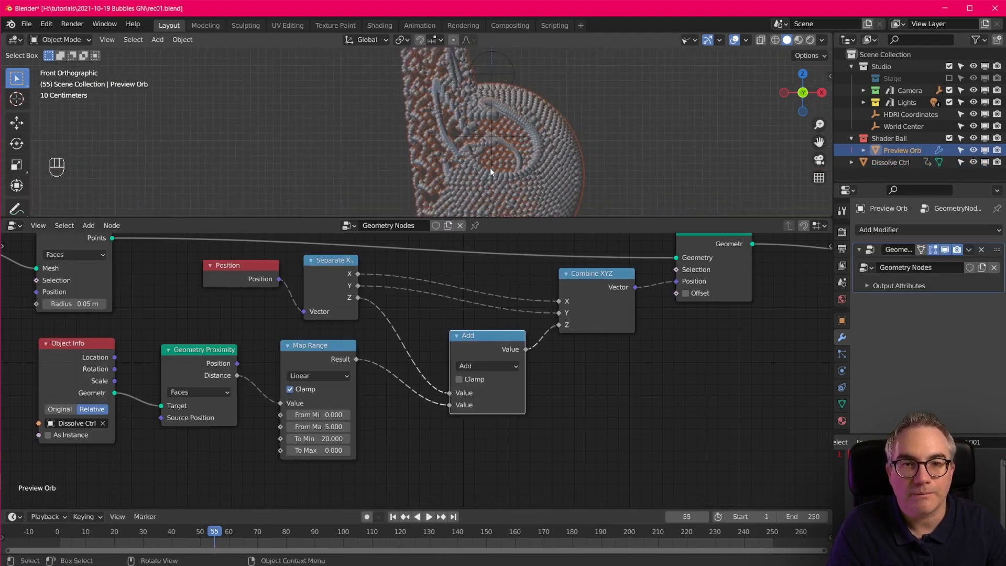
mouse_move(489, 168)
middle_down()
mouse_move(446, 192)
mouse_move(543, 157)
mouse_move(574, 159)
mouse_move(581, 184)
mouse_move(558, 199)
mouse_move(517, 48)
mouse_move(514, 168)
mouse_move(540, 156)
mouse_move(489, 151)
middle_up()
scroll(487, 175, up, 4)
key(KP_1)
scroll(490, 152, up, 4)
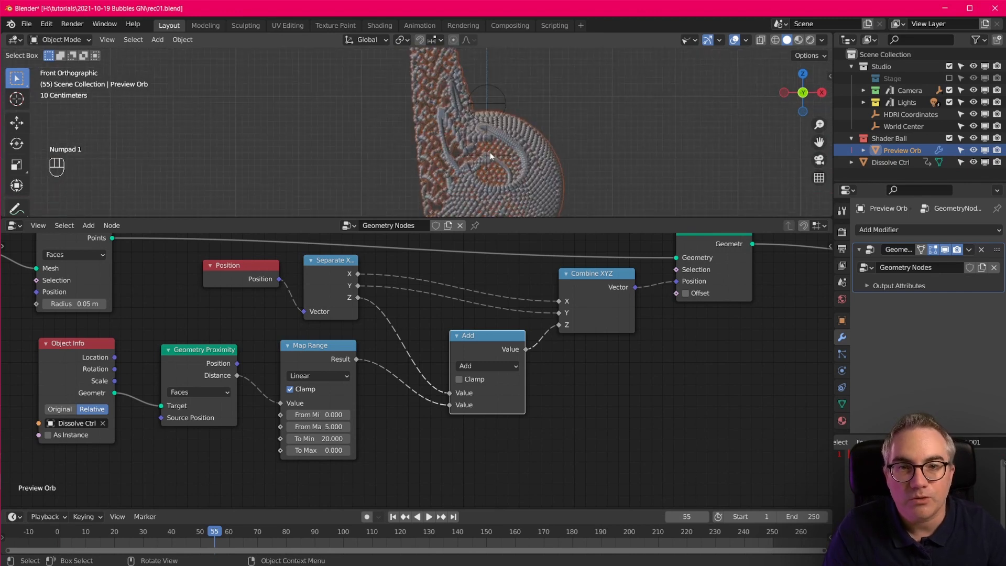
scroll(489, 152, down, 3)
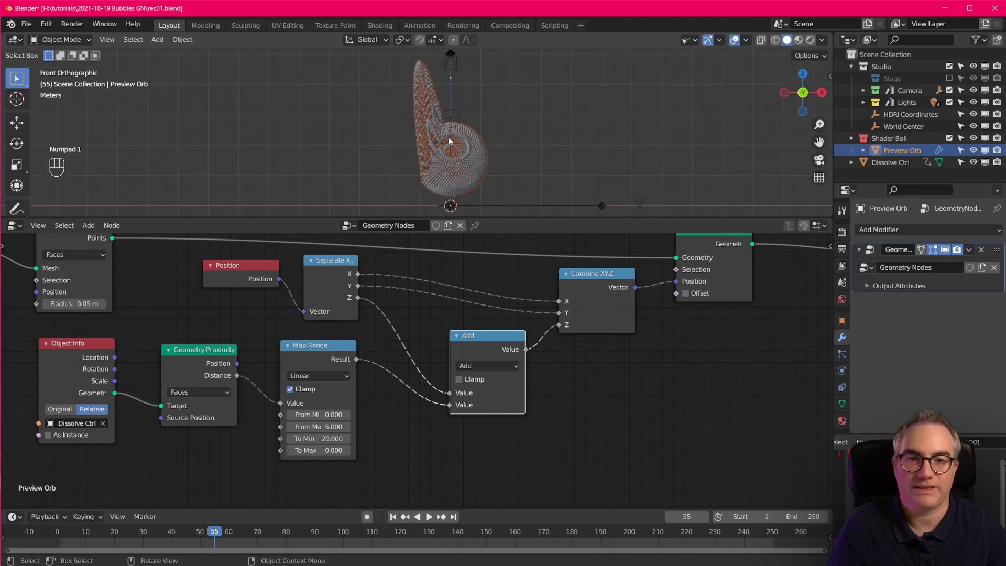
Add a Random Value node from the utilities and place it below the Map Range node
middle_drag(416, 351, 397, 375)
scroll(374, 405, down, 1)
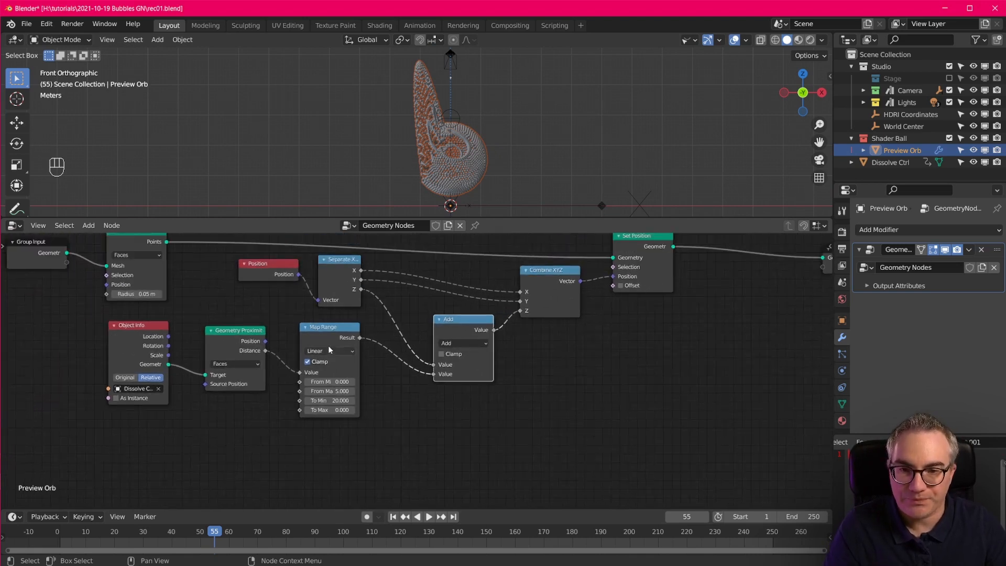
key(shift+a)
mouse_move(385, 265)
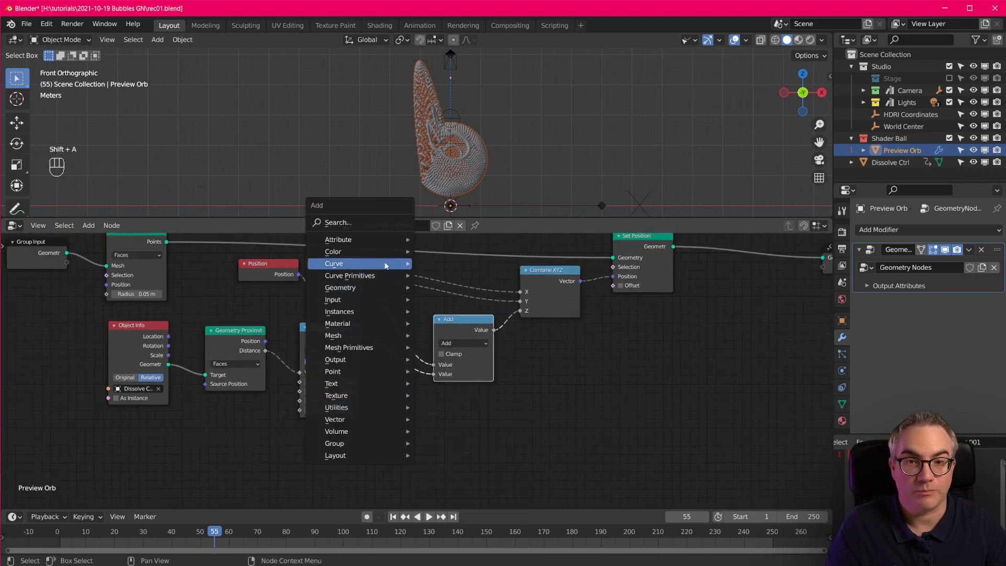
mouse_move(369, 407)
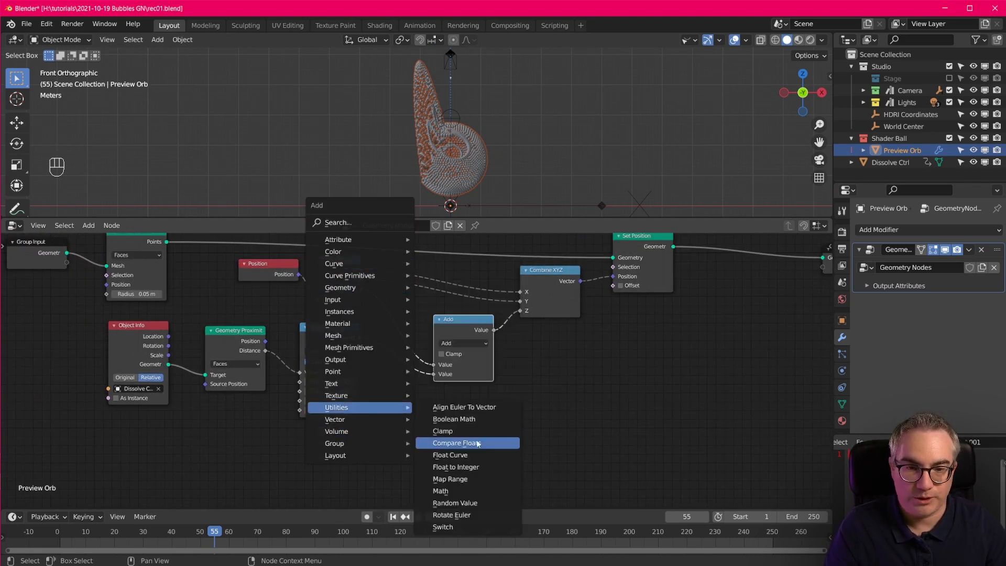
click(455, 503)
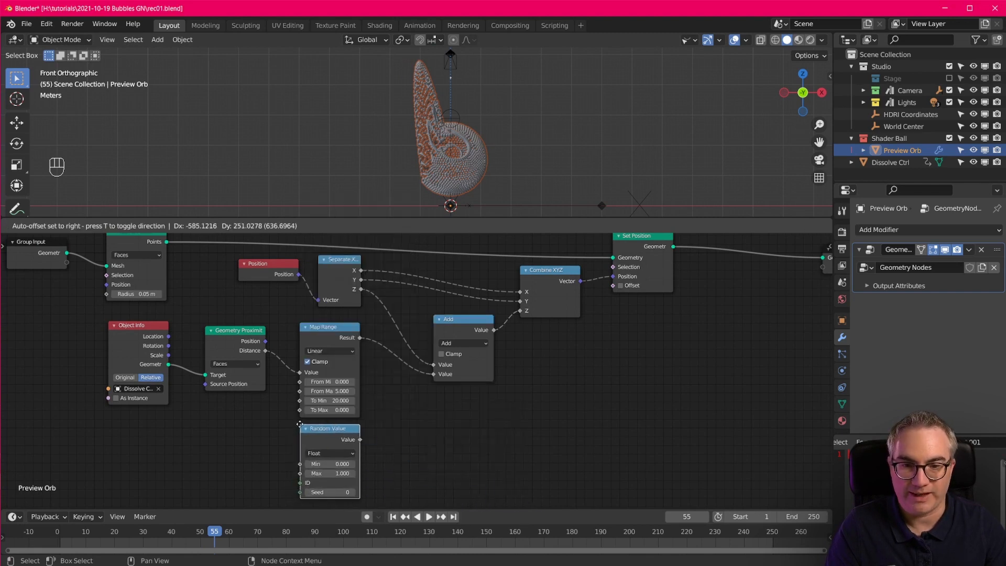
click(325, 443)
scroll(527, 451, up, 1)
scroll(525, 448, up, 1)
middle_drag(519, 422, 530, 378)
drag(306, 396, 306, 404)
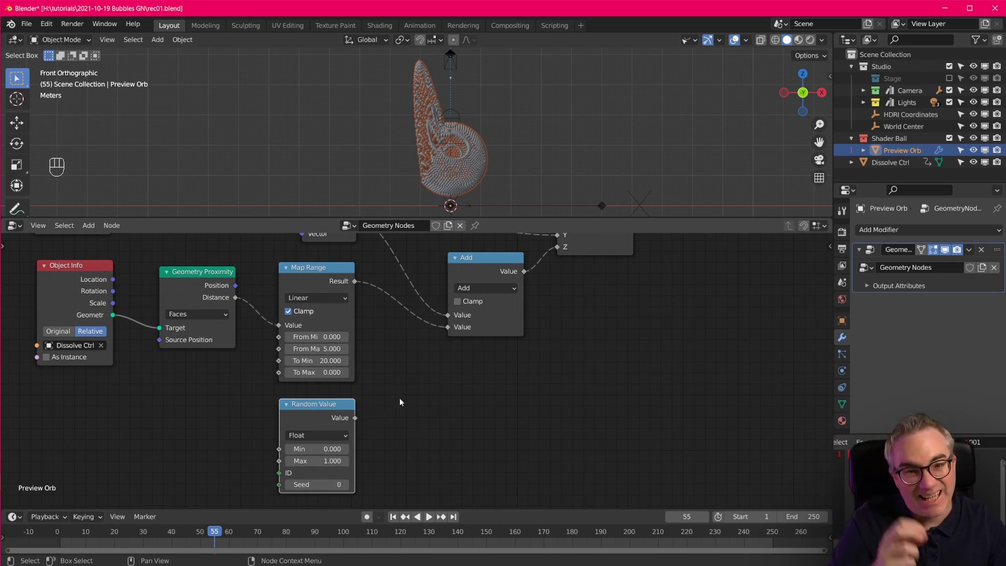
Tidy the node layout by lowering Set Position and widening the gap between the Map Range and Add nodes
key(Home)
middle_drag(548, 401, 557, 363)
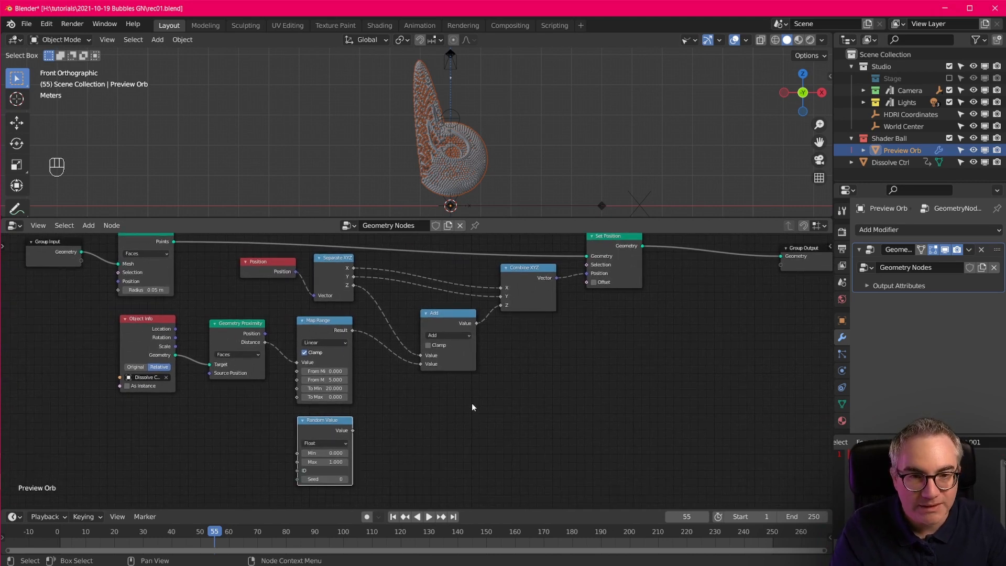
middle_drag(569, 320, 565, 329)
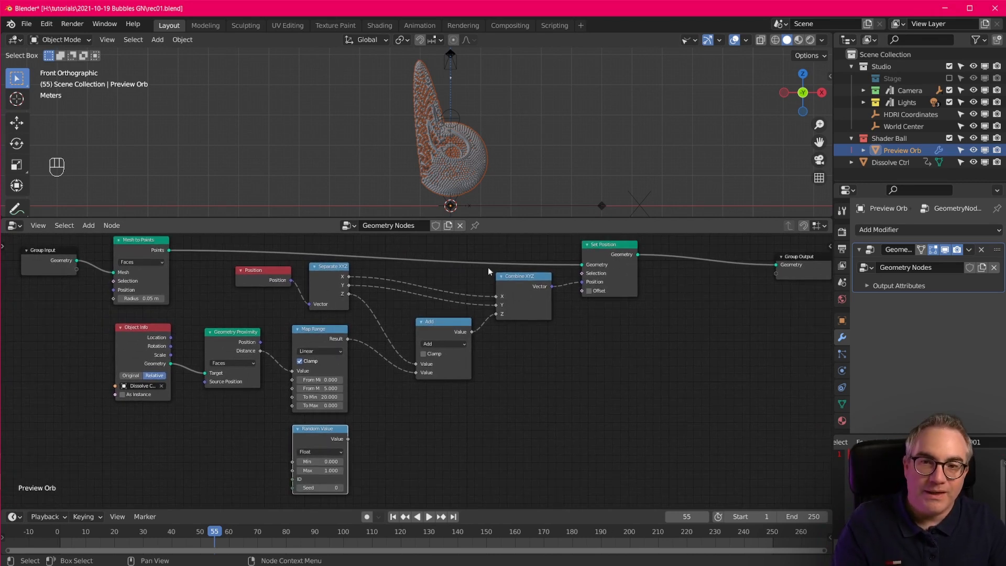
drag(616, 248, 604, 288)
middle_drag(608, 438, 600, 378)
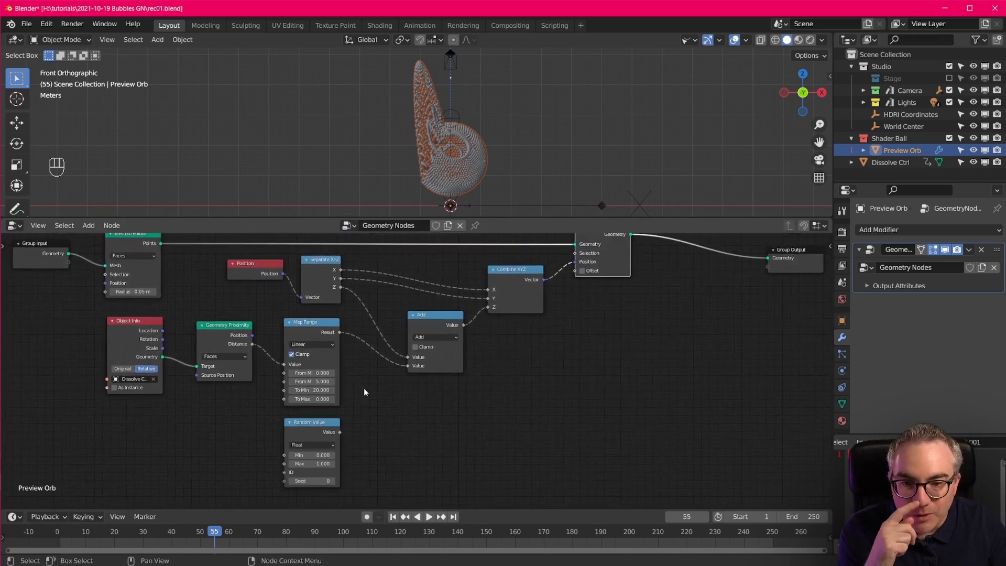
scroll(311, 422, up, 1)
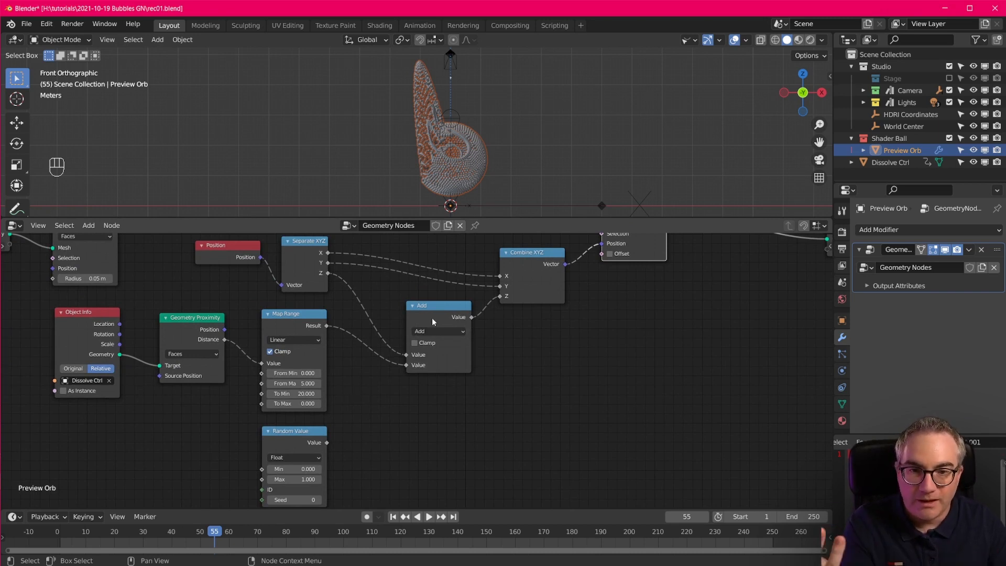
drag(294, 433, 294, 435)
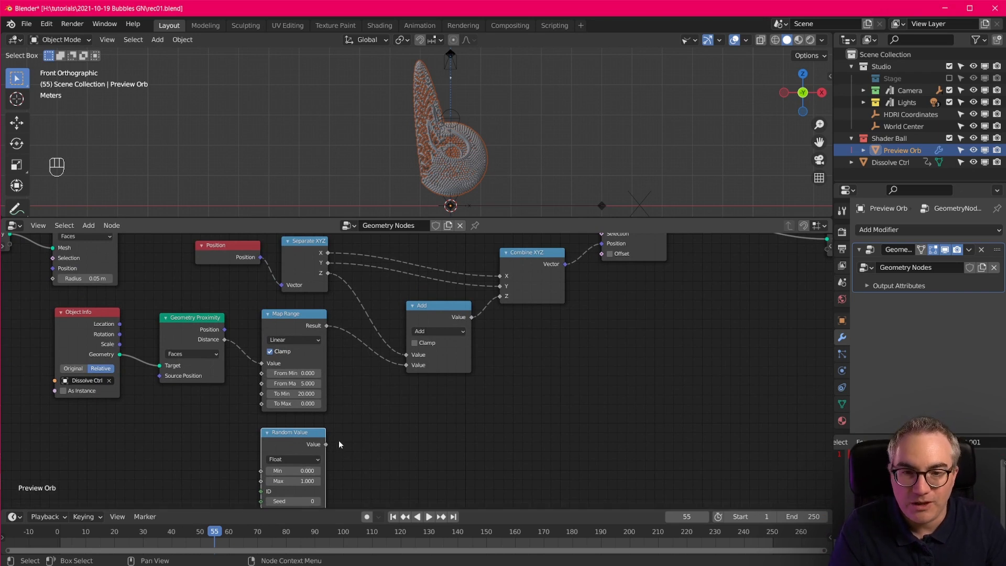
drag(438, 308, 435, 302)
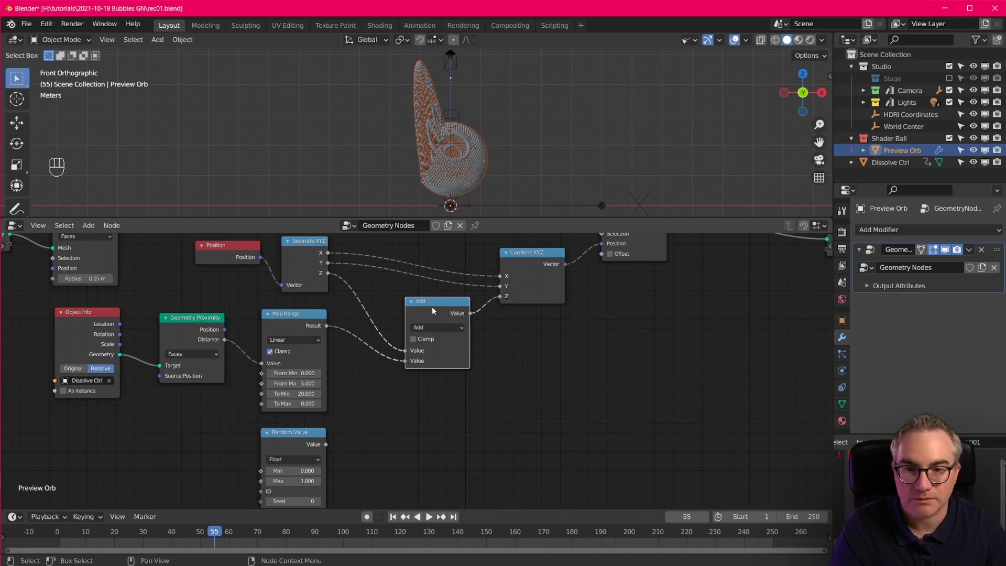
drag(308, 325, 302, 326)
drag(411, 332, 430, 332)
Duplicate the Add math node and connect Map Range's Result and Random Value's output to the copy's two inputs
key(shift+d)
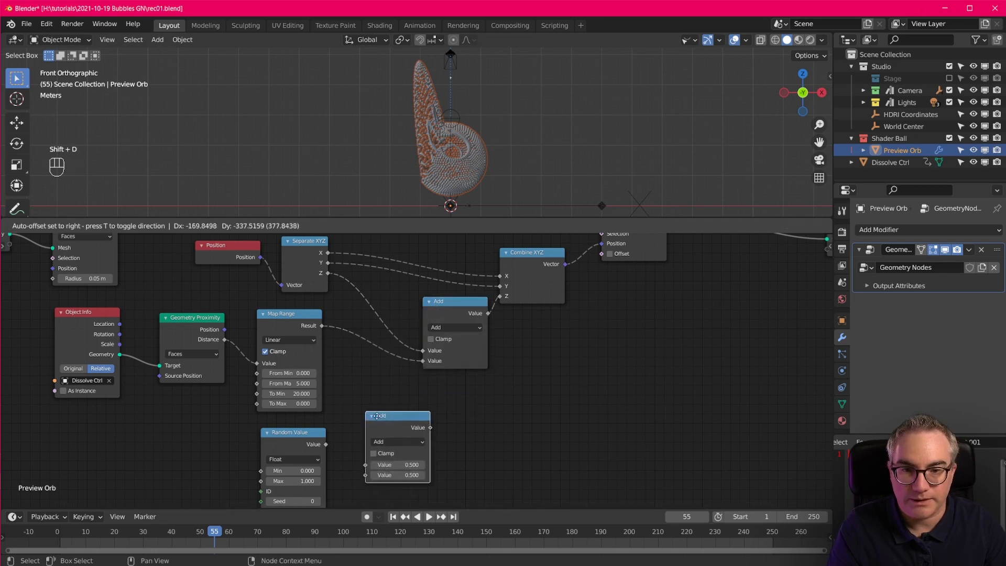
click(373, 392)
drag(358, 432, 346, 396)
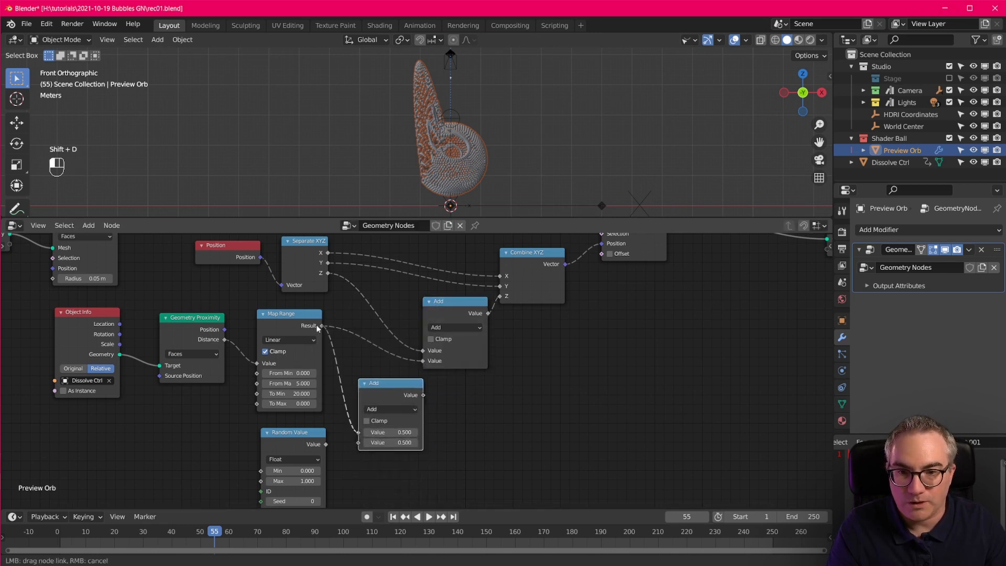
drag(317, 328, 321, 326)
drag(326, 444, 358, 443)
Change the duplicated math node to Multiply and feed its output into the original Add node's second Value input
click(393, 409)
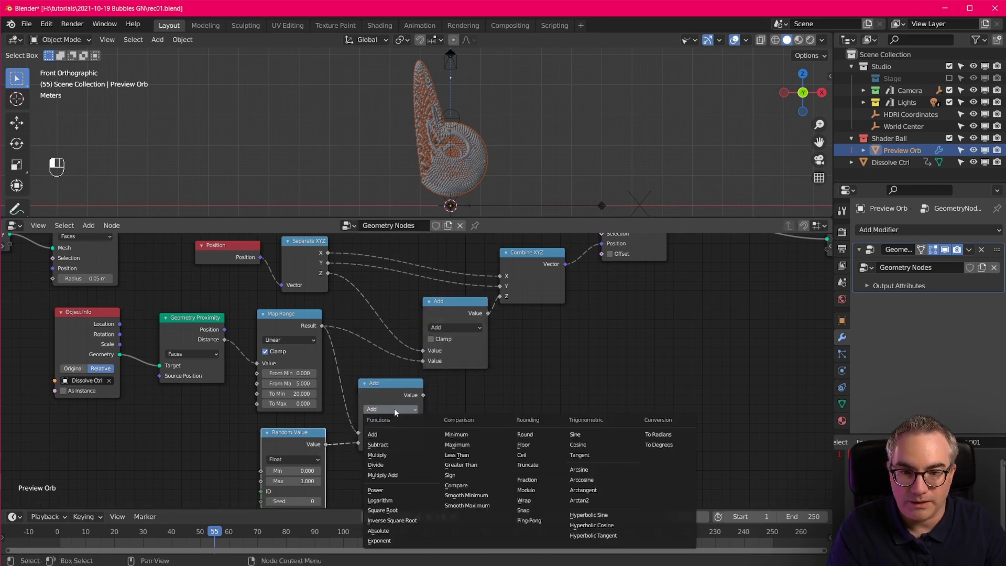
click(394, 455)
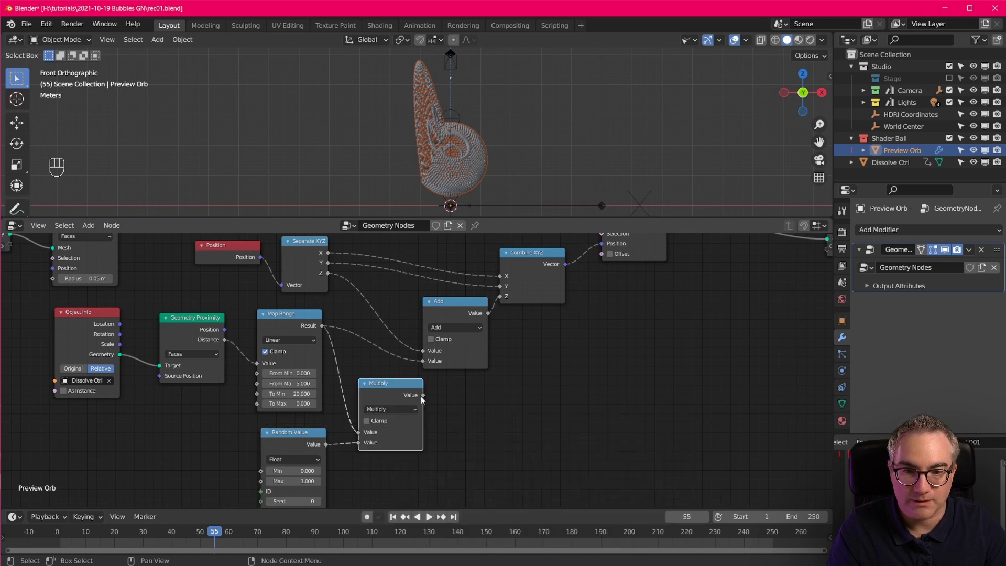
drag(383, 391, 365, 367)
Check the randomised rising of the points by scrubbing the animation from frame 55 to about frame 190, leaving Random Value's Min at 0
middle_drag(462, 430, 466, 389)
scroll(407, 433, up, 2)
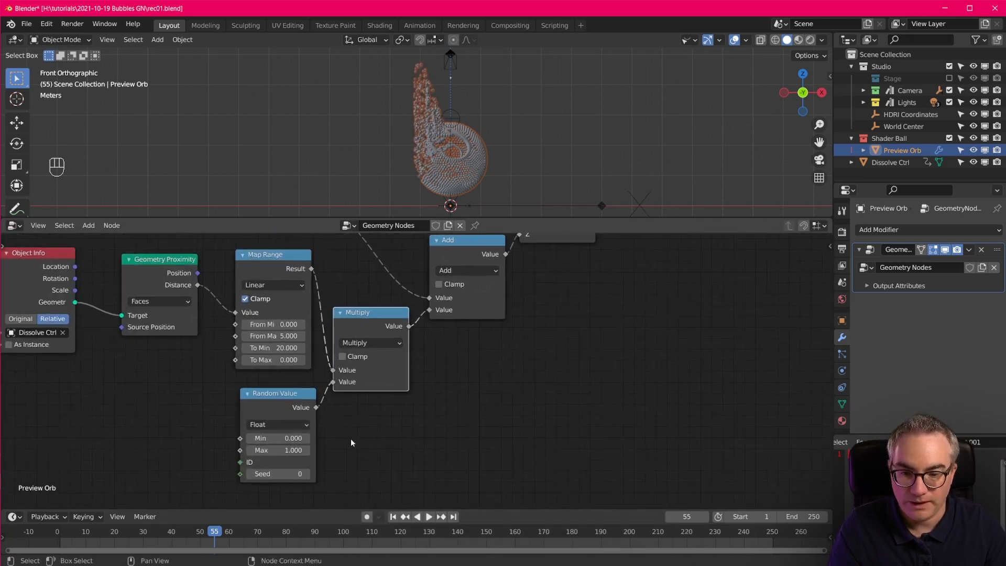
click(291, 439)
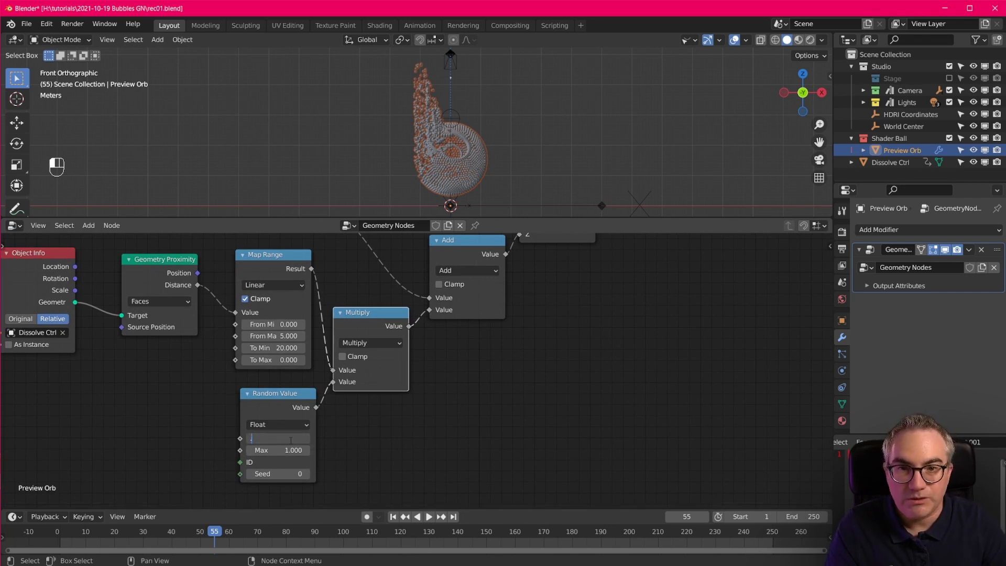
click(591, 476)
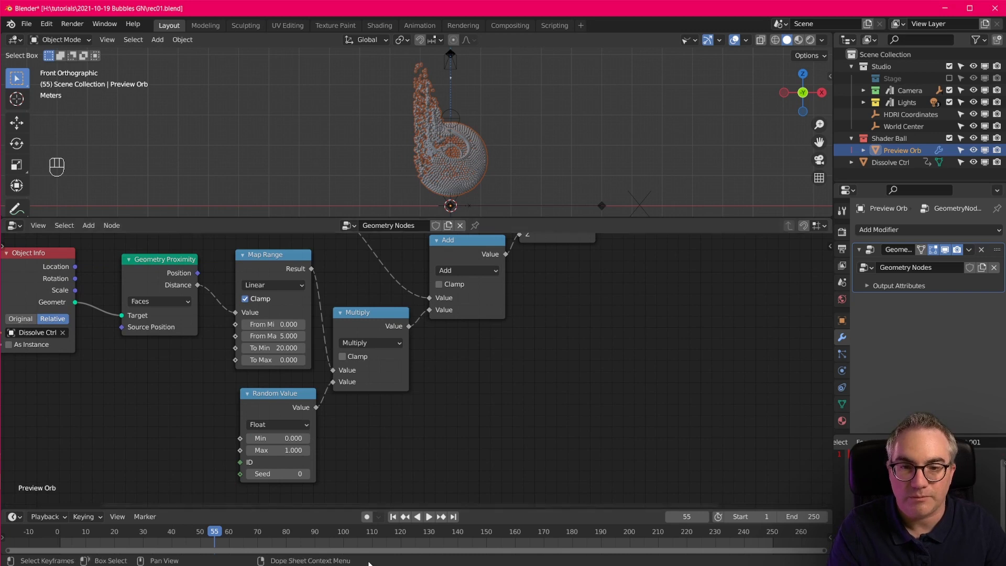
drag(213, 530, 609, 553)
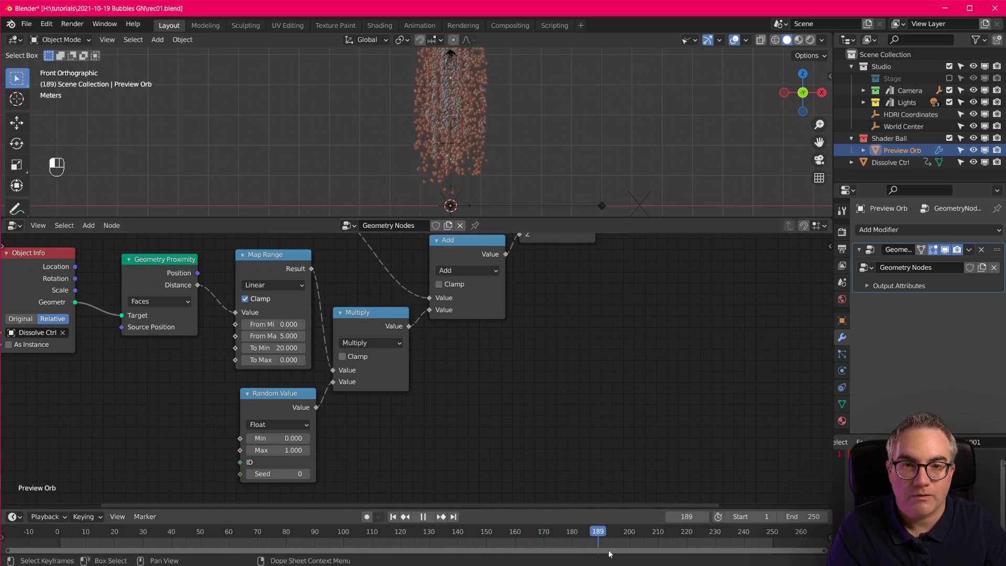
Stop the playback and set the Random Value node's Min to 0.2
key(Escape)
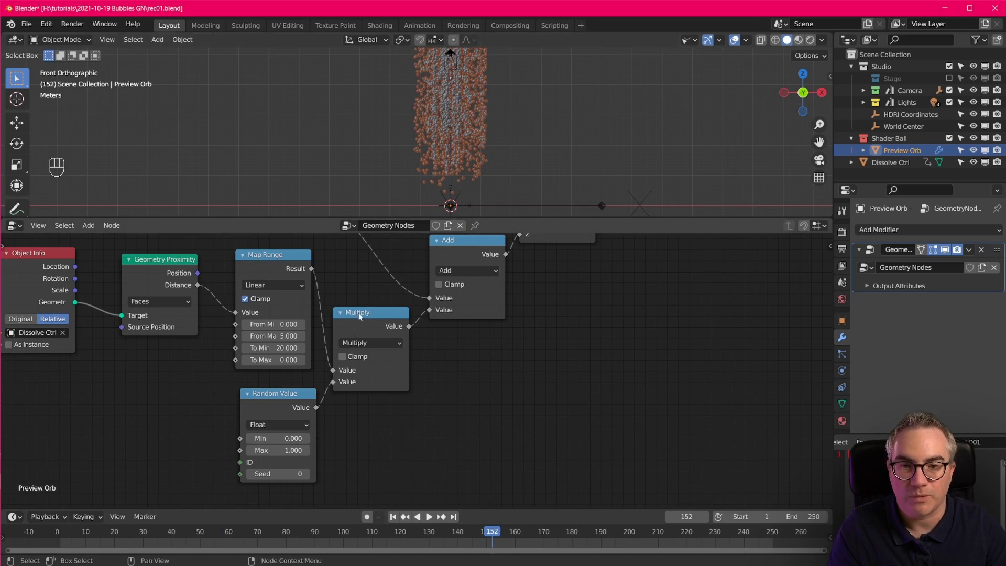
drag(360, 317, 364, 318)
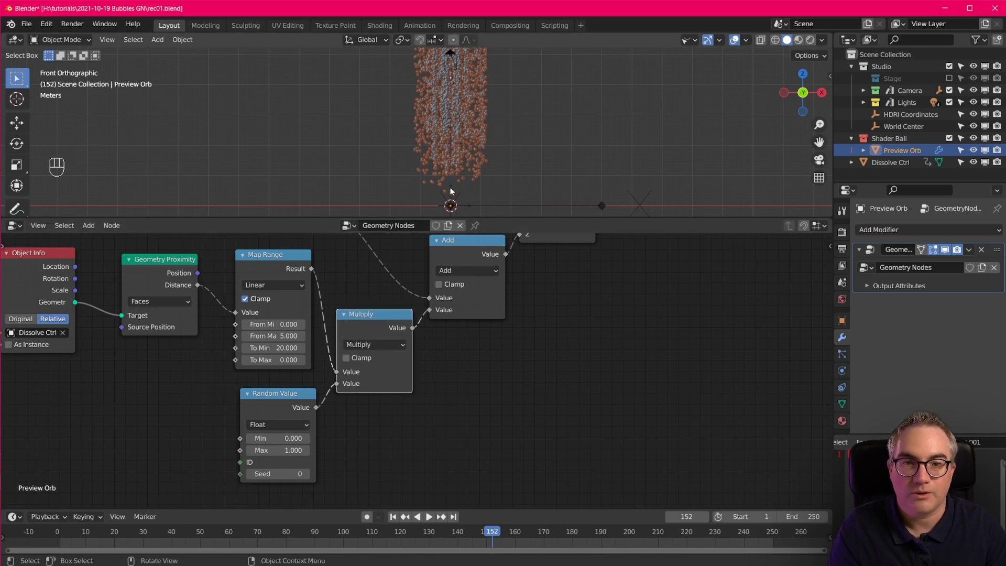
click(278, 438)
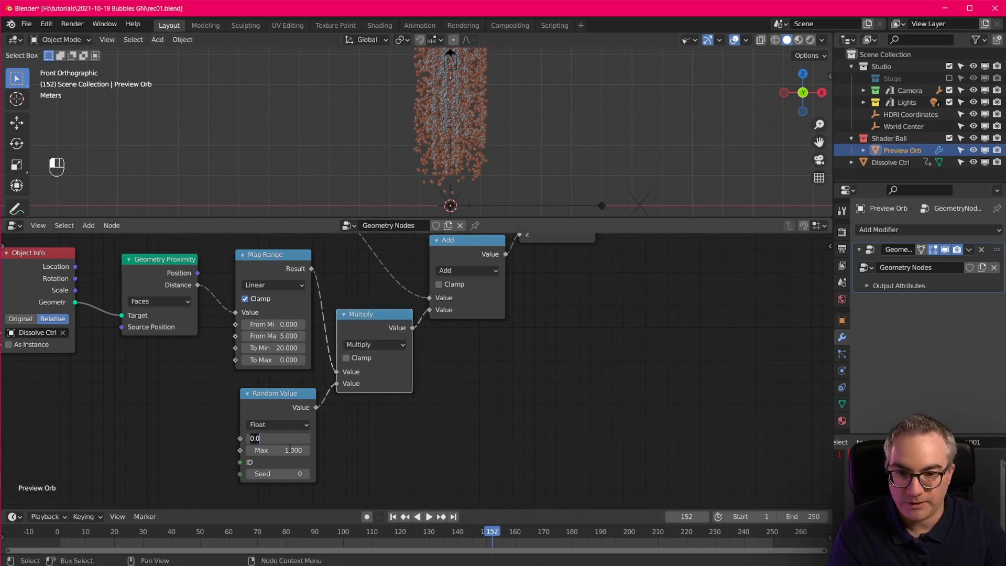
text(.2)
key(Return)
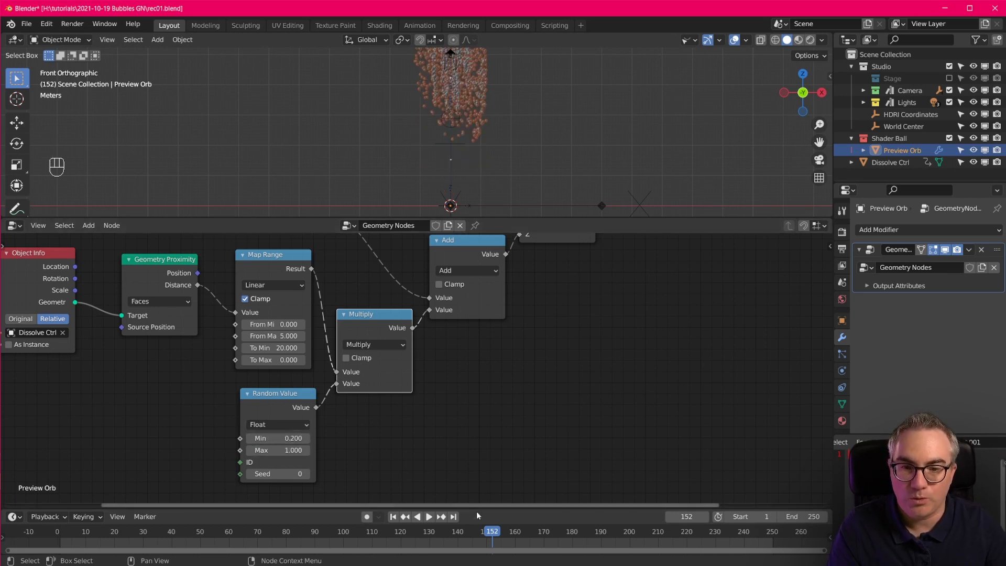
Check the effect of the new random minimum by playing the animation and scrubbing it to frame 28
key(space)
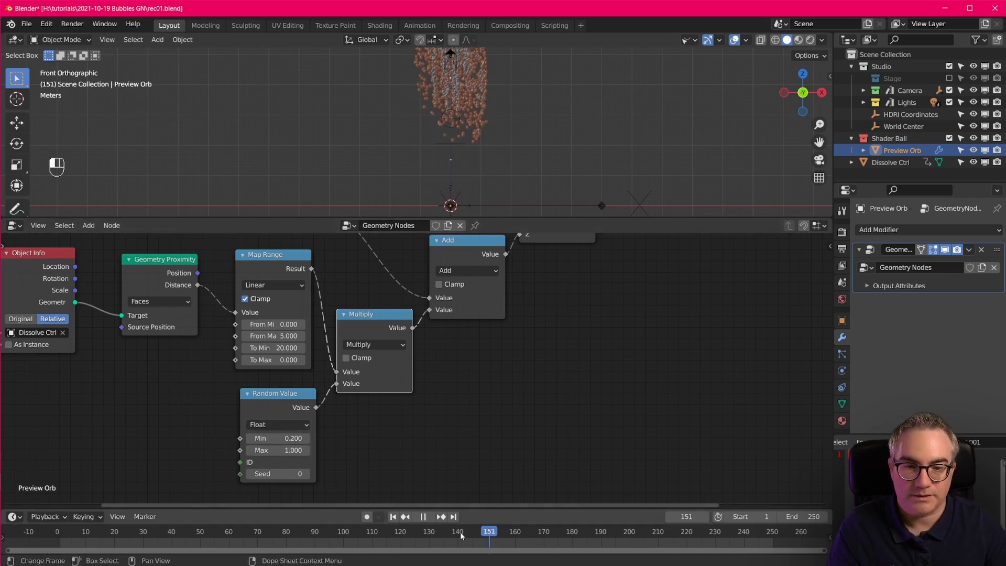
click(72, 533)
drag(72, 535, 137, 547)
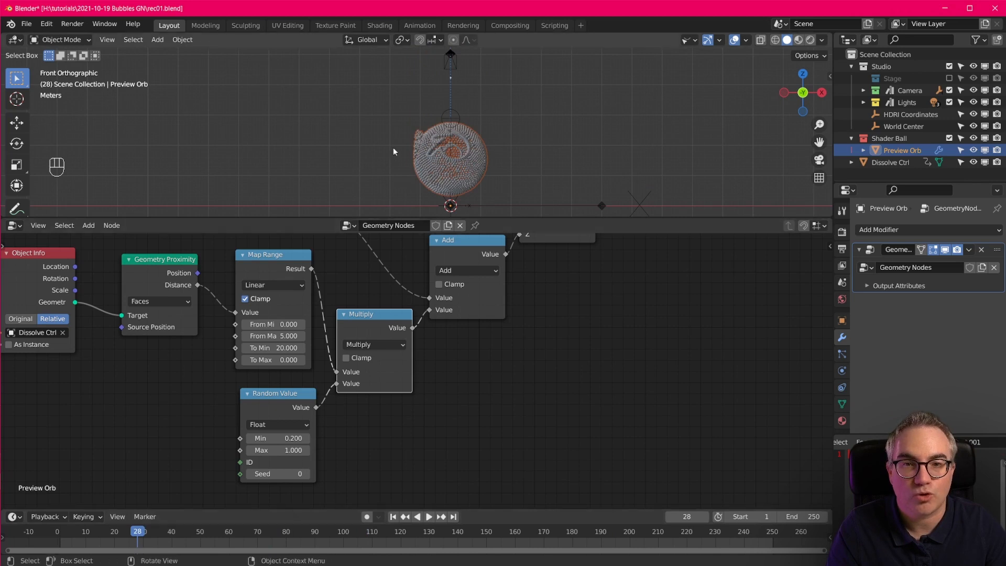
scroll(496, 138, down, 3)
shift+middle_drag(500, 120, 502, 151)
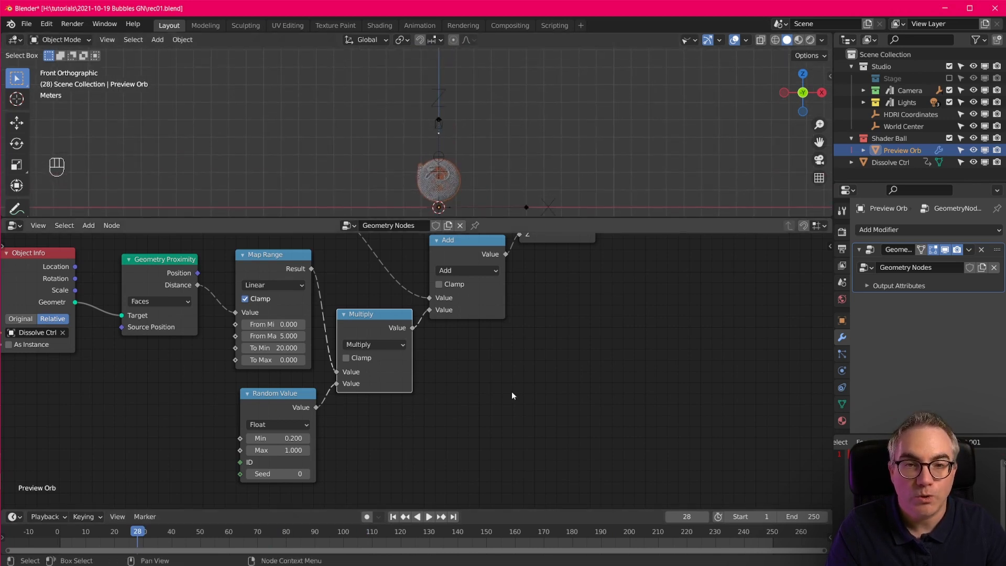
Disconnect Separate XYZ's X and Y outputs from the Combine XYZ node's inputs
scroll(513, 396, down, 4)
middle_drag(568, 296, 533, 371)
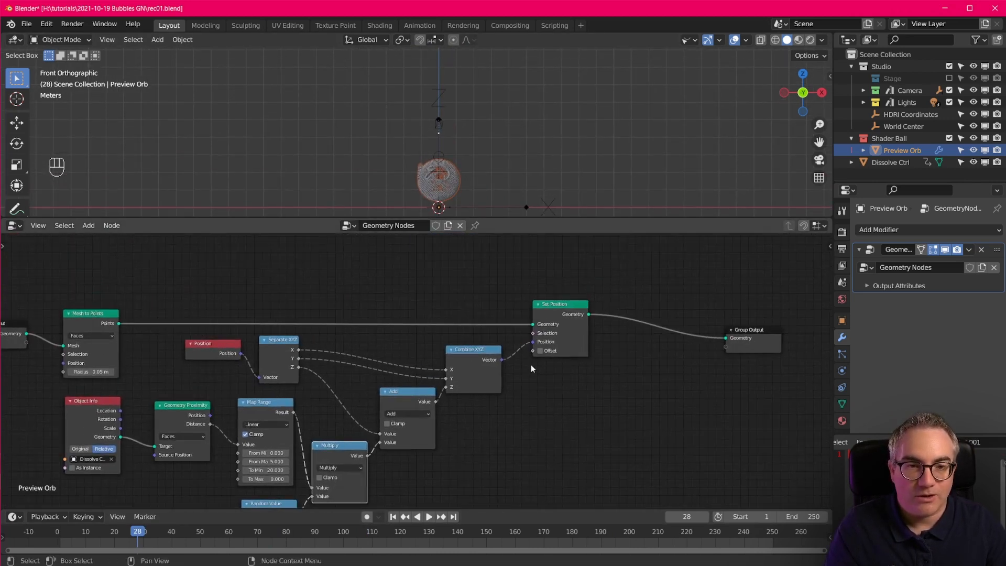
scroll(550, 392, up, 3)
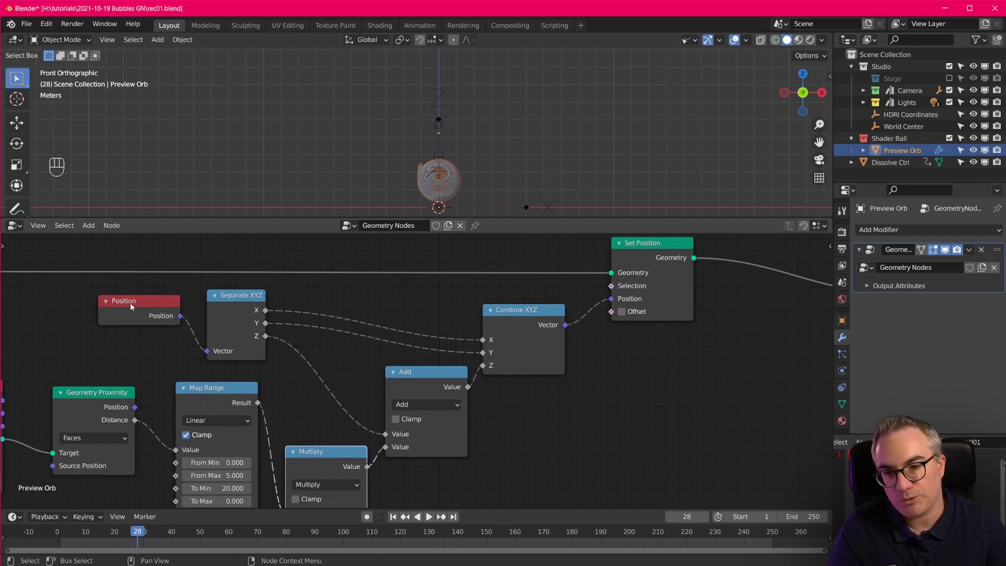
drag(131, 308, 105, 317)
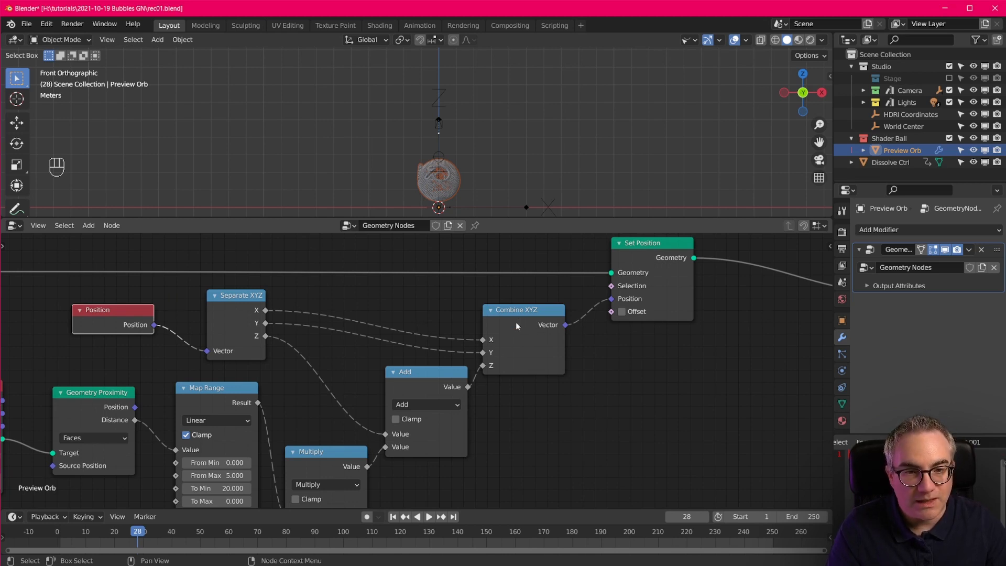
drag(515, 322, 446, 338)
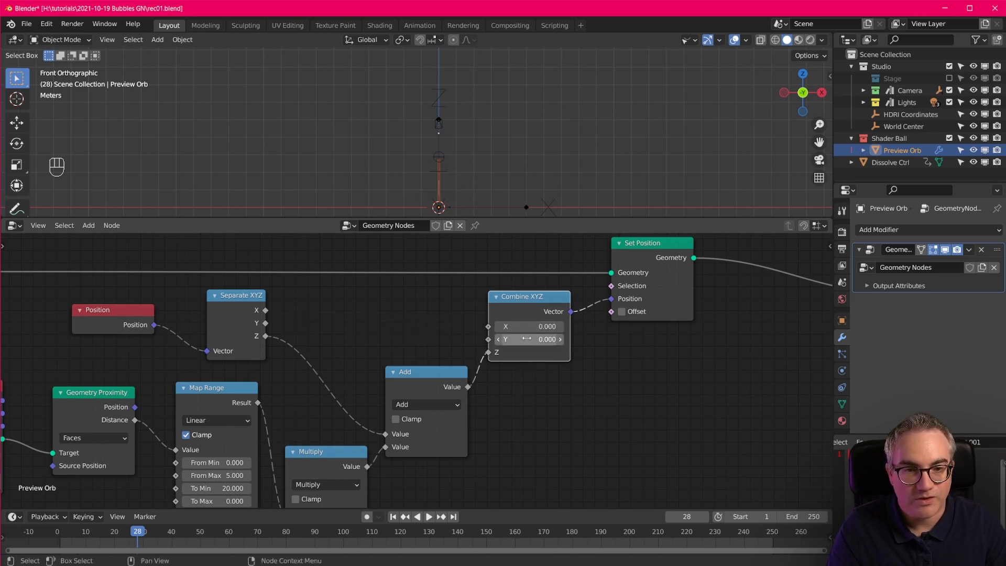
drag(523, 295, 522, 307)
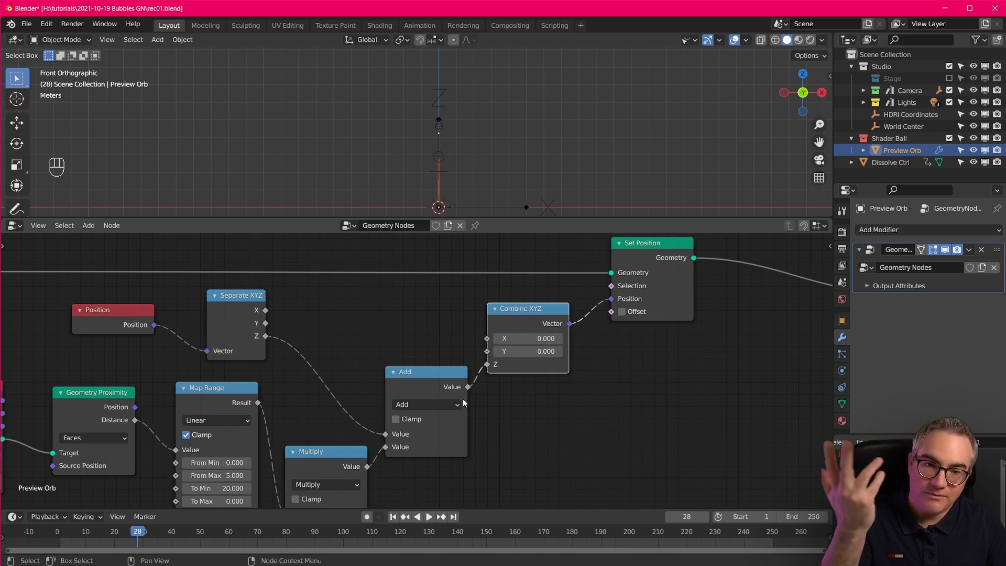
Connect Multiply's output directly to Combine XYZ's Z input and move the bypassed Add node next to Separate XYZ
mouse_move(429, 388)
mouse_down()
mouse_move(420, 381)
mouse_move(428, 389)
mouse_up()
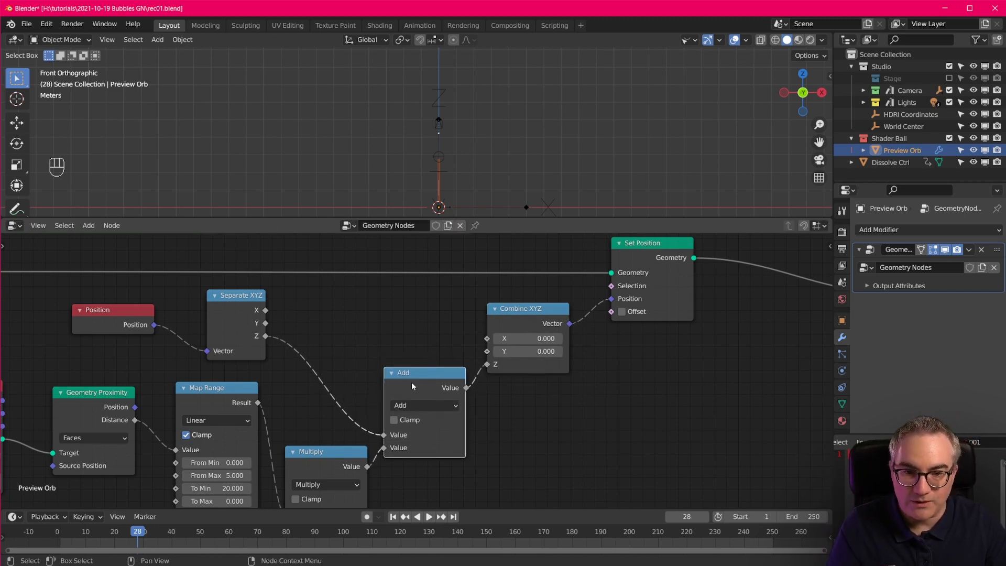
key(m)
middle_drag(309, 409, 297, 379)
key(m)
drag(372, 420, 464, 385)
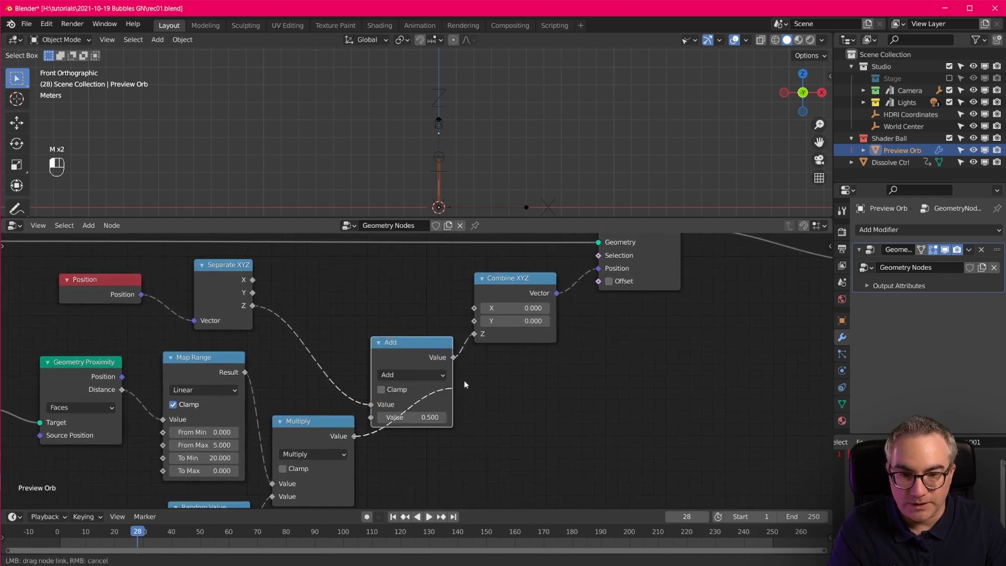
drag(483, 335, 480, 334)
drag(404, 342, 312, 267)
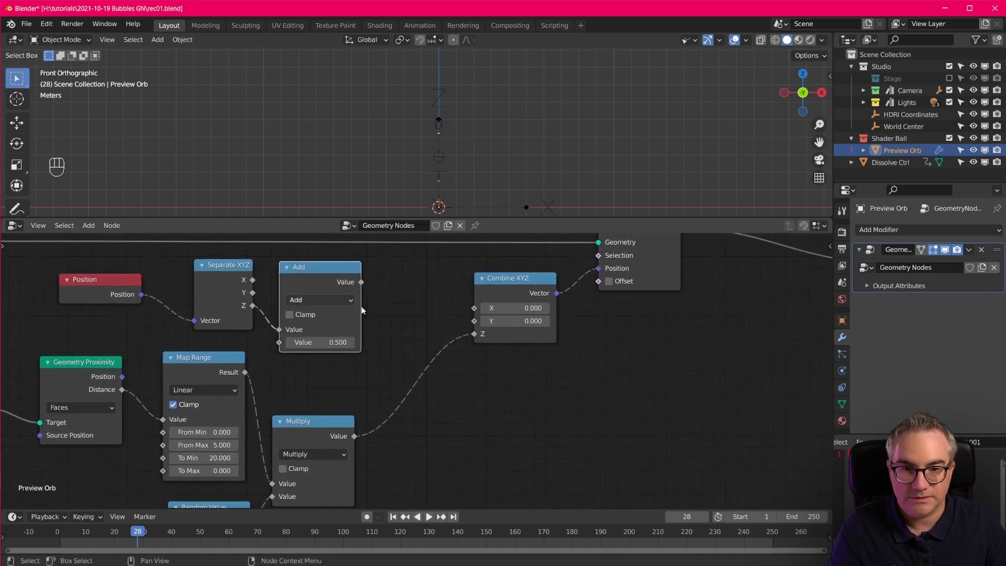
Make the Combine XYZ vector act as an offset on Set Position and check the rising points around frame 50
click(609, 281)
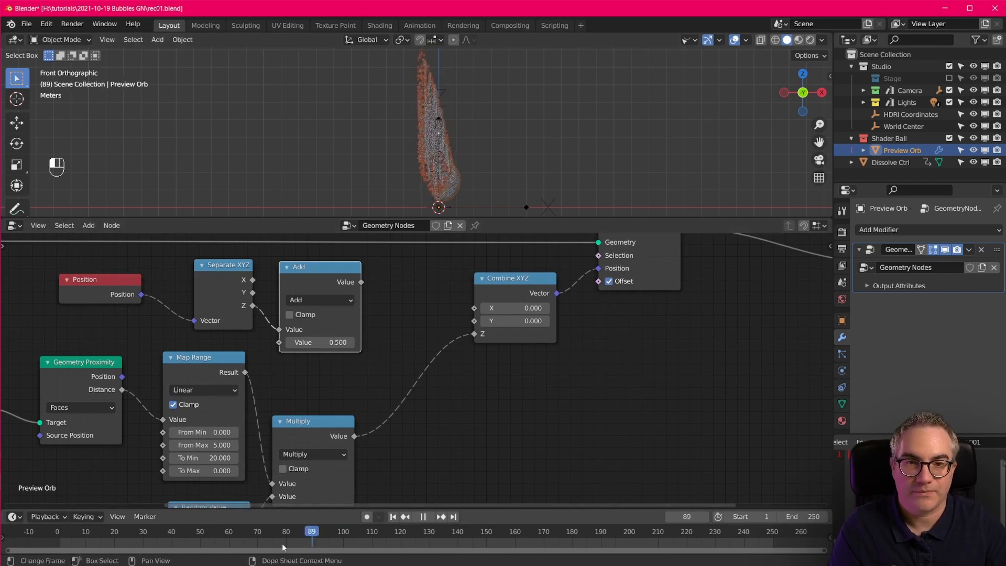
key(Escape)
scroll(646, 320, down, 1)
middle_drag(645, 320, 690, 381)
scroll(634, 346, up, 3)
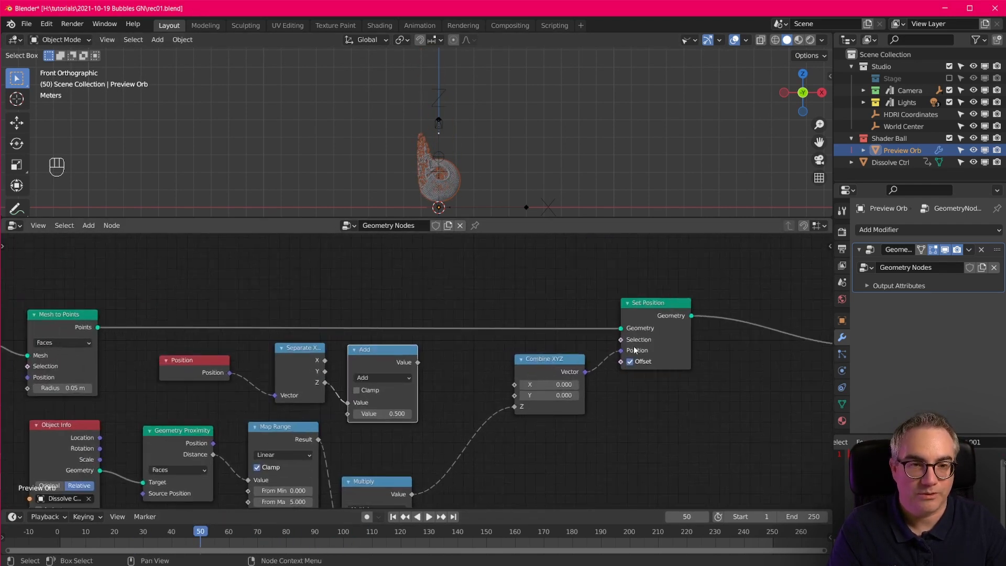
Tidy the layout by moving Combine XYZ close to Set Position and shifting the Position, Separate XYZ and Add nodes toward it
drag(141, 362, 161, 365)
drag(604, 365, 619, 350)
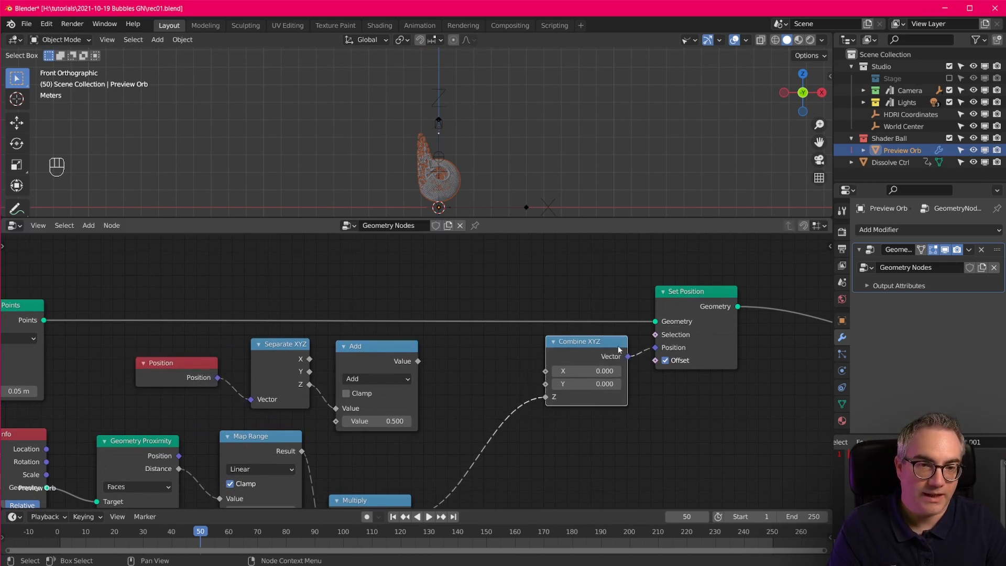
middle_drag(614, 422, 643, 366)
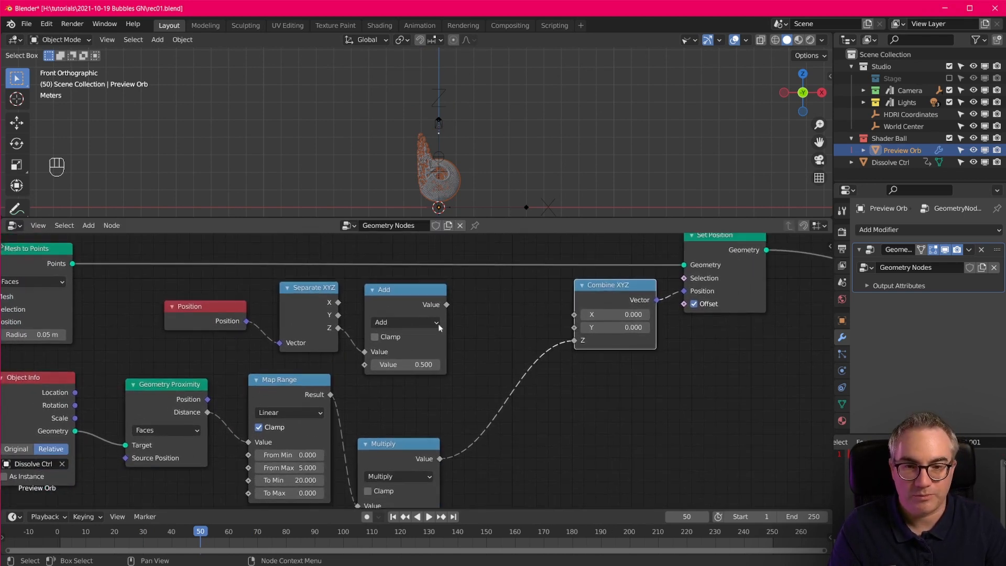
click(382, 297)
shift+click(315, 292)
shift+click(234, 314)
drag(430, 301, 444, 283)
click(507, 296)
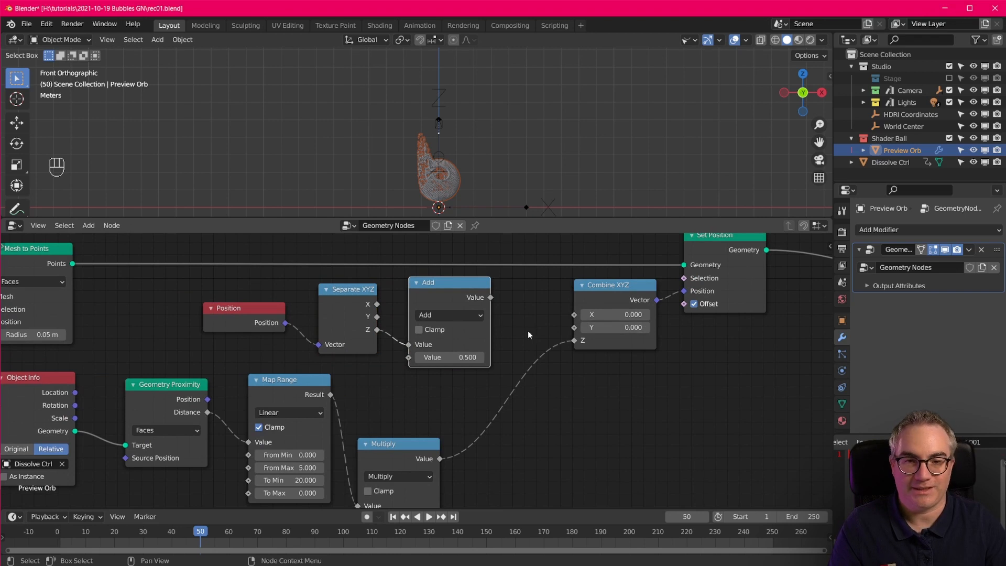
Examine the bypassed Position, Separate XYZ and Add nodes alongside the offset chain feeding Set Position
scroll(656, 324, down, 2)
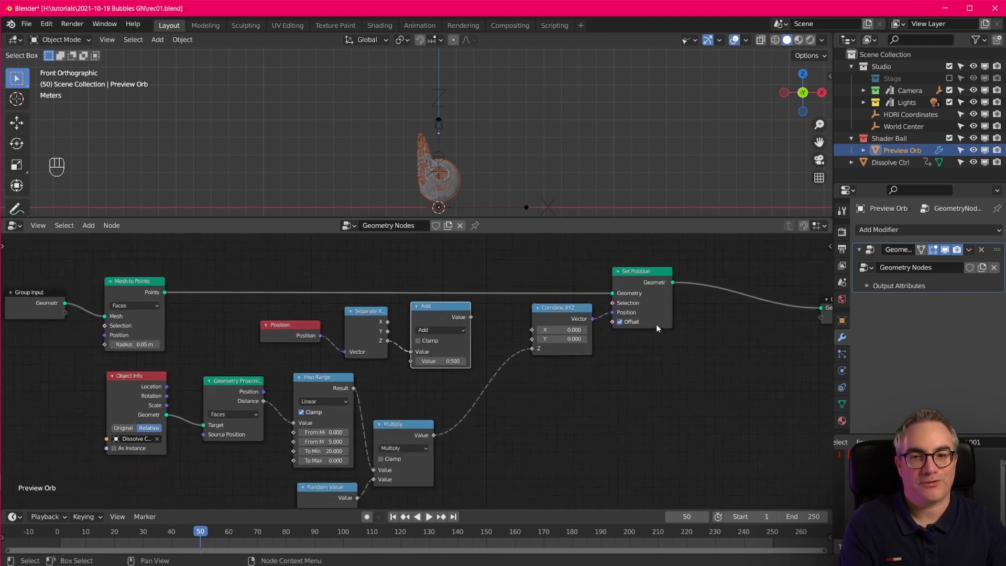
scroll(595, 361, up, 1)
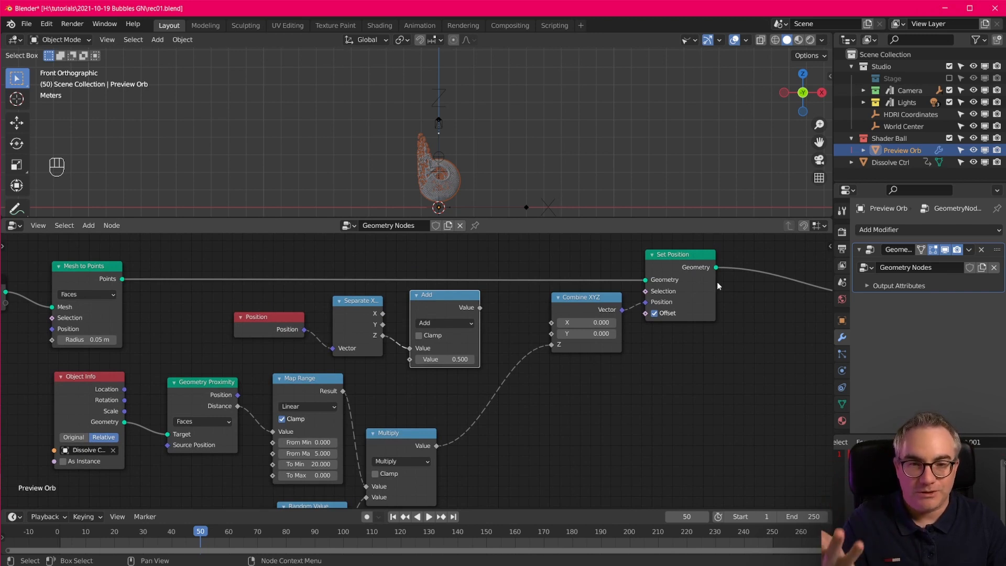
click(276, 317)
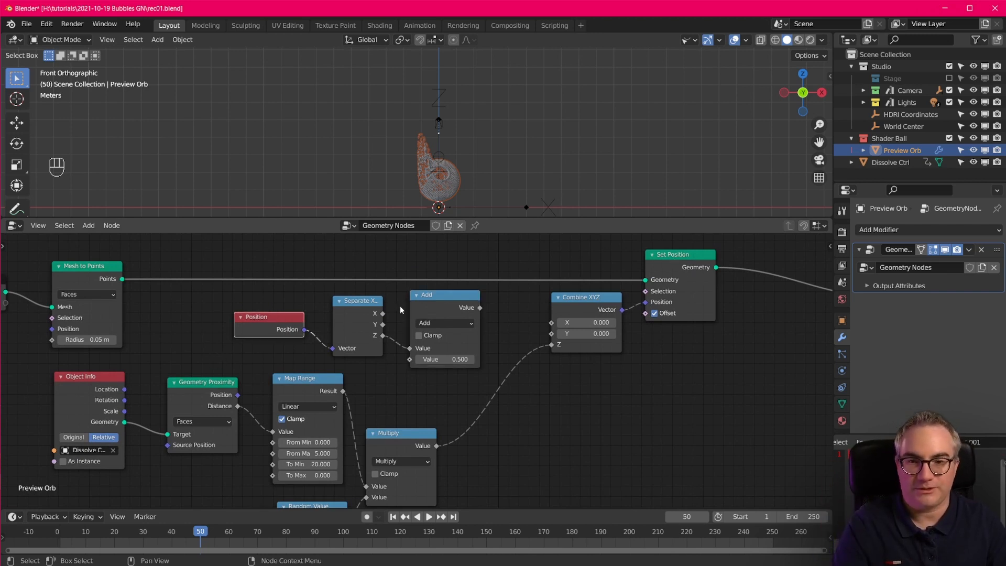
drag(285, 325, 277, 323)
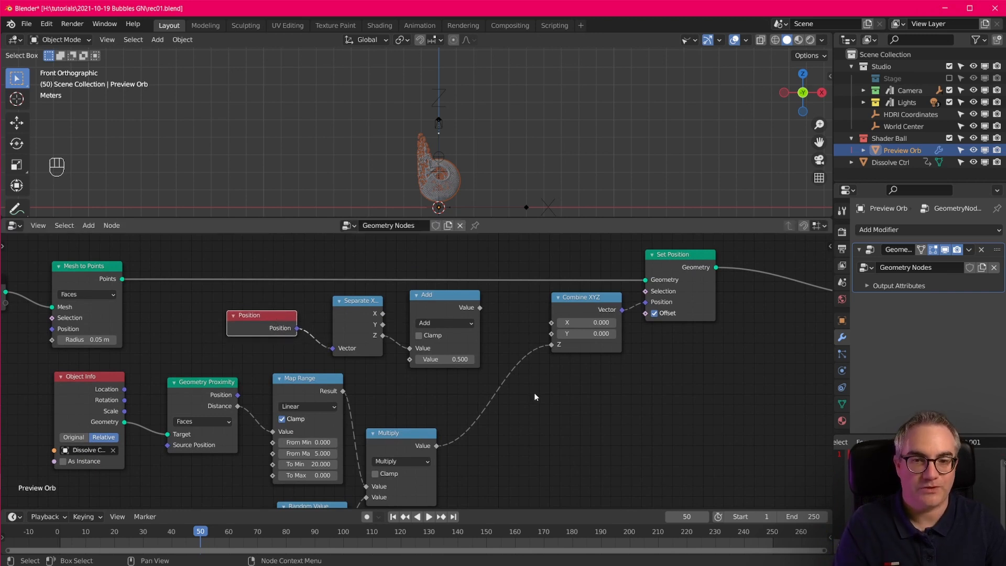
scroll(534, 392, down, 2)
scroll(533, 391, up, 2)
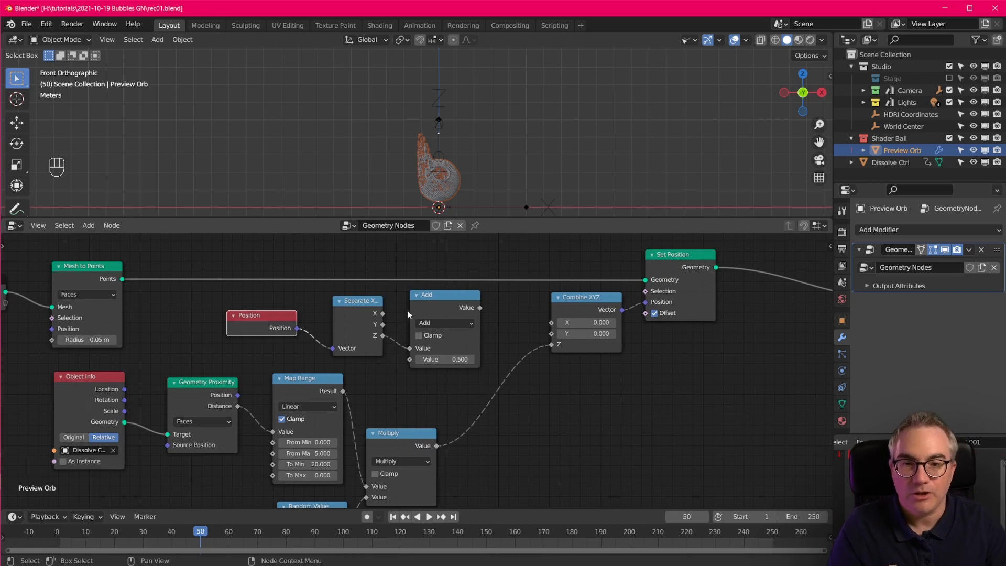
click(431, 301)
click(363, 313)
click(277, 319)
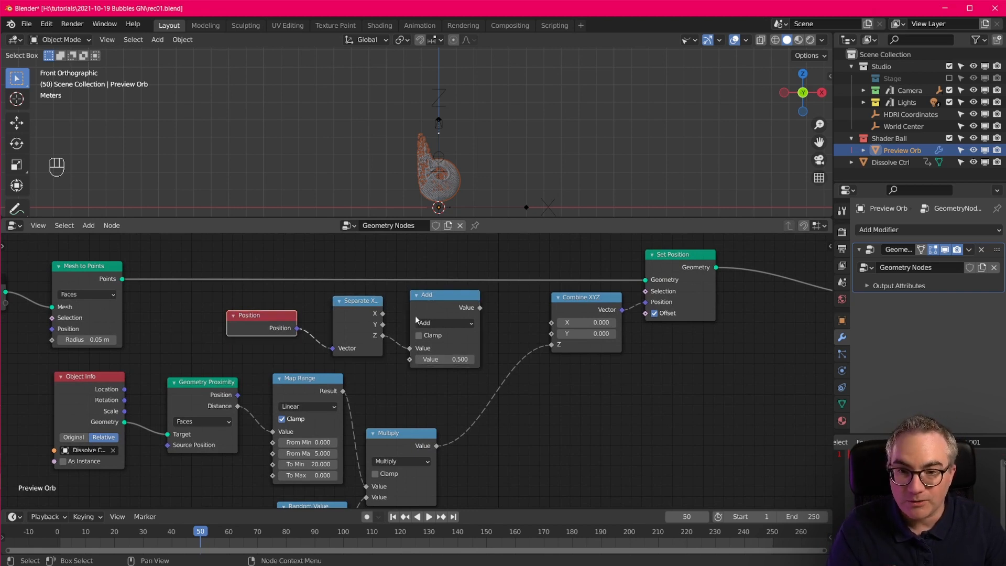
scroll(564, 396, down, 1)
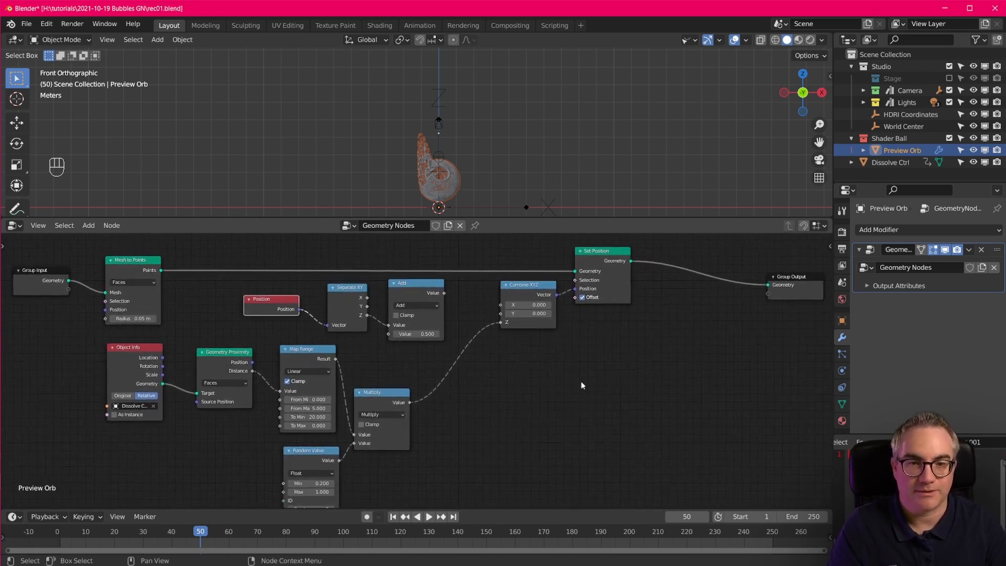
Lower Combine XYZ slightly, nudge Multiply toward it, and scrub the animation to frame 68
drag(535, 287, 529, 299)
scroll(543, 336, up, 2)
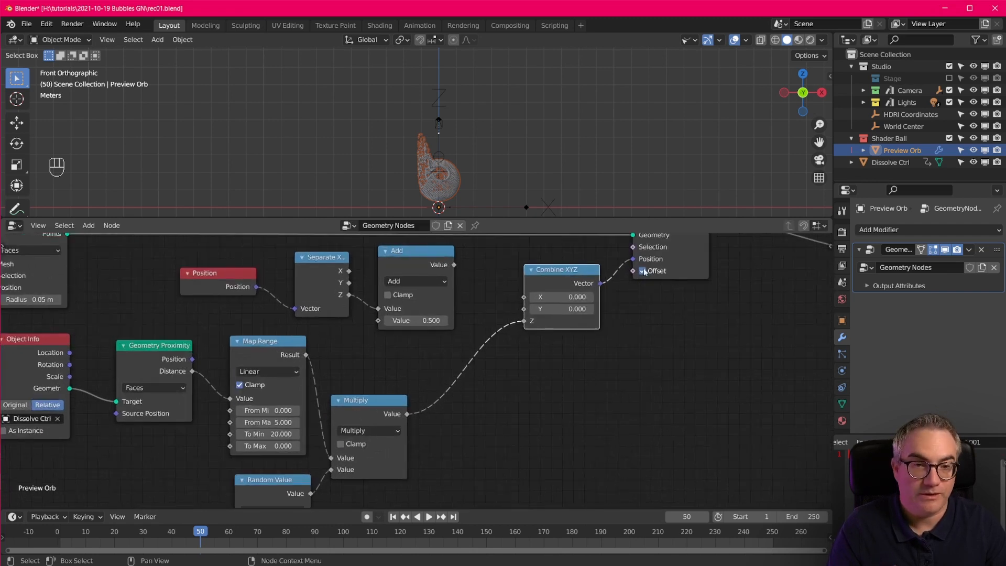
scroll(639, 466, down, 2)
drag(392, 399, 403, 394)
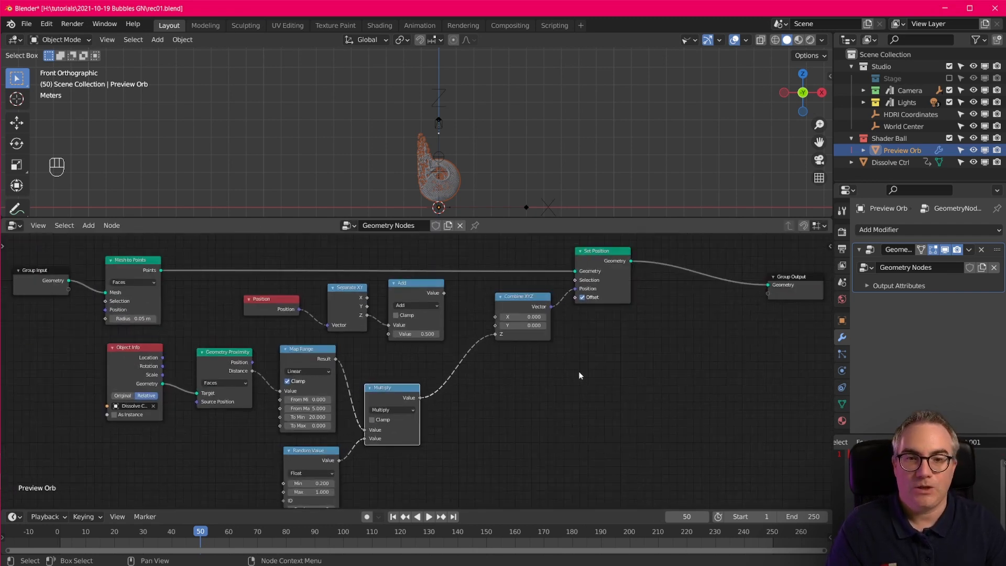
key(space)
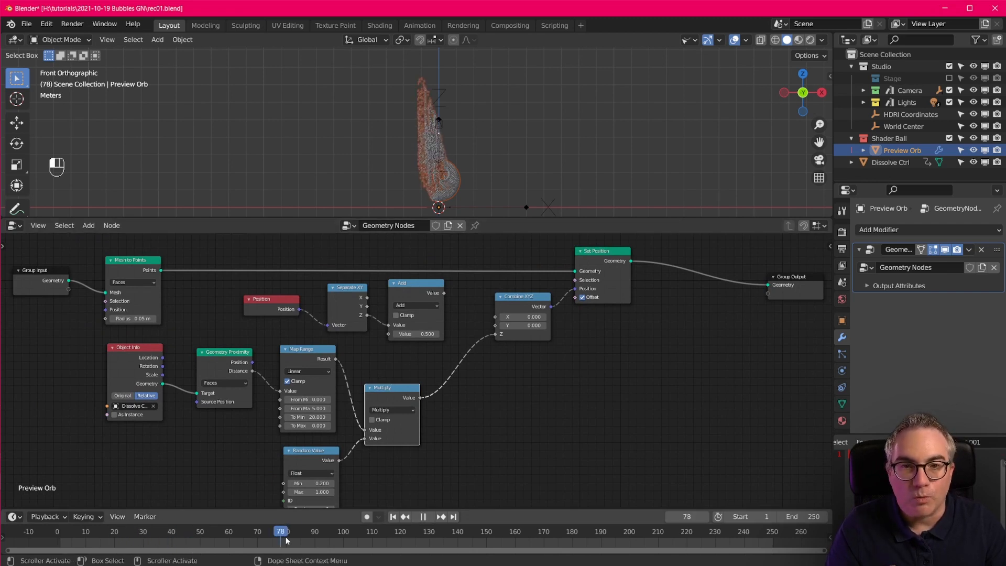
drag(286, 540, 252, 538)
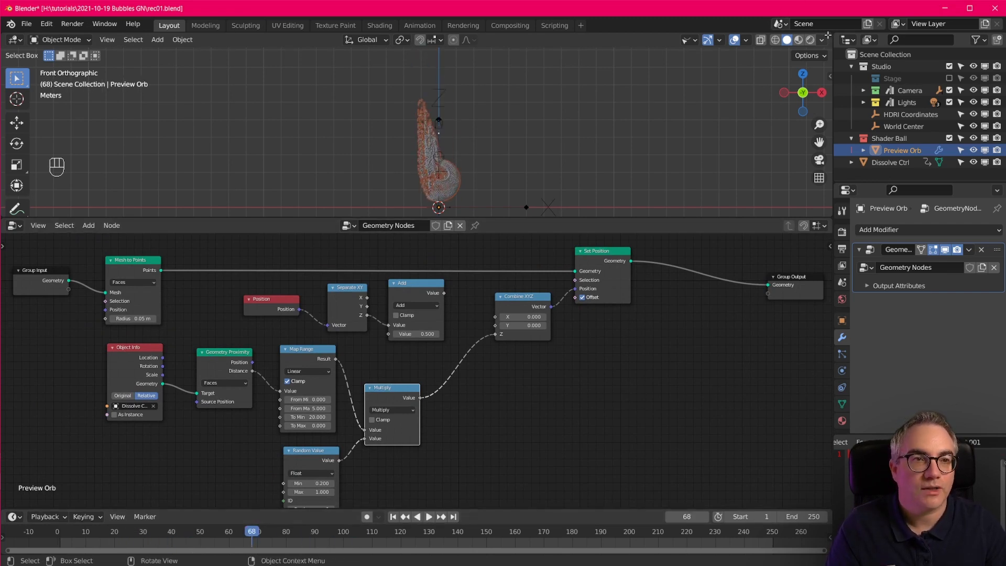
Split the 3D viewport side by side and switch the new area to the camera view with rendered shading
drag(827, 34, 357, 116)
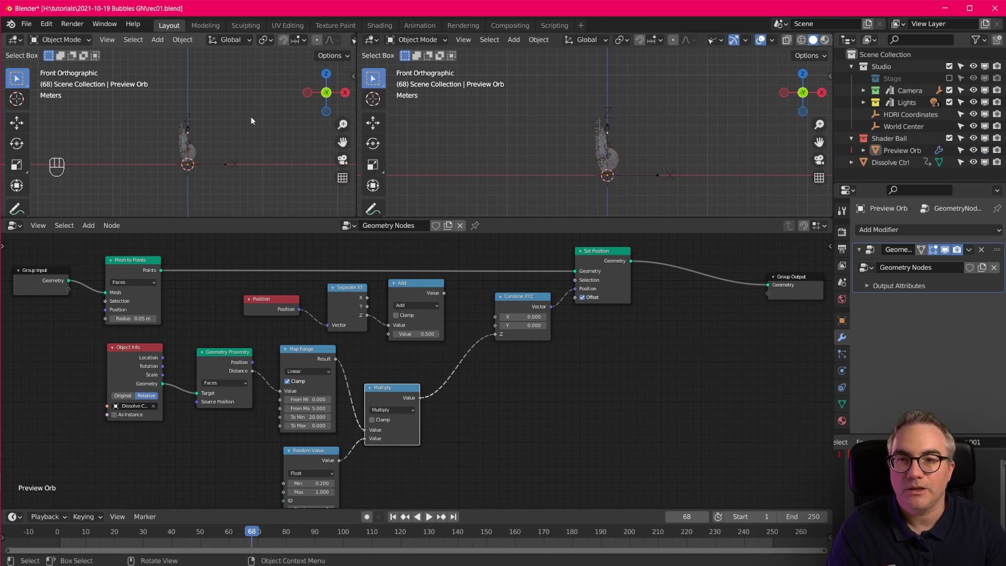
key(KP_0)
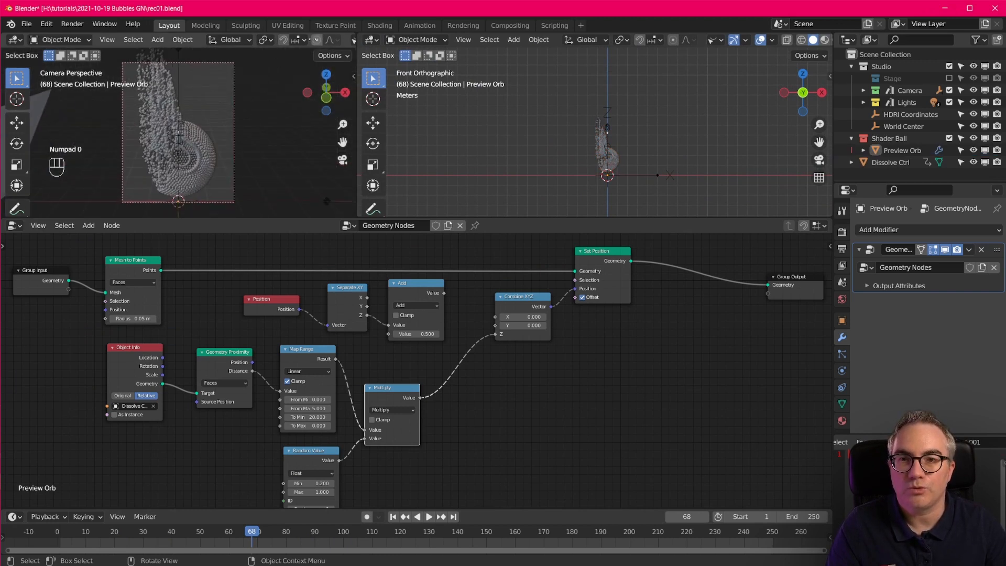
scroll(310, 42, down, 6)
click(334, 40)
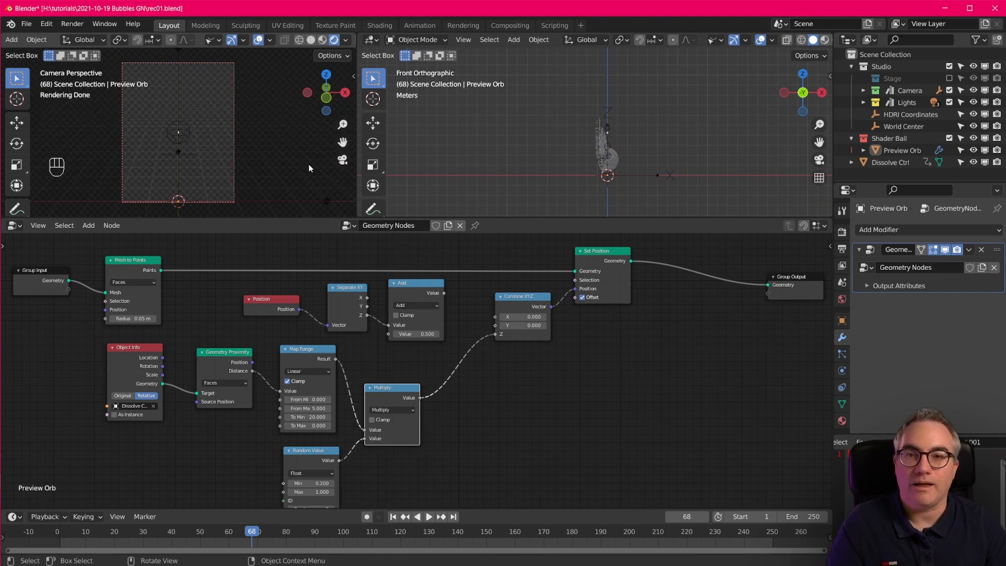
scroll(630, 163, up, 8)
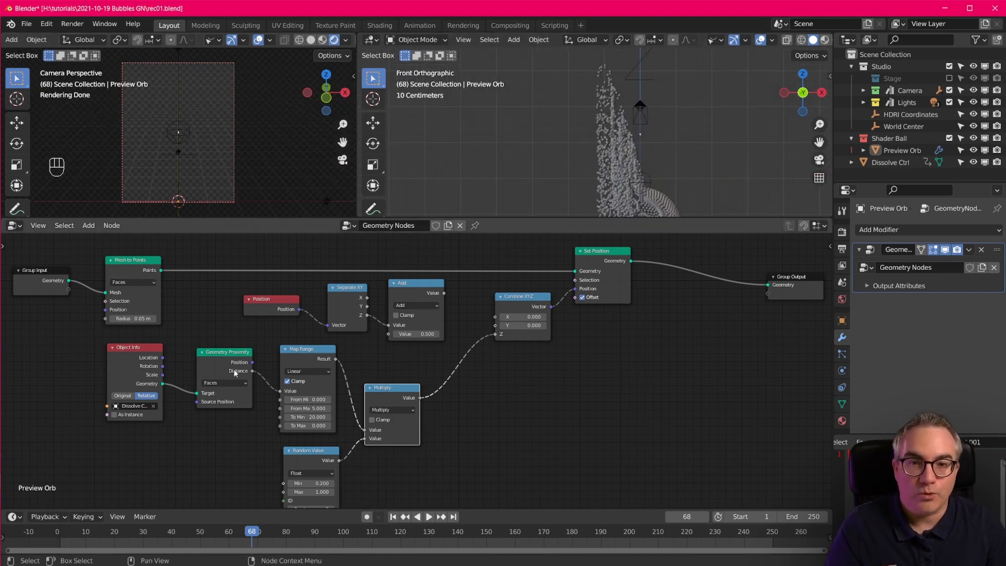
Nudge the Set Position node slightly farther away from Combine XYZ
scroll(133, 286, up, 3)
middle_drag(108, 278, 244, 294)
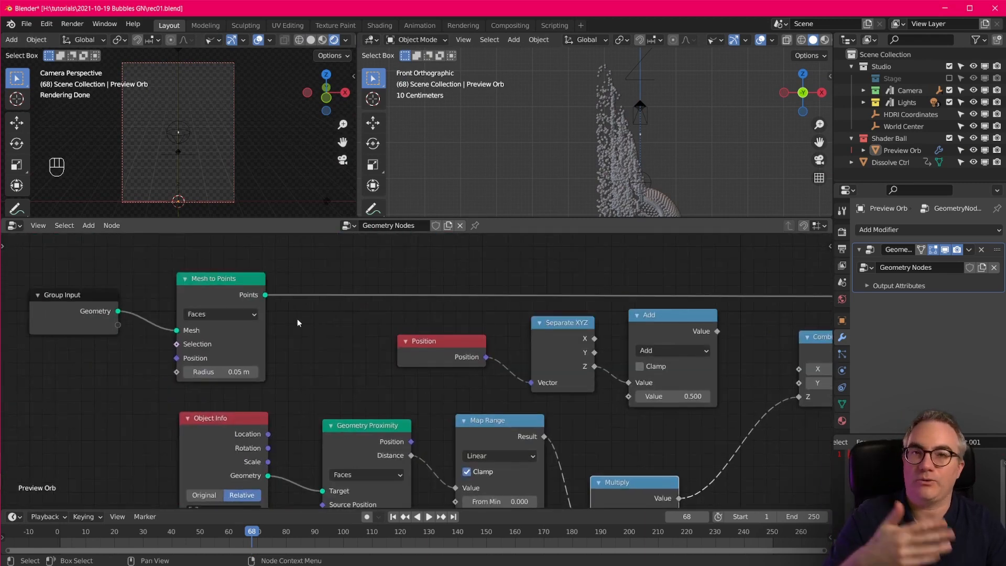
scroll(297, 319, down, 4)
middle_drag(727, 401, 606, 415)
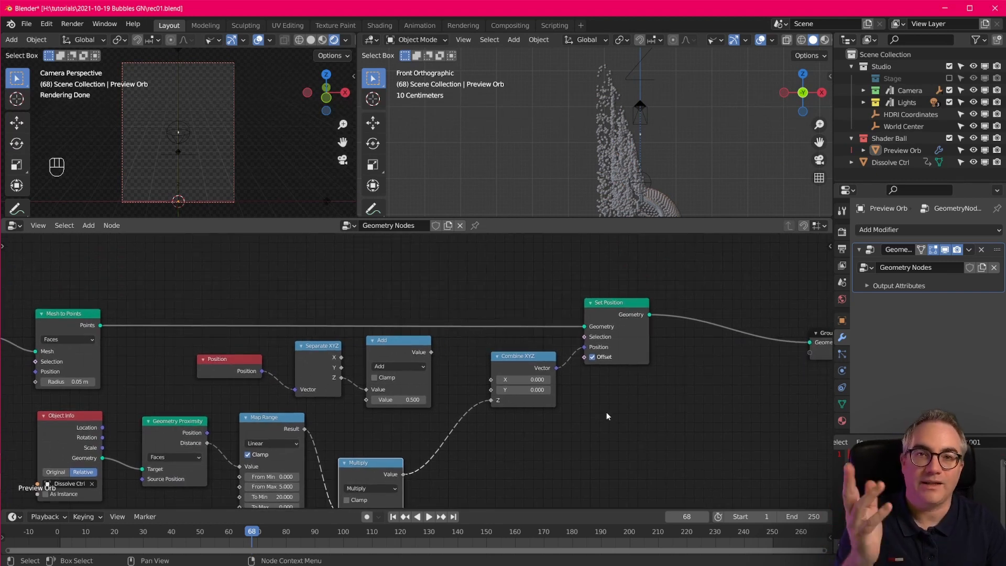
drag(614, 312, 619, 311)
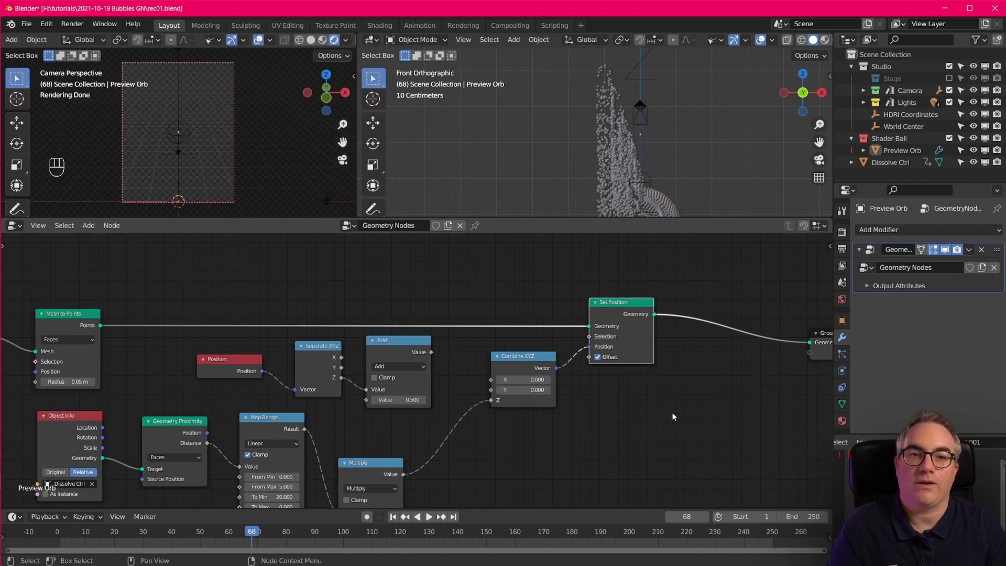
middle_drag(674, 416, 626, 388)
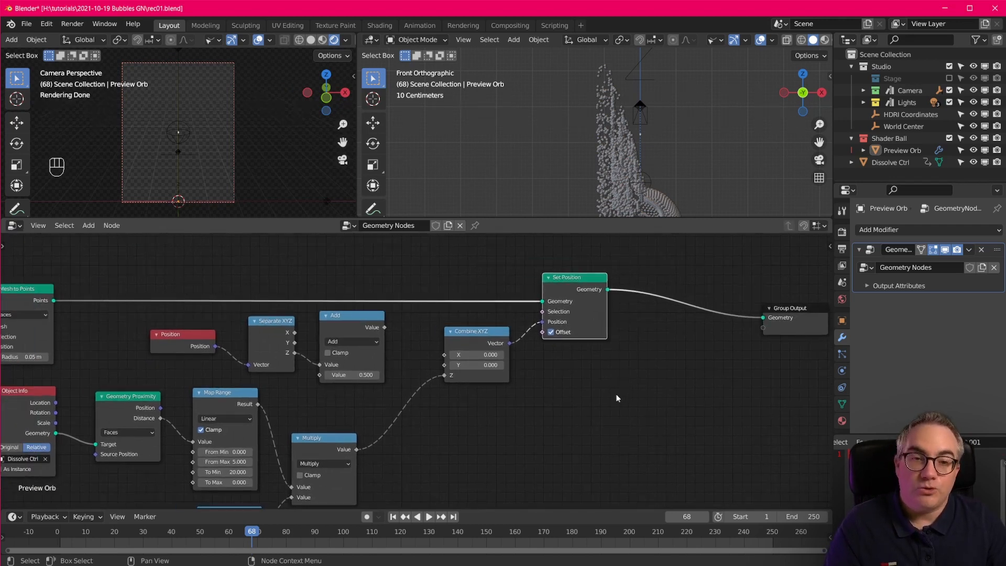
Add an ico sphere to the scene and move it about 14 m along X, clear of the orb
scroll(675, 121, down, 5)
shift+middle_drag(694, 174, 657, 161)
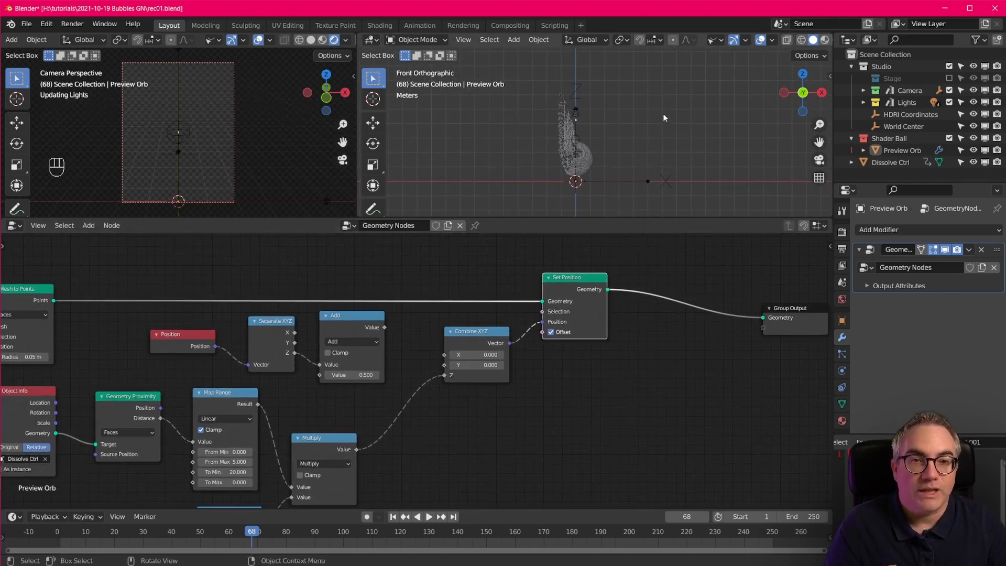
key(shift+a)
mouse_move(662, 114)
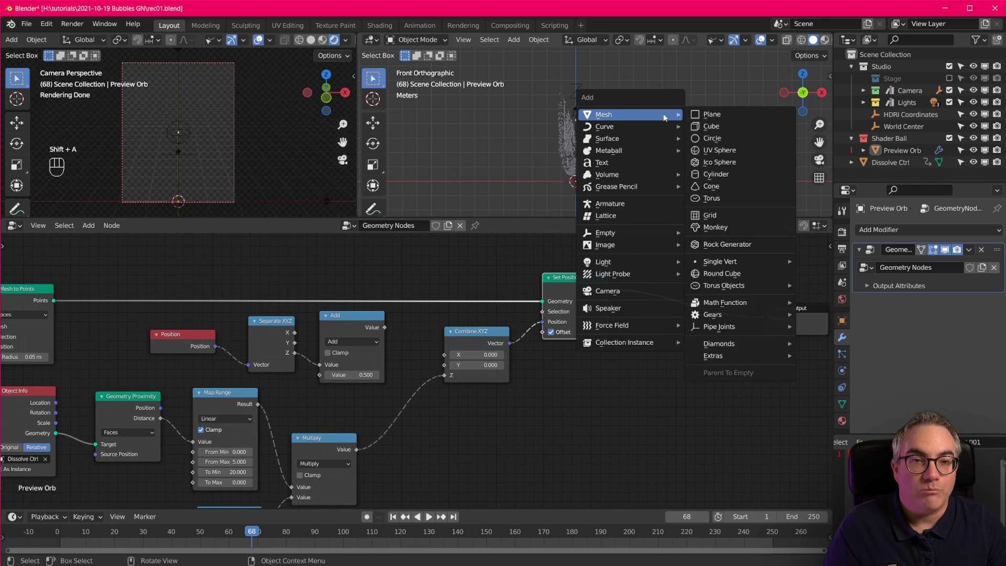
click(735, 166)
key(g)
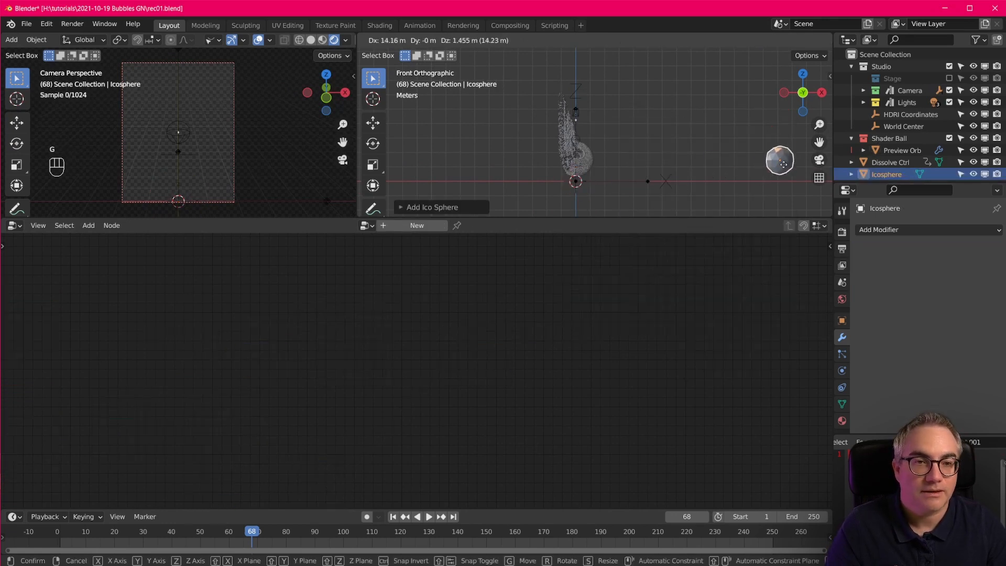
click(781, 167)
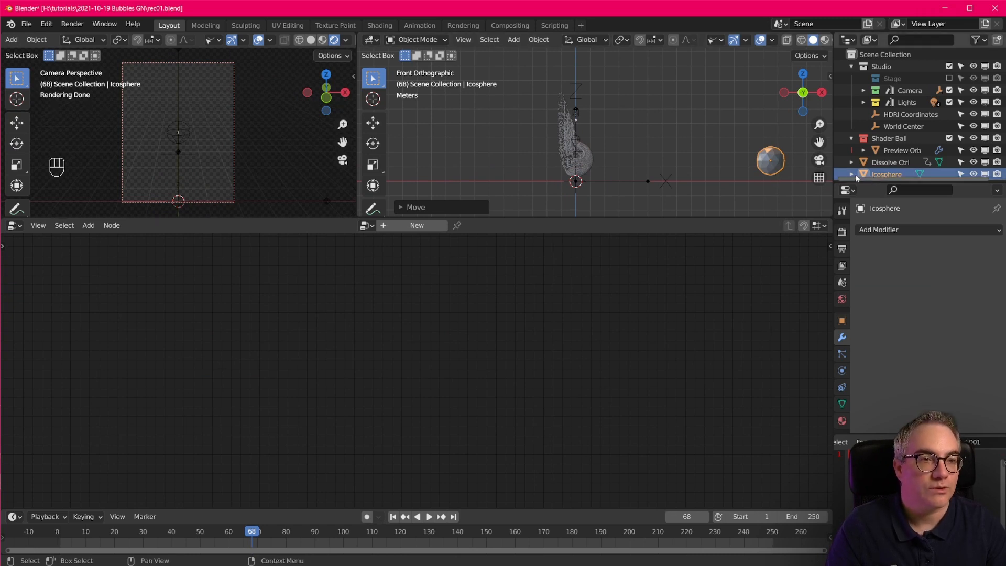
Reselect the Preview Orb and add an Instance on Points node between Set Position and Group Output, just below their link
click(583, 168)
click(888, 156)
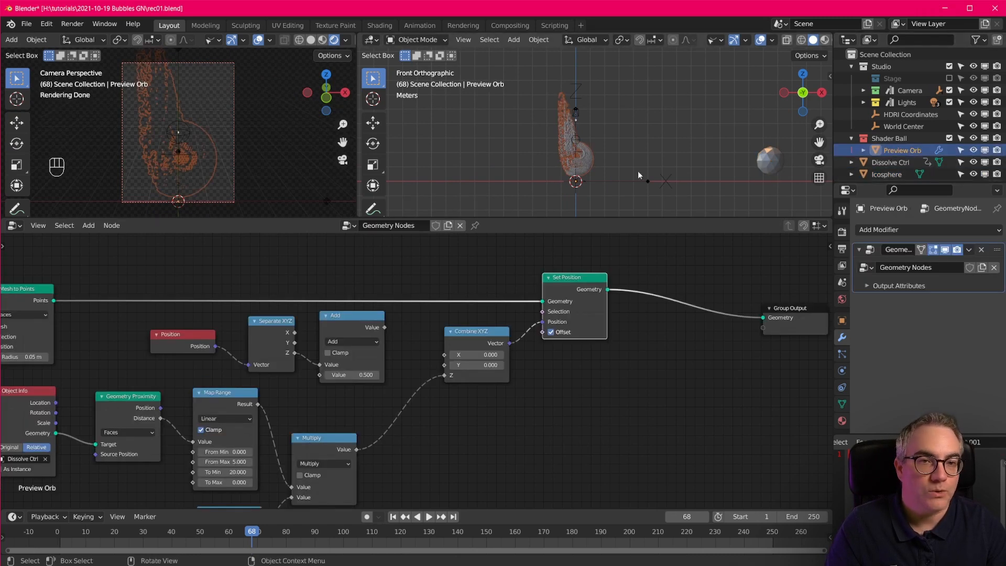
middle_drag(651, 350, 608, 340)
key(shift+a)
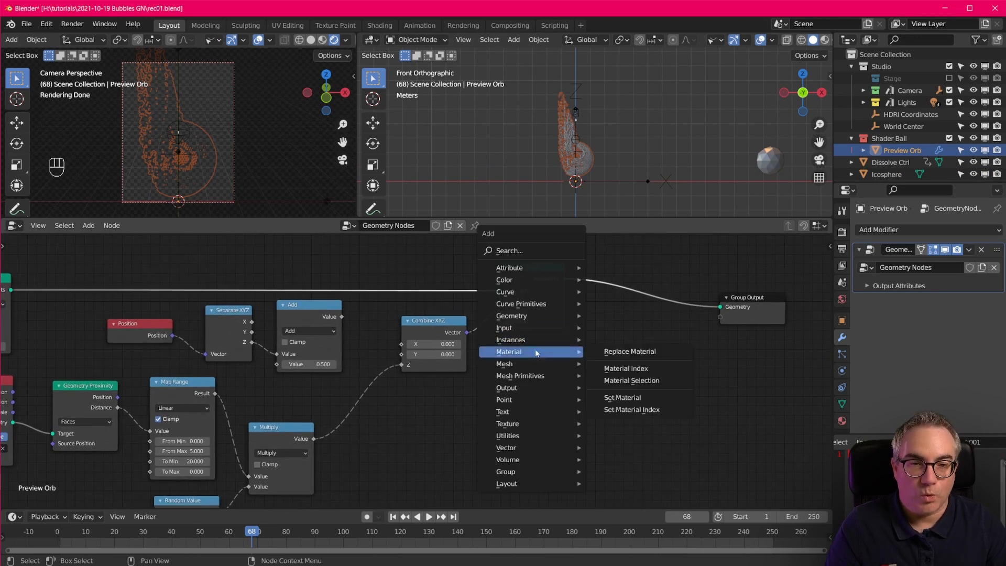
mouse_move(537, 342)
click(638, 340)
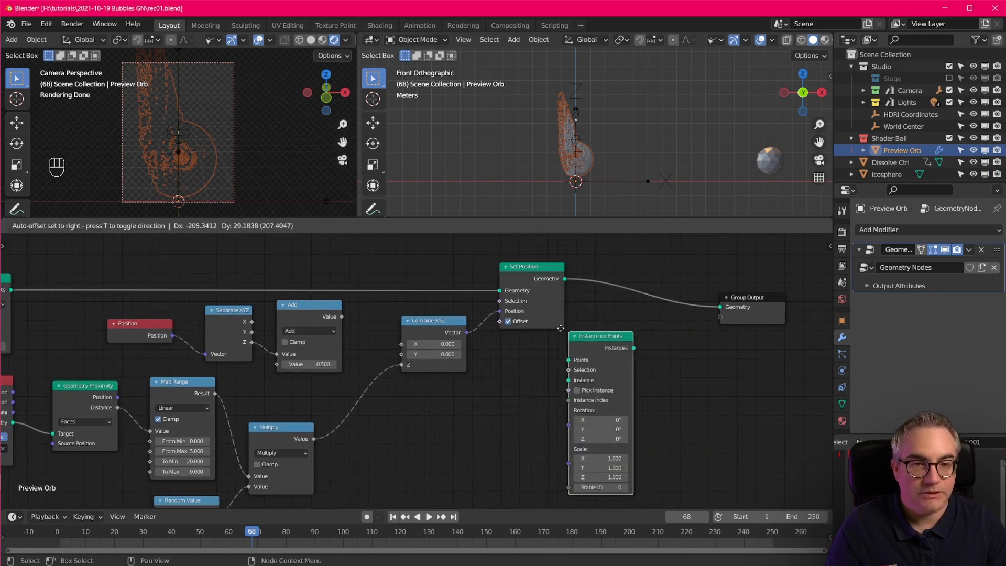
click(608, 325)
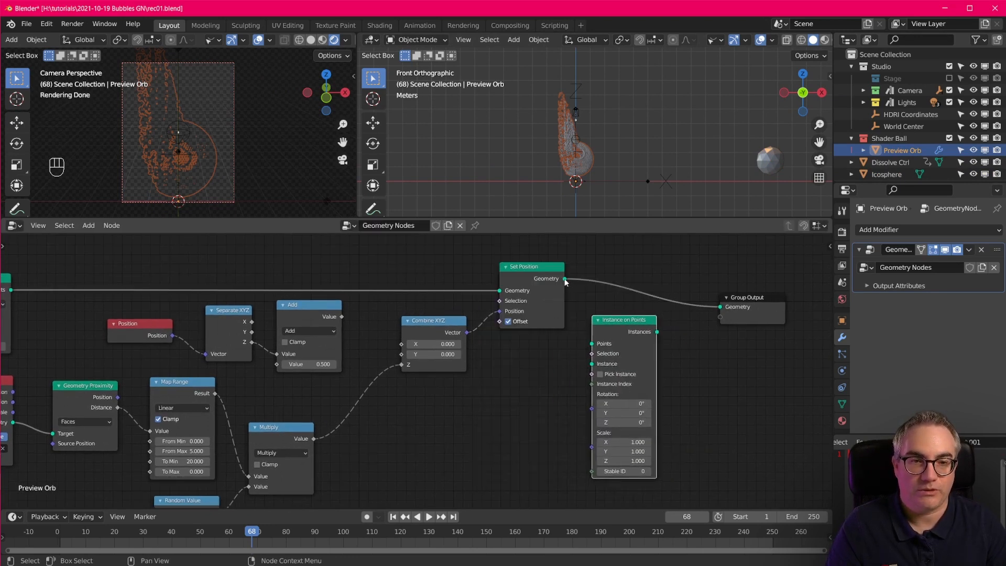
drag(609, 321, 613, 318)
Connect Set Position's Geometry to Points on Instance on Points, link Instances to Group Output, and shift the node toward the output
drag(565, 279, 597, 341)
drag(662, 329, 721, 307)
drag(624, 327, 640, 327)
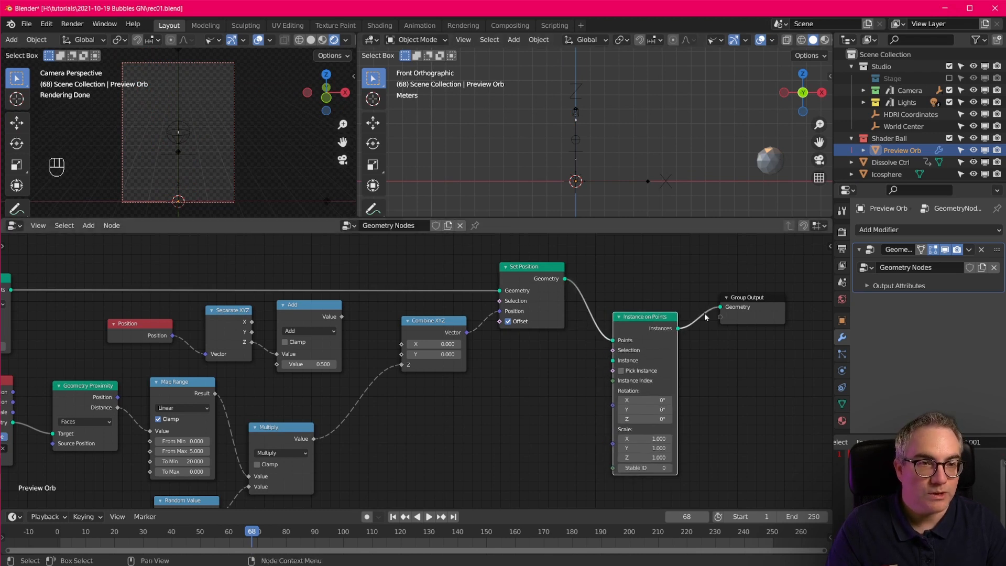
Add an Object Info node below Set Position, beside Instance on Points
drag(612, 361, 490, 372)
key(shift+a)
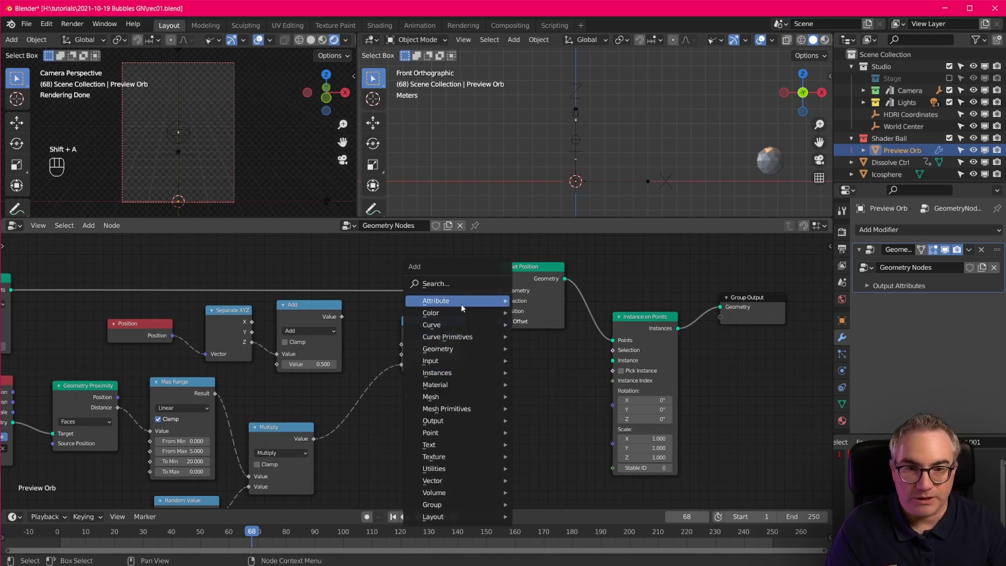
mouse_move(460, 361)
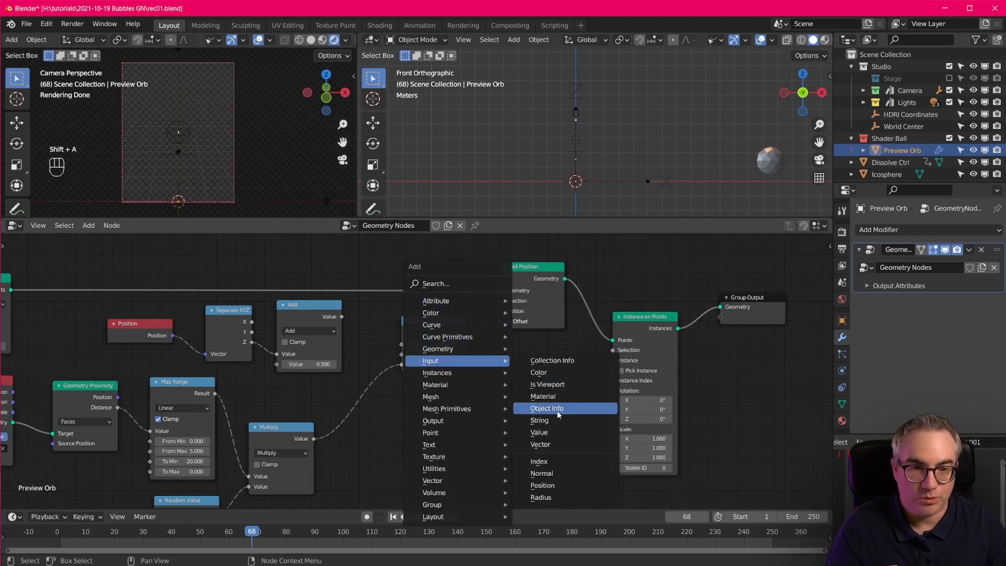
click(559, 411)
click(507, 369)
Choose the Icosphere as the Object Info object and connect its Geometry to the Instance input of Instance on Points
click(564, 447)
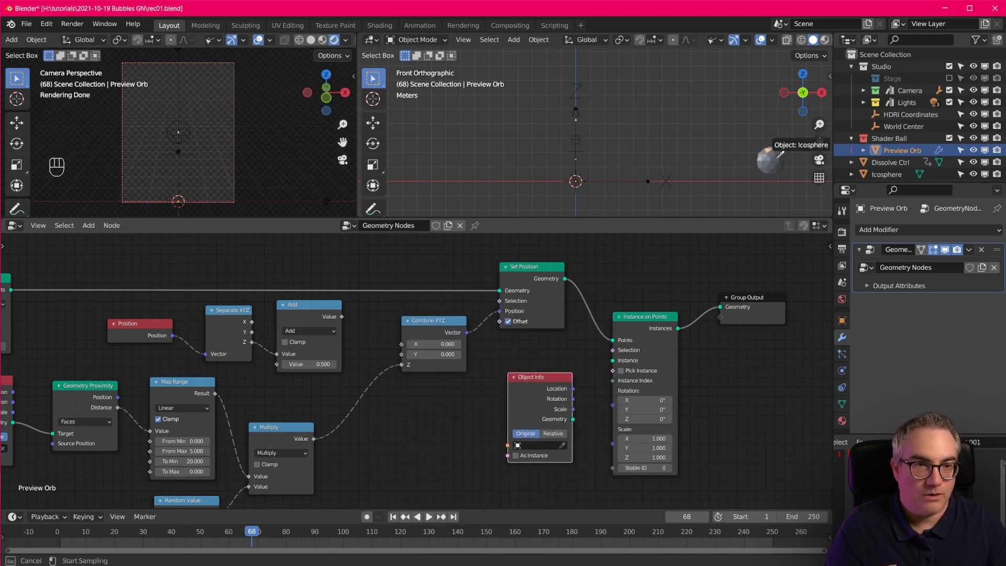
click(768, 160)
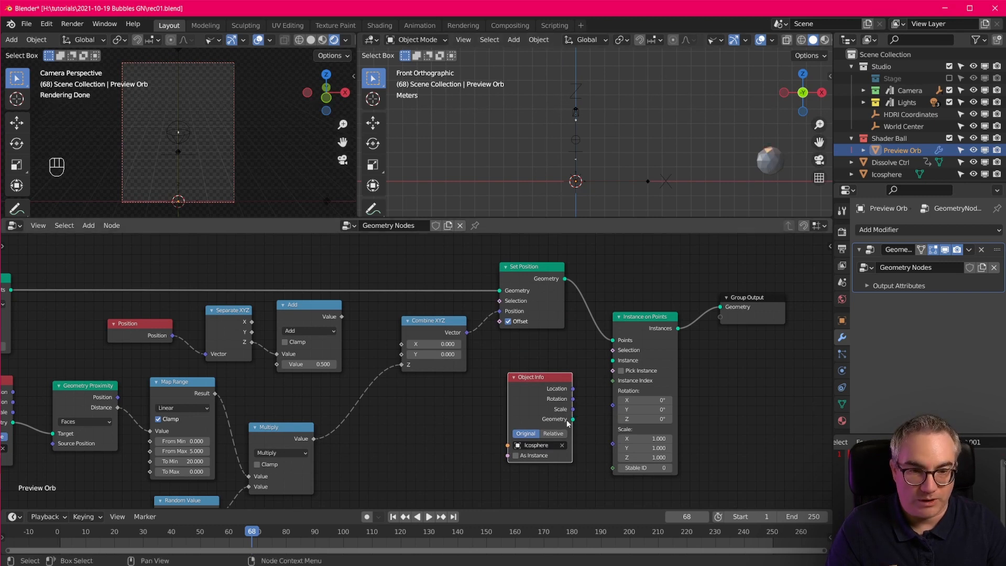
drag(573, 419, 620, 362)
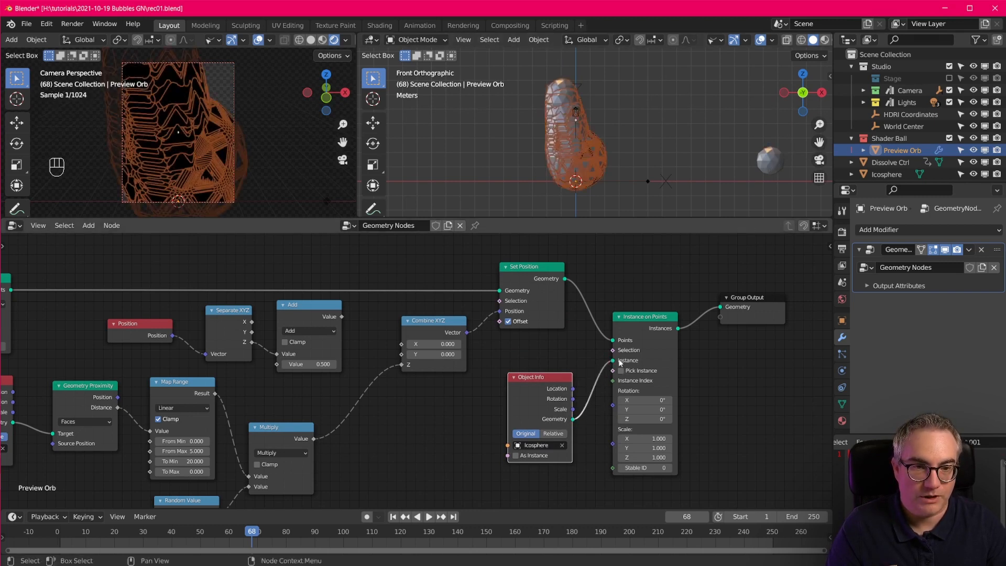
Scale the Icosphere's mesh down to about 0.11 in Edit Mode and return to Object Mode
scroll(580, 139, up, 2)
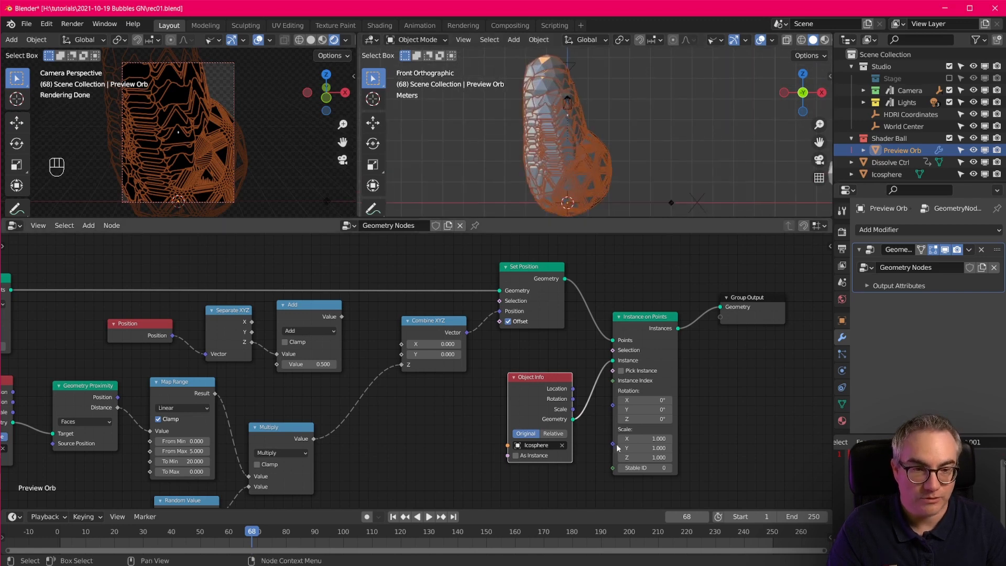
scroll(719, 124, down, 3)
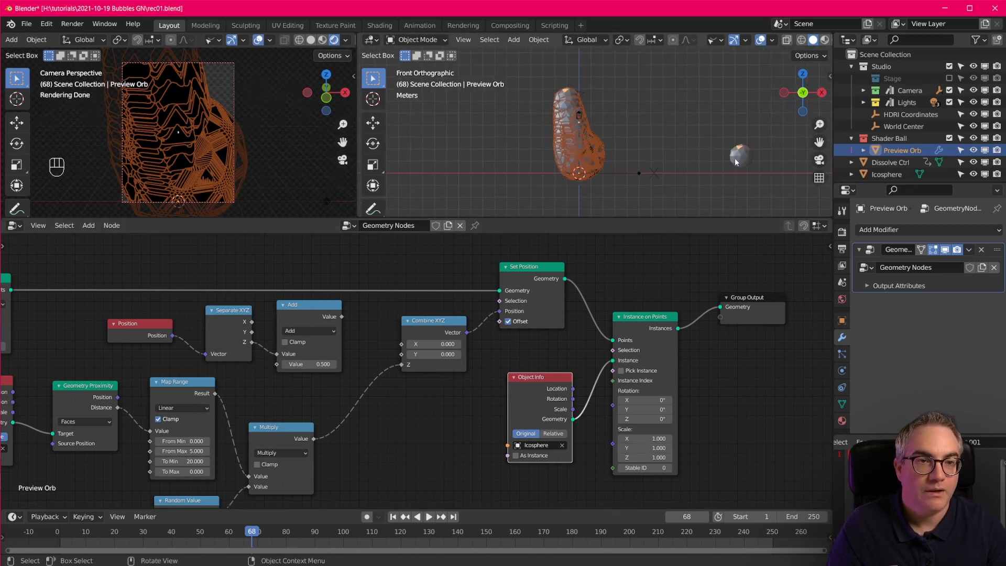
click(736, 157)
key(Tab)
key(s)
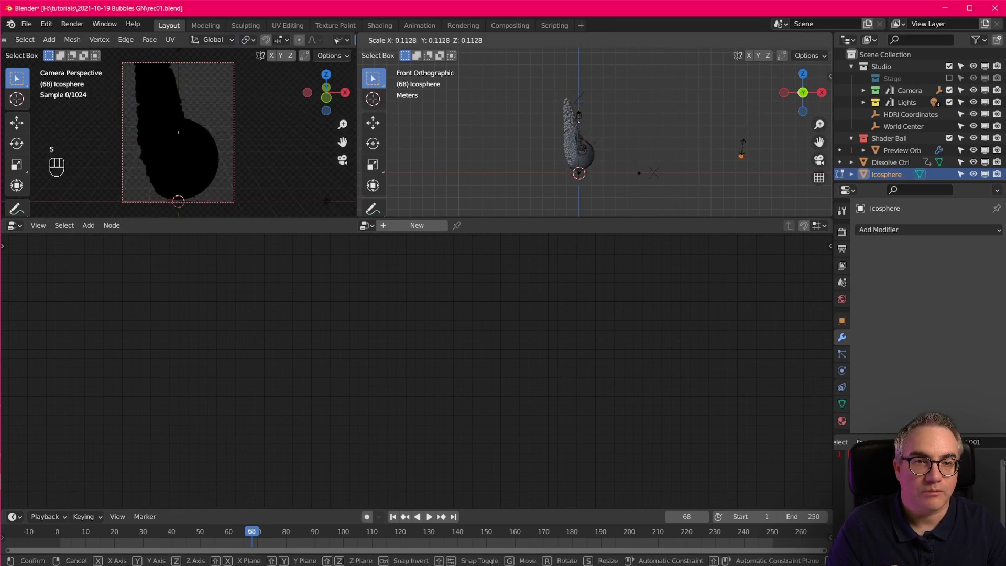
click(638, 173)
scroll(618, 172, up, 4)
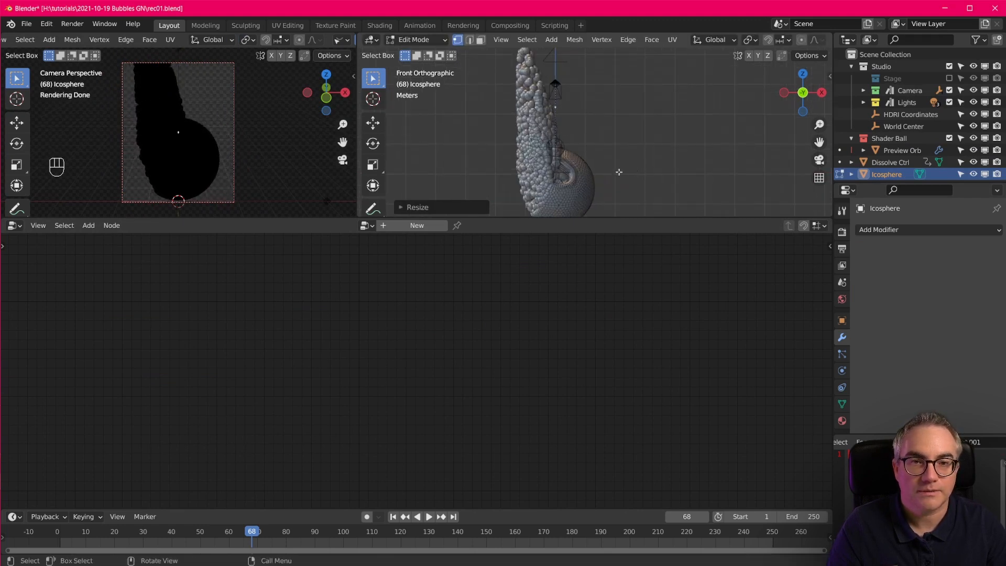
key(Tab)
scroll(567, 165, up, 3)
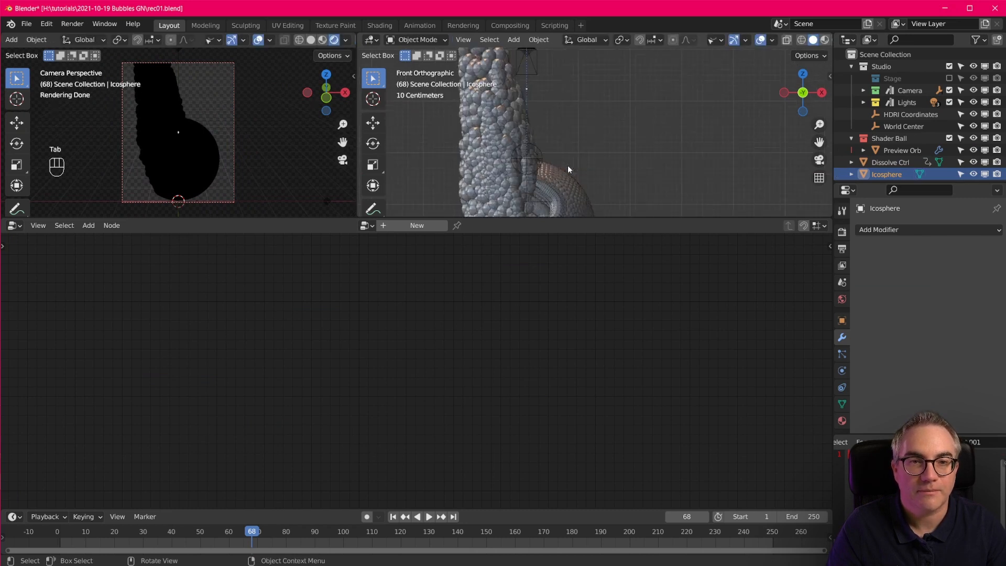
scroll(597, 137, down, 4)
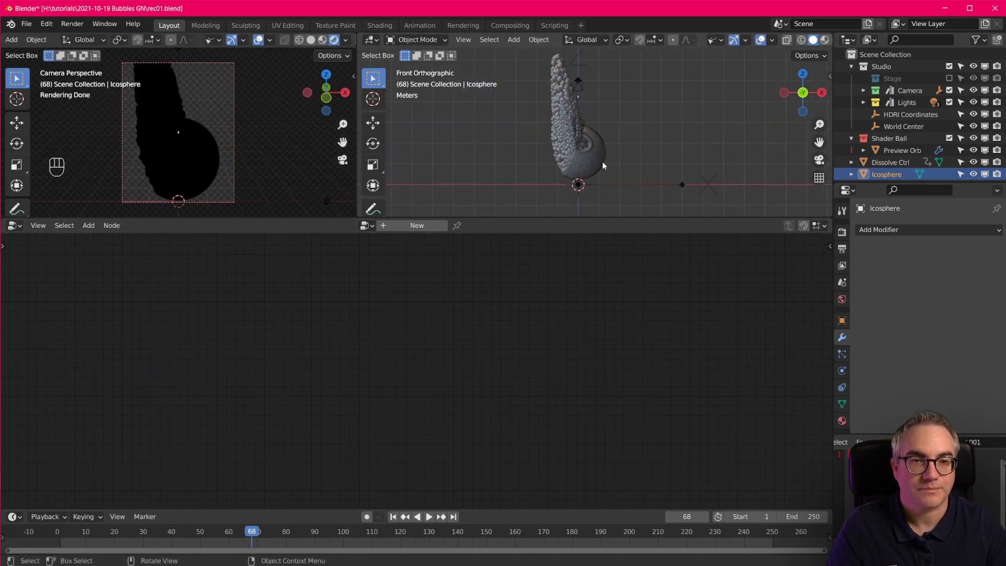
Reselect the Preview Orb, move Object Info closer to Set Position, and set the Instance on Points scale to 0.1 on all axes
click(580, 159)
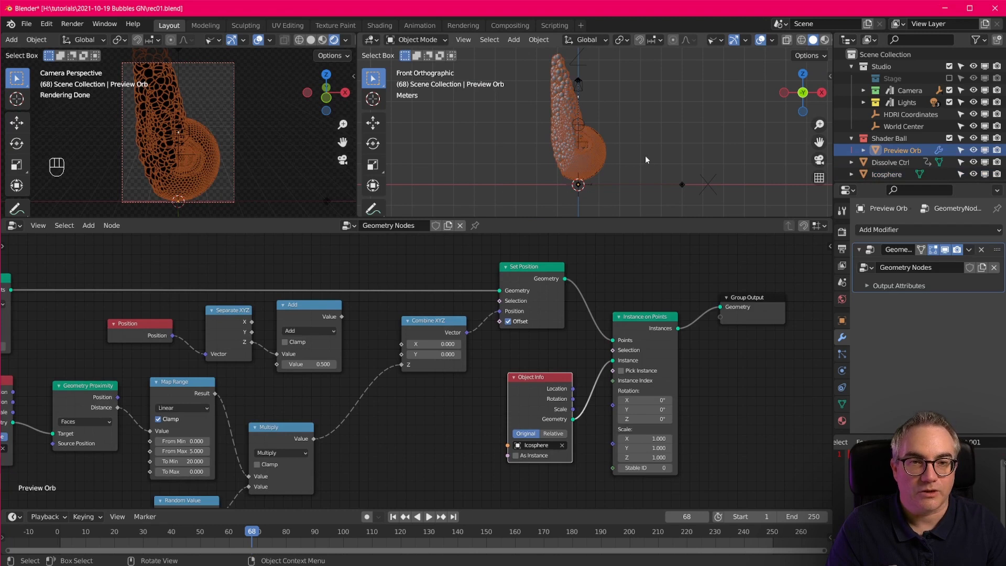
drag(548, 379, 540, 365)
scroll(650, 449, up, 1)
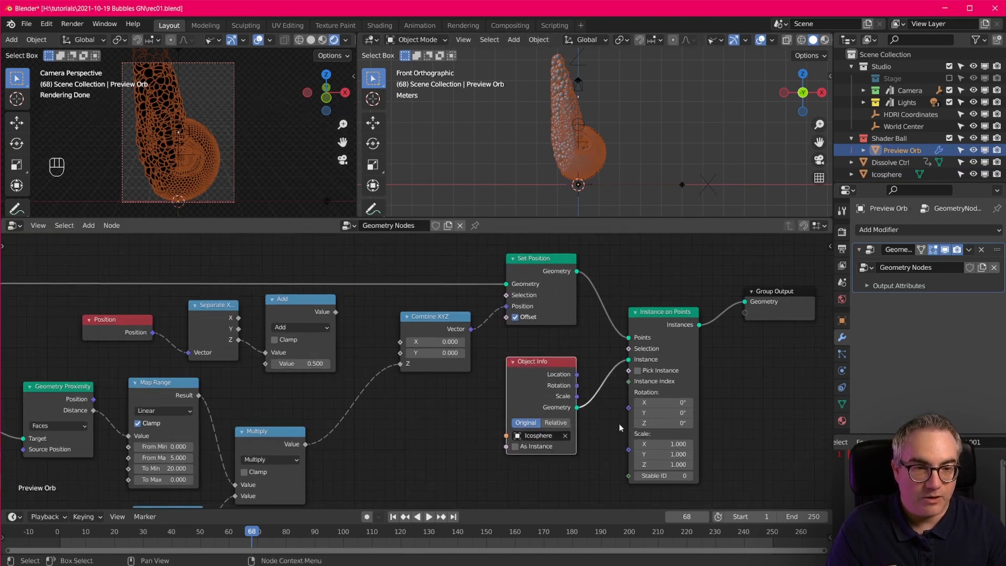
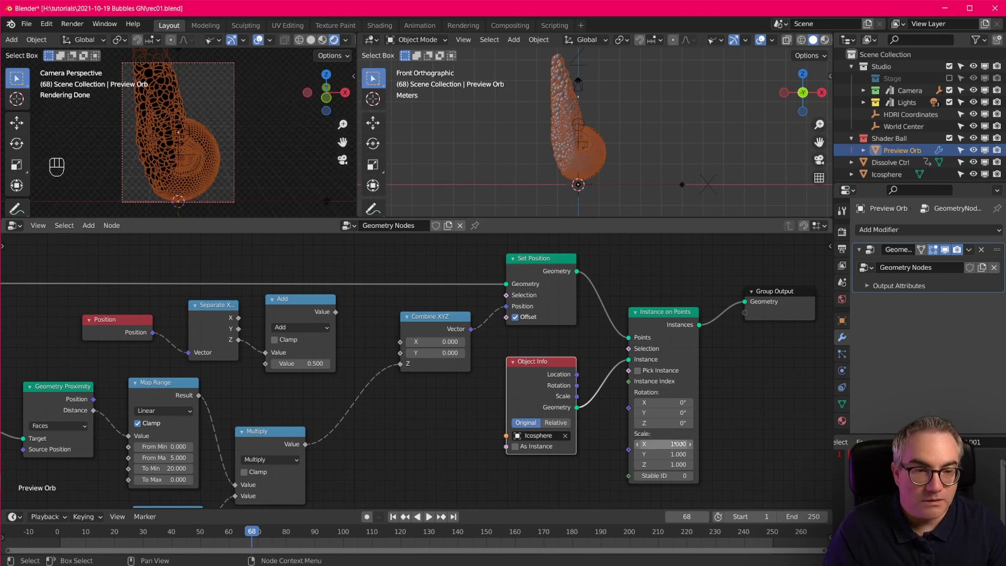
key(Return)
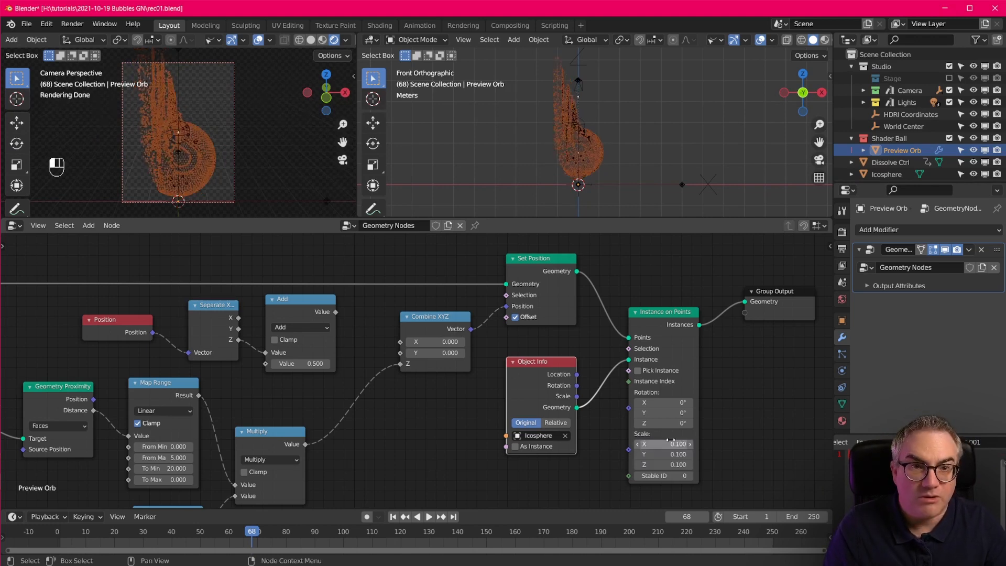
scroll(622, 126, up, 3)
scroll(184, 115, up, 2)
scroll(184, 114, down, 1)
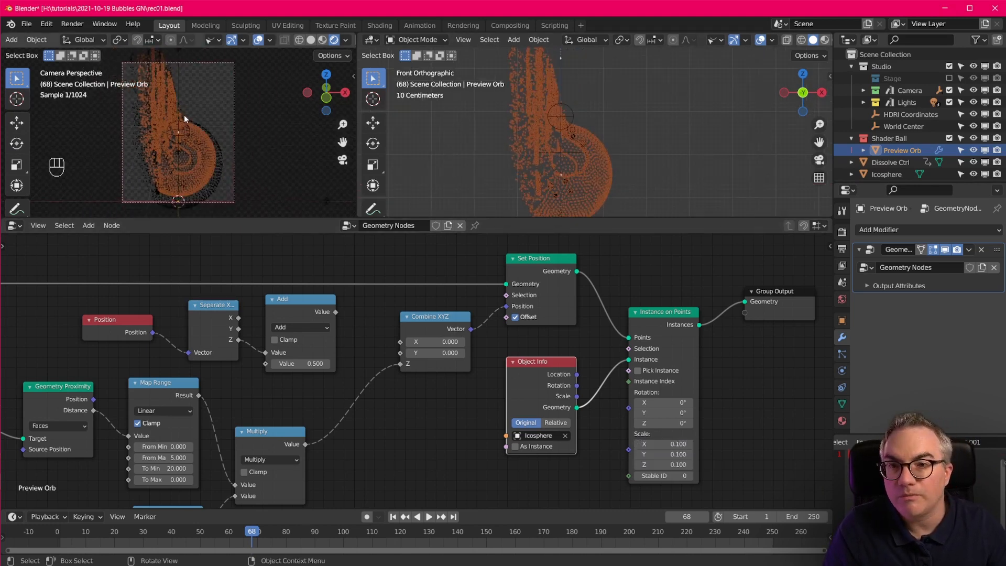
scroll(643, 187, down, 3)
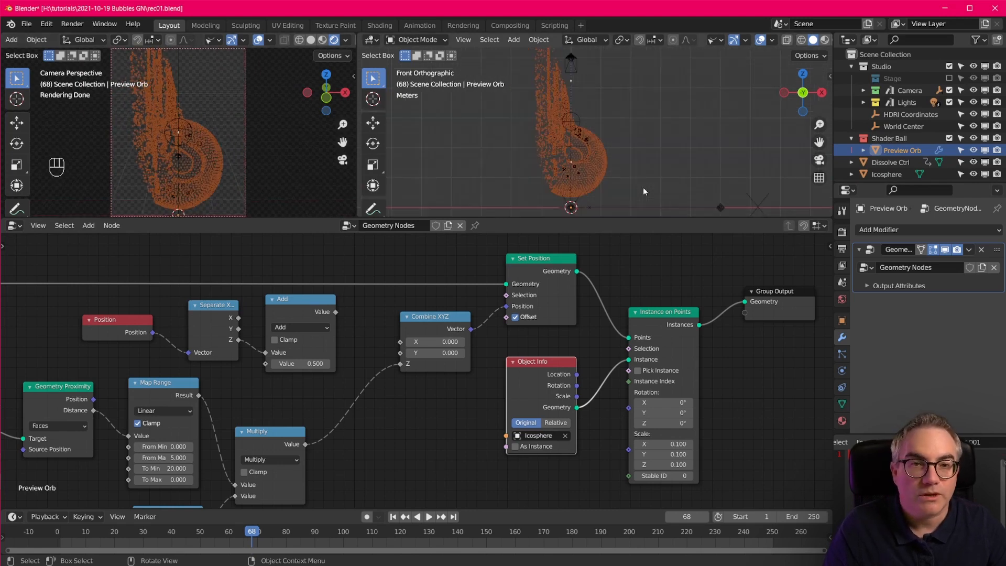
Select the Icosphere and give it a new material named Bubble
scroll(714, 173, down, 5)
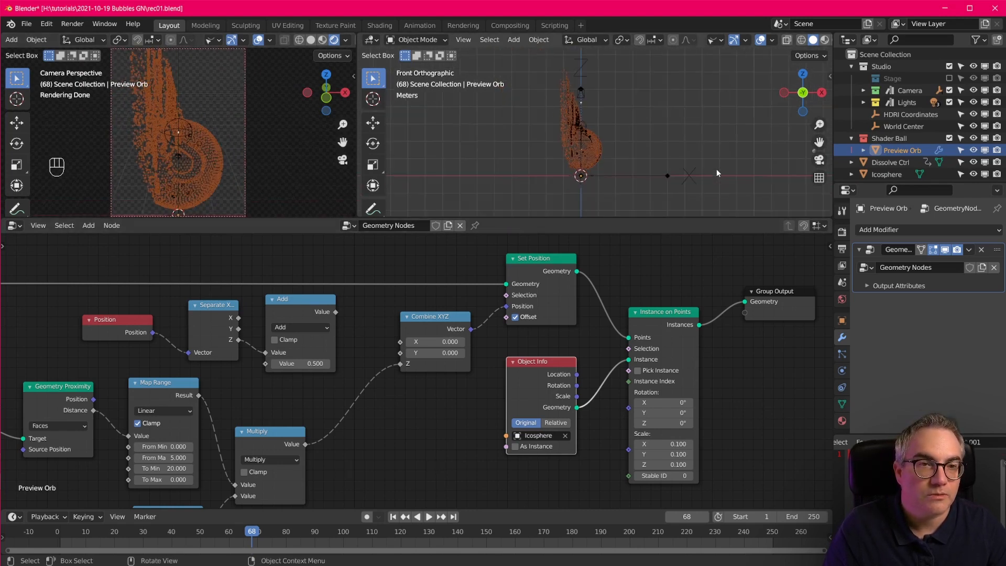
shift+middle_drag(748, 159, 664, 114)
scroll(732, 195, up, 2)
click(799, 206)
key(KP_1)
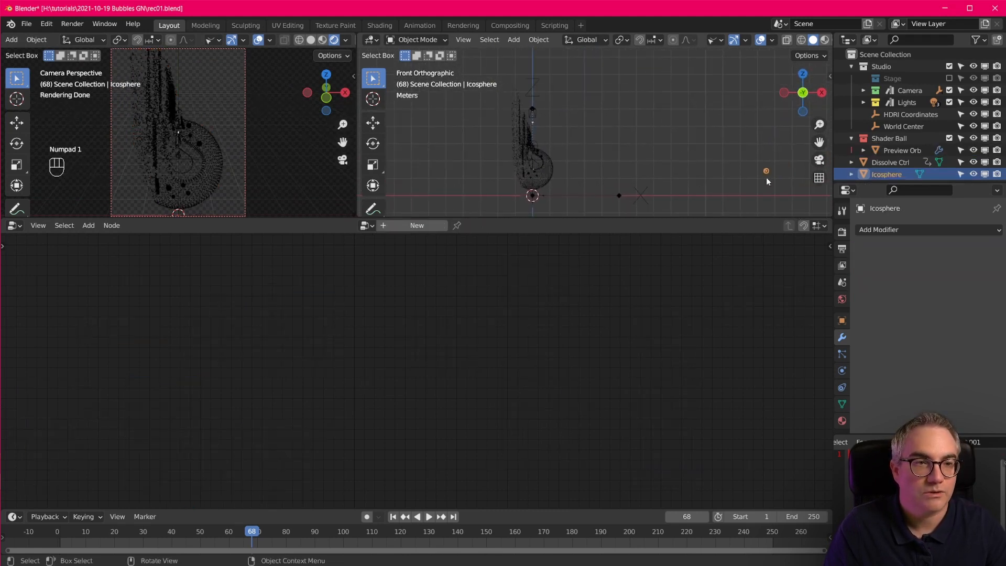
click(842, 422)
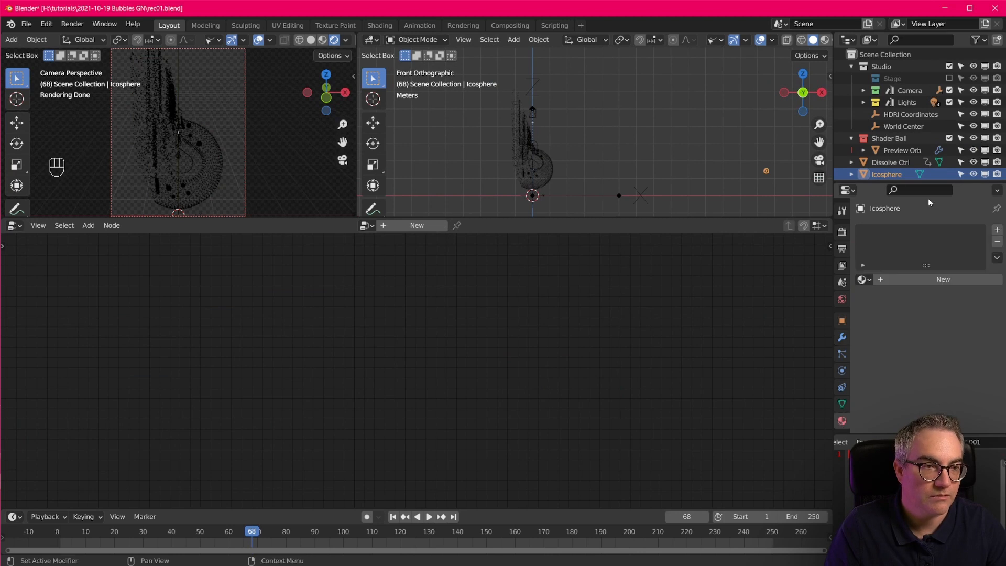
click(922, 278)
text(Bubble)
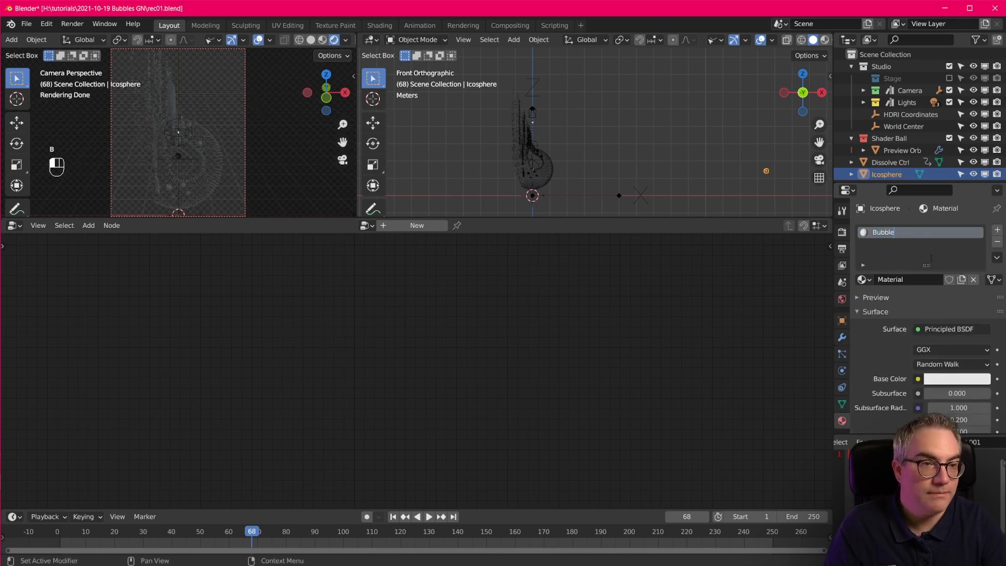
key(Return)
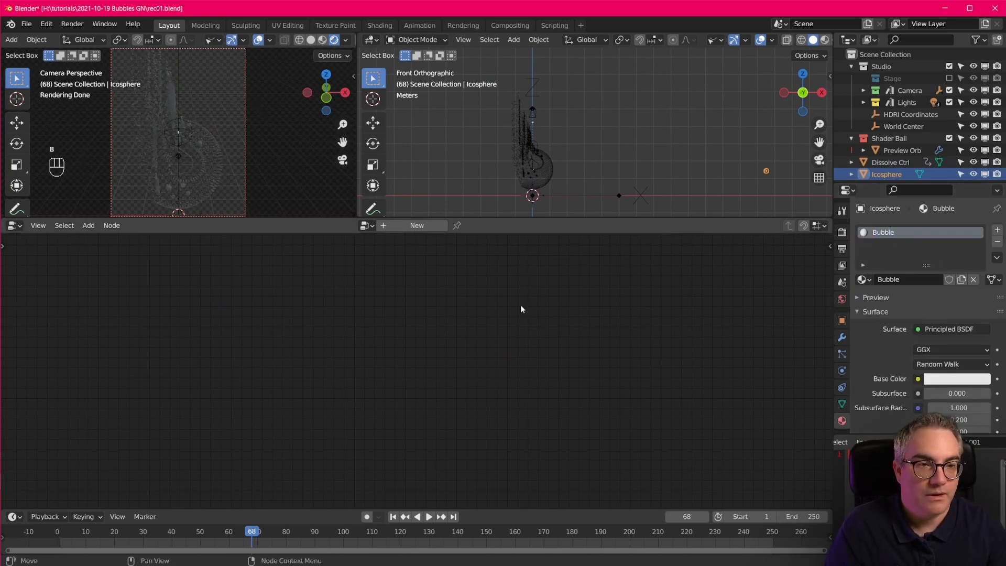
Switch the node area to the Shader Editor, frame the Bubble material's nodes and delete the Principled BSDF
click(14, 225)
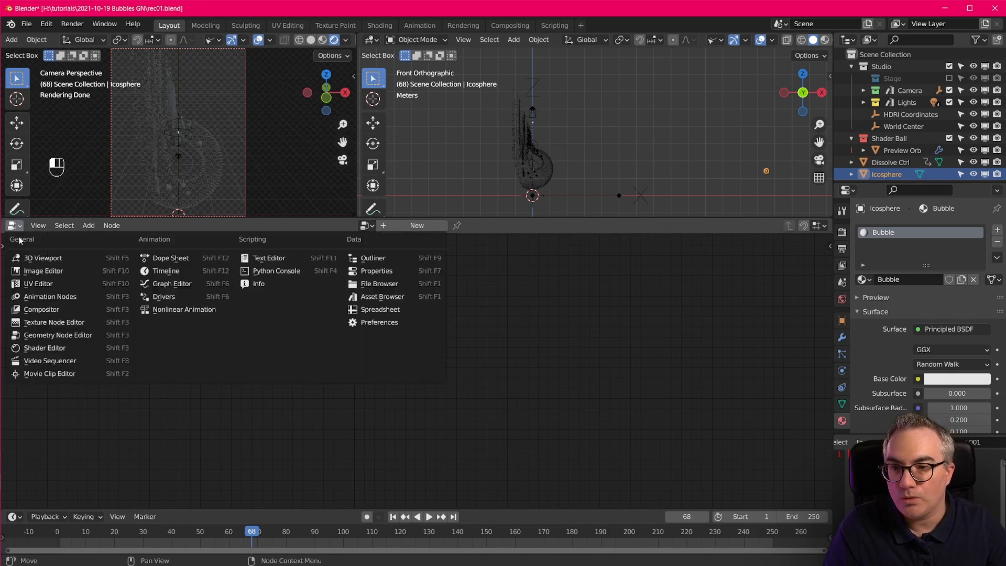
click(74, 348)
key(Home)
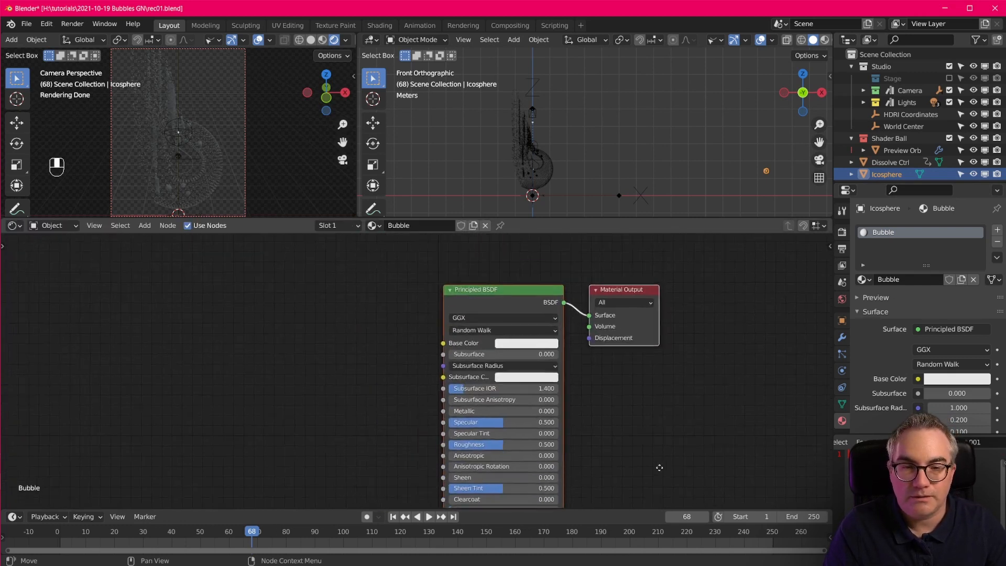
click(508, 304)
key(x)
Add a Glass BSDF to the Bubble material and connect its BSDF output to the Surface input of Material Output
key(shift+a)
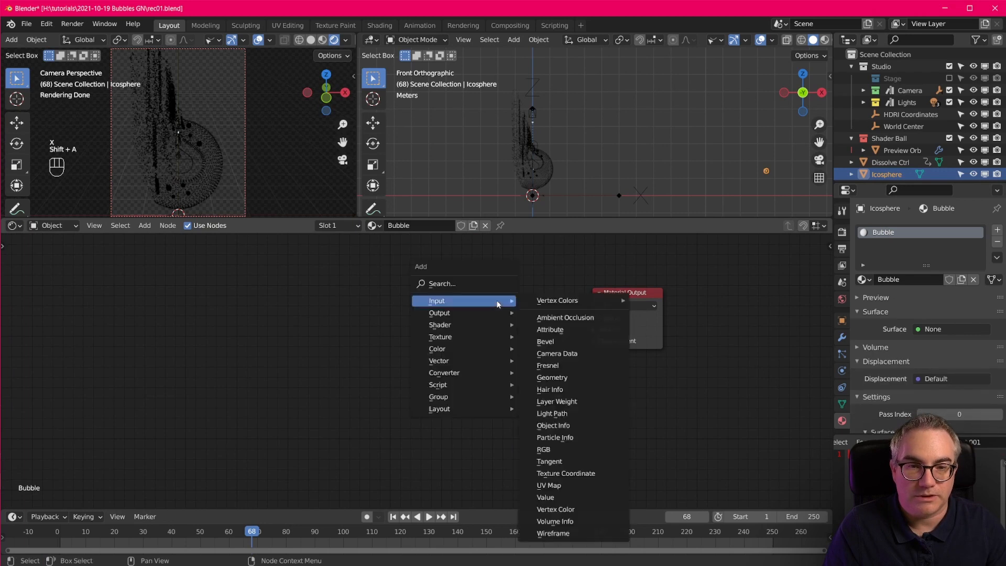
mouse_move(471, 325)
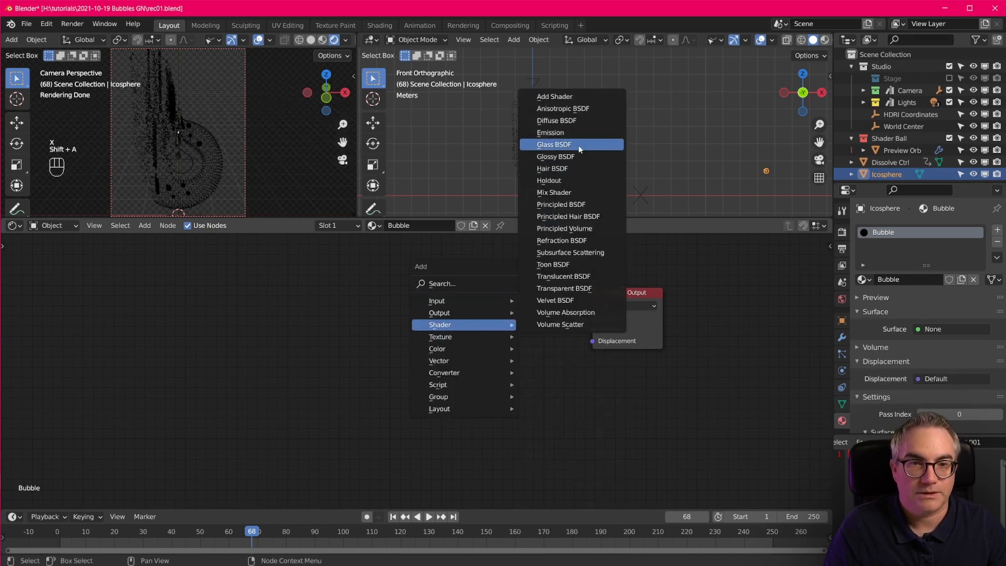
click(554, 144)
click(495, 315)
drag(533, 306, 594, 318)
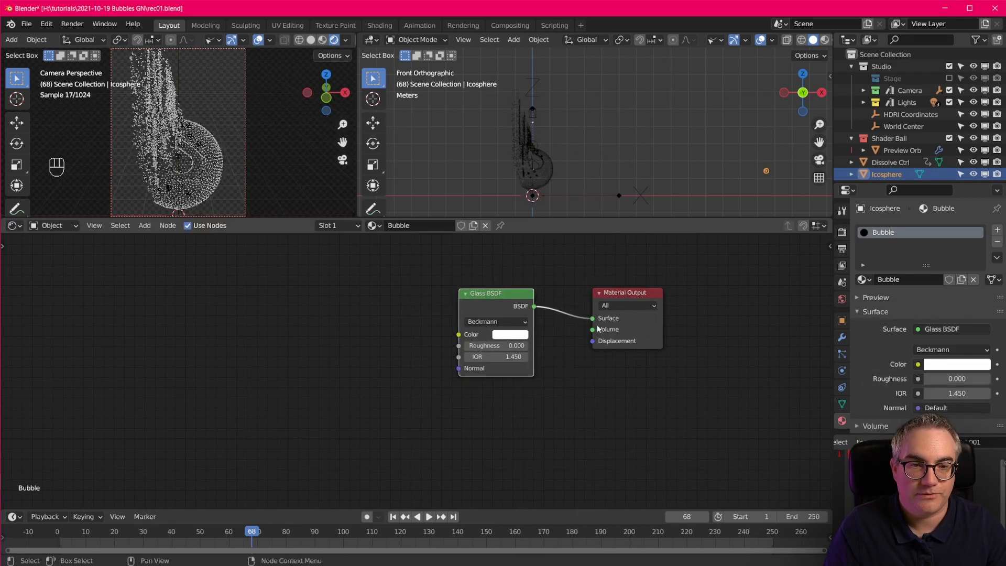
Examine the bubbles up close in the rendered camera view, as well as the Preview Orb's Plastic White material nodes
scroll(181, 137, up, 3)
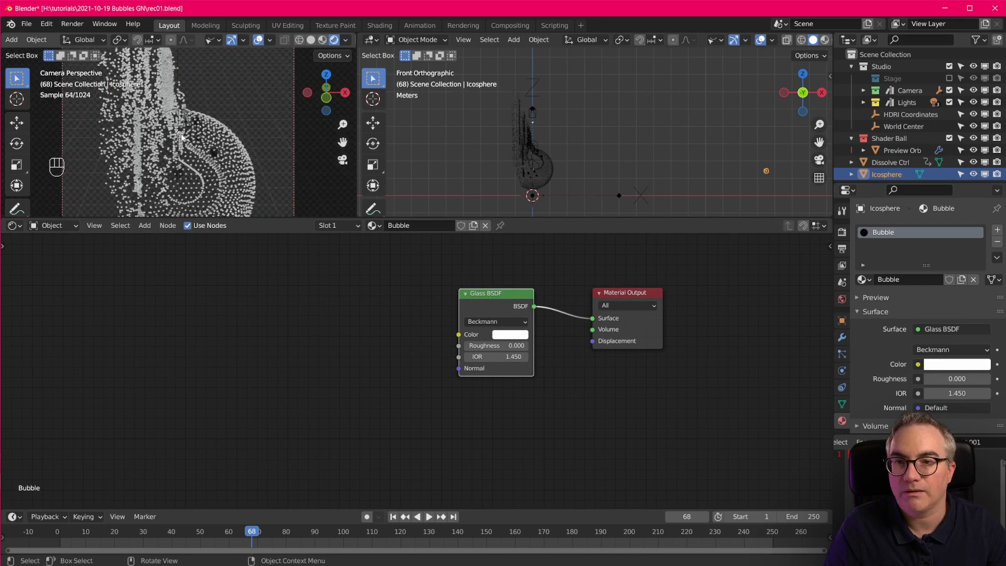
scroll(182, 138, up, 2)
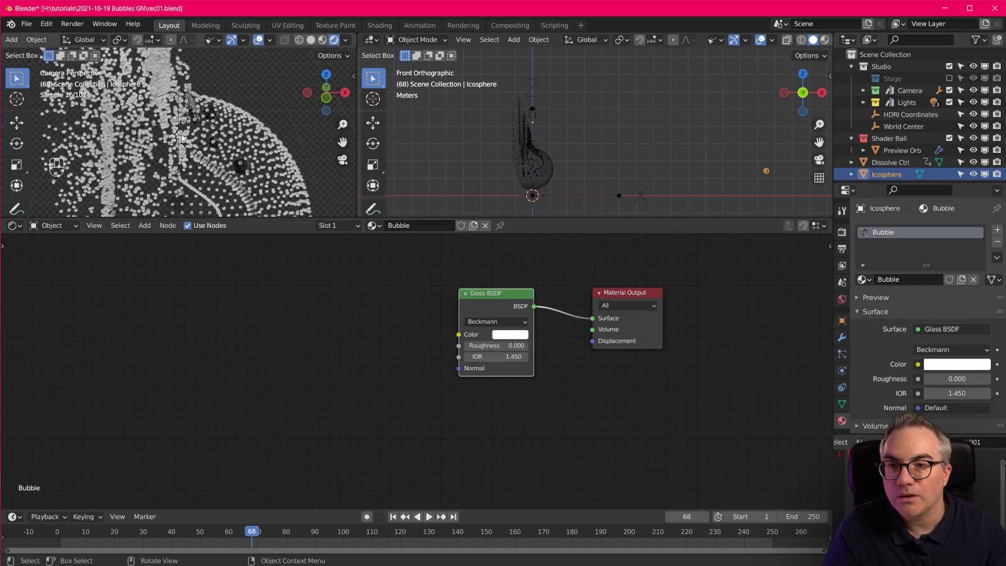
click(540, 182)
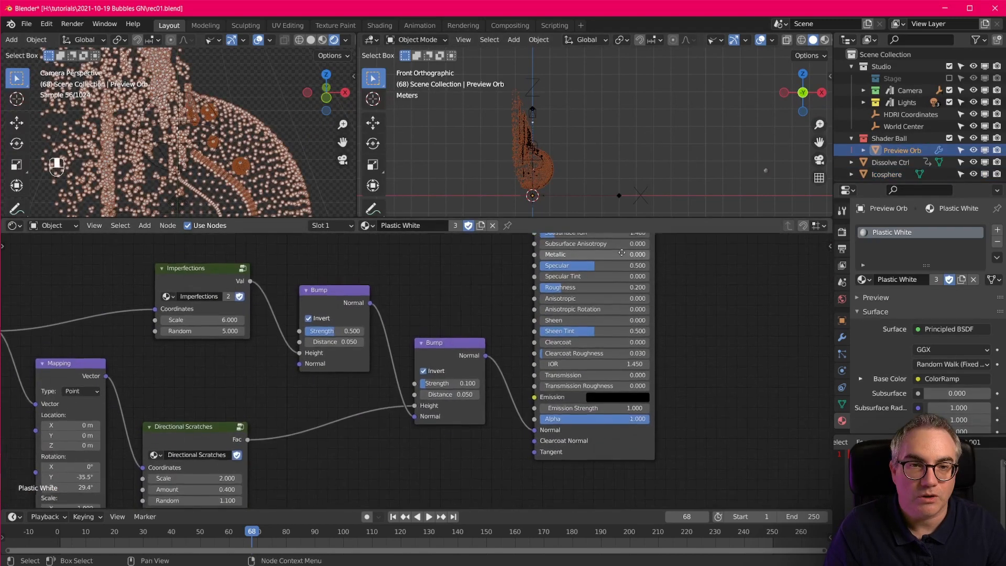
middle_drag(621, 252, 655, 378)
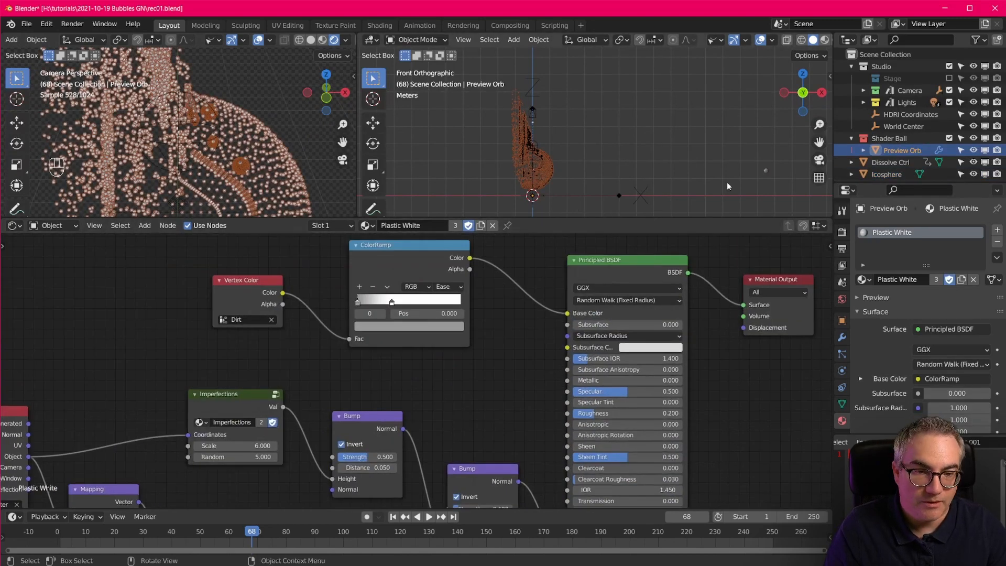
Reselect the Icosphere and set the Glass BSDF's IOR to 1.2 and its roughness to 0.05
click(769, 170)
middle_drag(379, 308, 451, 427)
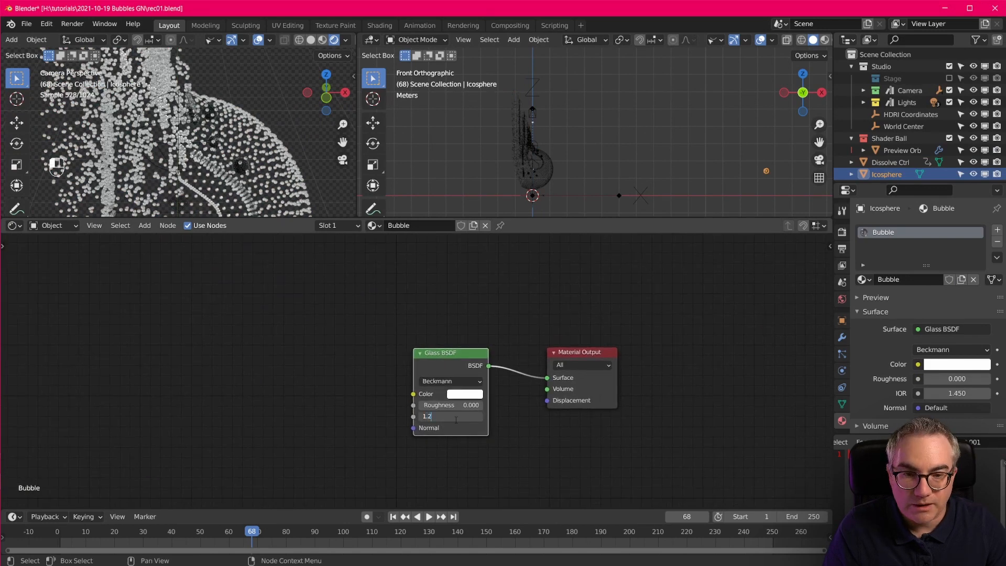
key(Return)
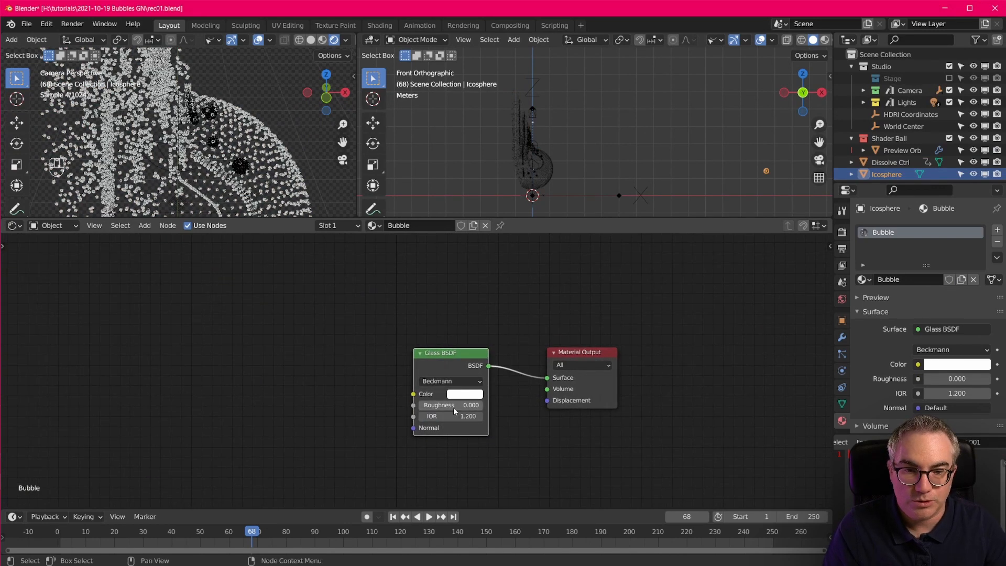
click(454, 405)
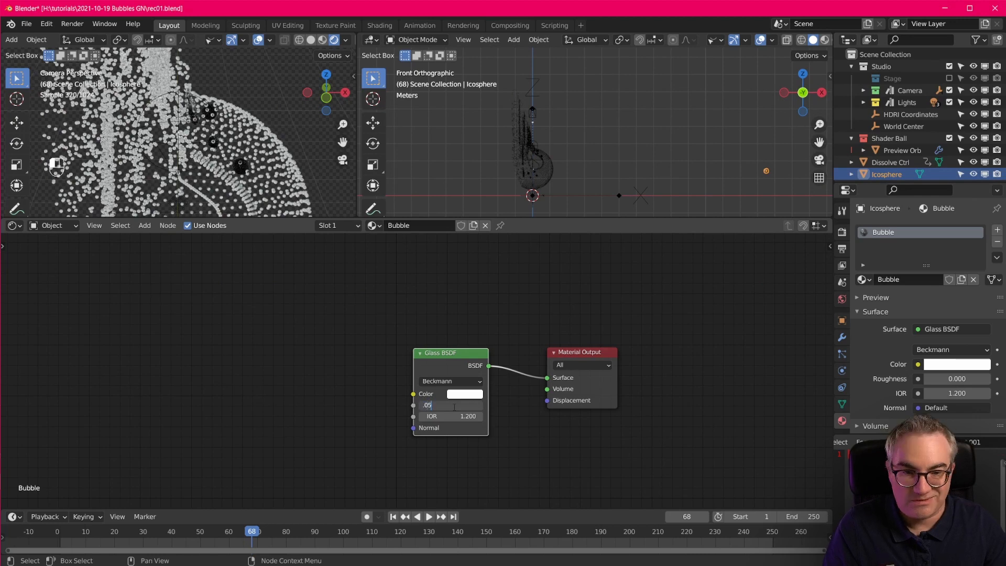
Set the roughness of the Bubble material's Glass BSDF to 0.05
text(.05)
key(Return)
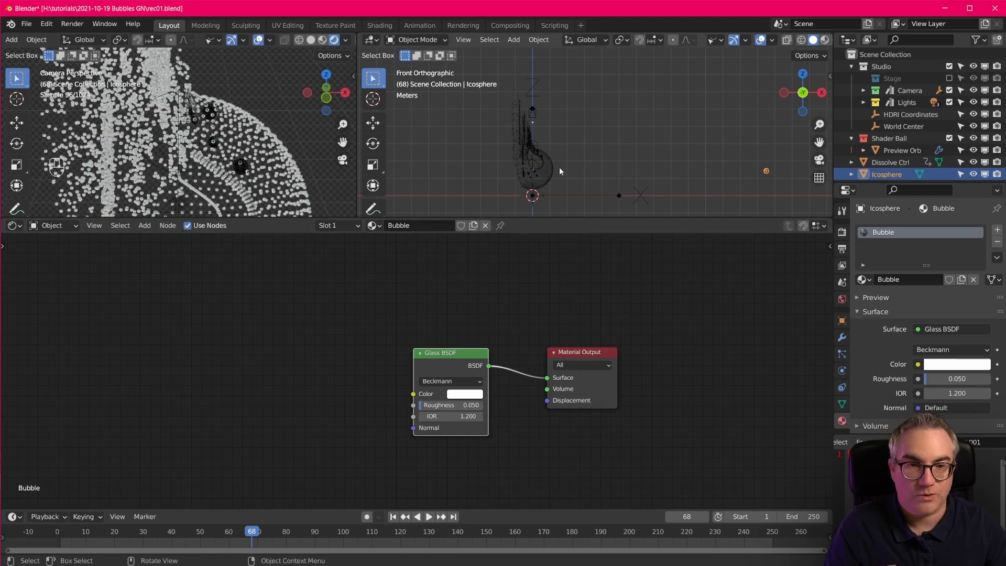
Bring up the Preview Orb's geometry node tree and set the Instance on Points scale to 0.3 on X, Y and Z
click(551, 168)
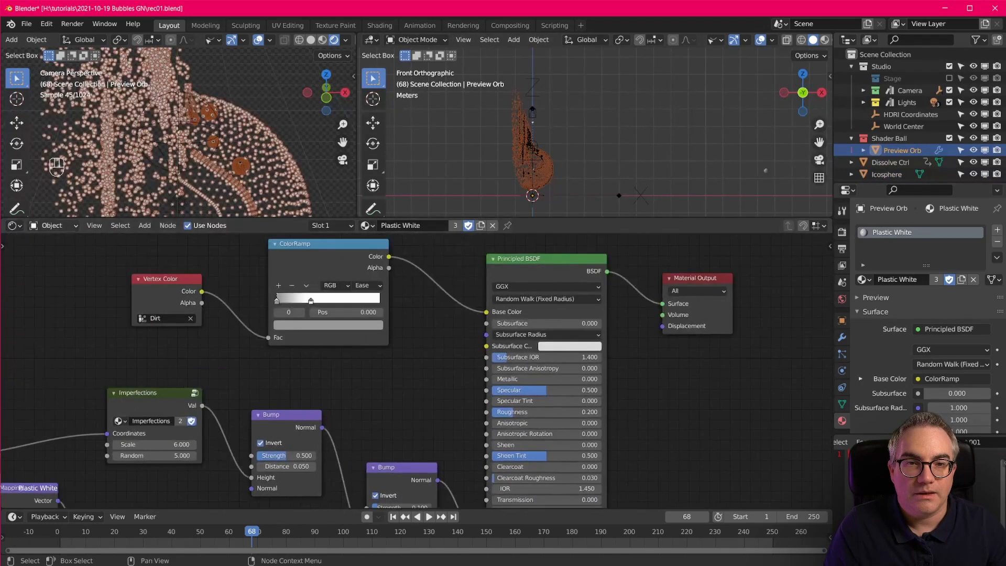
click(14, 225)
click(57, 335)
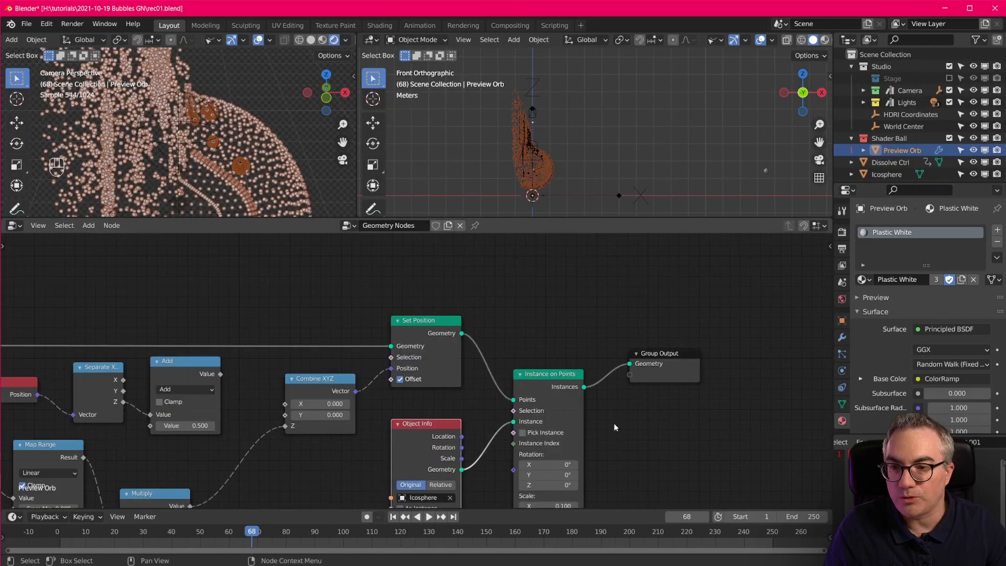
scroll(619, 422, up, 4)
double_click(647, 416)
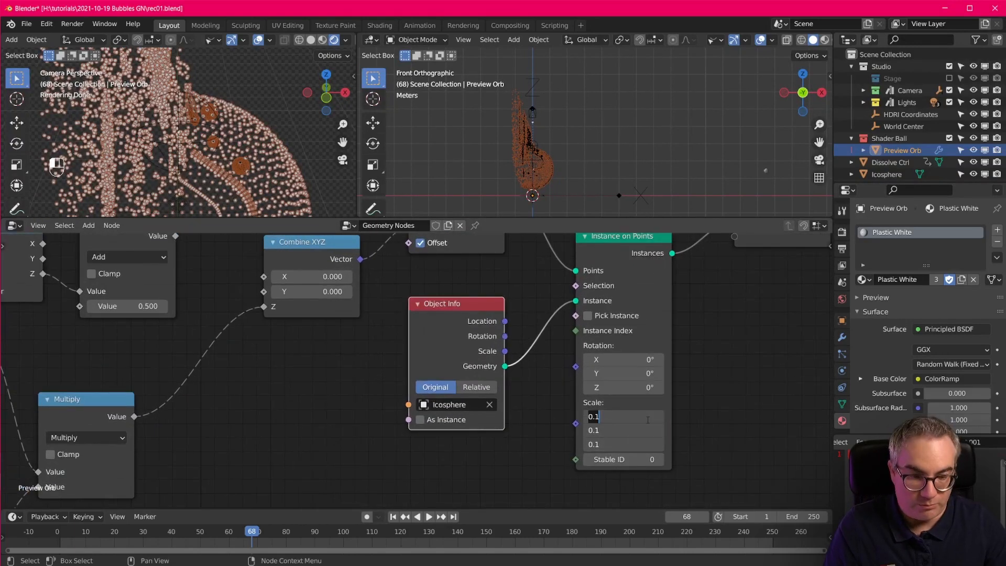
text(0.3)
key(Return)
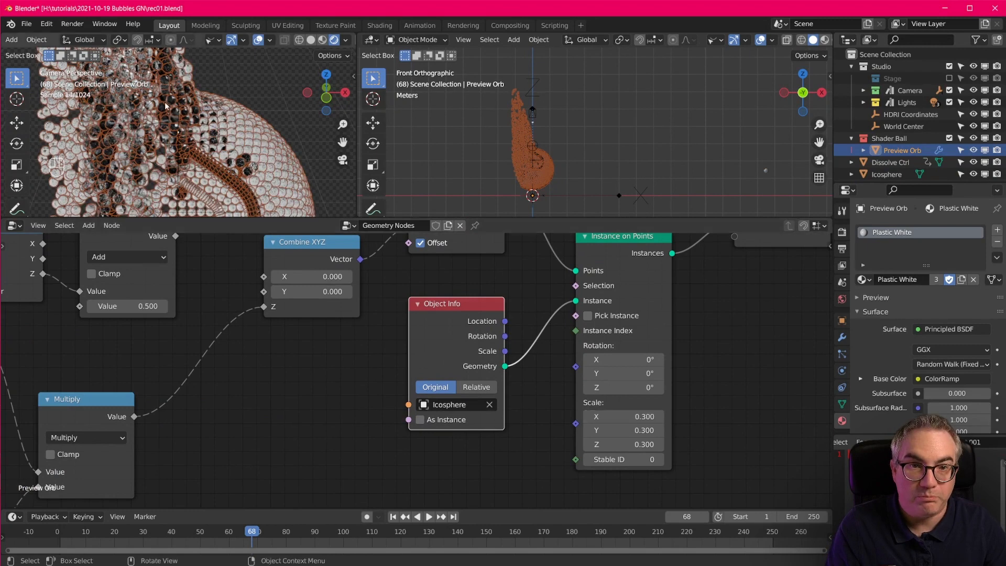
Hide the overlays in the rendered camera view and enable the Stage collection
click(258, 41)
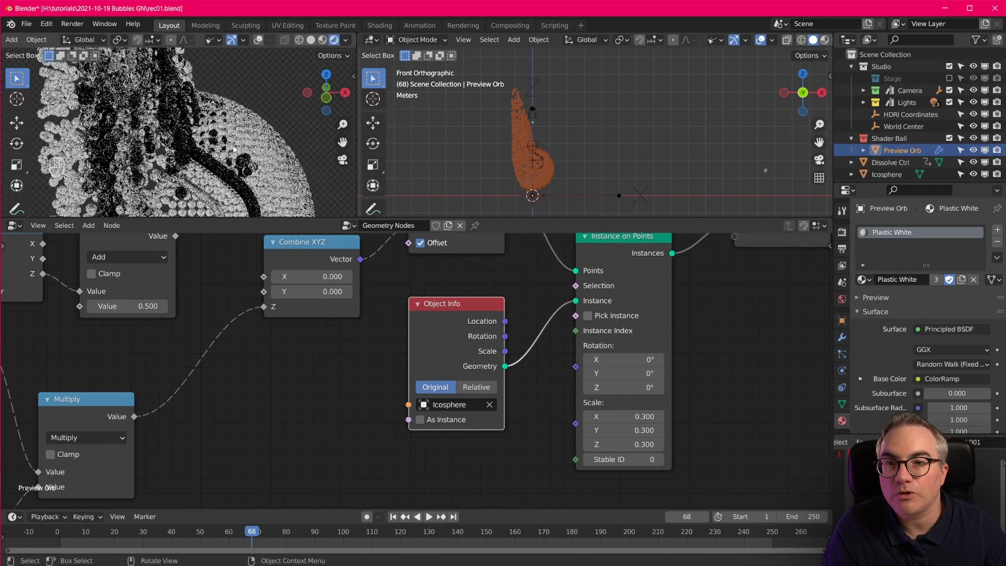
scroll(234, 149, down, 4)
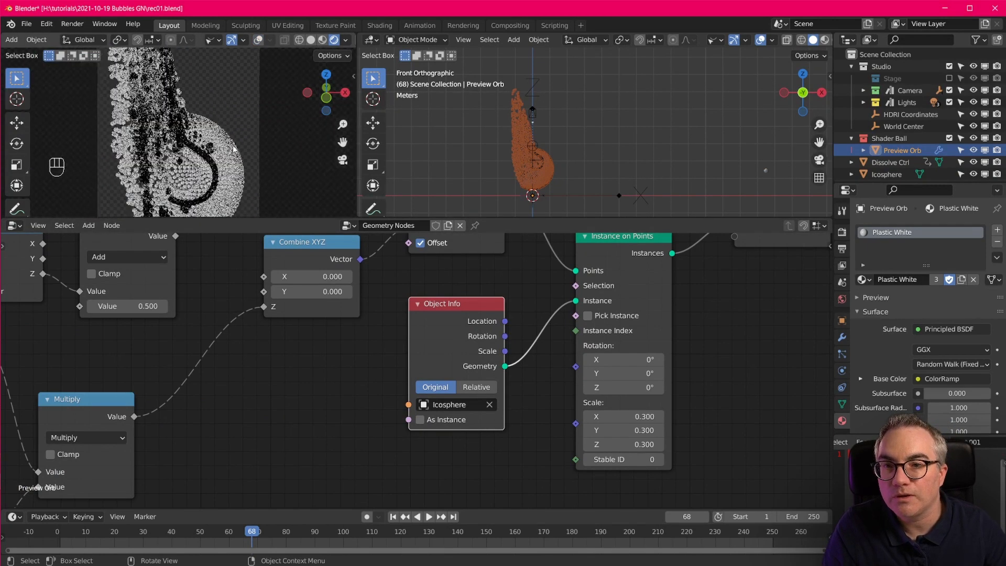
click(949, 78)
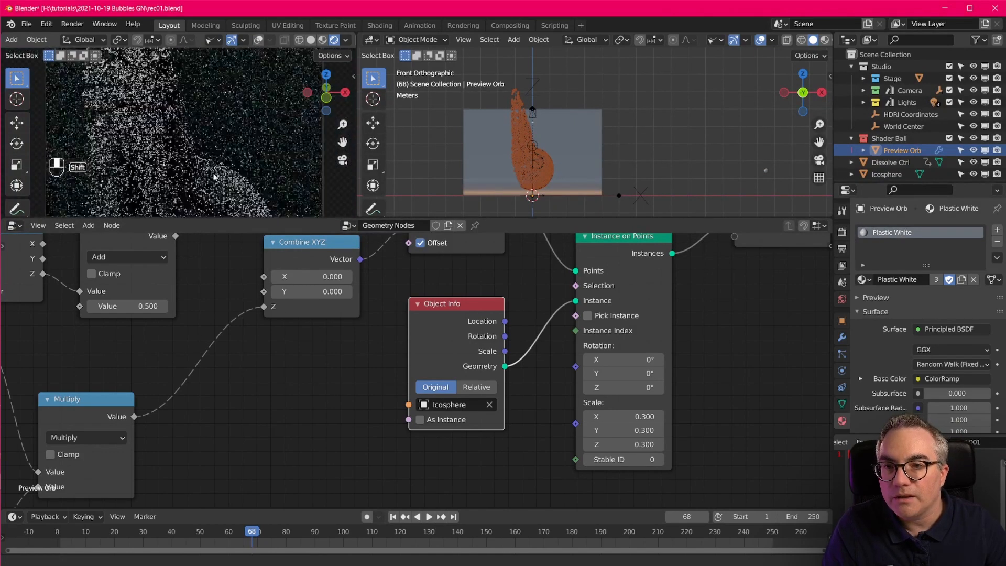
shift+middle_drag(243, 184, 212, 191)
scroll(212, 190, down, 2)
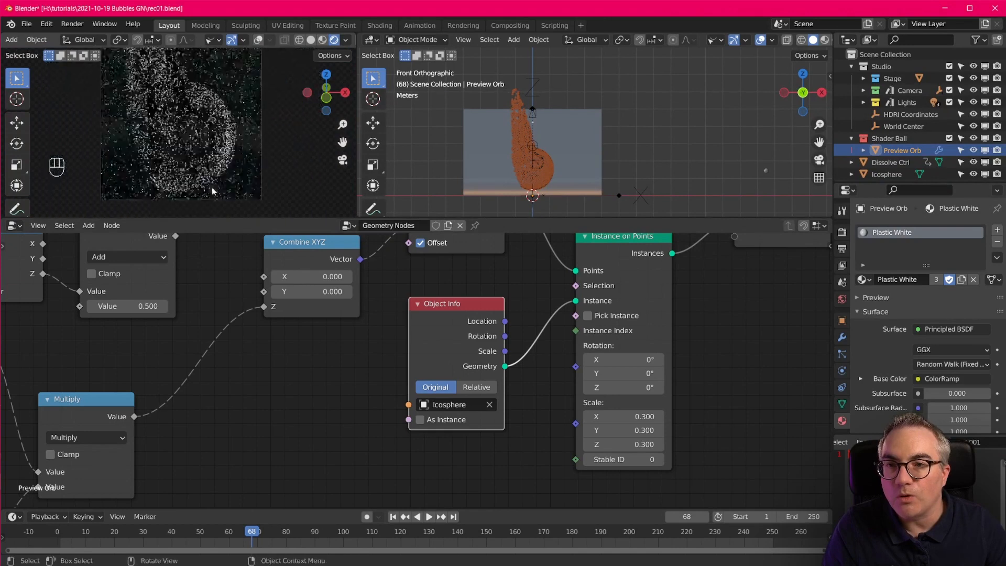
Temporarily link Group Input directly to Group Output to show the intact orb, and restore the link from Instance on Points
middle_drag(766, 439, 541, 494)
scroll(558, 400, down, 6)
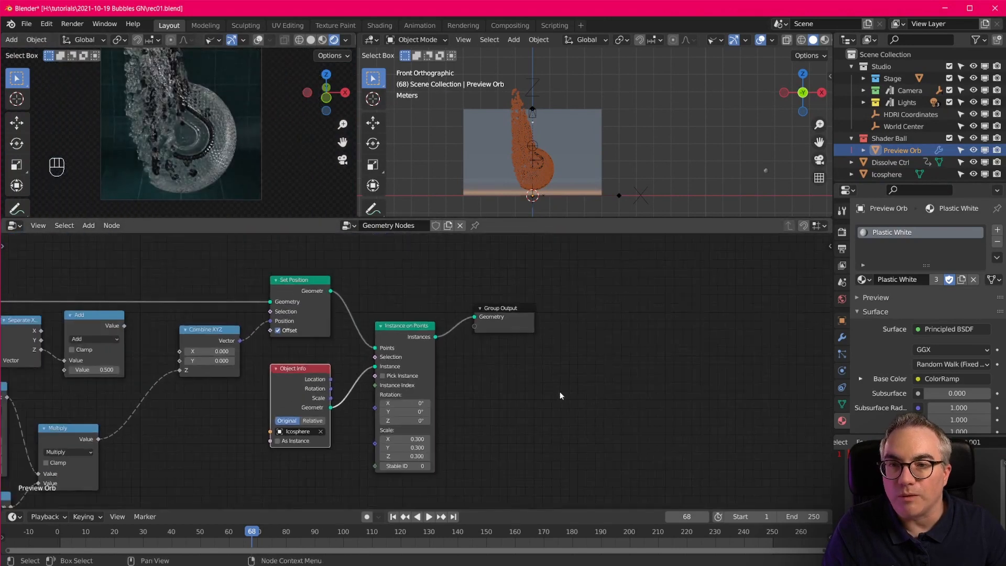
middle_drag(560, 396, 749, 375)
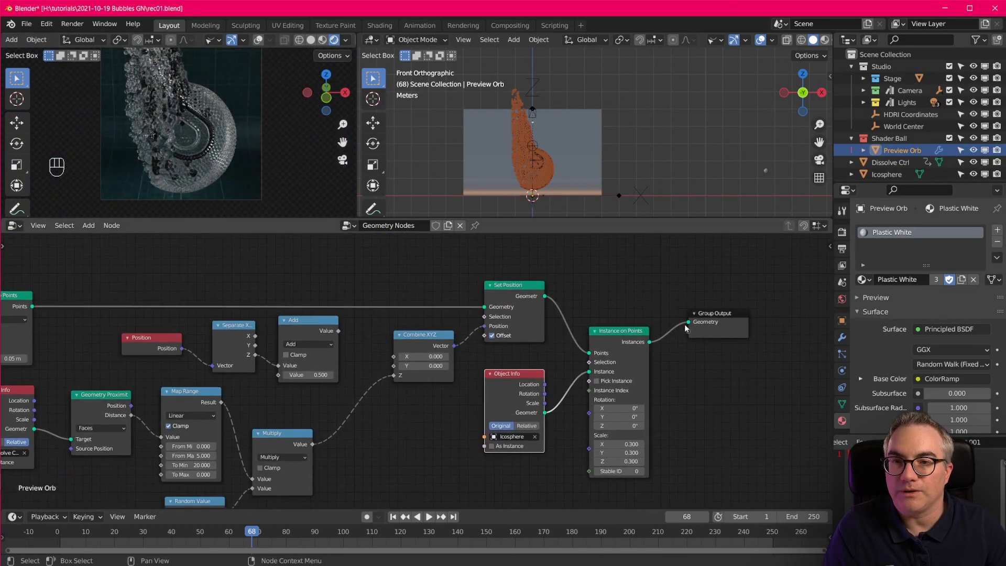
middle_drag(638, 302, 708, 343)
scroll(168, 328, down, 2)
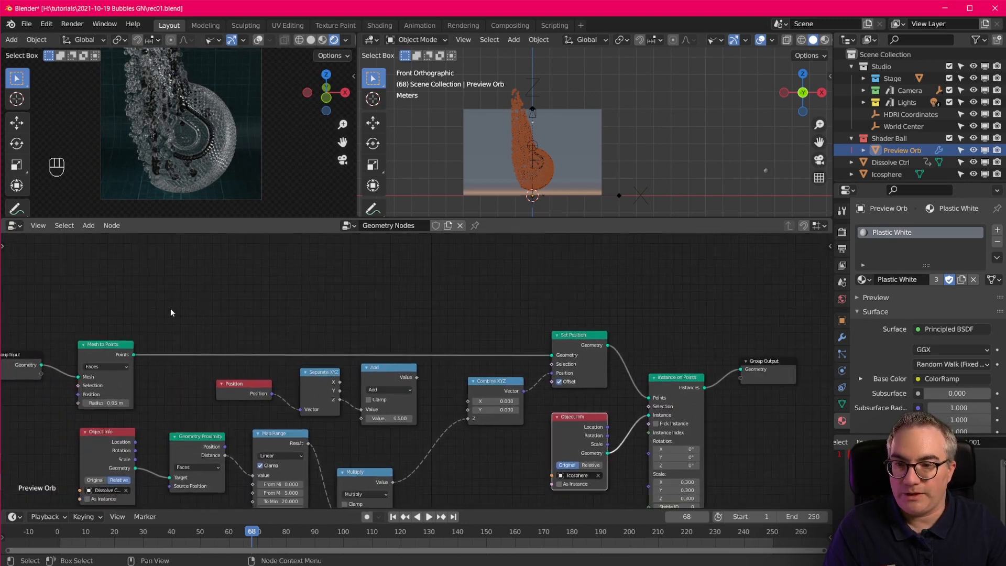
drag(69, 365, 717, 369)
scroll(530, 184, up, 3)
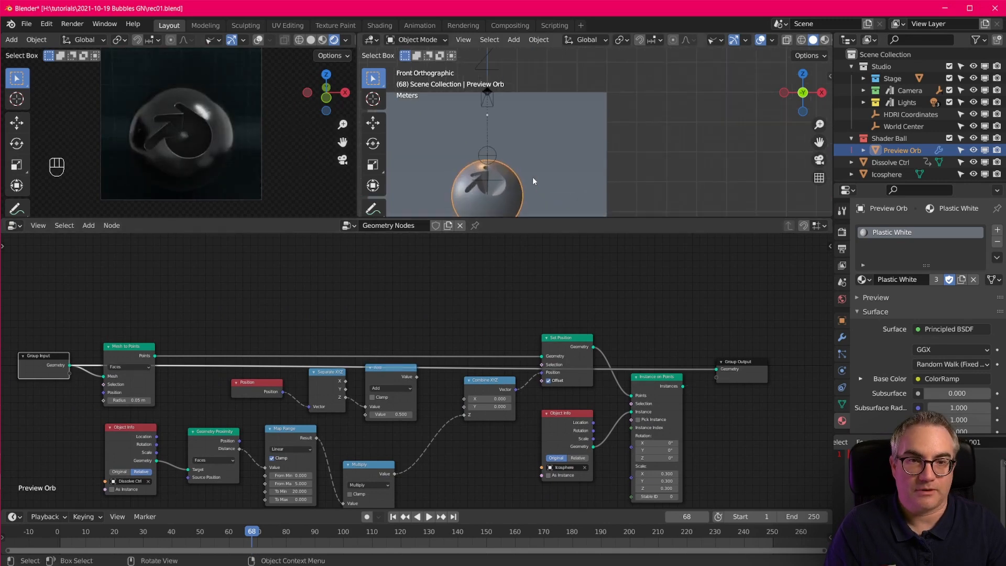
scroll(535, 155, down, 3)
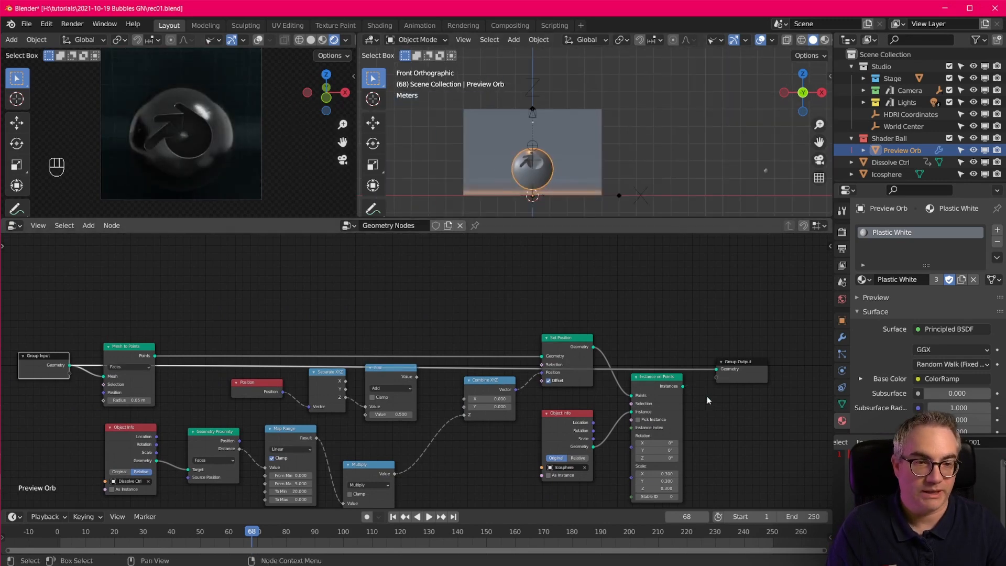
drag(683, 387, 723, 372)
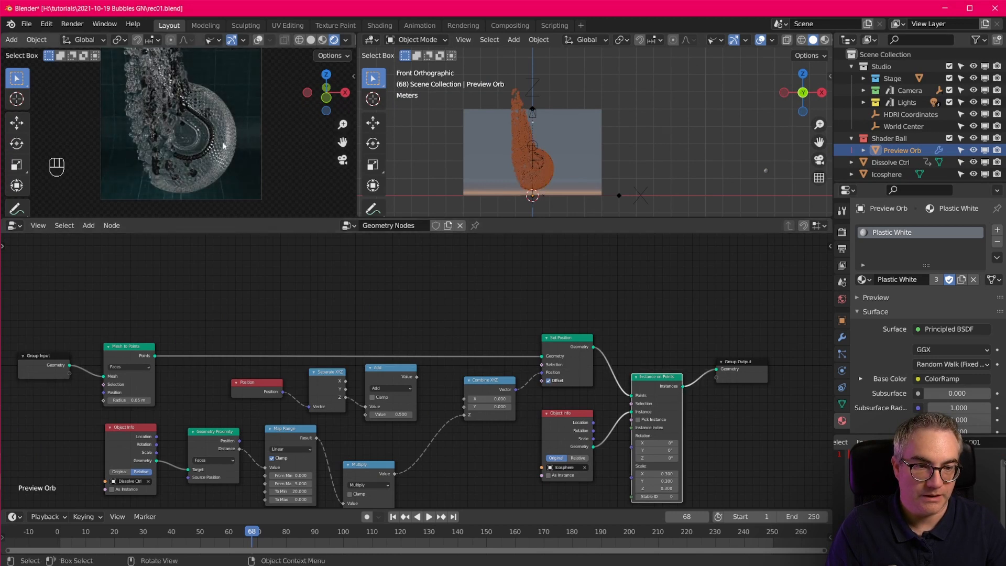
Add a Separate Geometry node above the node chain and feed it the Group Input's geometry
scroll(524, 336, up, 1)
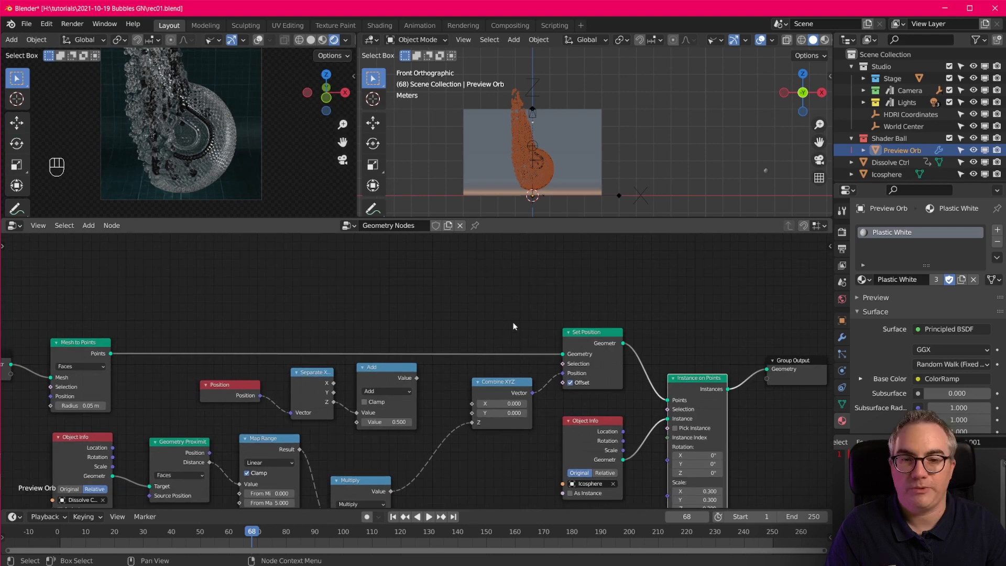
key(shift+a)
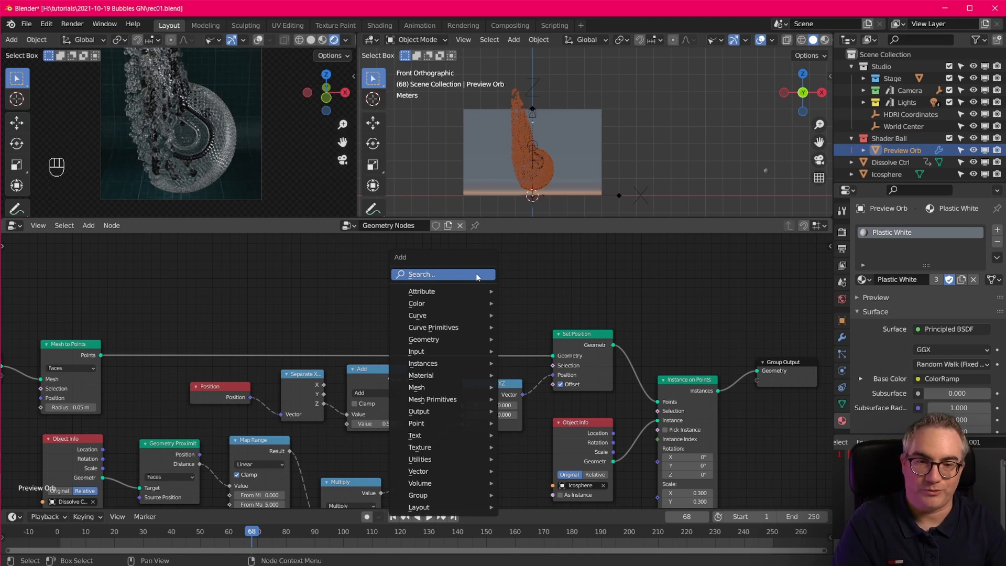
mouse_move(462, 341)
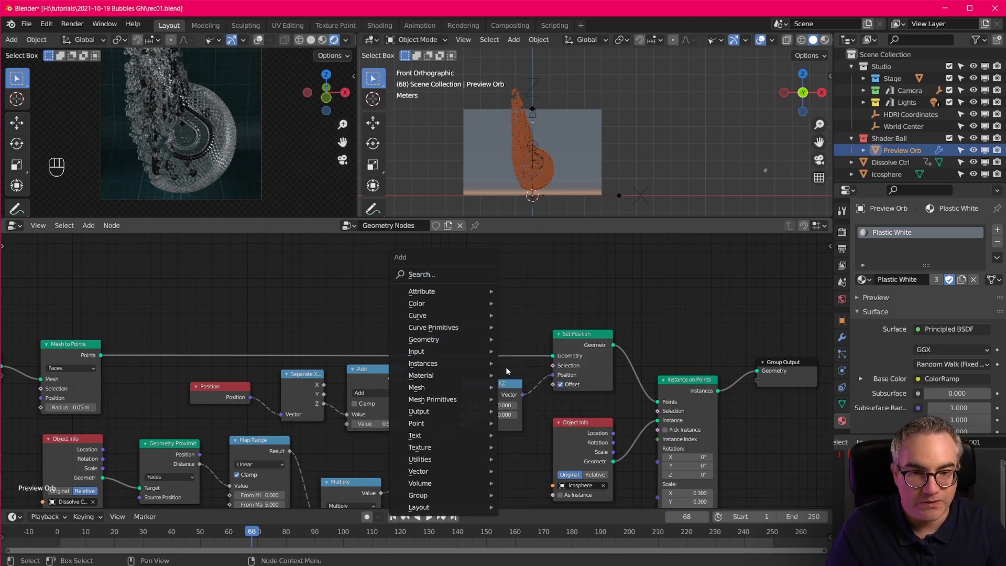
click(550, 419)
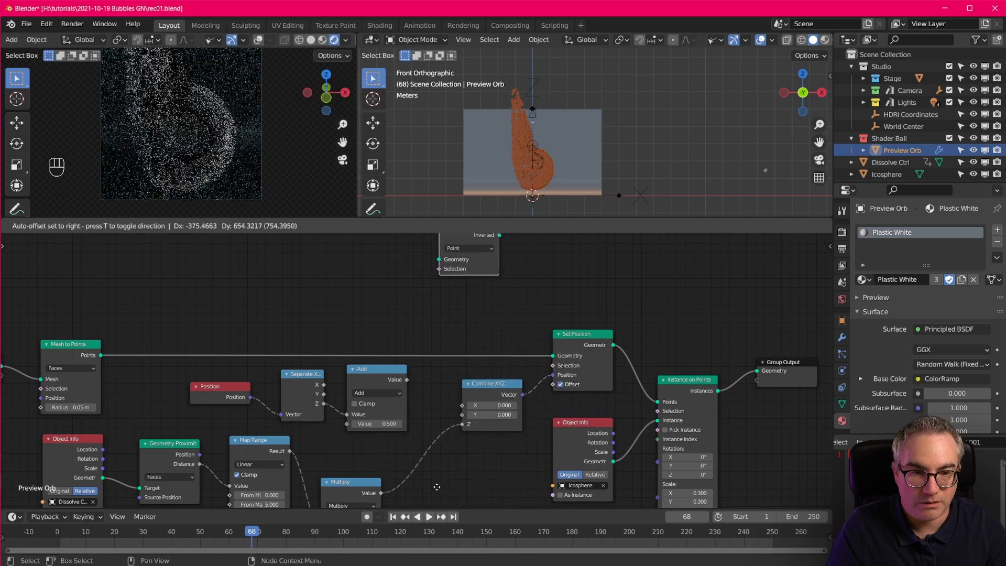
click(482, 326)
middle_drag(179, 353, 233, 348)
drag(55, 361, 502, 312)
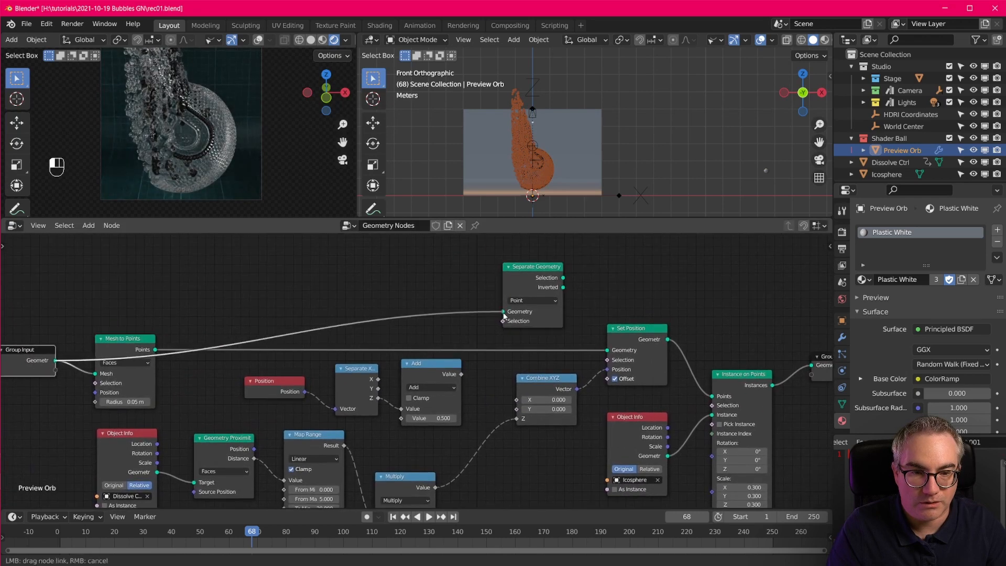
Add a reroute to the Separate Geometry link, place it above Mesh to Points, and move Separate Geometry above Set Position
drag(539, 268, 480, 260)
shift+right_drag(332, 299, 360, 332)
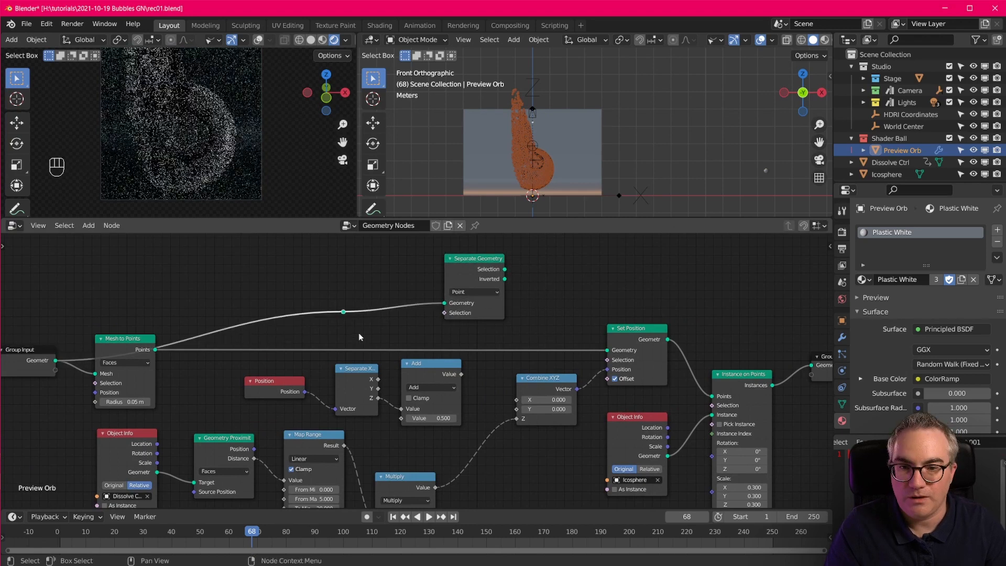
key(g)
click(97, 315)
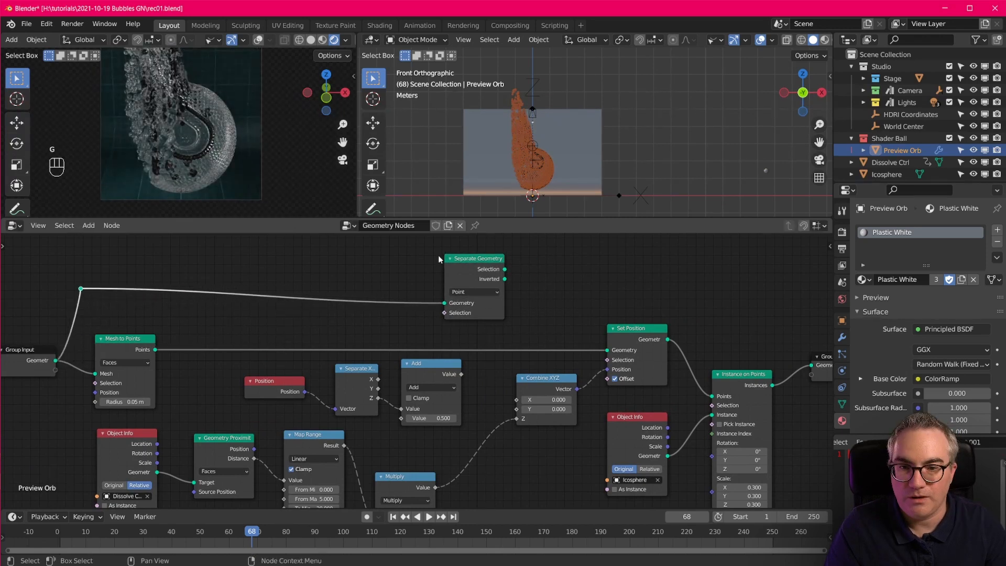
drag(473, 262, 631, 302)
Set the Separate Geometry node's domain to Face
middle_drag(766, 371, 690, 337)
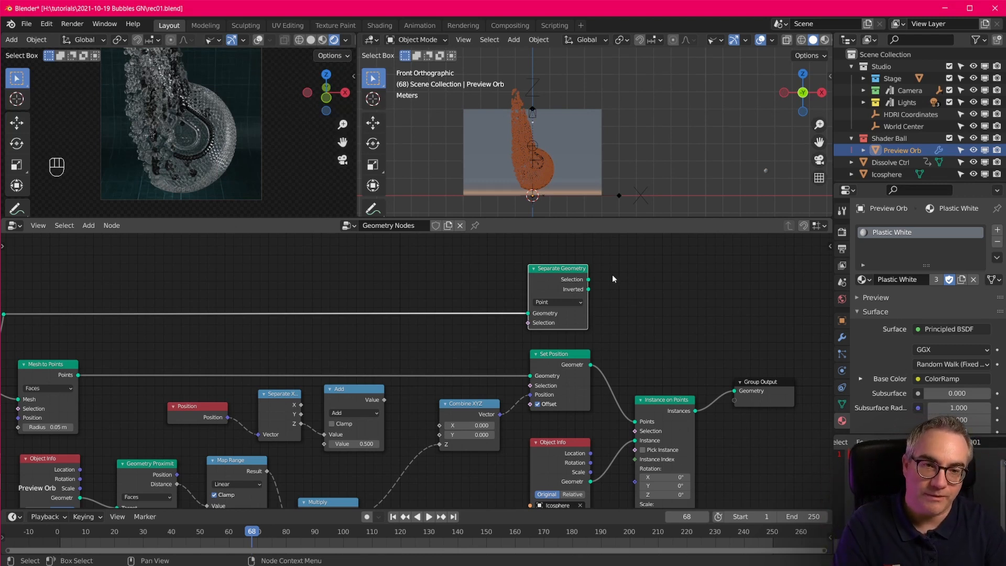
drag(589, 289, 666, 313)
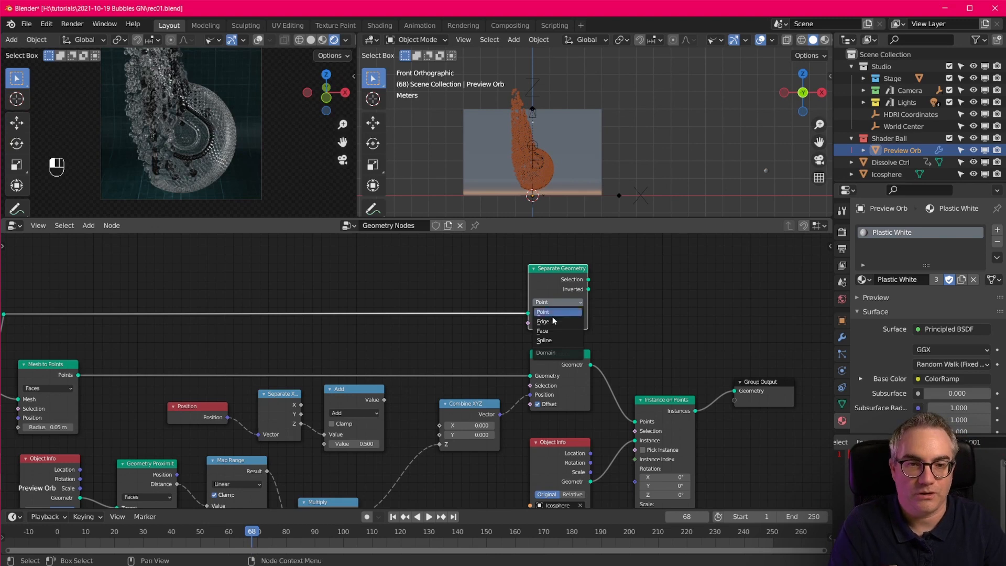
click(543, 330)
middle_drag(659, 340, 646, 325)
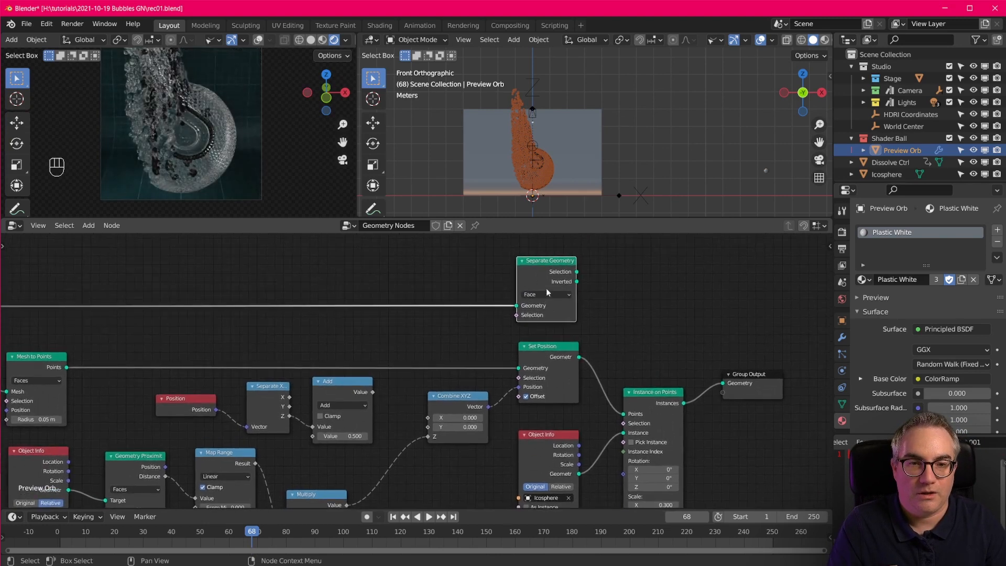
middle_drag(594, 349, 669, 317)
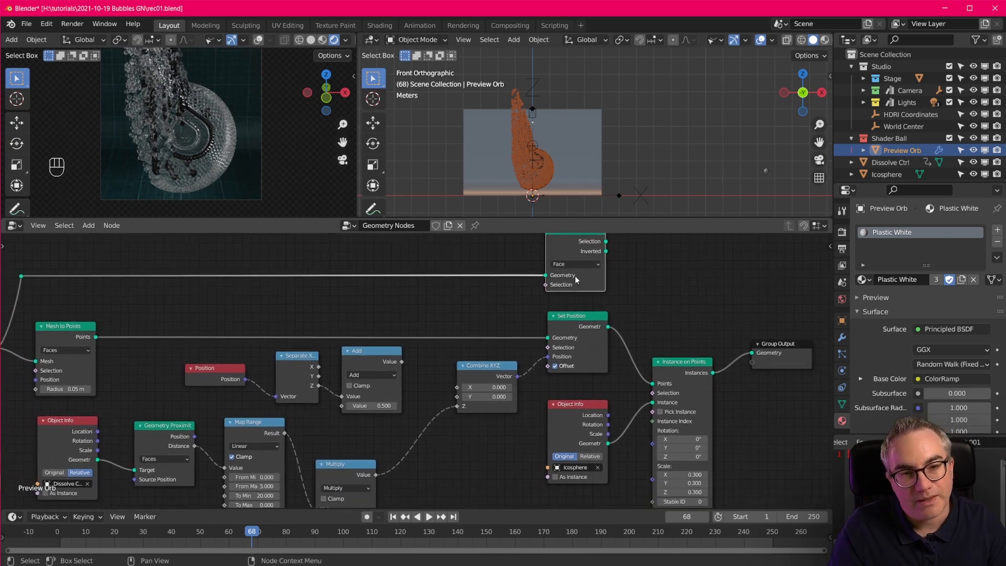
Add a Math node beside the Multiply node and link Multiply's value output to its first input
drag(343, 467, 349, 432)
middle_drag(413, 473, 423, 411)
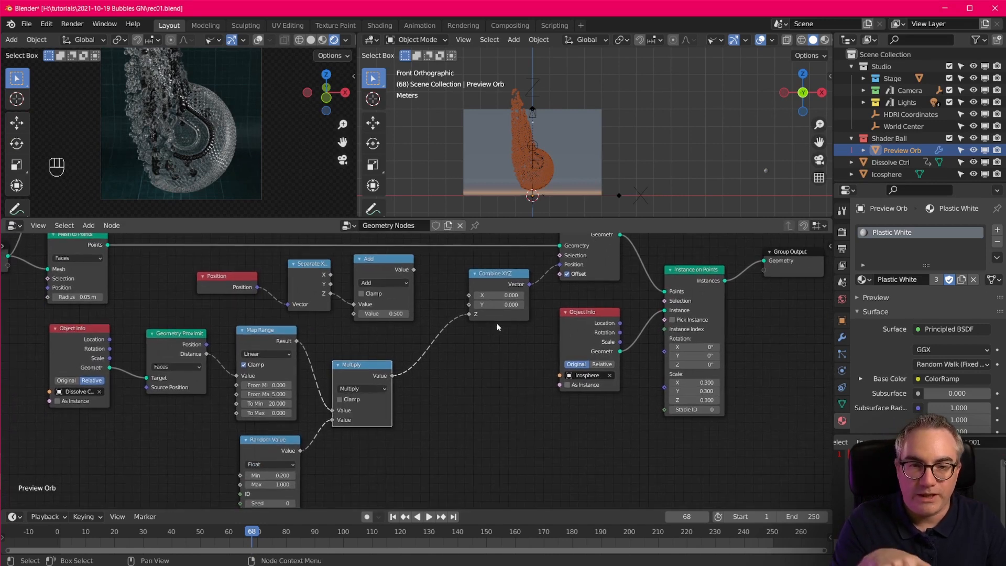
middle_drag(501, 319, 484, 393)
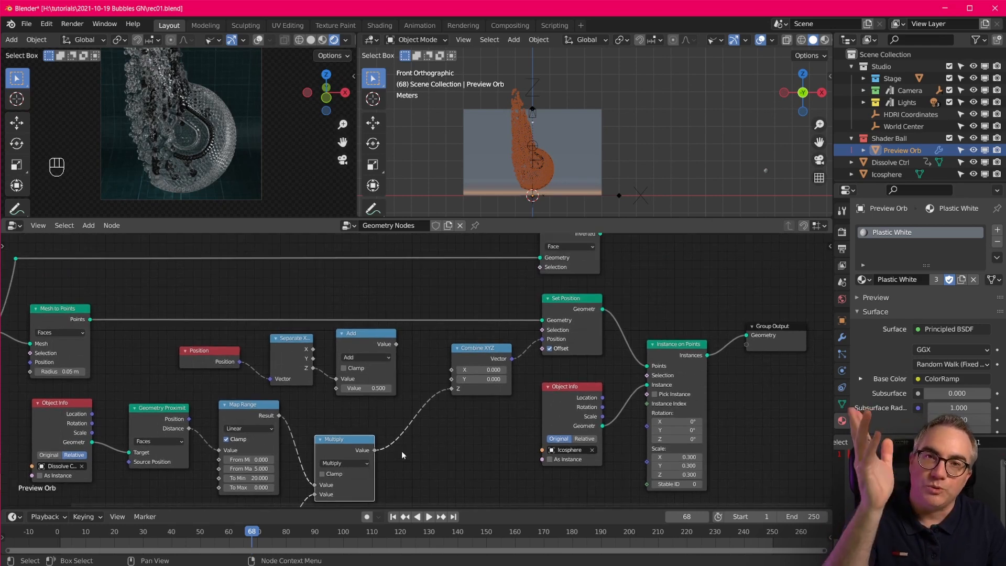
middle_drag(401, 466, 408, 431)
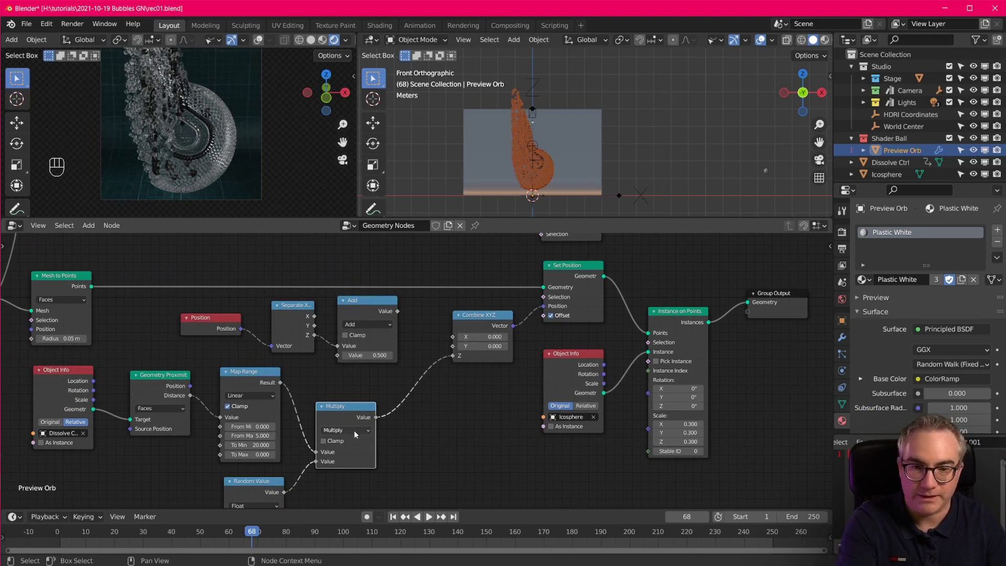
key(shift+a)
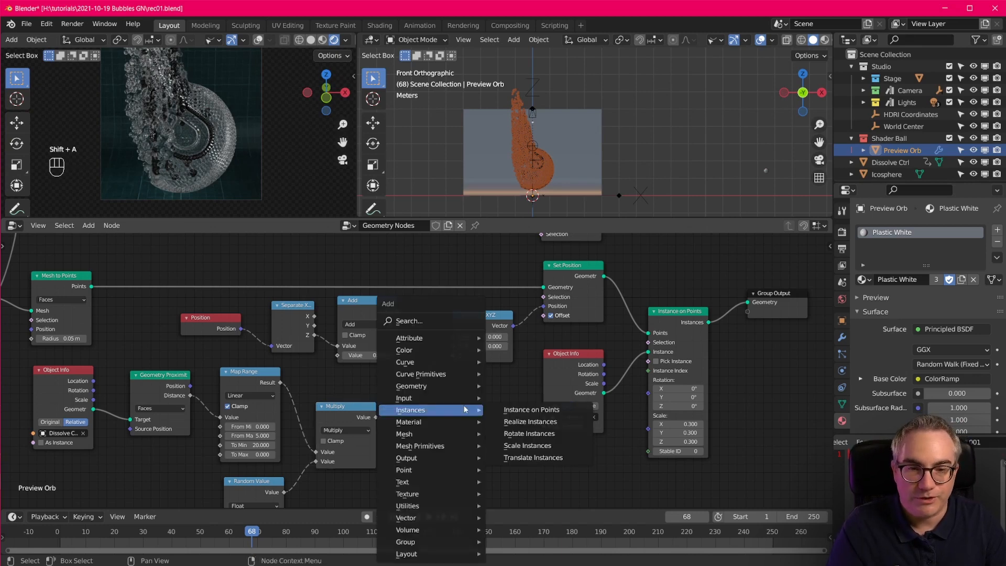
mouse_move(413, 505)
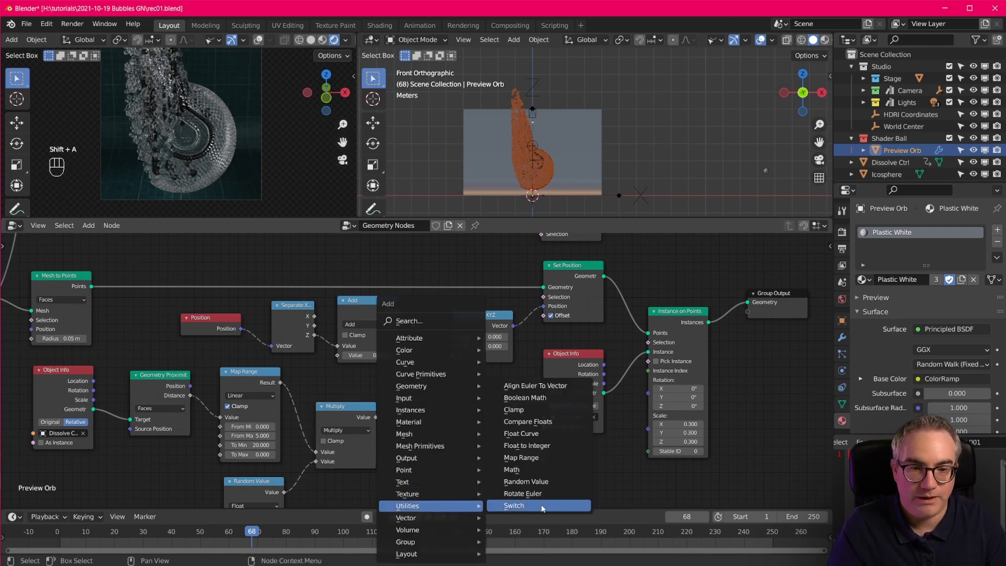
click(524, 470)
click(430, 400)
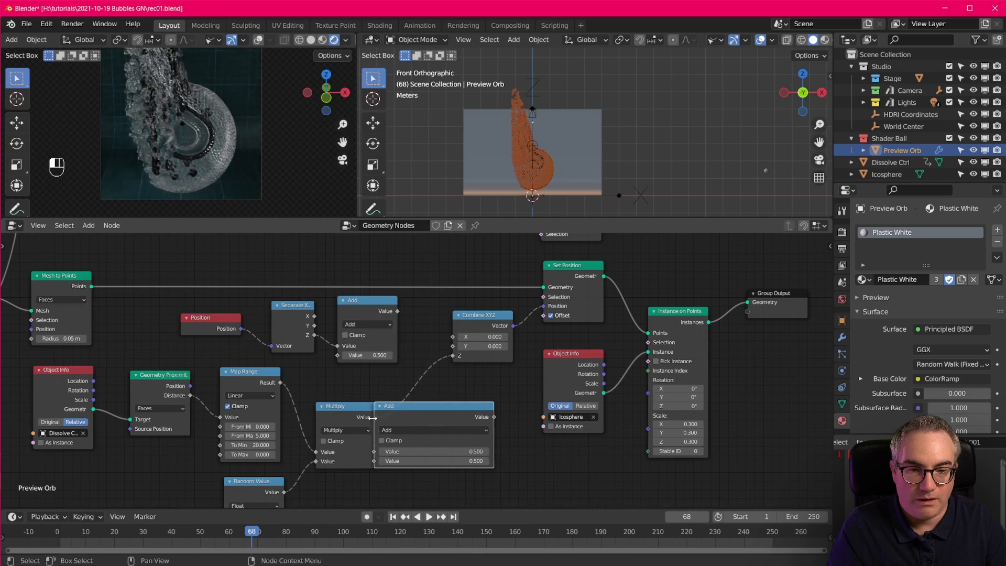
drag(428, 451, 376, 418)
Change the new Math node's operation to Greater Than and link its value output to Separate Geometry's Geometry input
click(470, 429)
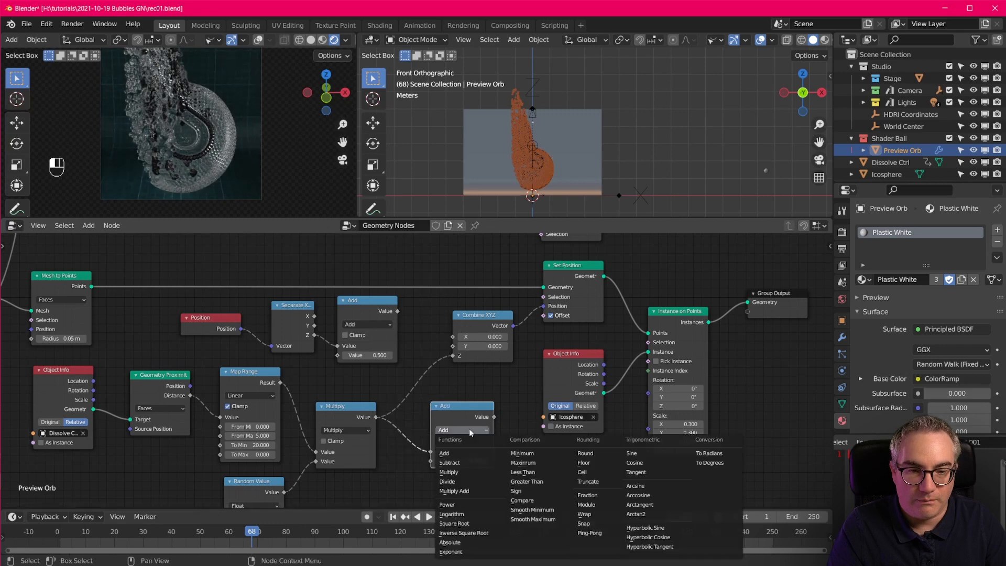
click(535, 483)
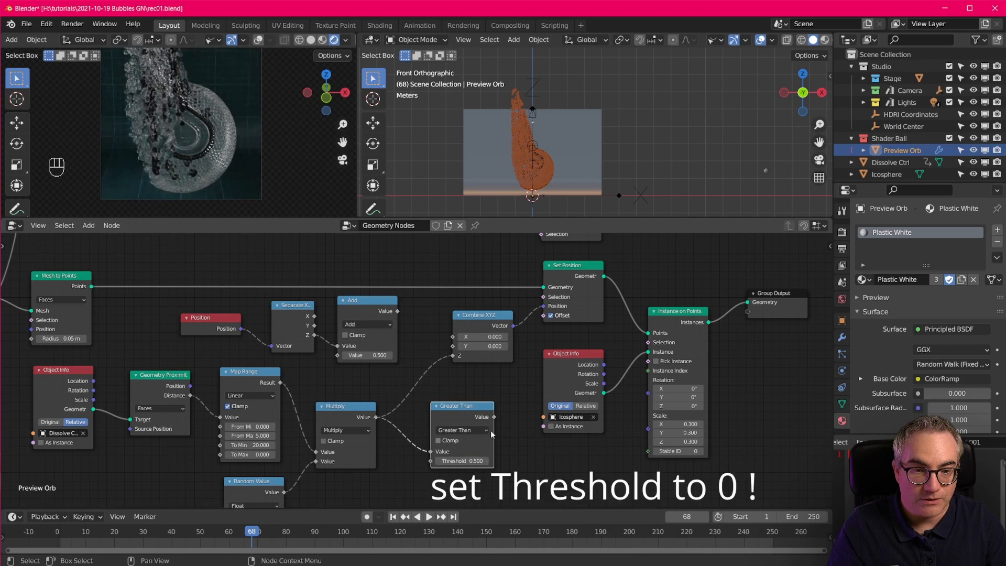
scroll(498, 433, down, 1)
drag(482, 410, 522, 256)
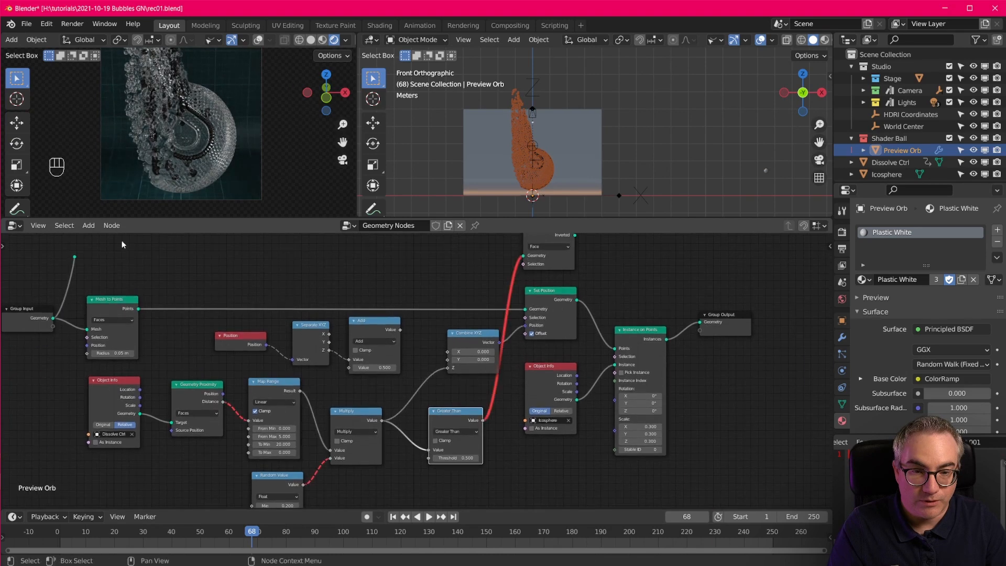
Link the reroute to Separate Geometry's Geometry input and the Greater Than value to its Selection input
drag(74, 257, 519, 269)
scroll(356, 340, down, 1)
scroll(364, 348, up, 1)
middle_drag(190, 276, 181, 307)
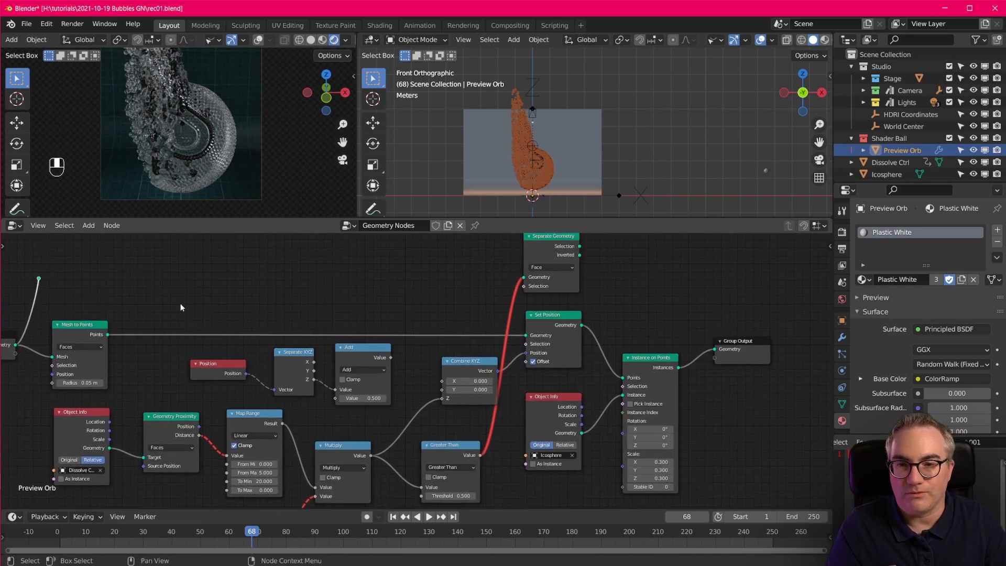
drag(38, 280, 523, 277)
drag(479, 455, 525, 286)
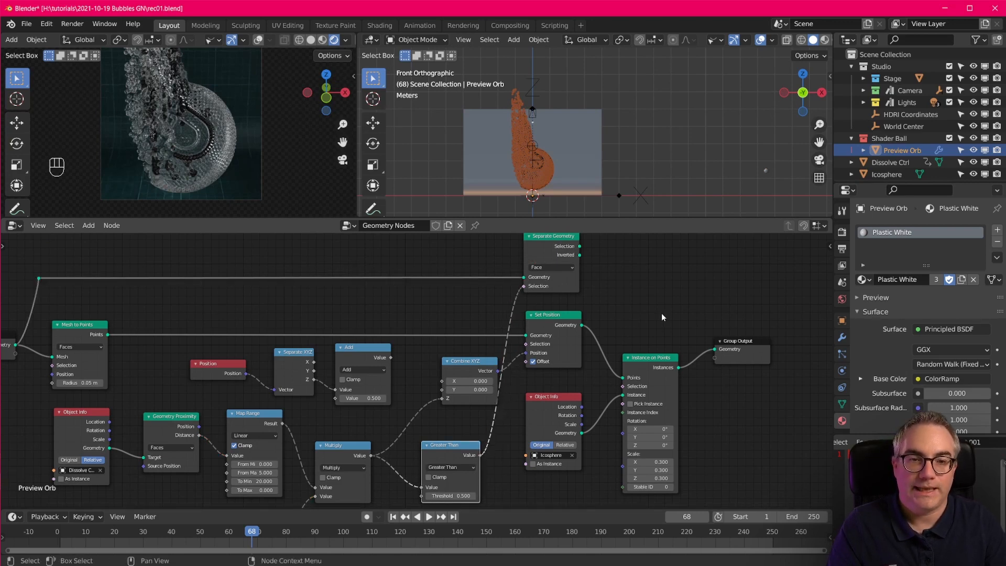
Preview Separate Geometry's Selection output by linking it to Group Output and playing the animation
middle_drag(591, 265, 550, 333)
drag(539, 315, 674, 418)
scroll(569, 161, up, 5)
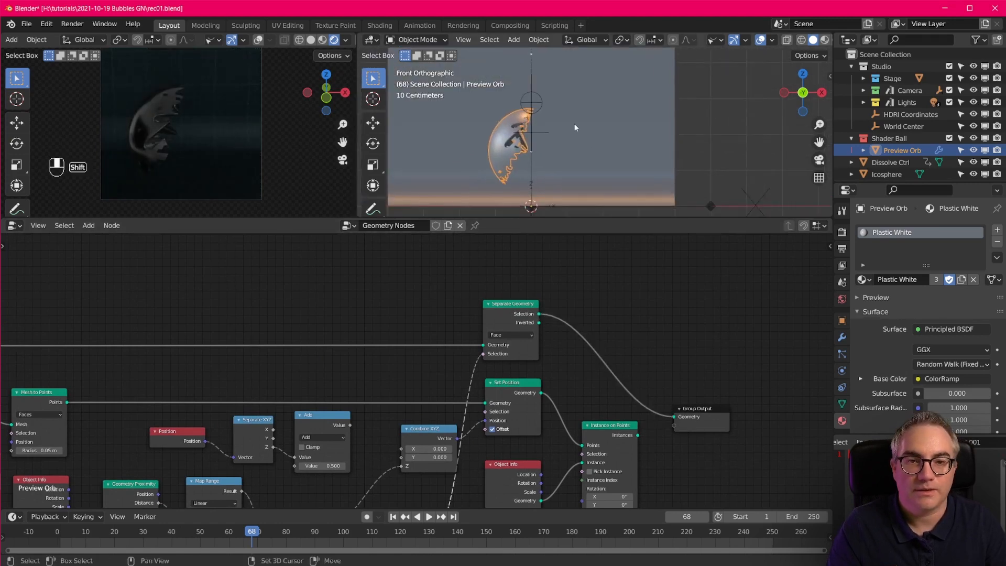
scroll(501, 176, down, 5)
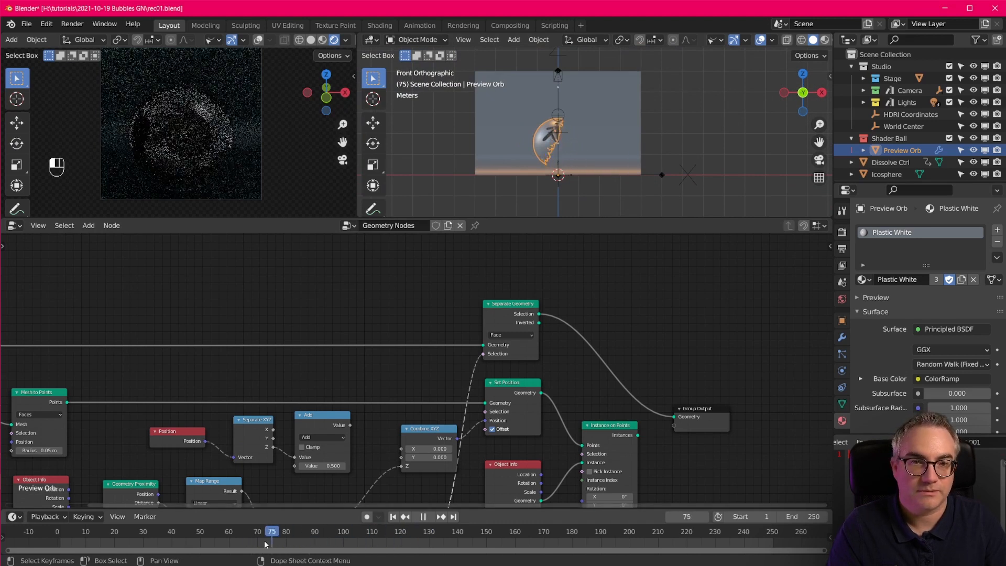
key(Escape)
Link Separate Geometry's Inverted output to Group Output and examine the dissolving mesh edge at frames up to 75
drag(538, 322, 674, 417)
key(space)
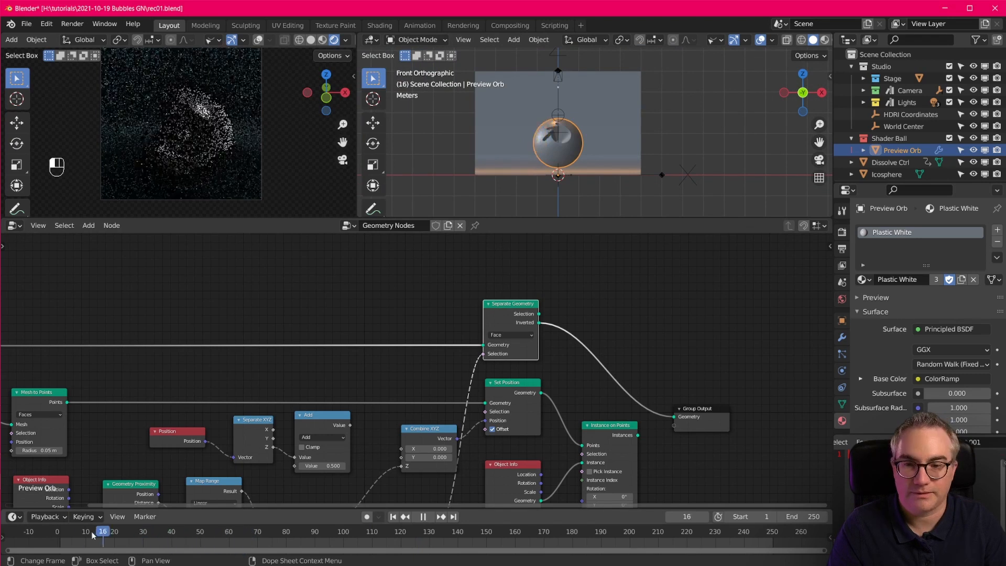
drag(389, 547, 256, 547)
key(space)
scroll(592, 126, up, 7)
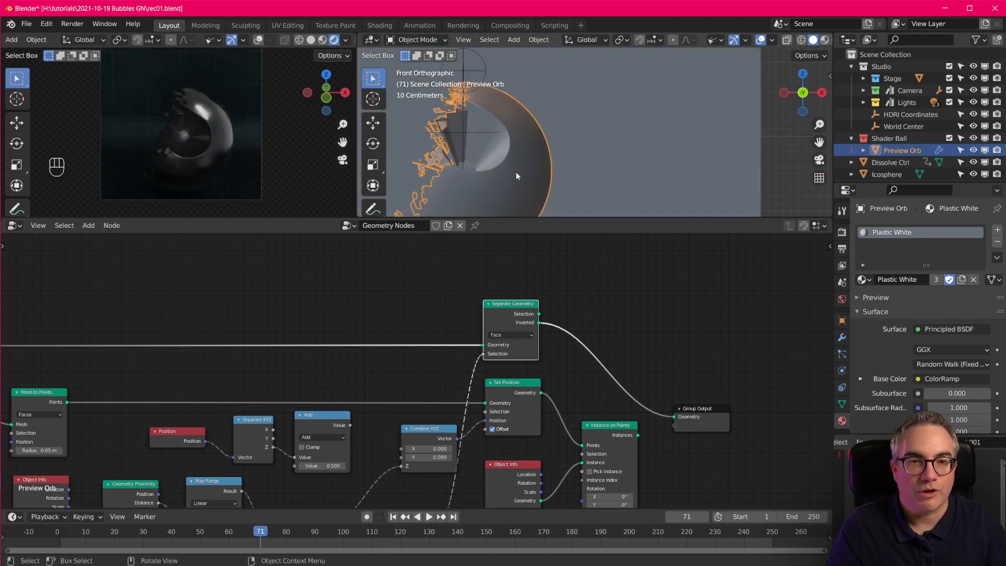
shift+middle_drag(516, 171, 618, 126)
key(KP_1)
scroll(587, 164, down, 4)
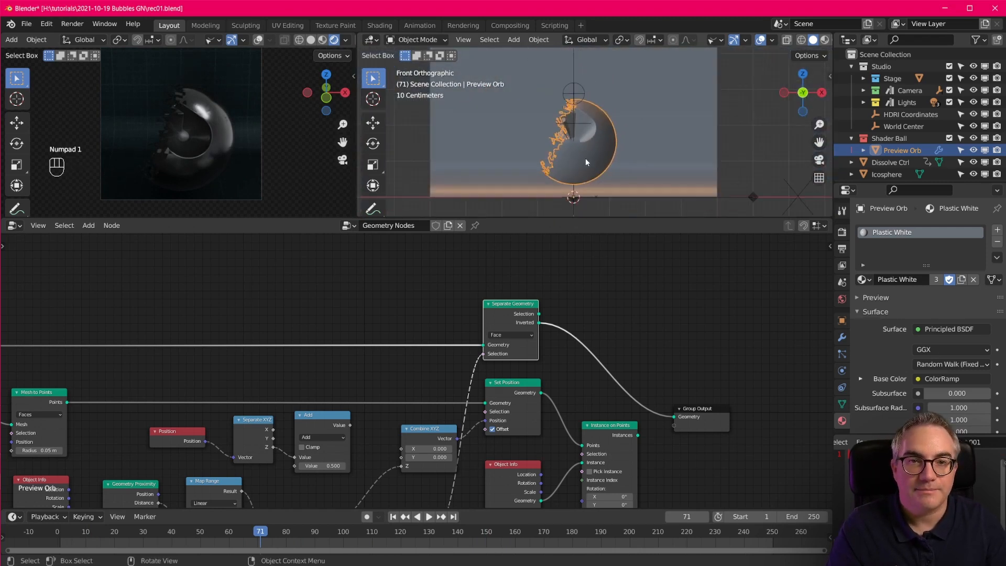
drag(256, 536, 272, 553)
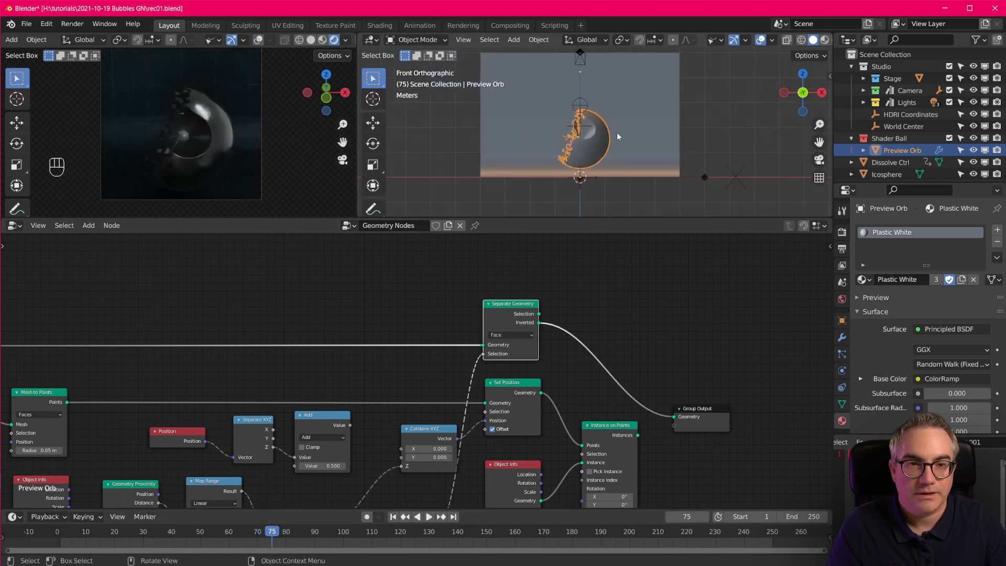
Reconnect Instance on Points to Group Output and link the Greater Than value to the Instance on Points Selection input
drag(637, 436, 674, 417)
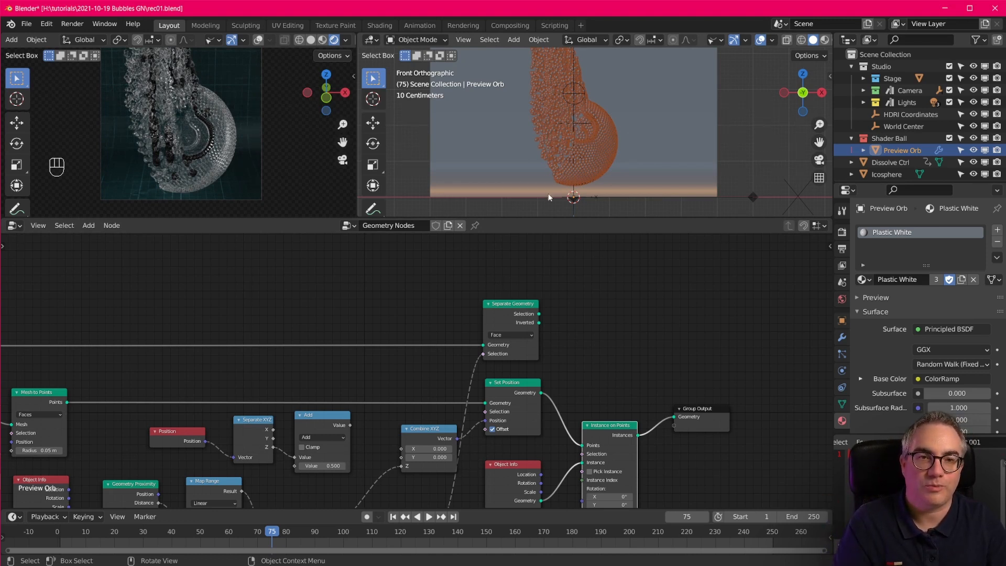
middle_drag(518, 511, 543, 409)
scroll(542, 409, up, 1)
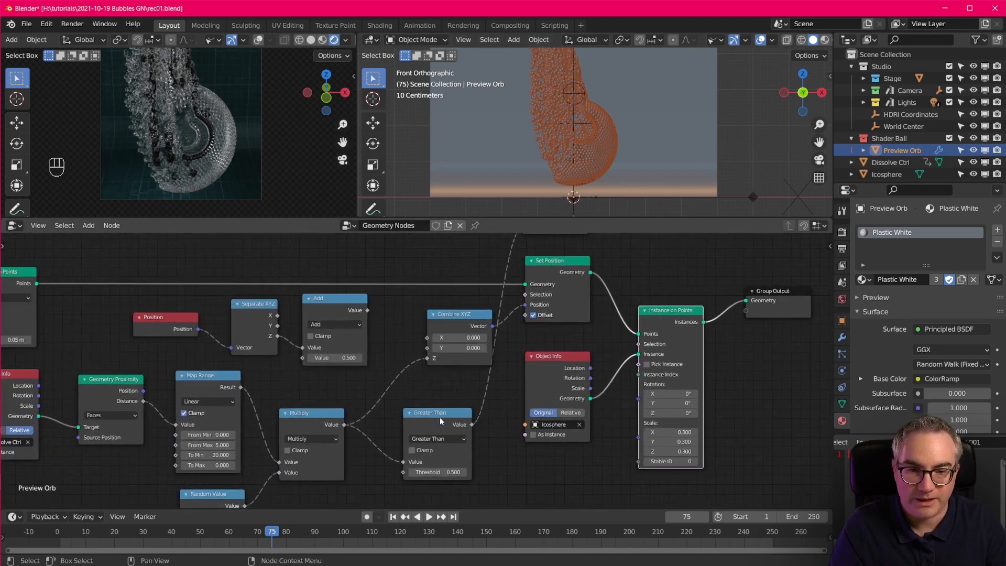
drag(440, 421, 435, 424)
middle_drag(495, 445, 421, 450)
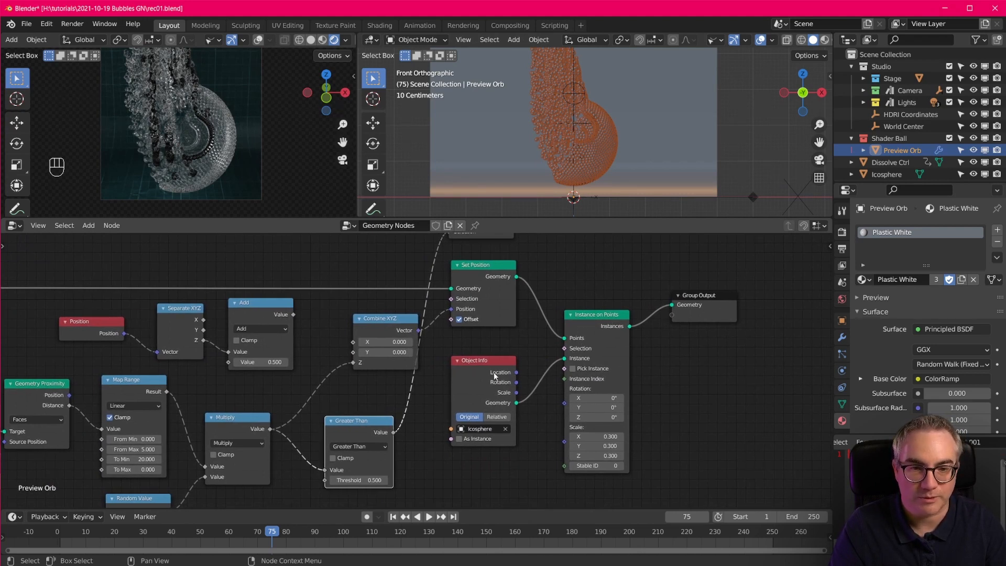
drag(494, 376, 500, 385)
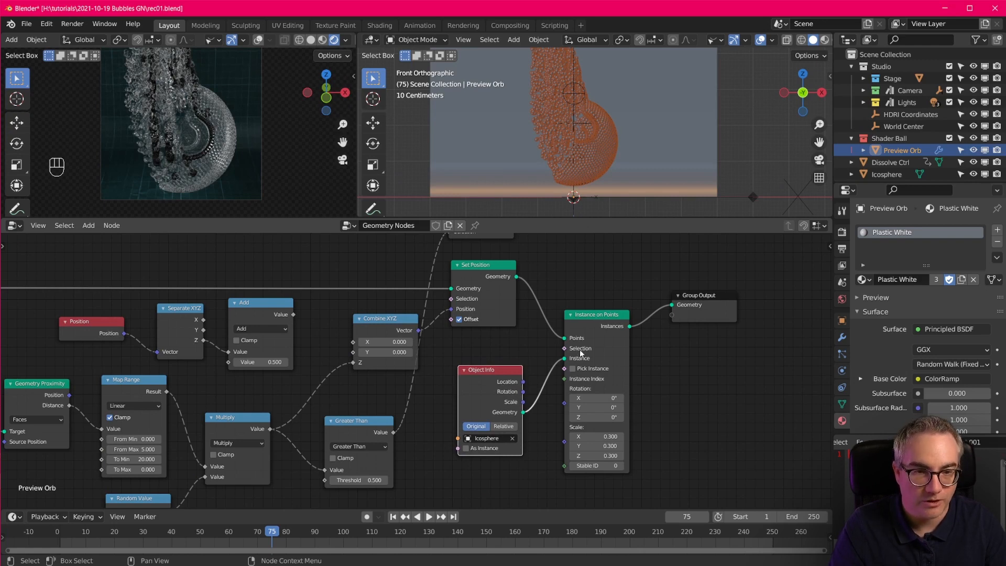
drag(563, 350, 393, 433)
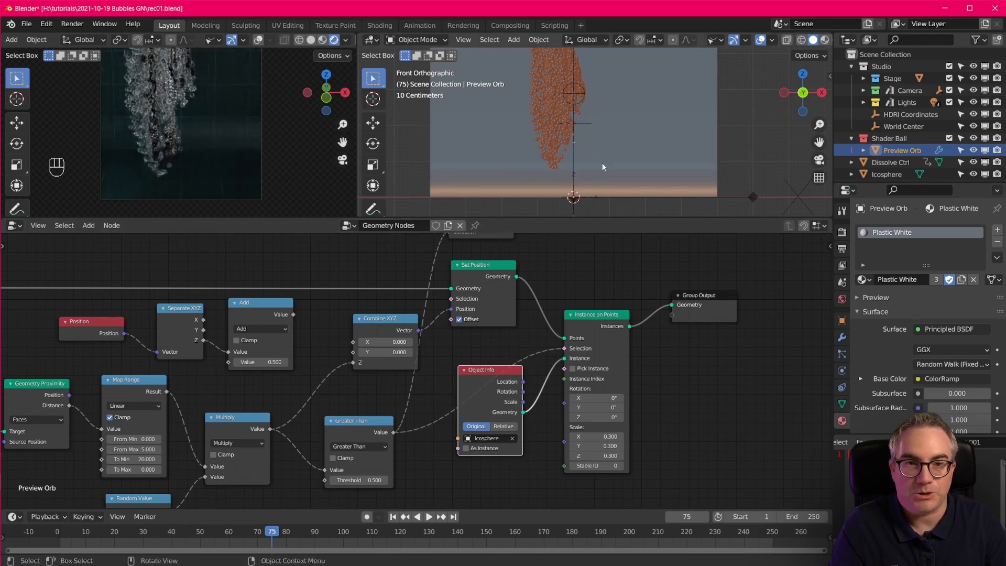
Tidy the Greater Than and Separate Geometry nodes and move Group Output farther from Instance on Points to make room
scroll(382, 436, down, 3)
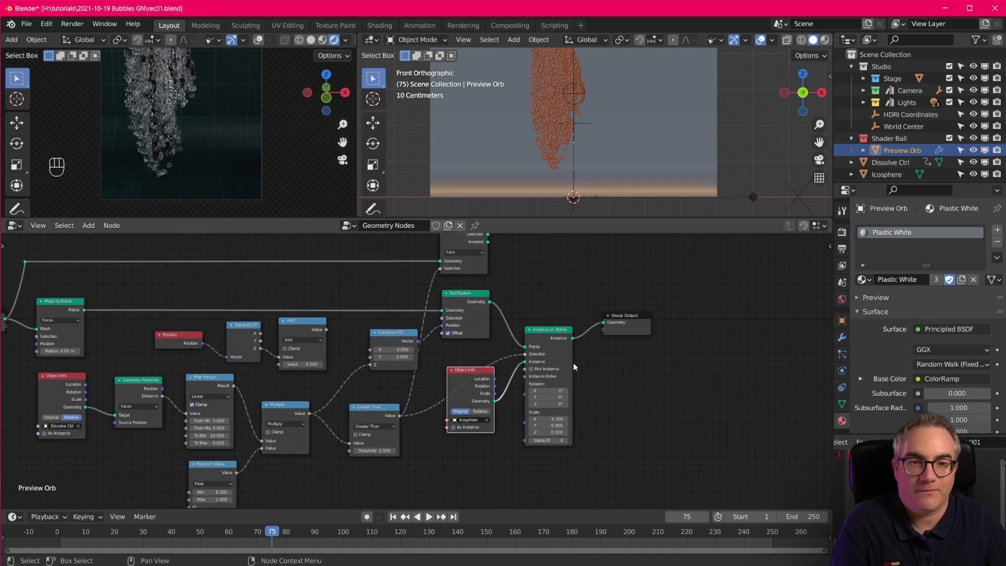
drag(382, 436, 396, 426)
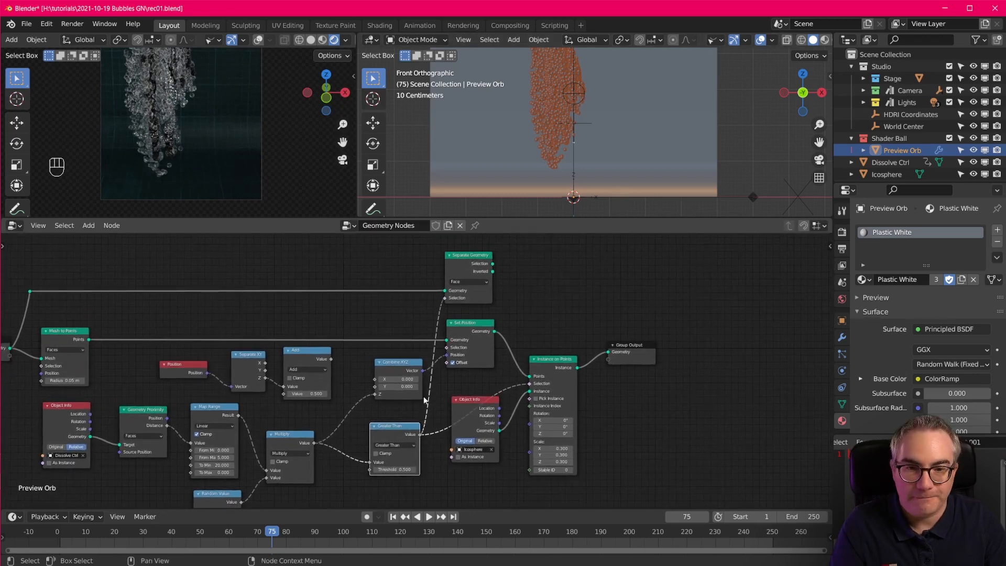
drag(471, 255, 477, 288)
middle_drag(624, 385, 608, 397)
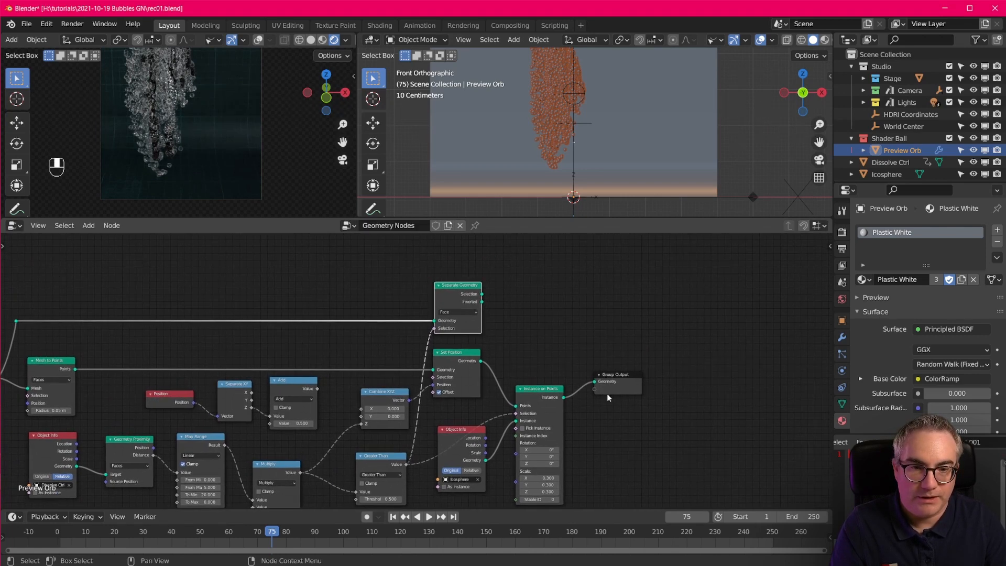
drag(618, 374, 686, 380)
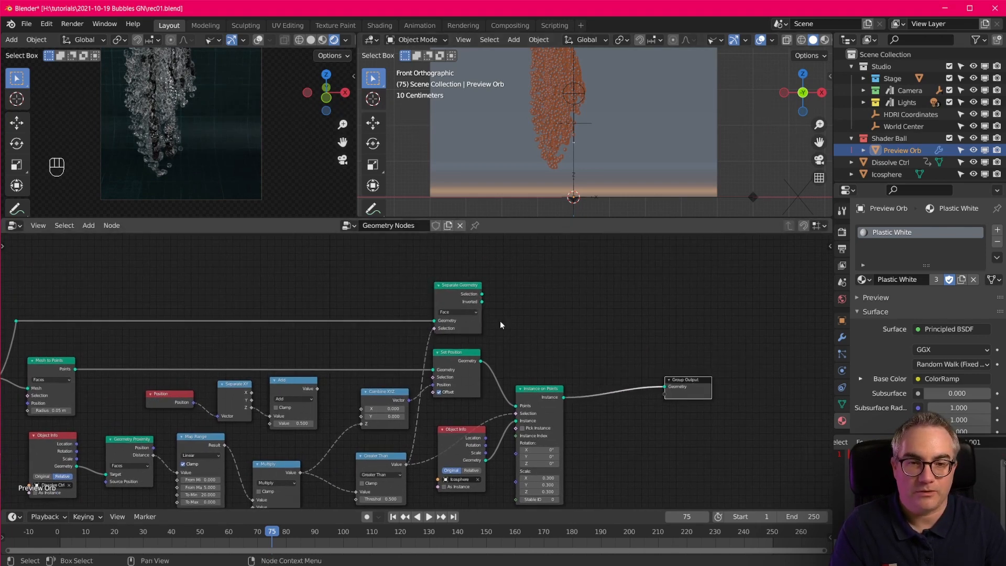
Combine Separate Geometry's Inverted output with the Instance on Points output through a Join Geometry node feeding Group Output
drag(482, 301, 664, 386)
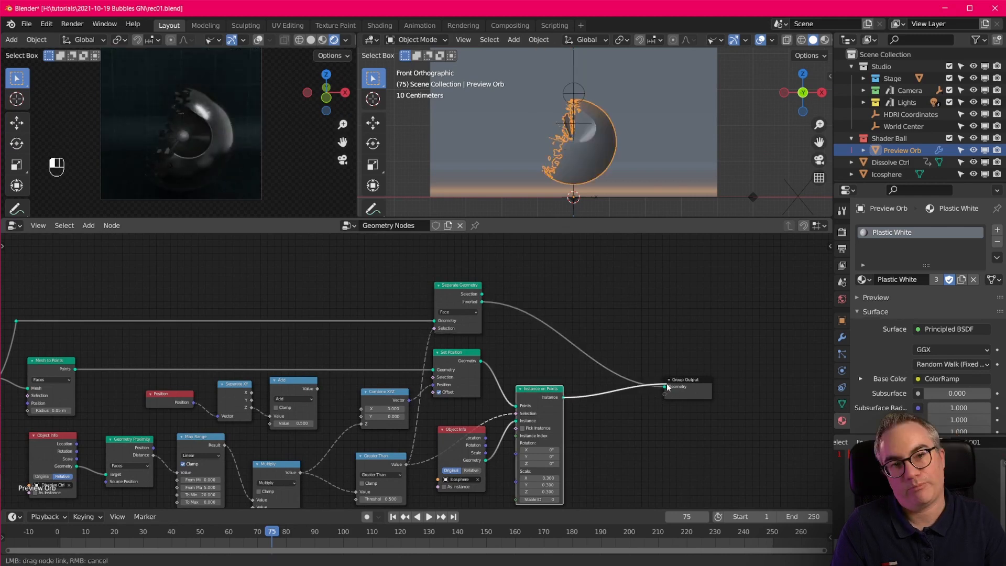
click(667, 388)
key(shift+a)
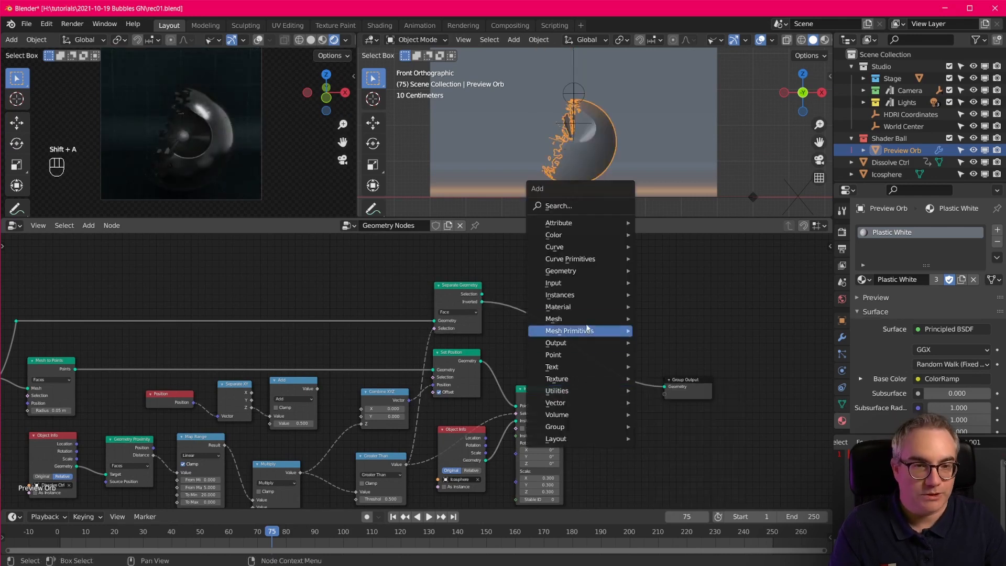
mouse_move(576, 271)
click(675, 318)
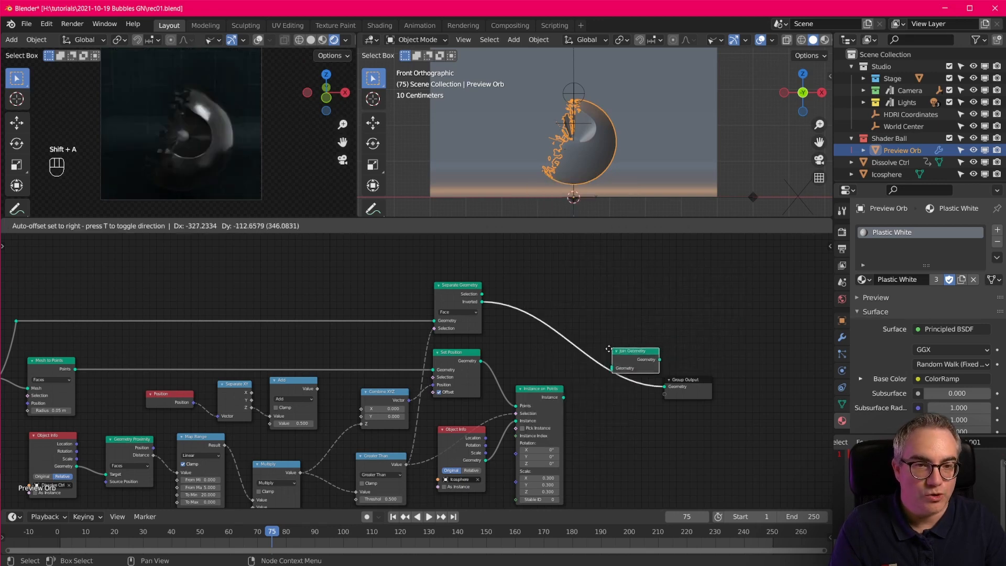
click(614, 373)
drag(563, 397, 675, 371)
Go to frame 43 and examine the combined orb and bubbles in the rendered view and the stage around them
scroll(241, 166, up, 2)
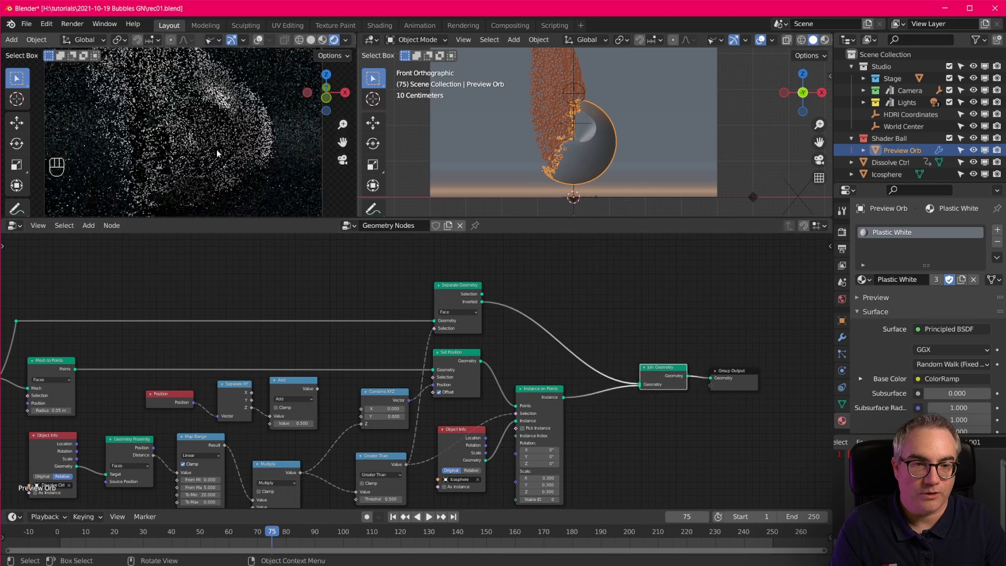
scroll(257, 155, down, 3)
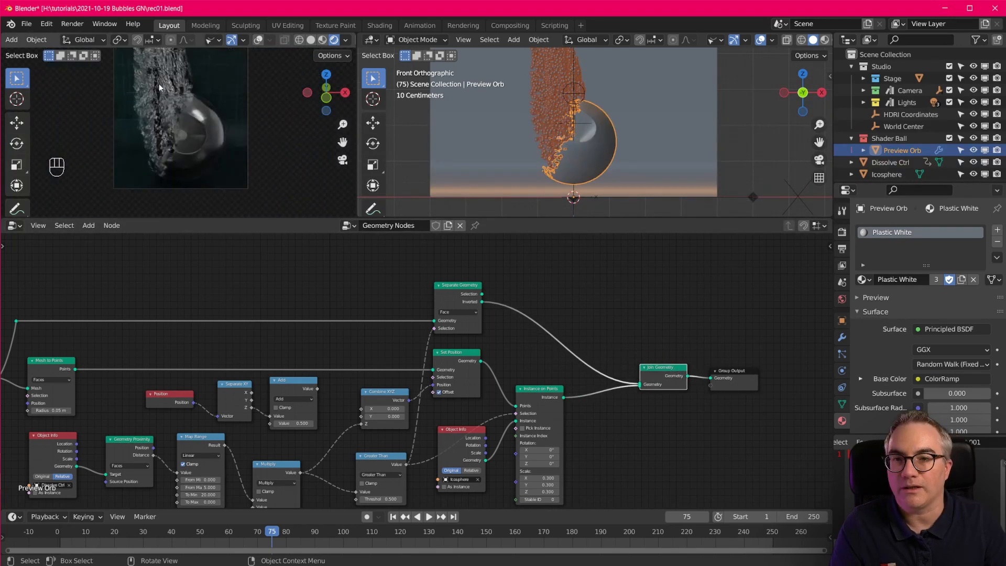
drag(274, 532, 179, 534)
scroll(117, 125, up, 3)
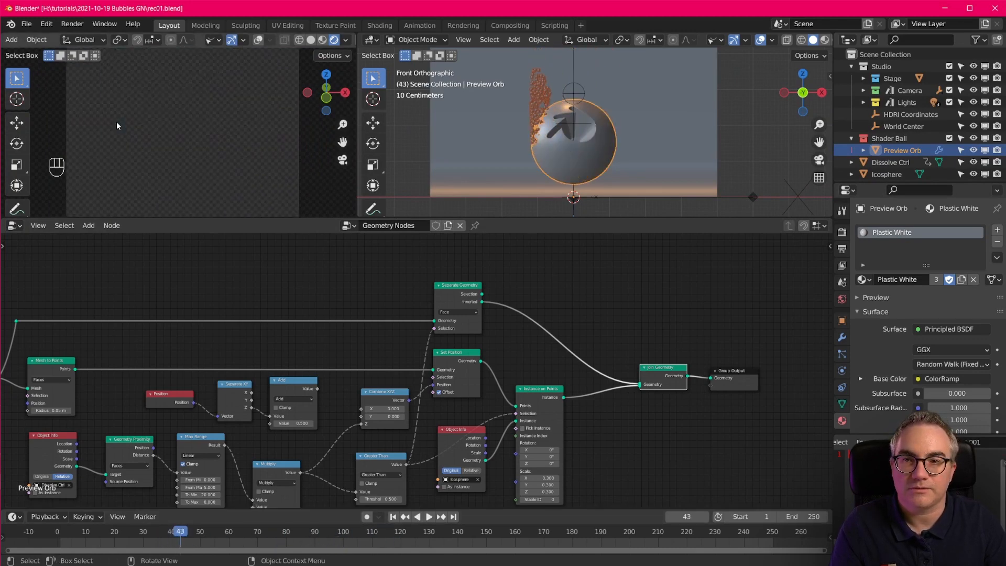
shift+middle_drag(135, 131, 155, 160)
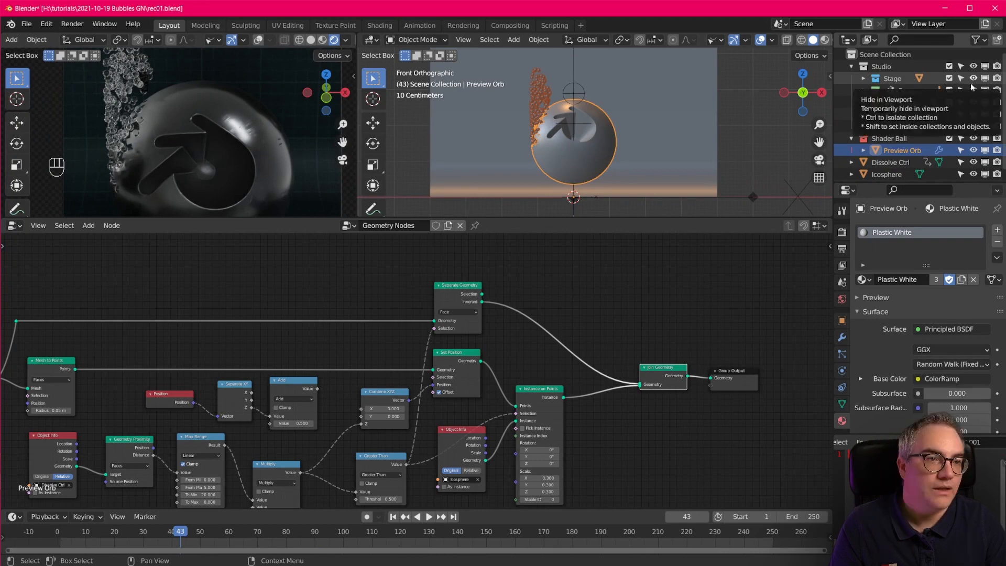
scroll(682, 138, down, 3)
middle_drag(680, 133, 650, 178)
scroll(192, 164, down, 3)
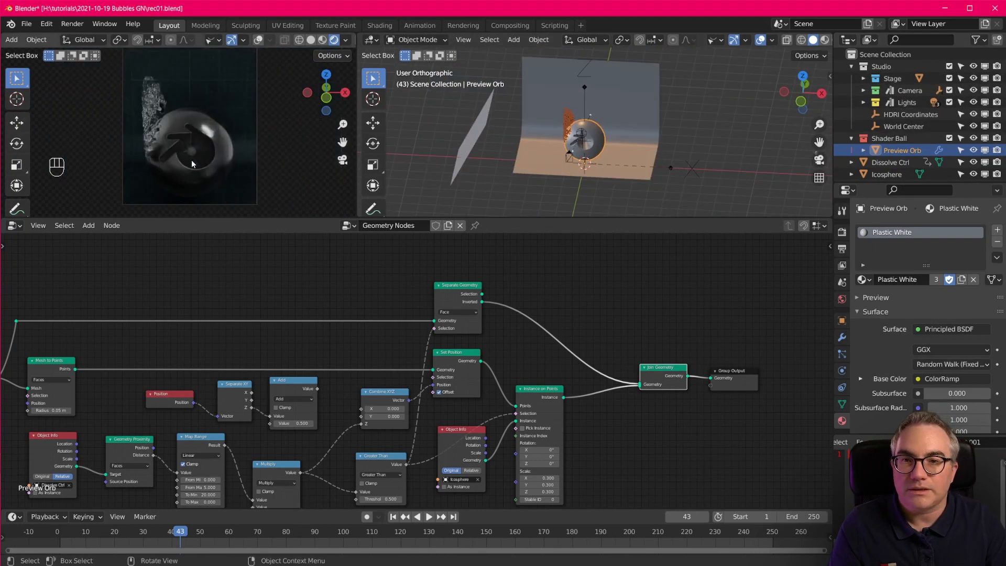
scroll(192, 164, up, 3)
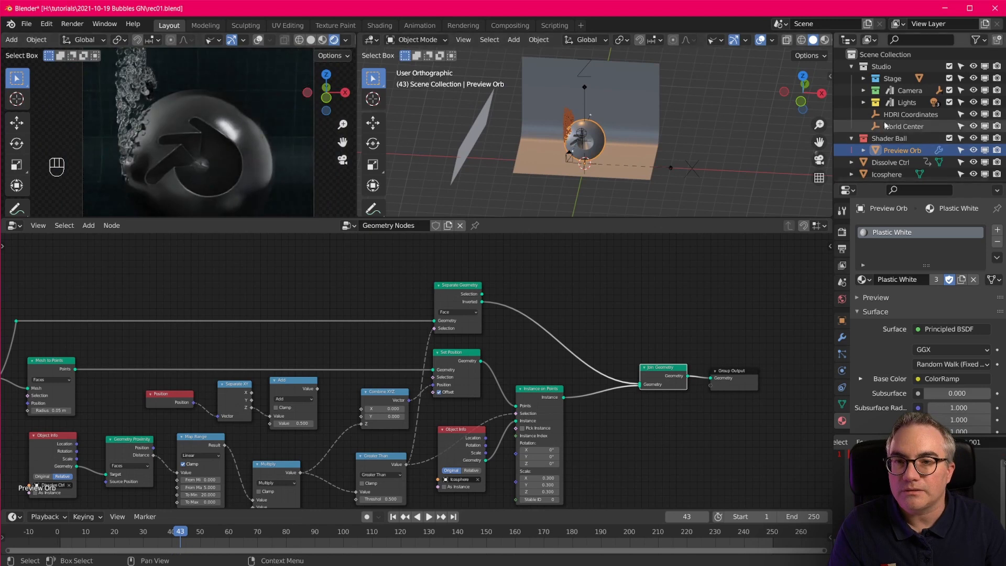
Expand the Lights collection, select the Fill light, and make light objects visible in the solid viewport
click(864, 104)
click(900, 115)
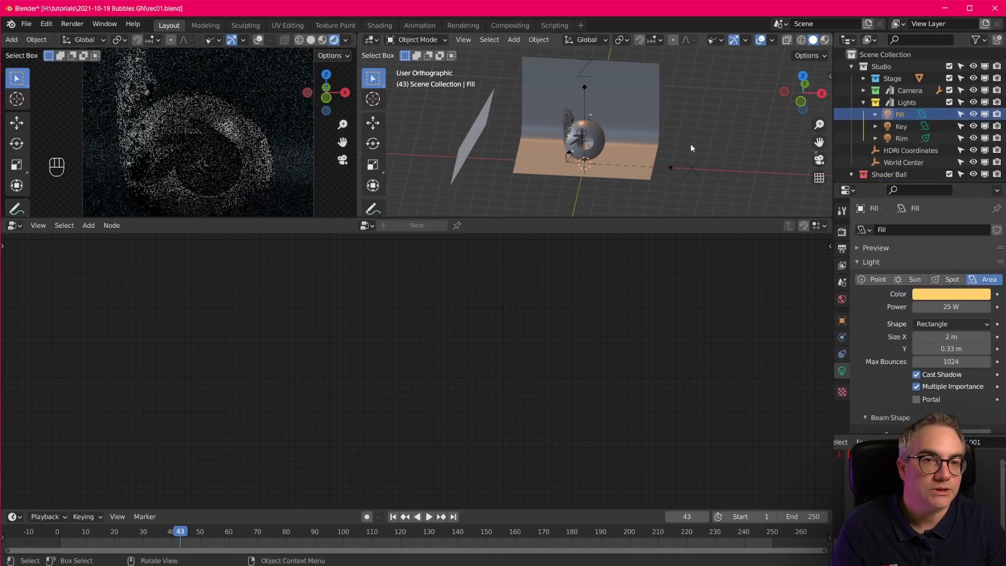
click(721, 39)
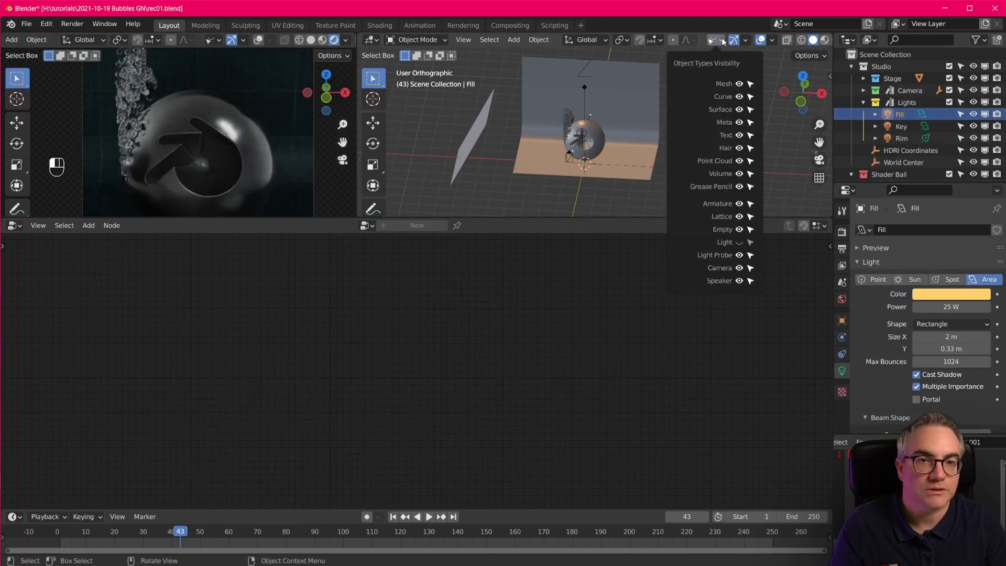
click(739, 242)
Set the Key light's power to 100 W
click(550, 126)
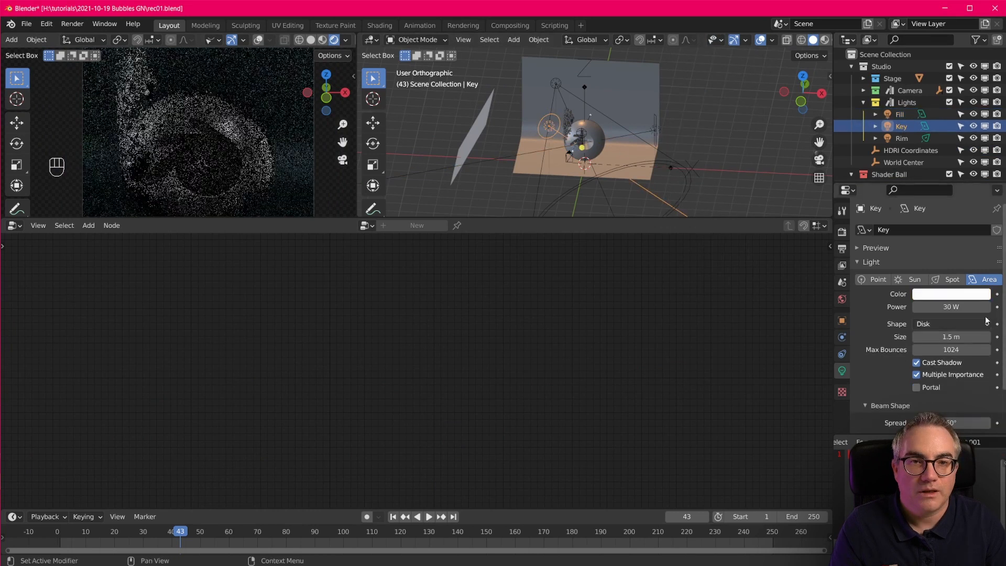
click(963, 307)
text(100)
key(Return)
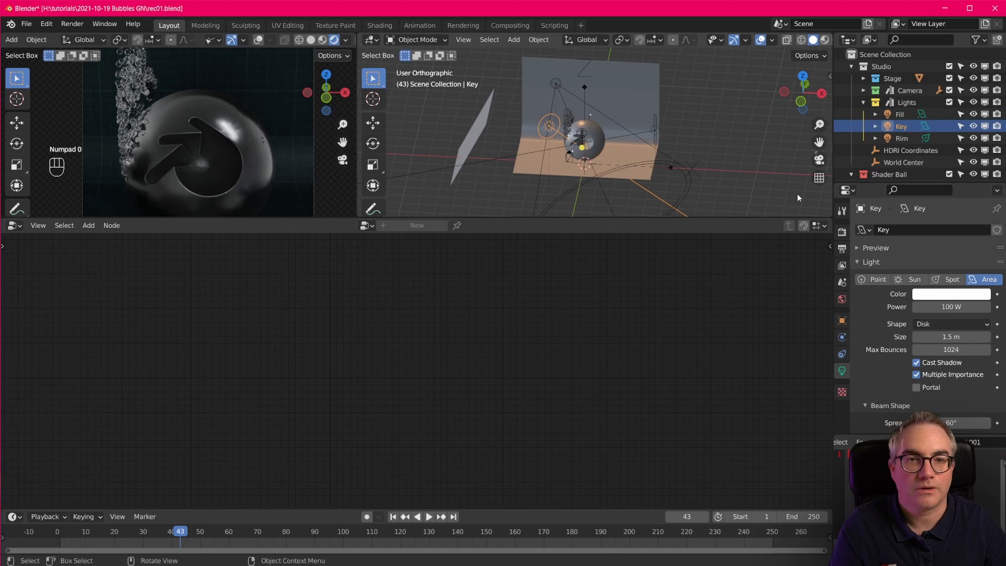
Remove the Plastic White material from the Preview Orb and assign a new material
click(596, 131)
scroll(605, 147, up, 5)
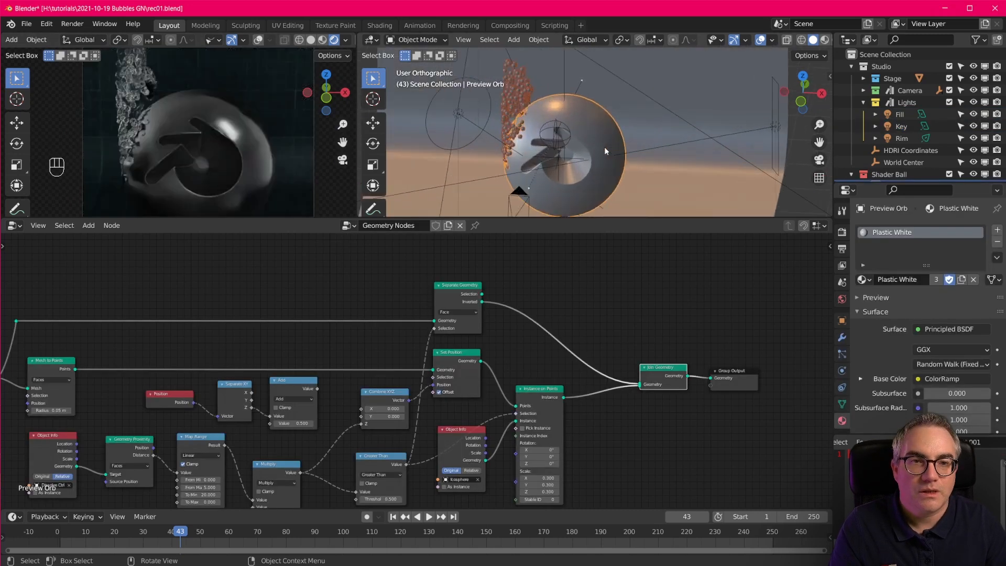
click(997, 241)
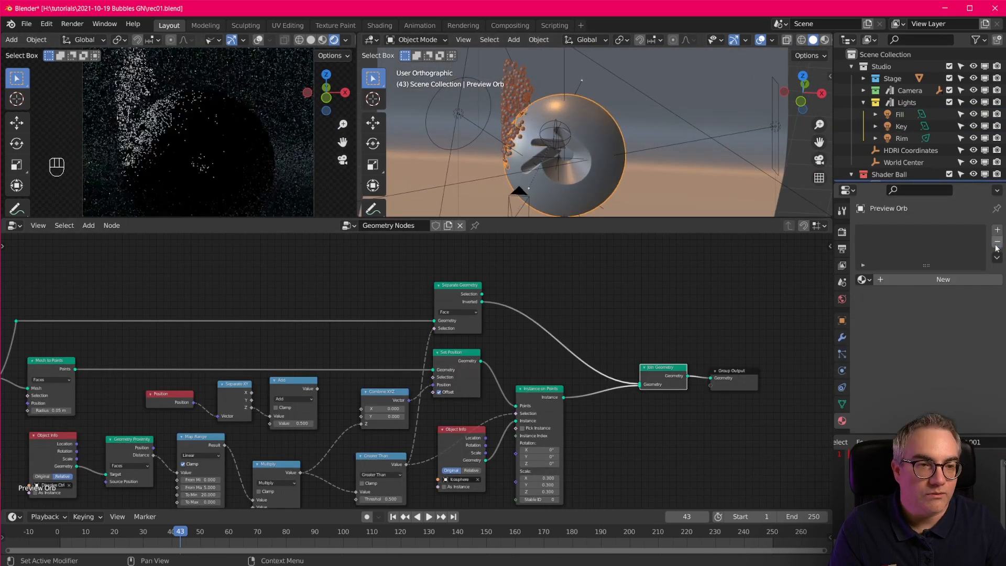
click(921, 279)
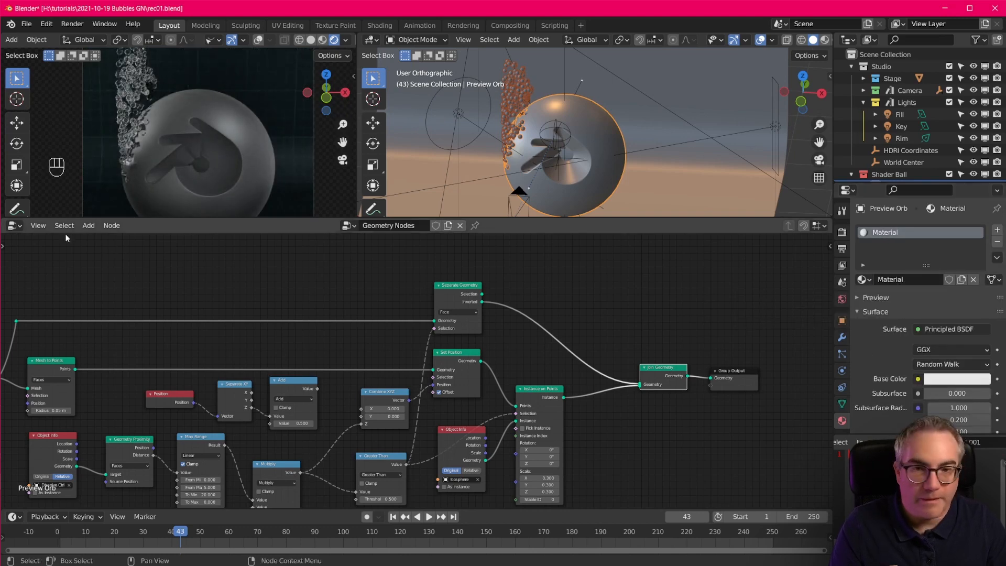
In the shader node editor, replace the orb material's Principled BSDF with a Glass BSDF connected to the Material Output's Surface
click(11, 226)
click(29, 348)
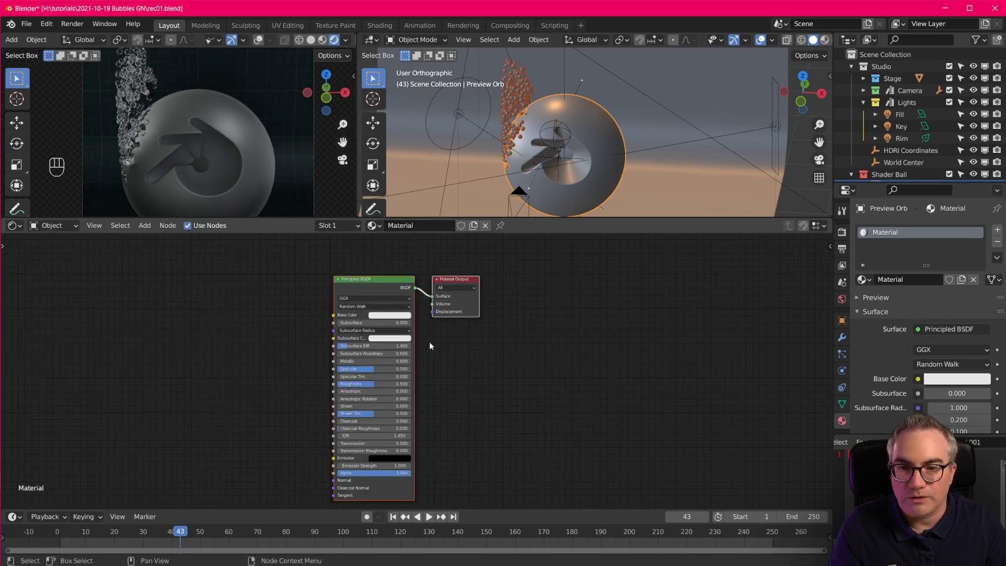
click(373, 252)
key(x)
key(shift+a)
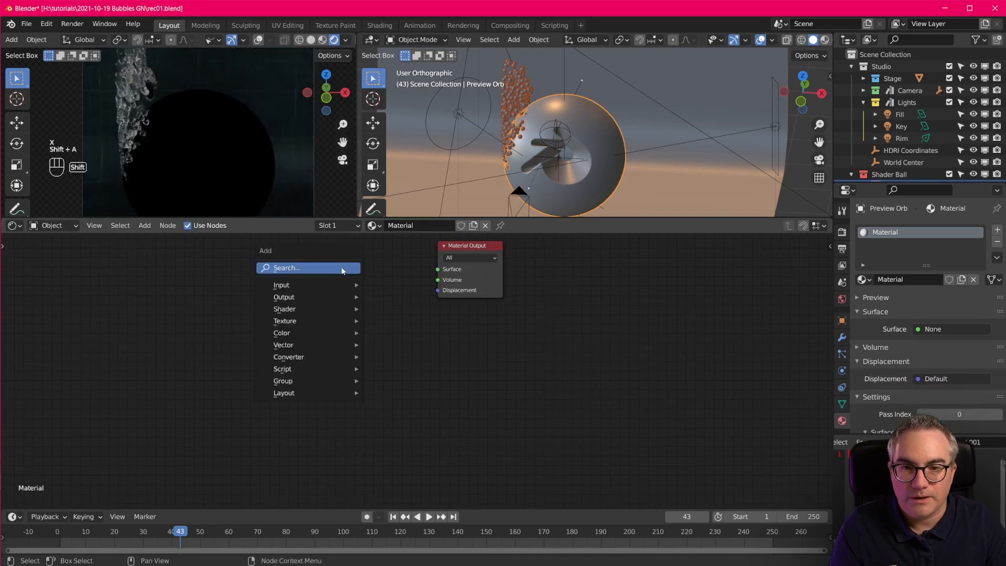
mouse_move(310, 309)
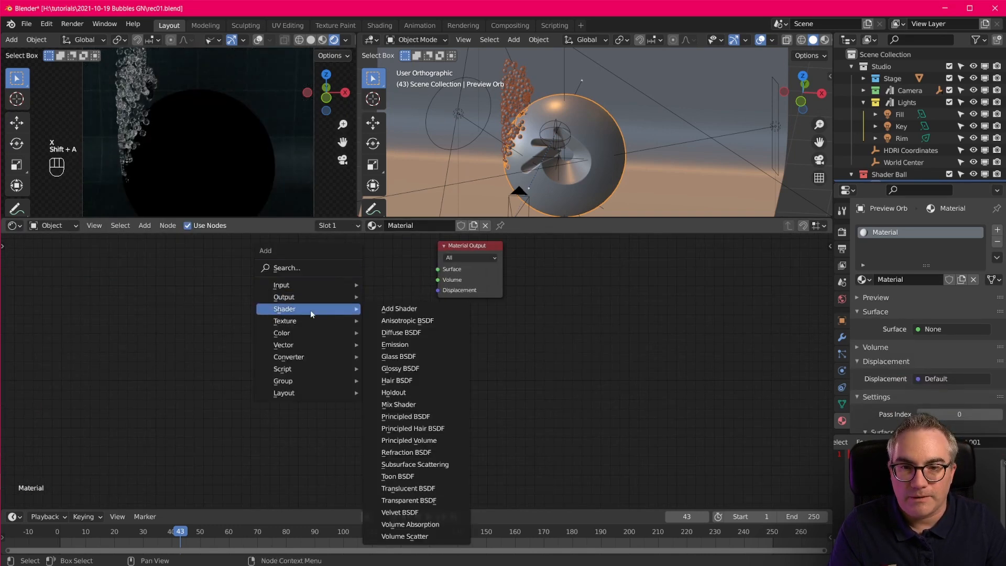
click(434, 356)
click(317, 272)
drag(386, 289, 437, 268)
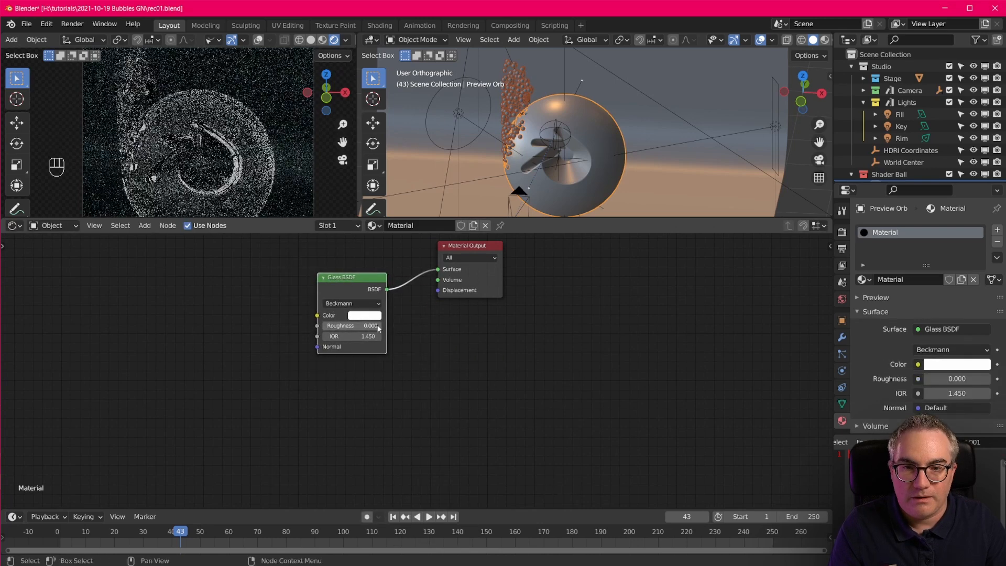
Set the Glass BSDF's roughness to 0.4
double_click(353, 325)
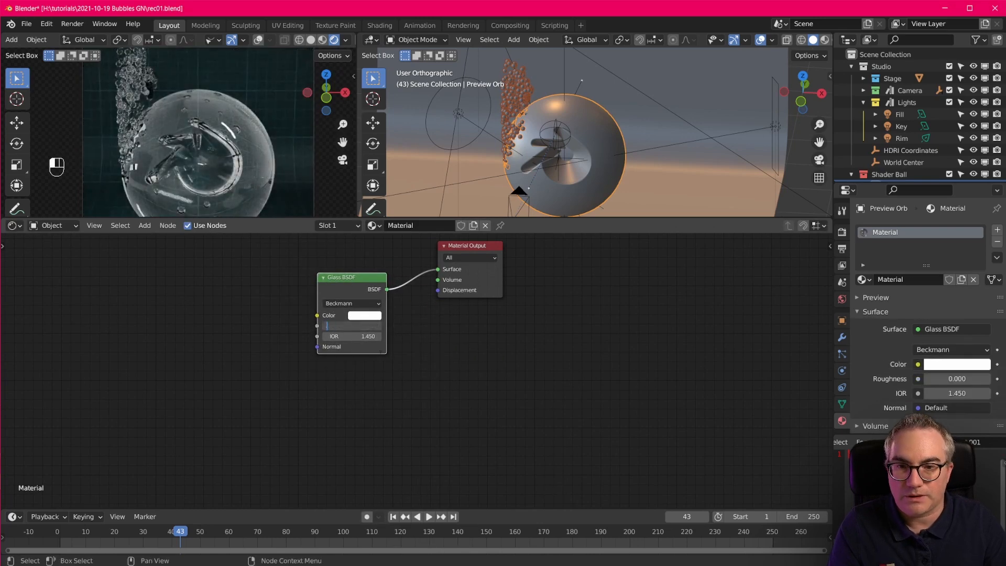
text(.4)
key(Return)
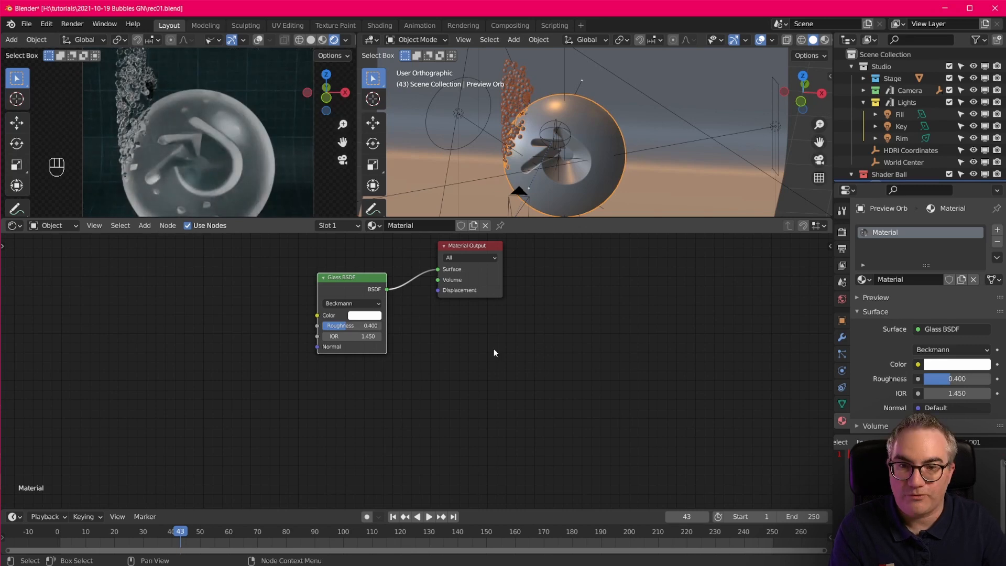
scroll(243, 169, up, 2)
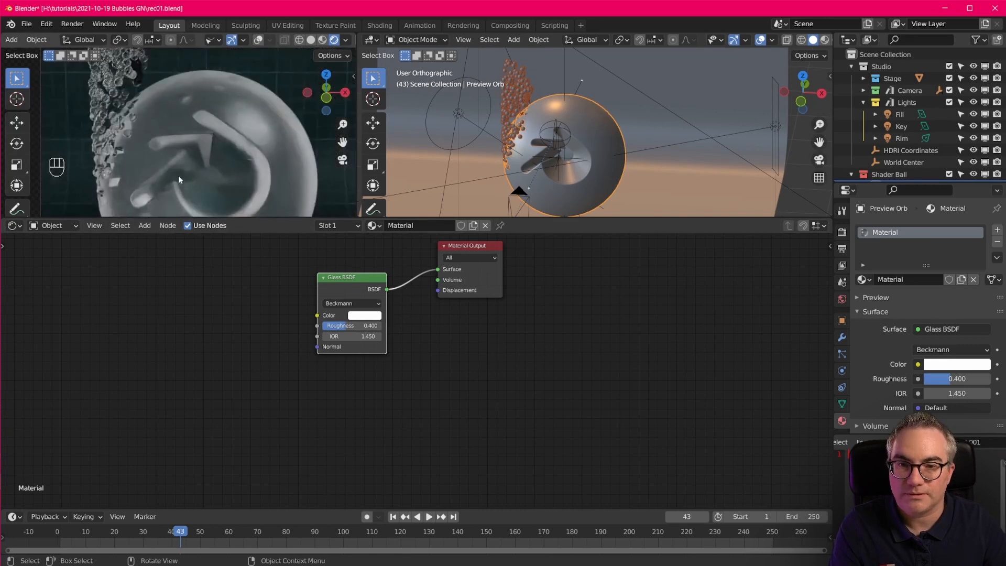
Delete the loose small spheres inside the Preview Orb mesh by hiding the linked orb shell, removing the remaining vertices and revealing the shell again
scroll(631, 172, up, 3)
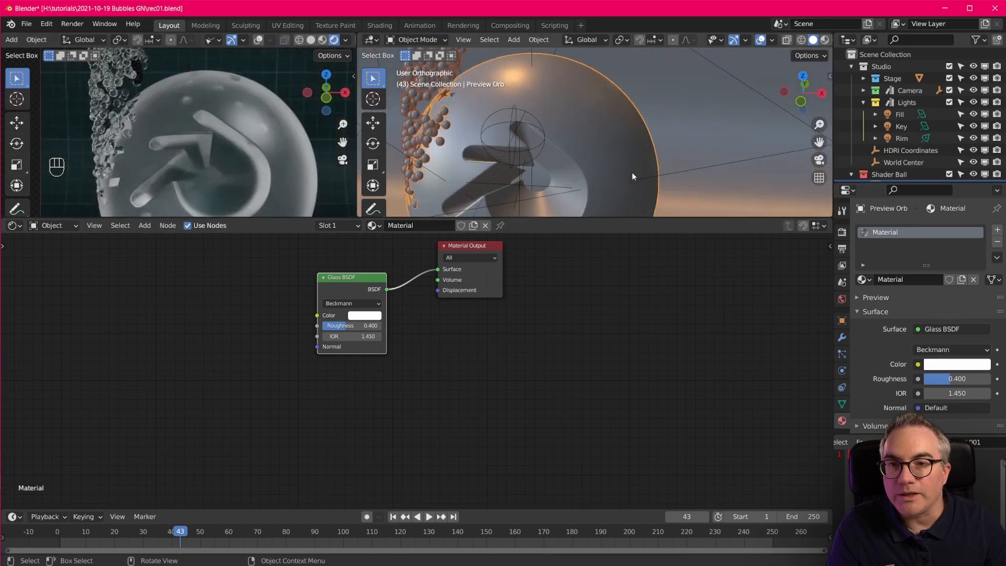
key(Tab)
middle_drag(652, 142, 626, 111)
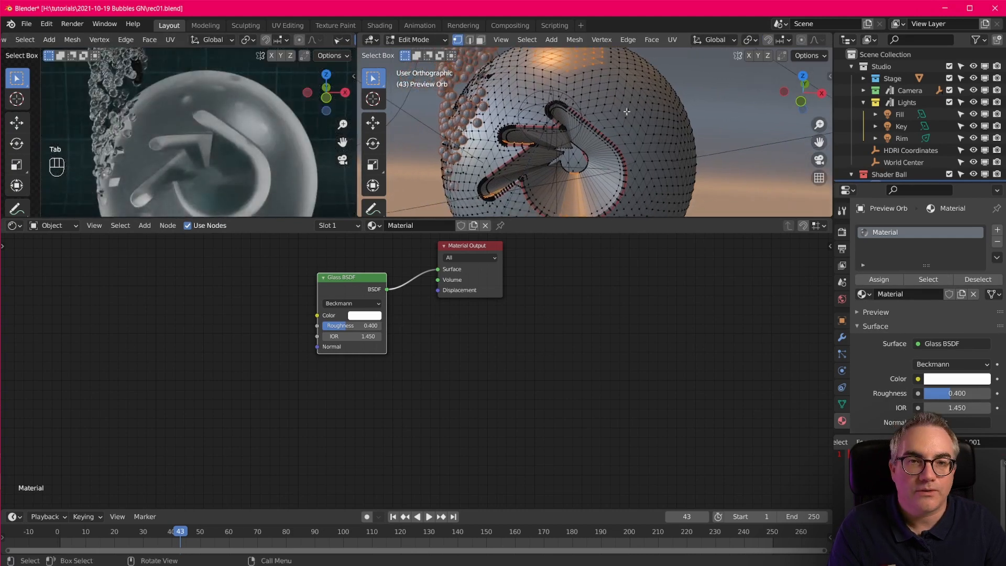
key(ctrl+l)
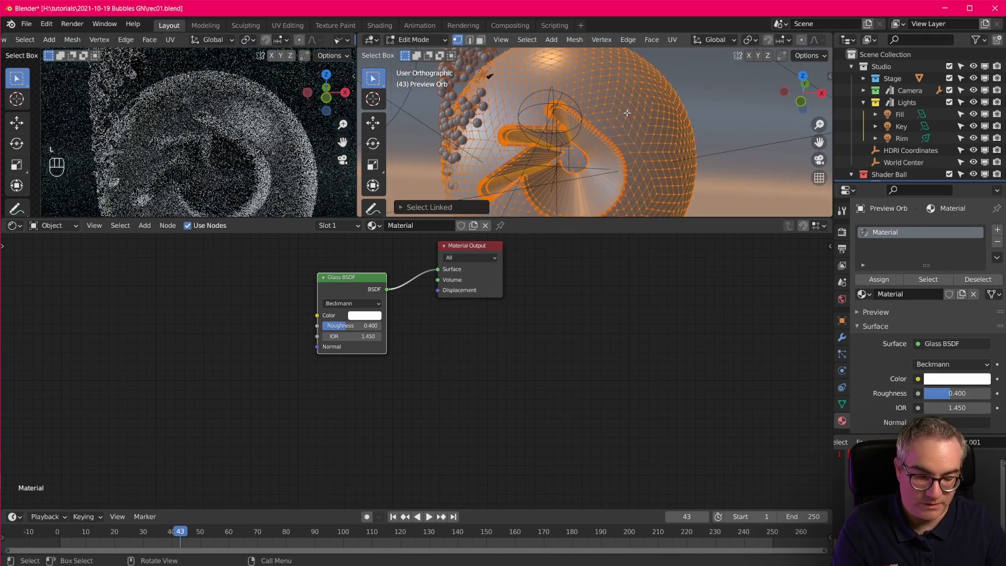
middle_drag(627, 111, 638, 149)
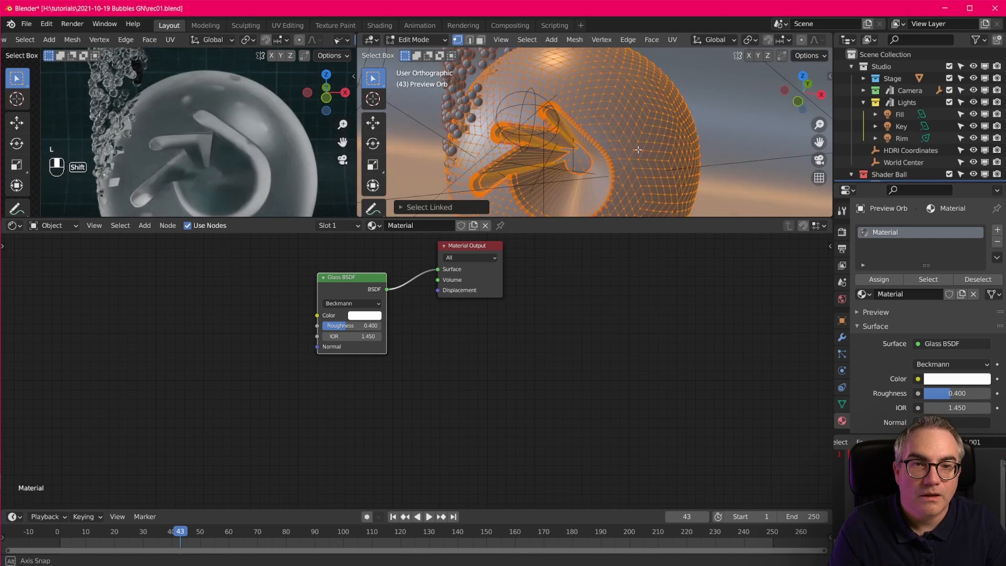
key(h)
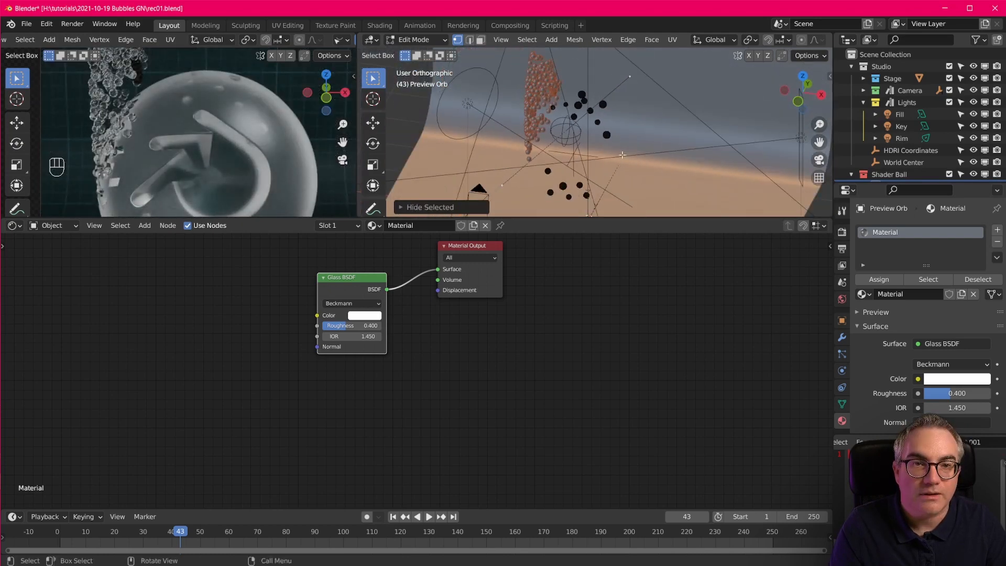
middle_drag(627, 163, 623, 151)
key(a)
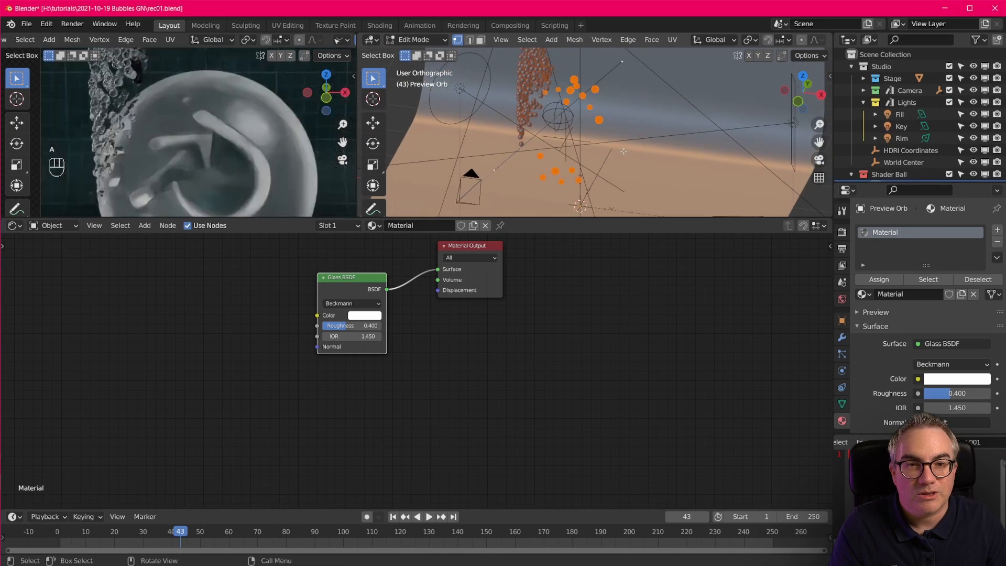
key(x)
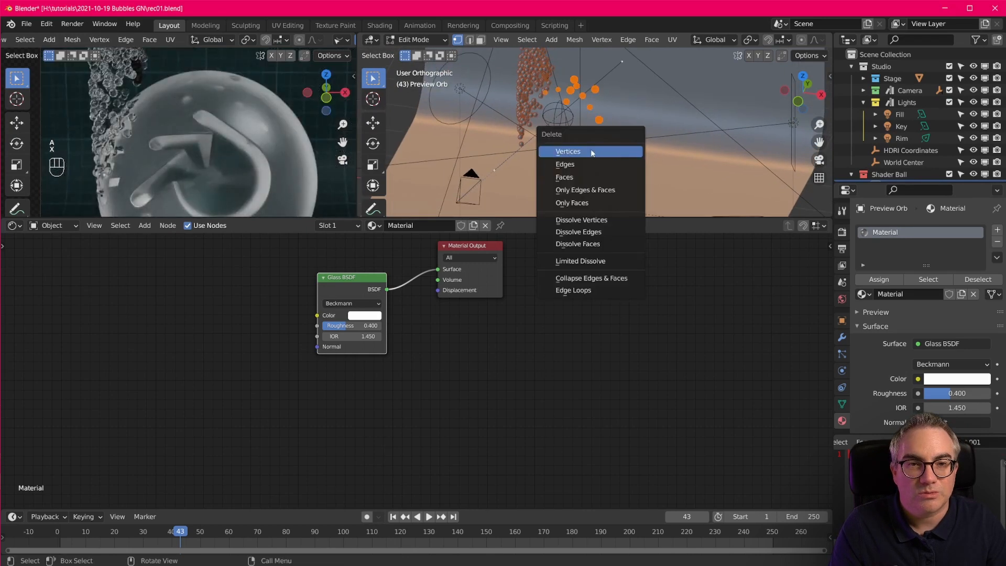
click(593, 150)
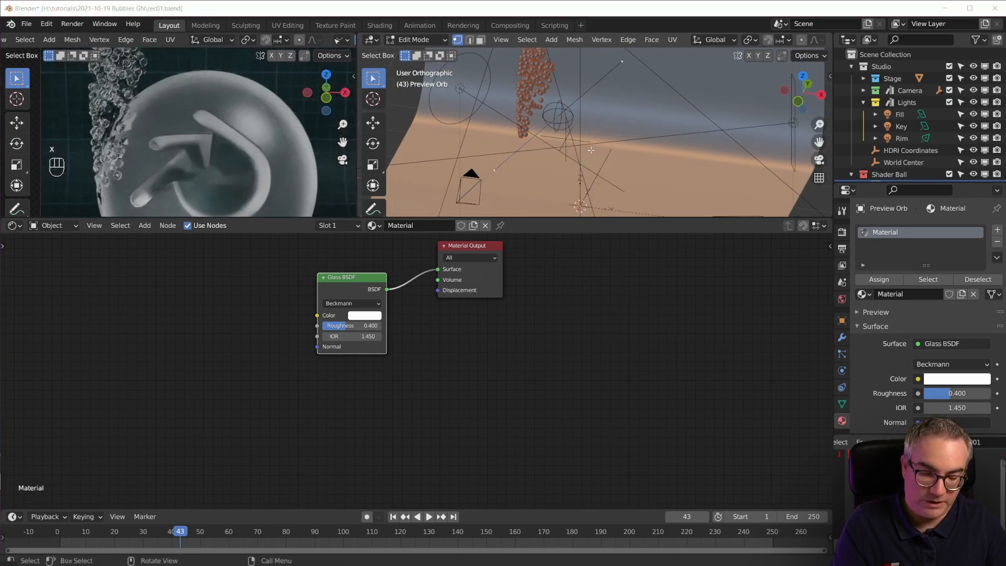
key(alt+h)
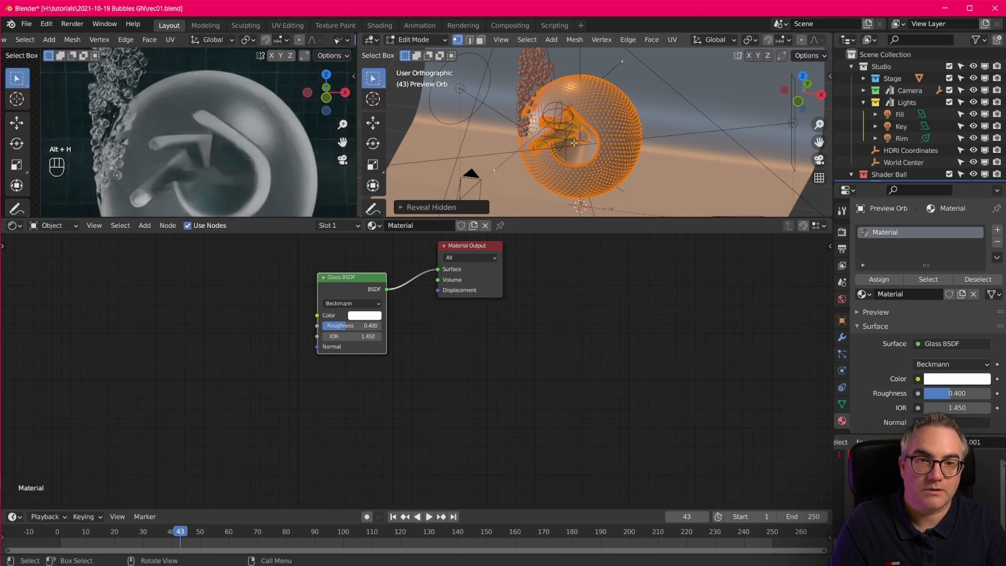
Add 8 evenly spaced loop cuts to the inner walls of the orb's logo recess, clear the selection and return to Object Mode
scroll(626, 145, up, 8)
key(Tab)
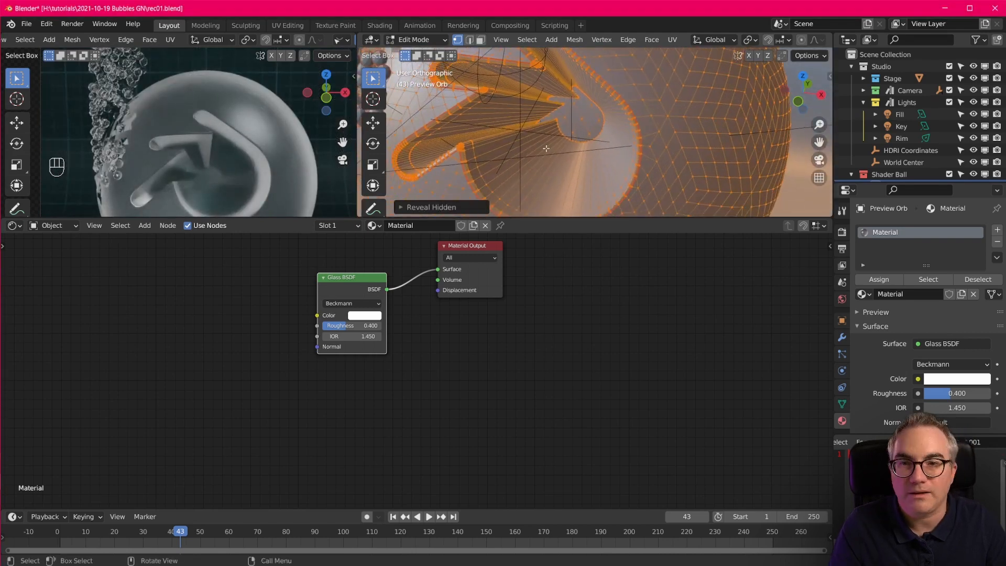
key(Tab)
key(alt+a)
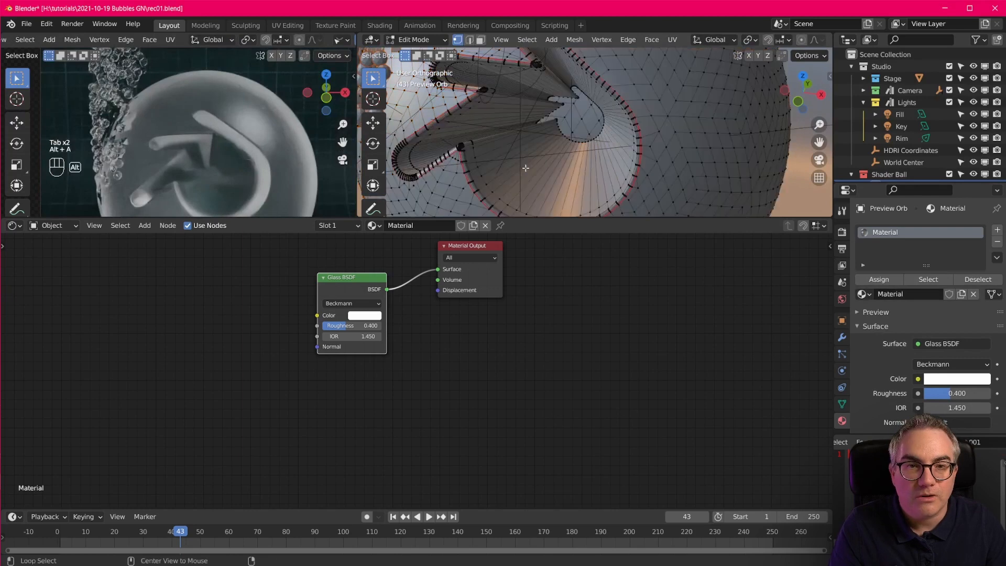
key(ctrl+r)
scroll(520, 167, up, 4)
scroll(519, 167, up, 10)
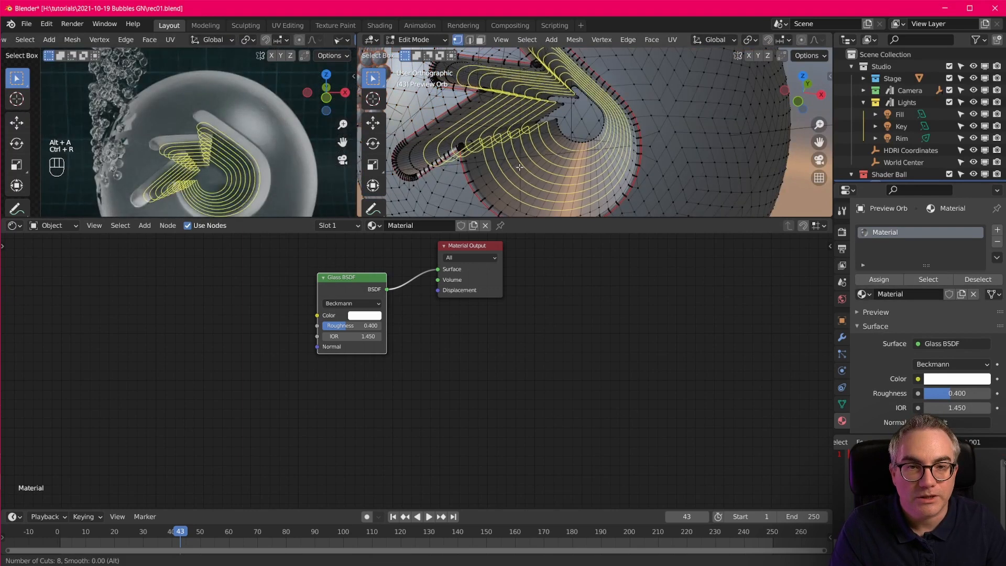
click(519, 167)
right_click(519, 167)
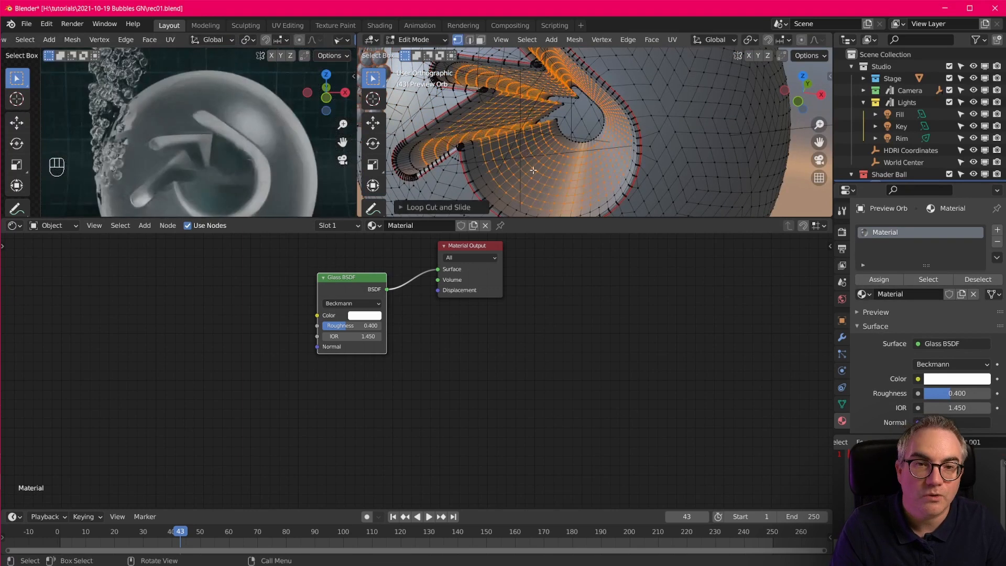
scroll(519, 167, down, 8)
key(alt+a)
scroll(593, 171, up, 3)
middle_drag(593, 171, 602, 130)
key(Tab)
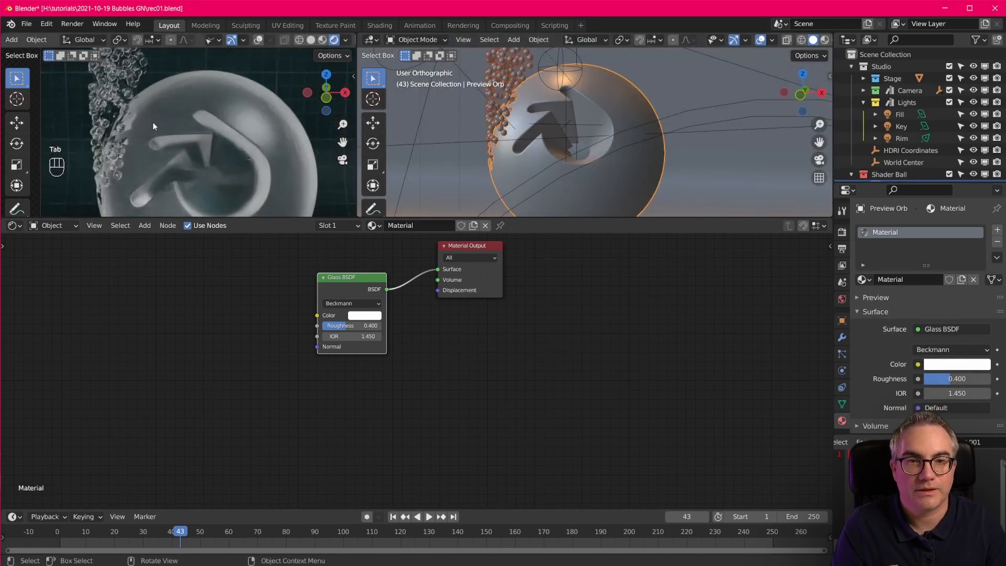
Move the Glass BSDF node level with the Material Output node
middle_drag(493, 322, 503, 399)
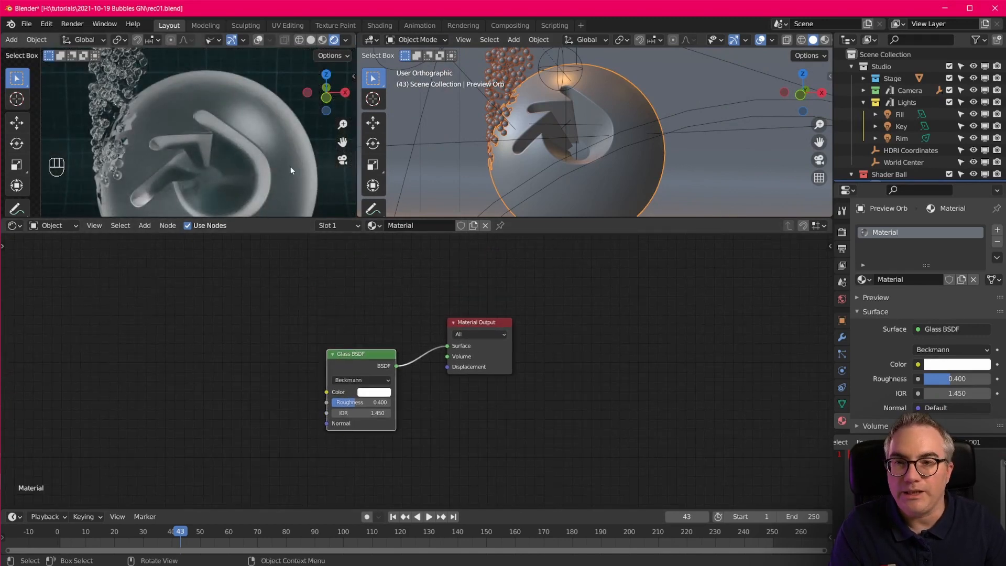
drag(369, 353, 377, 322)
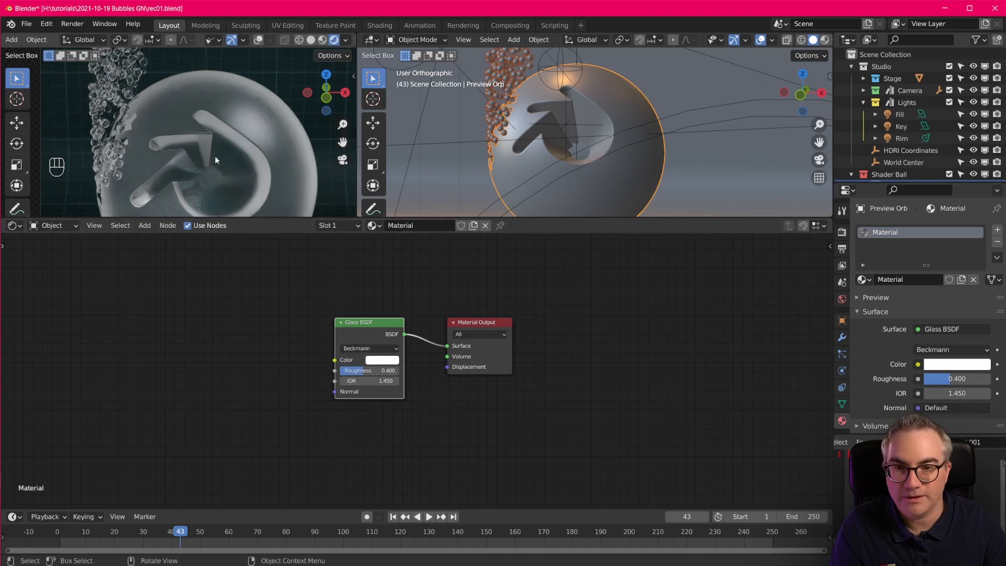
scroll(215, 156, down, 2)
scroll(560, 155, up, 2)
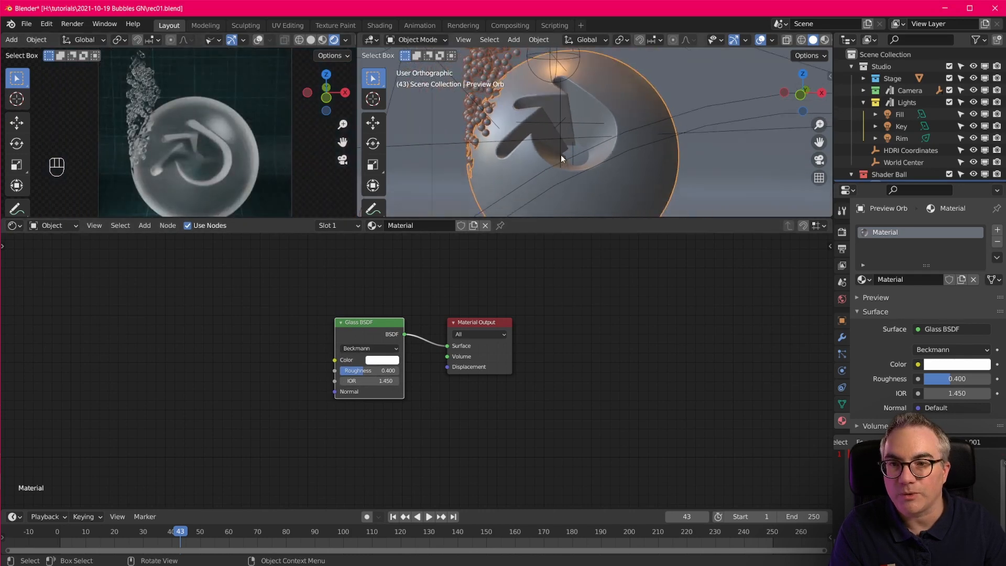
scroll(561, 155, down, 3)
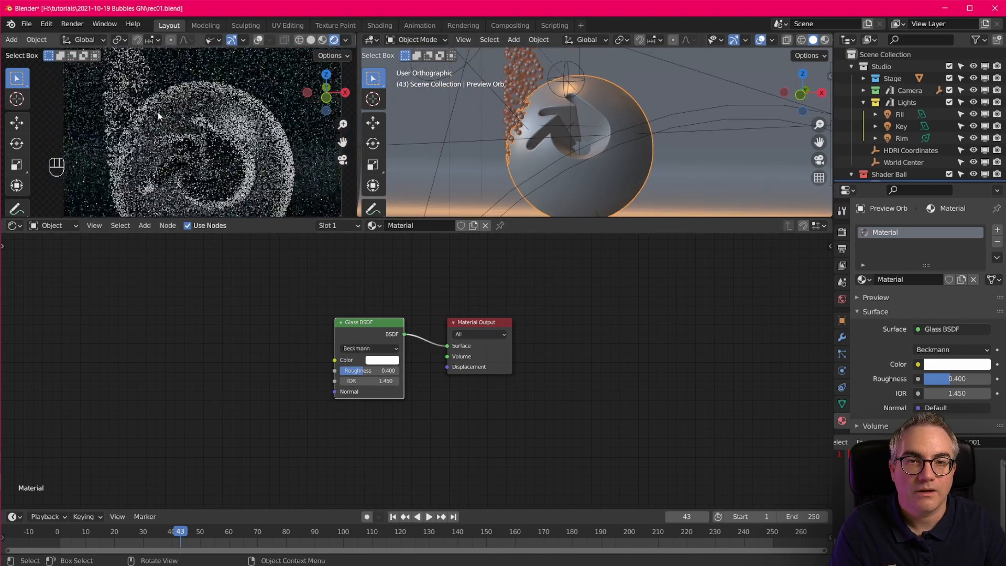
Select the Fill light and examine the whole orb in the rendered camera view
click(903, 117)
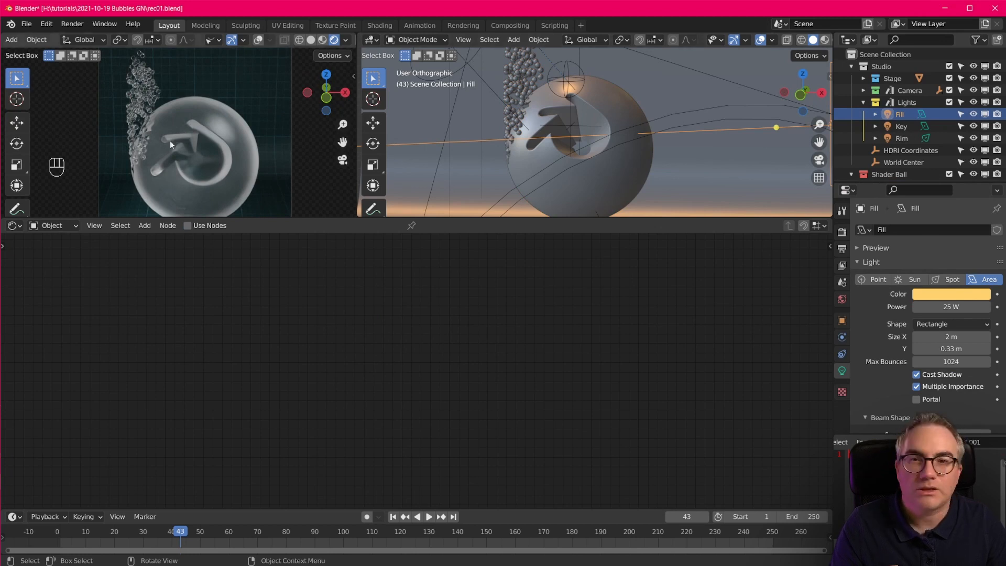
scroll(170, 141, down, 3)
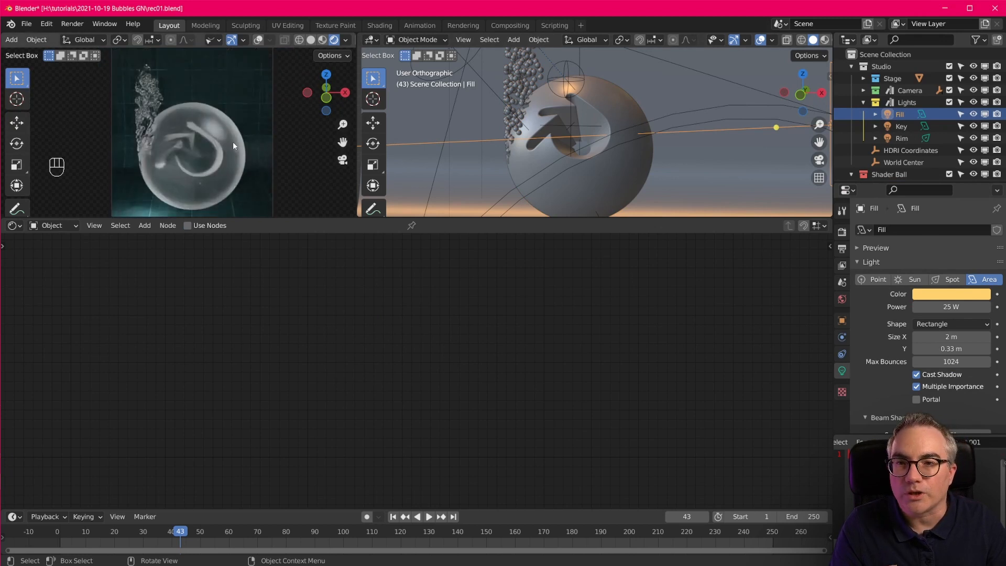
scroll(759, 151, down, 5)
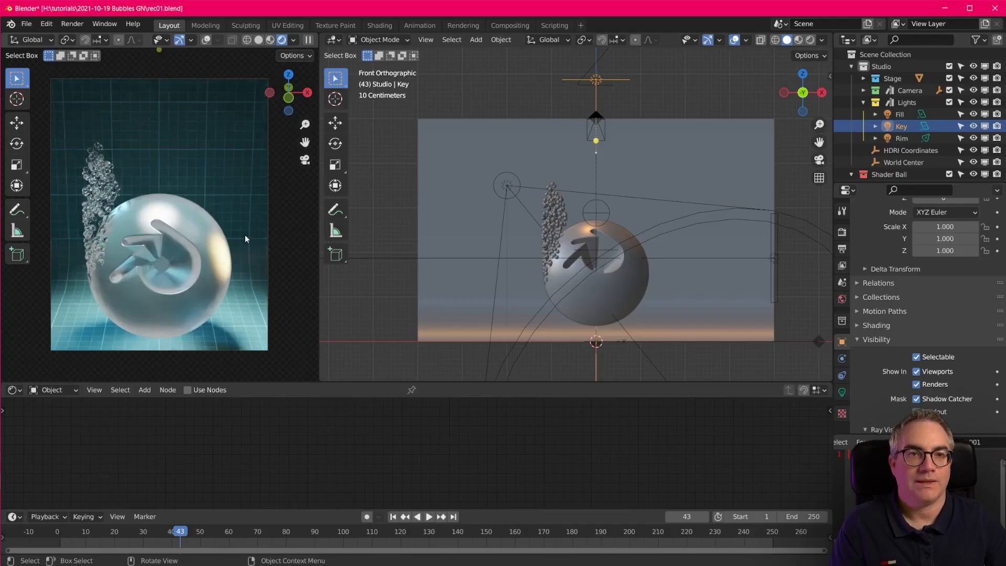
Collapse the Lights collection in the outliner and show the orb and bubbles from the front
scroll(244, 235, up, 2)
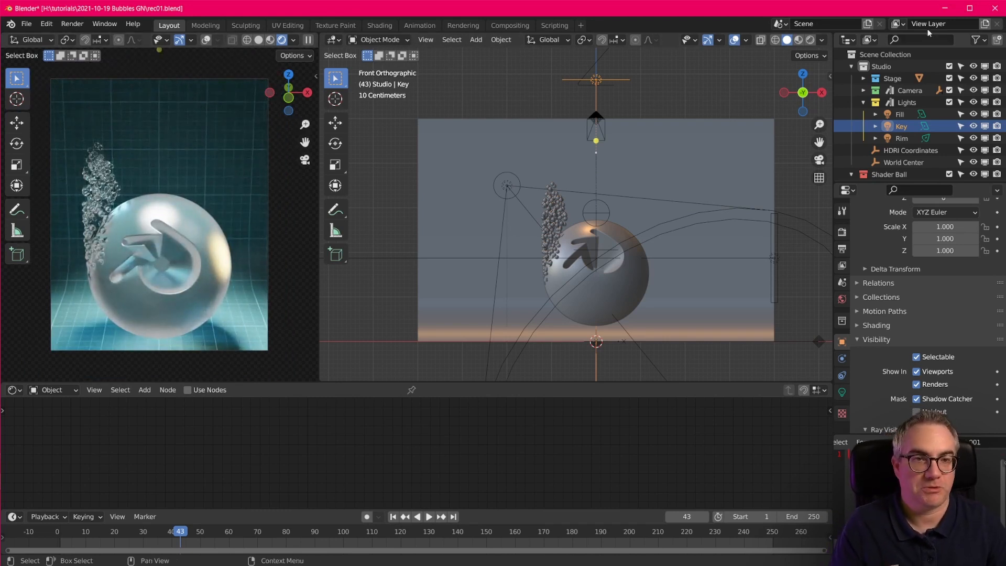
click(863, 103)
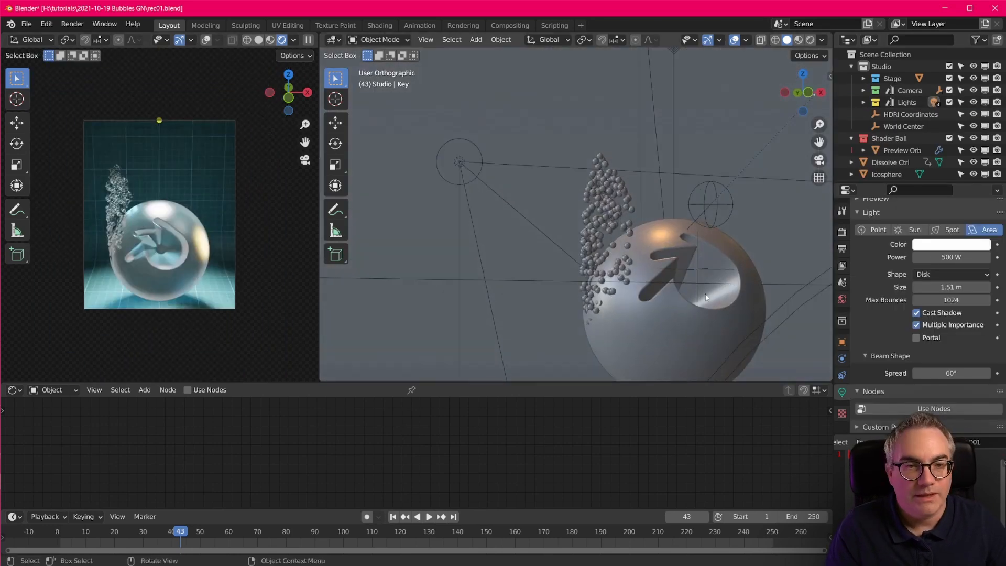
key(KP_1)
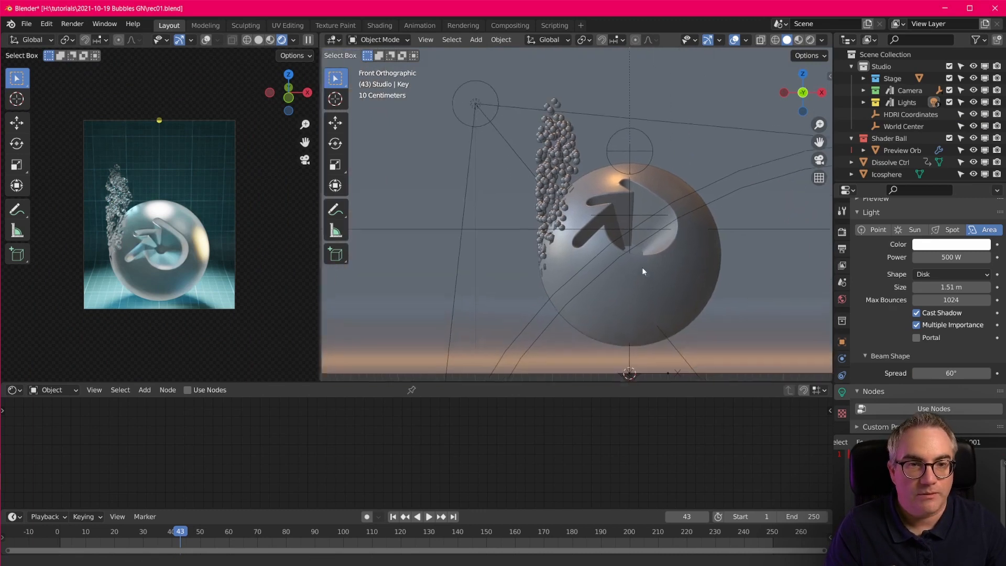
shift+middle_drag(535, 170, 560, 209)
scroll(511, 216, up, 2)
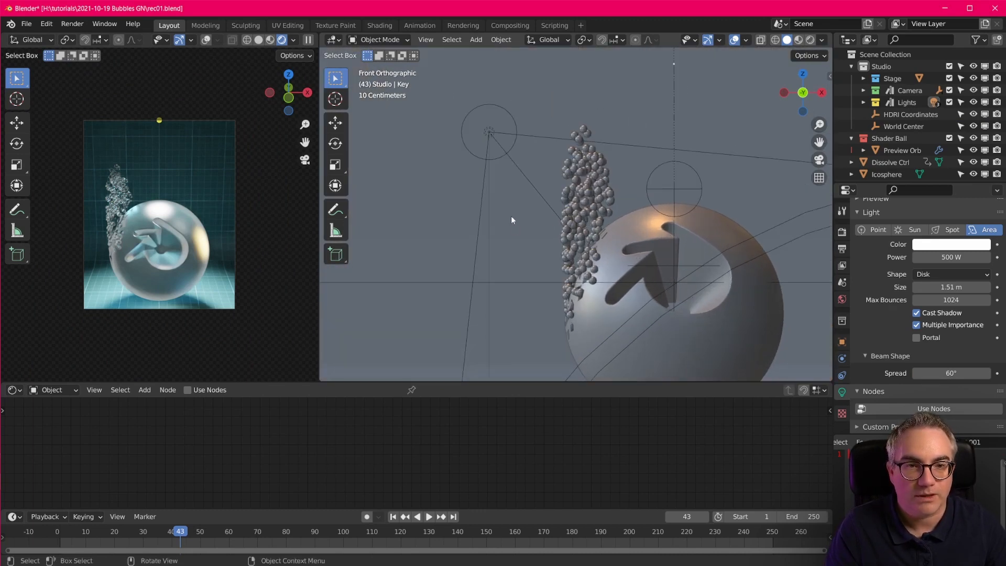
Switch the camera view to solid shading and play the dissolve animation from frame 43
click(257, 40)
scroll(247, 148, up, 3)
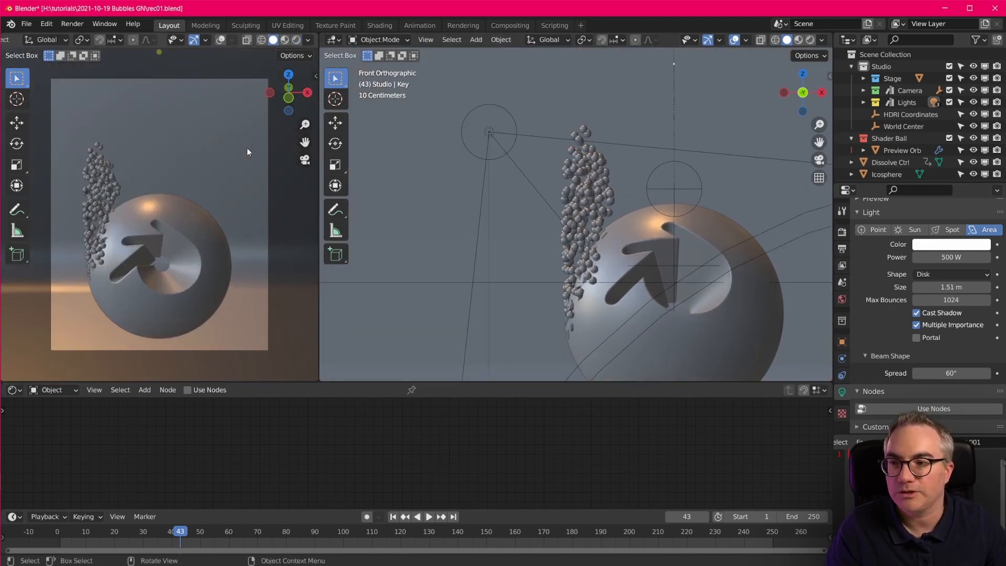
scroll(247, 149, down, 1)
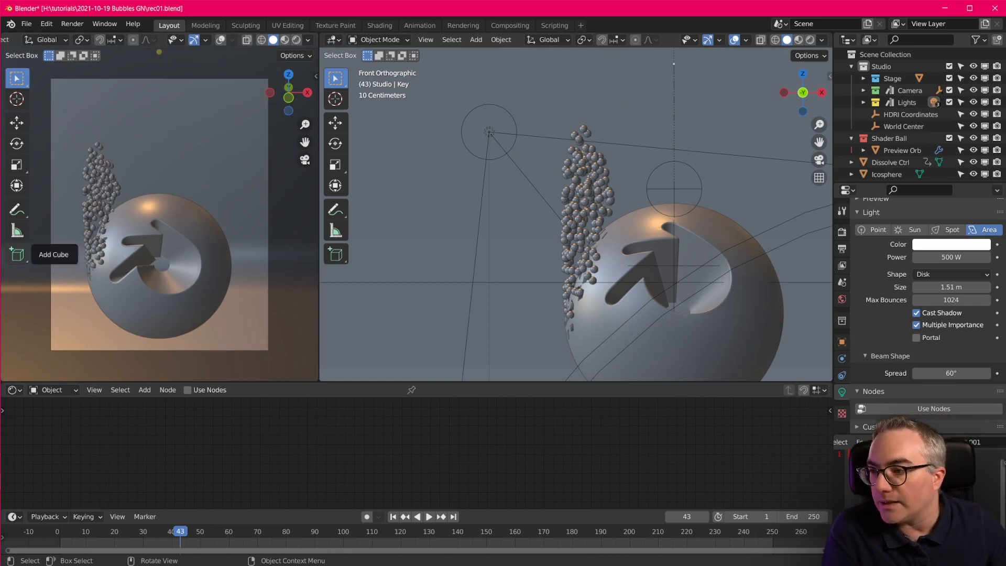
key(space)
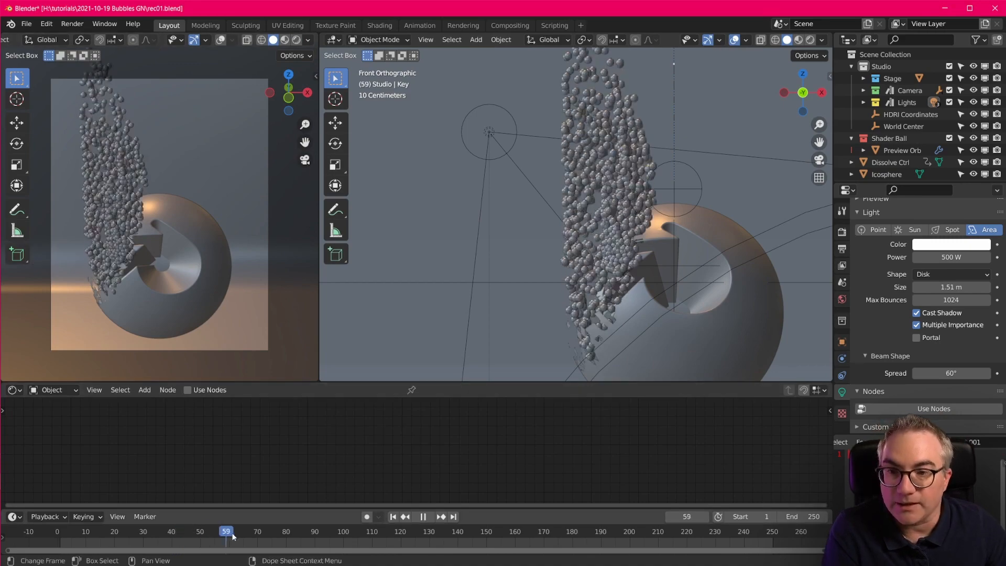
Go to frame 84 of the animation and examine the bubble column above the dissolving orb
drag(357, 537, 297, 542)
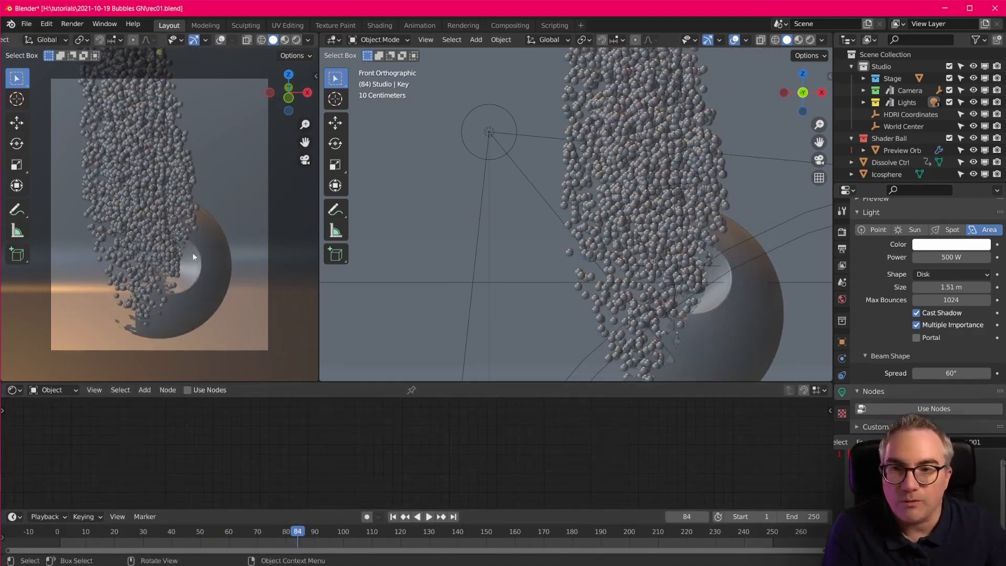
scroll(193, 252, down, 1)
scroll(618, 226, down, 2)
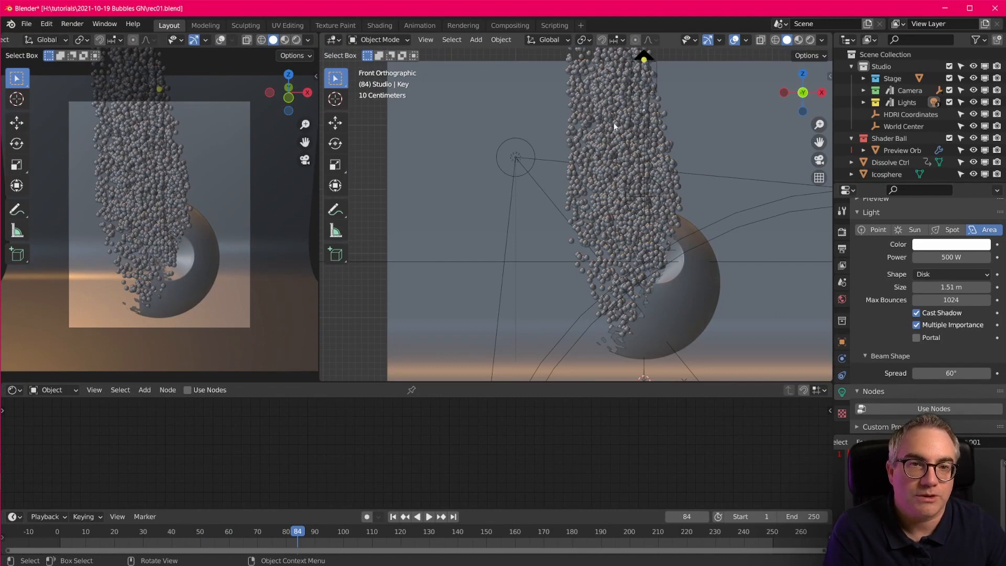
scroll(626, 281, up, 1)
scroll(596, 214, up, 1)
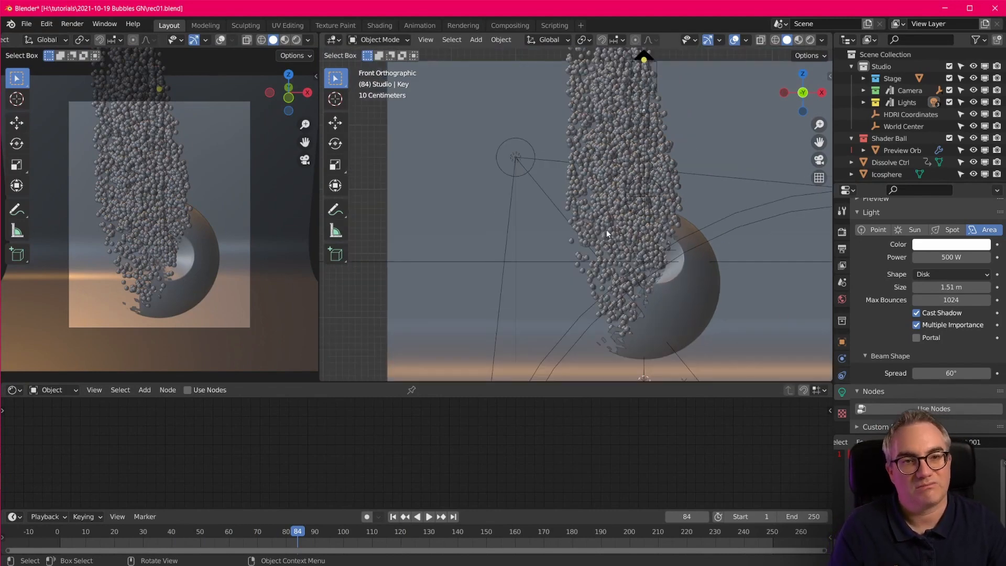
scroll(606, 229, down, 1)
scroll(607, 232, up, 2)
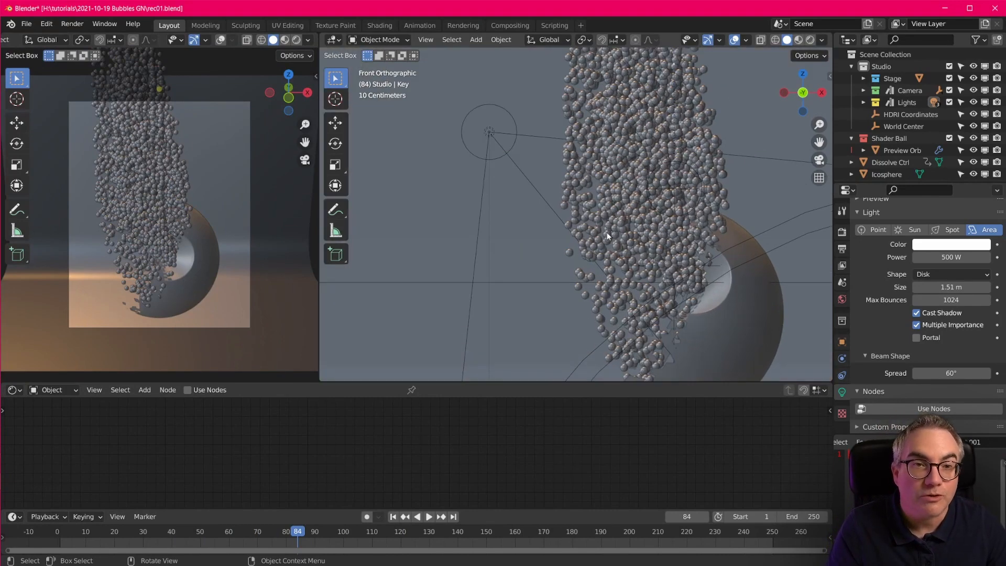
Select the Preview Orb, enlarge the node area and show the orb's geometry node tree instead of its material
click(731, 303)
drag(503, 384, 518, 246)
click(12, 251)
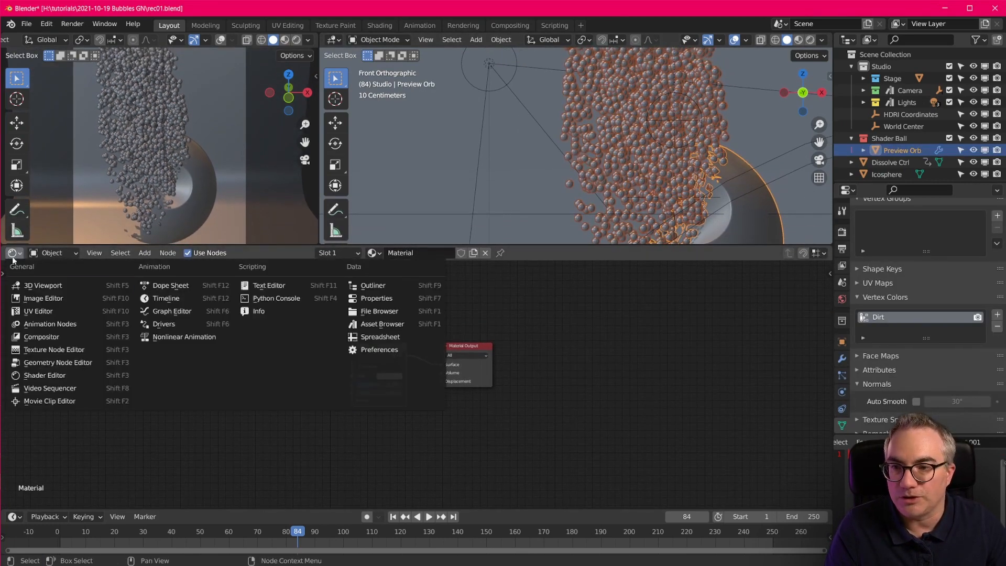
click(37, 370)
scroll(547, 420, down, 3)
scroll(586, 456, up, 4)
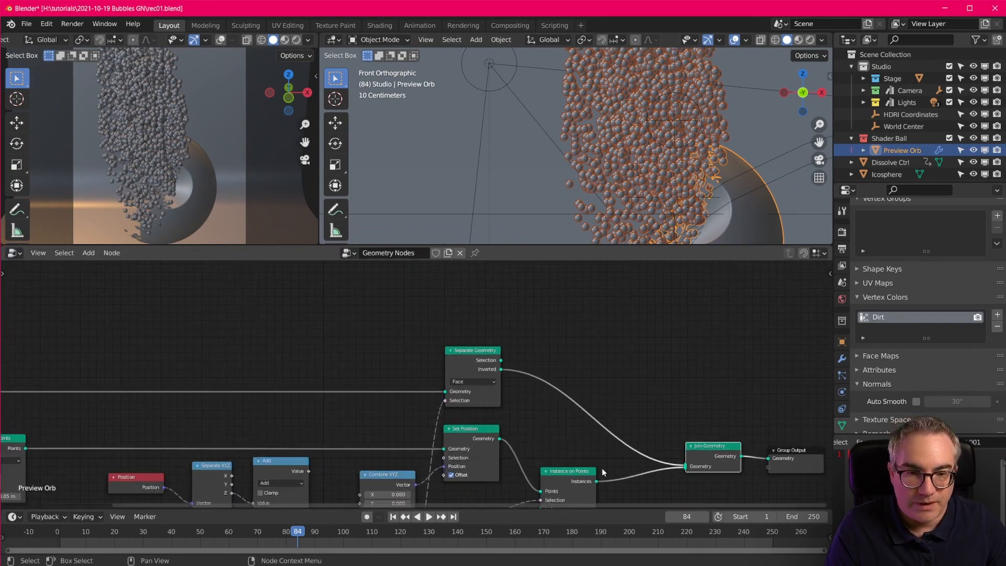
Move the Icosphere's Object Info node lower beside the Instance on Points node
middle_drag(601, 470, 541, 312)
scroll(518, 356, up, 6)
scroll(514, 362, up, 1)
middle_drag(627, 399, 602, 423)
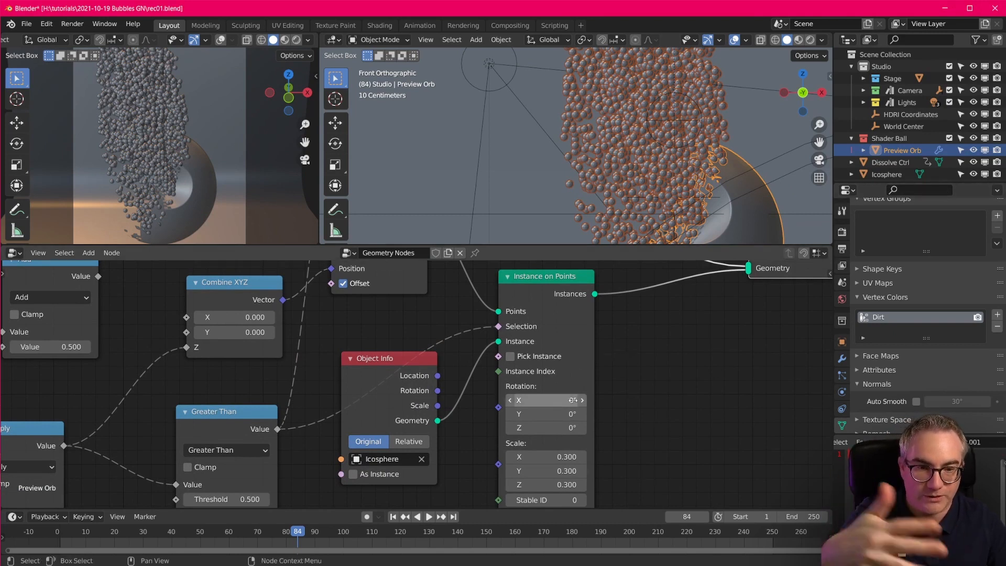
middle_drag(520, 378, 562, 304)
scroll(569, 302, down, 2)
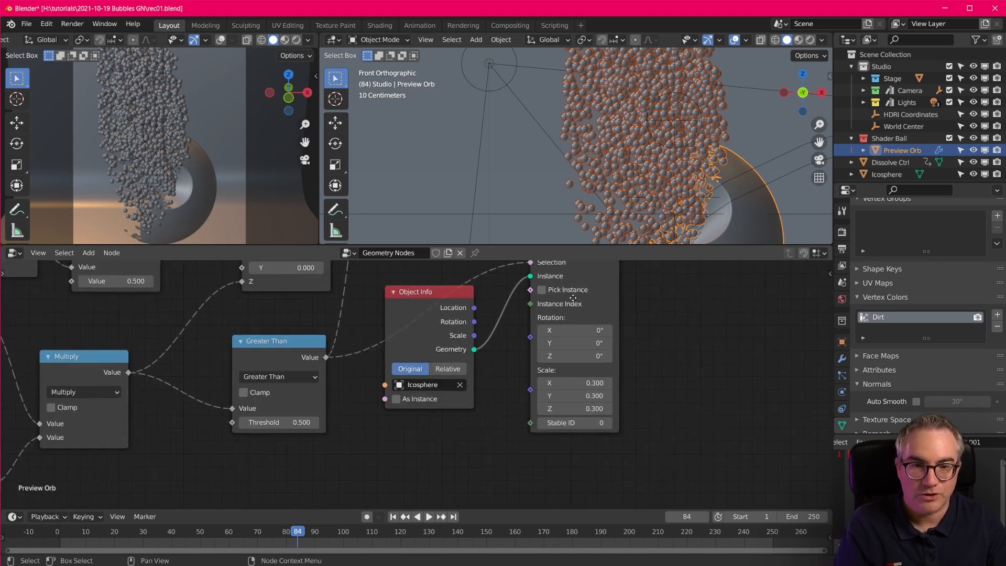
drag(444, 302, 443, 348)
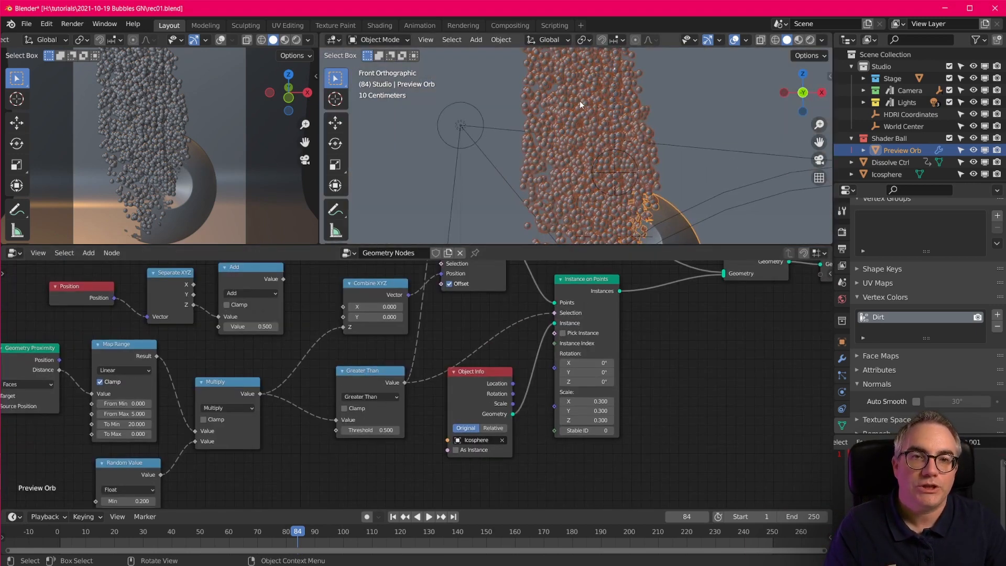
Shift the Instance on Points node slightly away from the Object Info node to make more room between them
scroll(581, 450, down, 2)
middle_drag(581, 459, 571, 463)
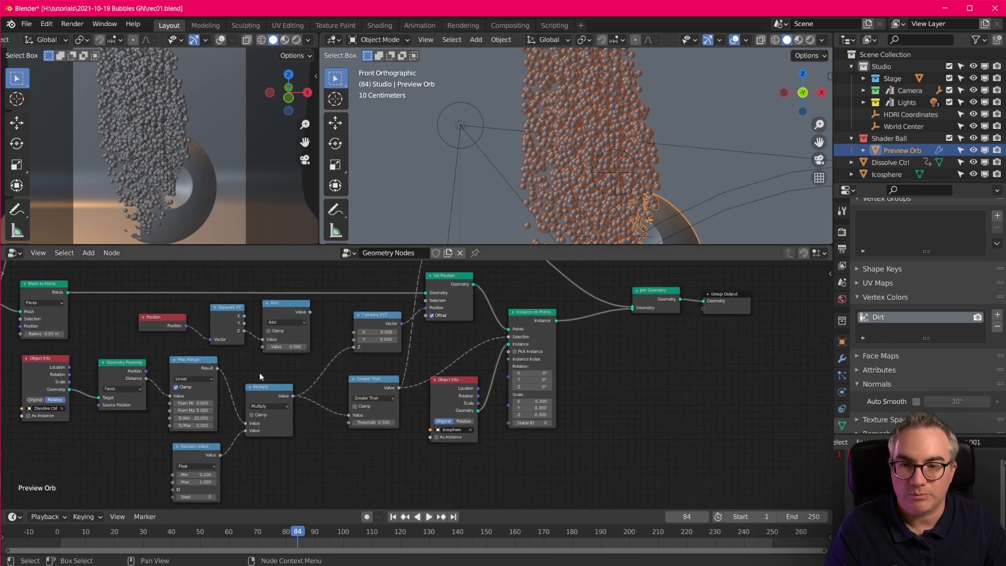
drag(165, 317, 162, 321)
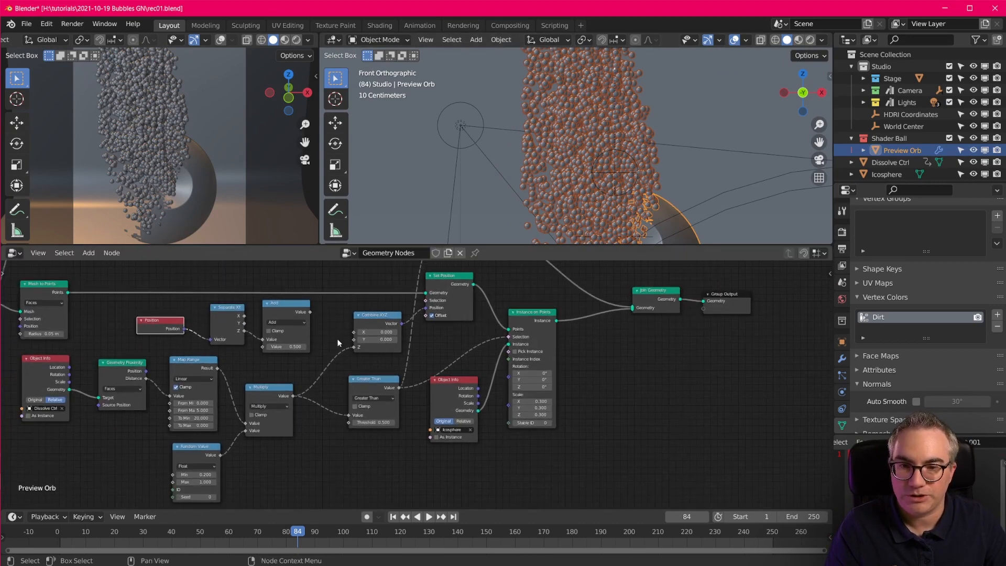
middle_drag(556, 460, 547, 444)
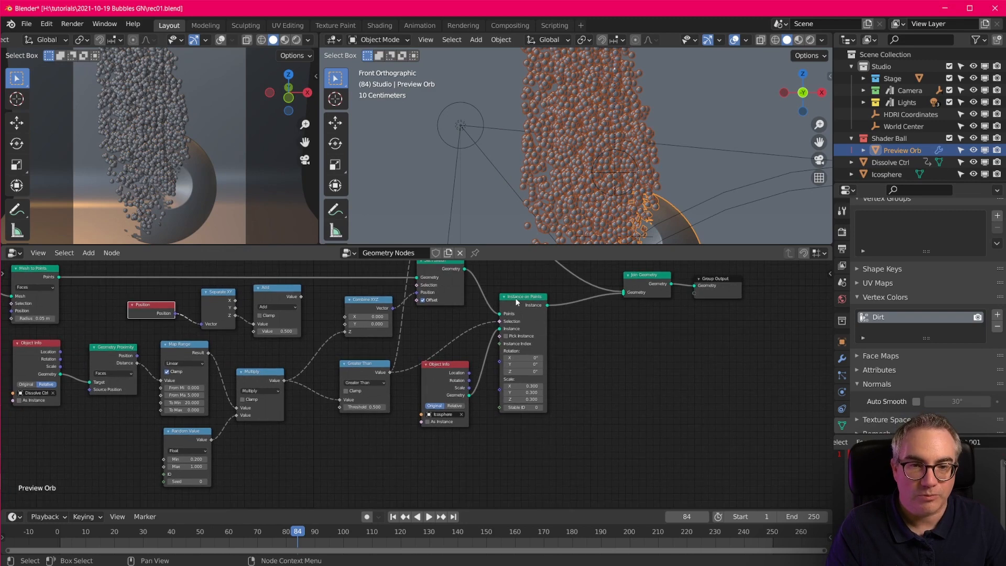
drag(516, 302, 523, 303)
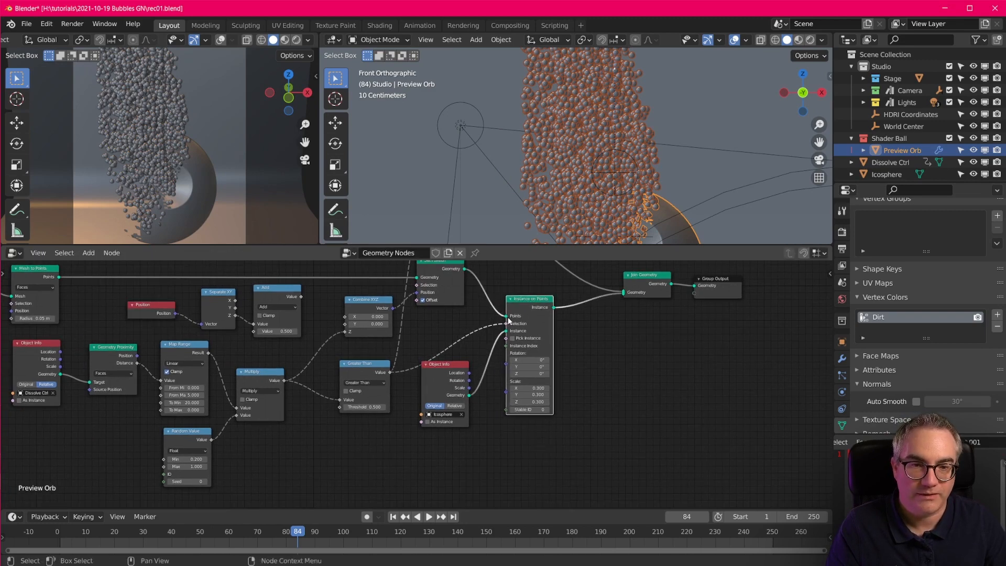
scroll(535, 435, up, 2)
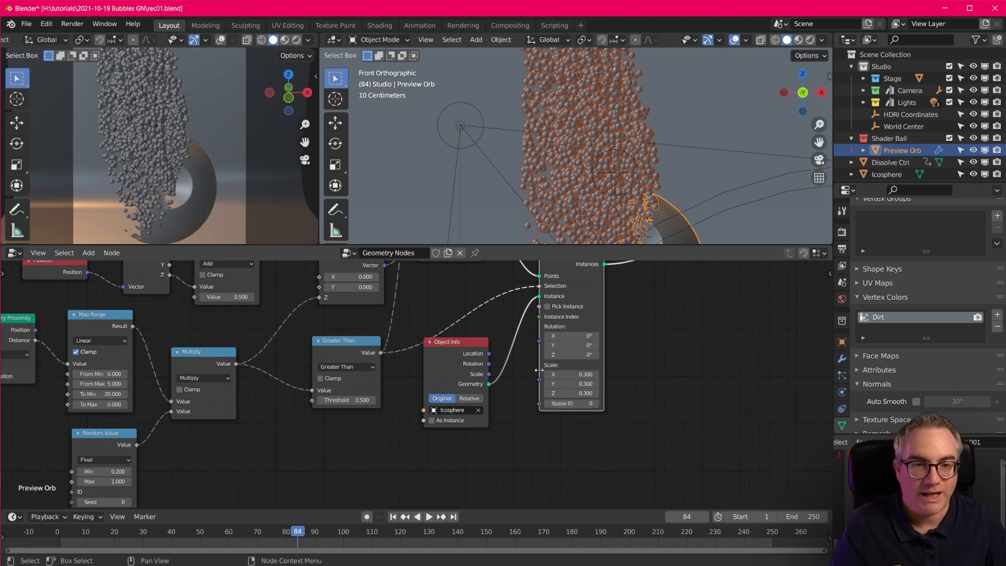
Duplicate the Position node and place the copy below the Multiply node, beside Random Value
drag(540, 382, 459, 477)
click(332, 455)
key(shift+a)
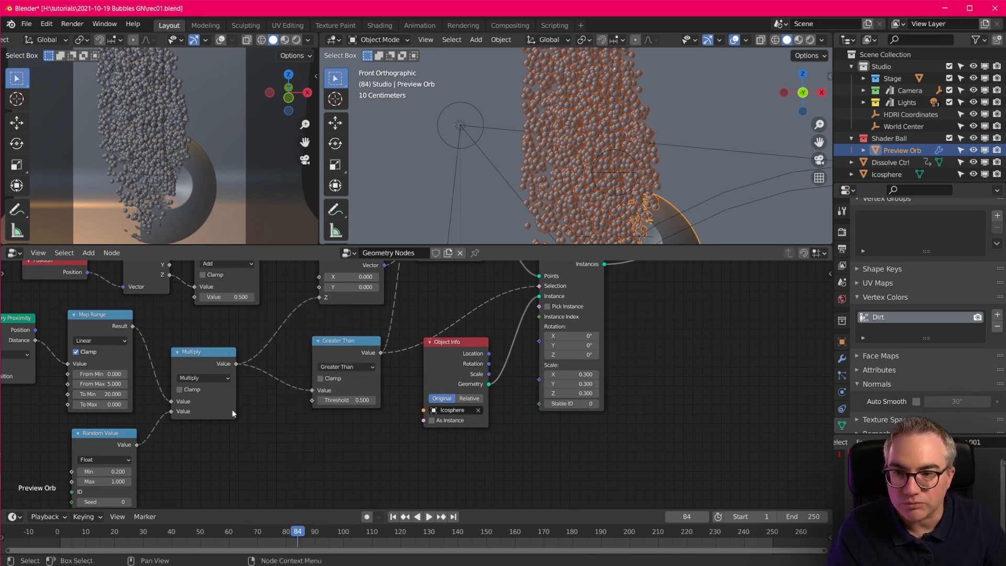
click(52, 274)
key(shift+d)
click(343, 473)
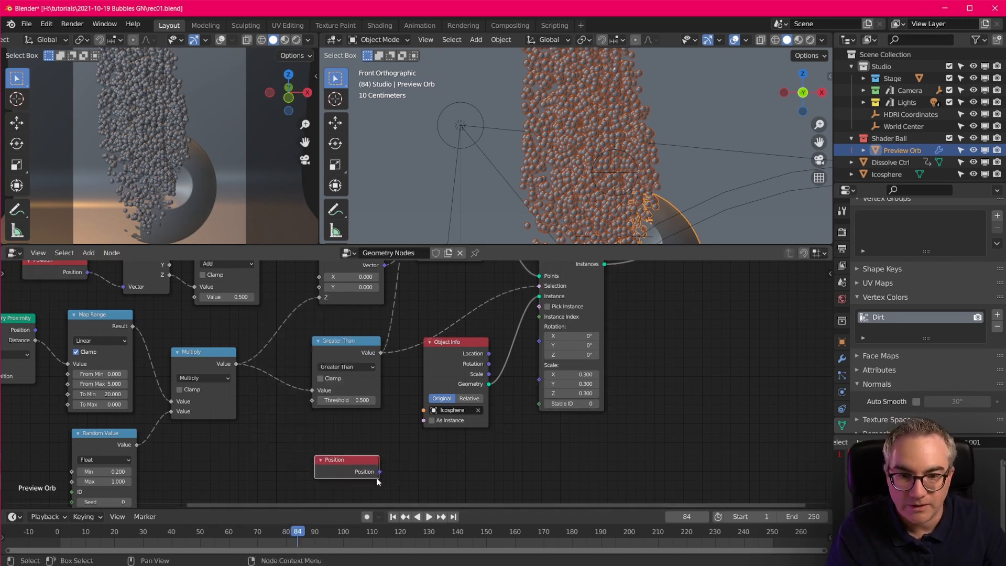
drag(380, 473, 283, 459)
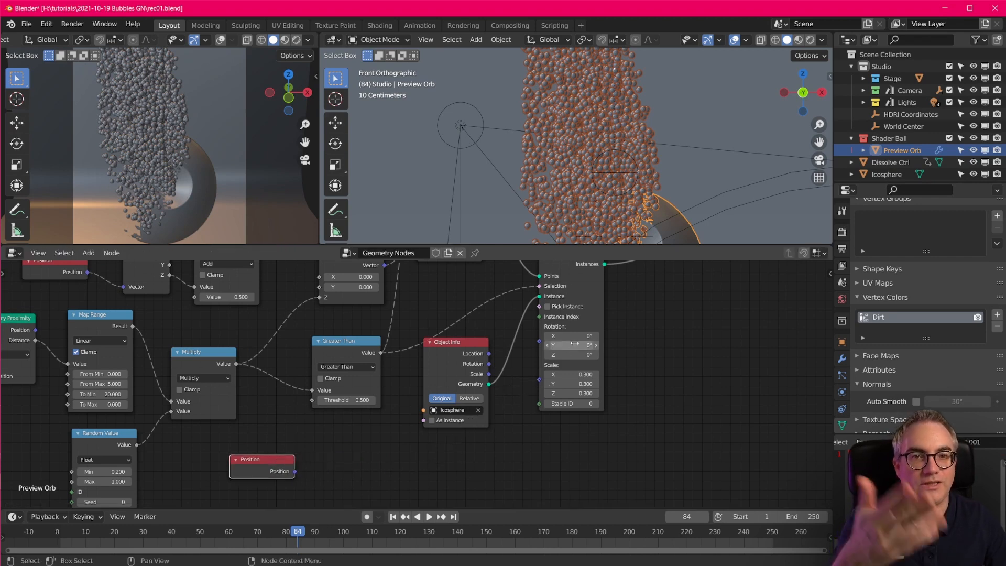
Add a Separate XYZ node beside the duplicated Position node and link Position to its Vector input
shift+scroll(420, 461, down, 3)
key(shift+a)
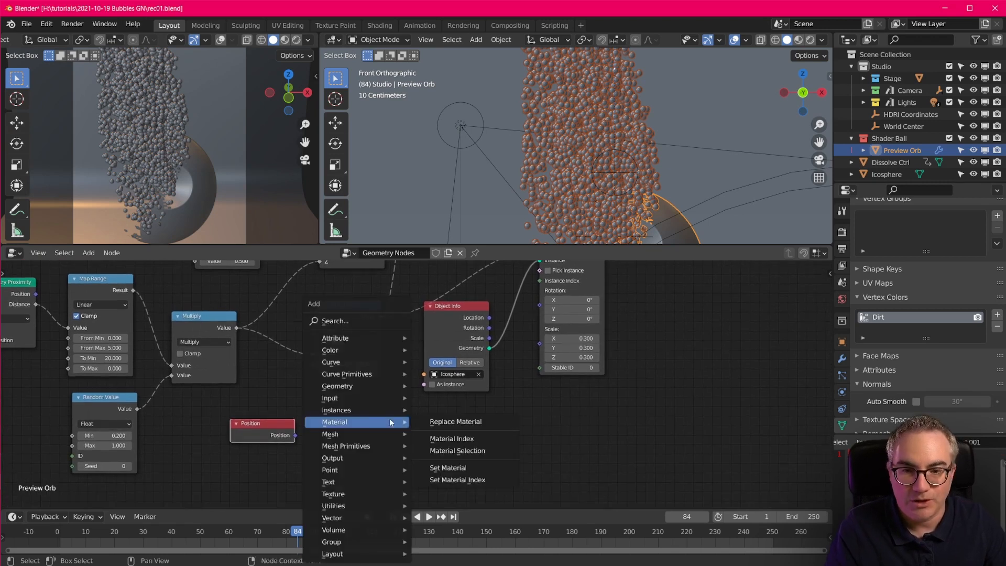
mouse_move(356, 517)
click(460, 482)
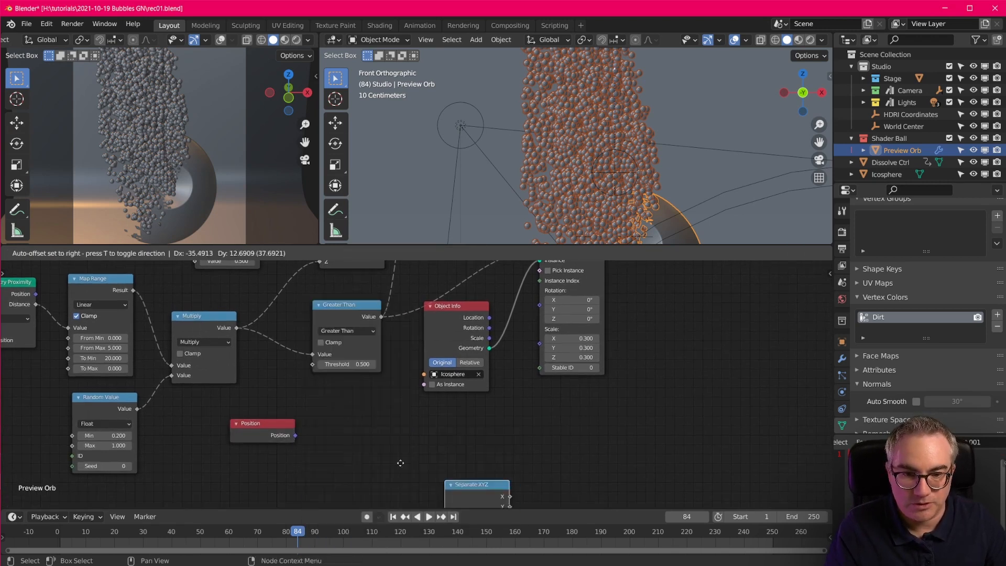
click(337, 396)
drag(295, 436, 339, 455)
drag(363, 409, 471, 447)
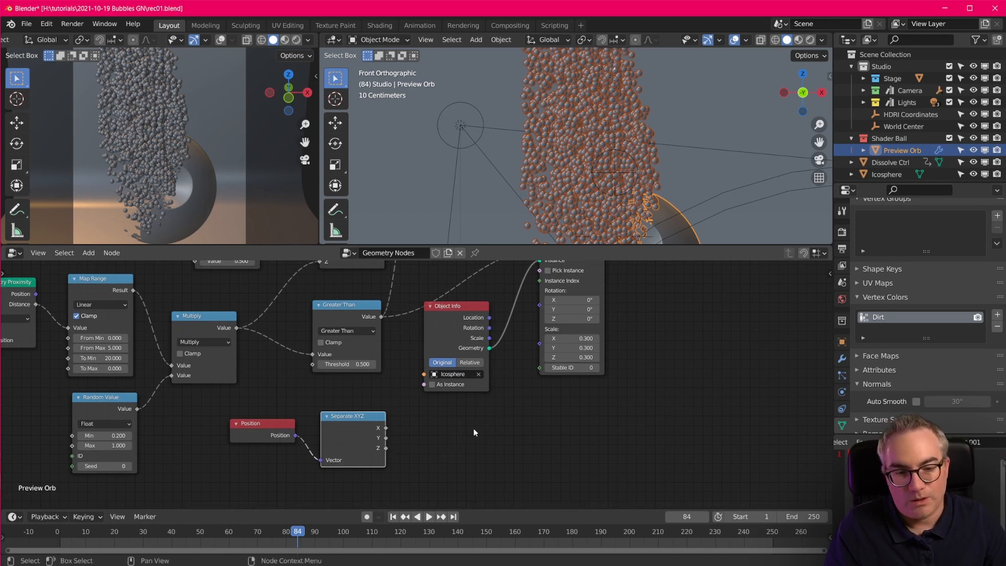
Add a Math node set to Add next to the new Separate XYZ node
key(shift+a)
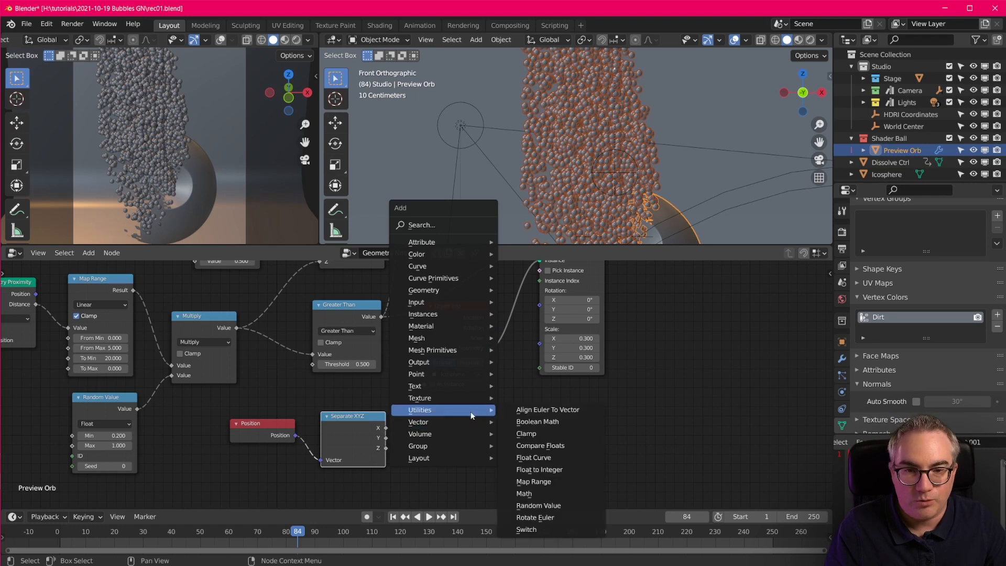
mouse_move(463, 412)
click(571, 494)
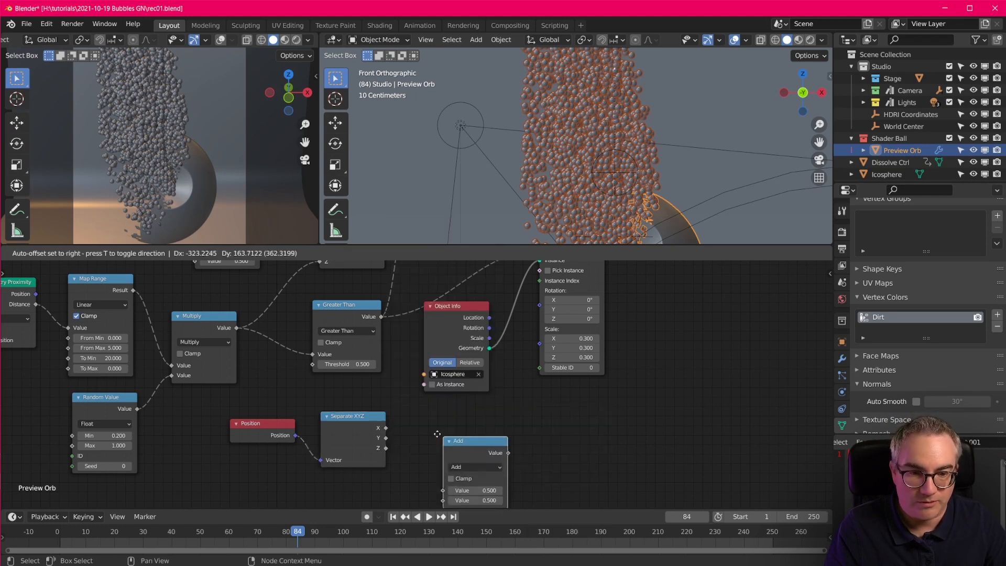
click(422, 413)
Duplicate the new Add node, set the copy to Multiply, and link the Add output to its first value
key(shift+d)
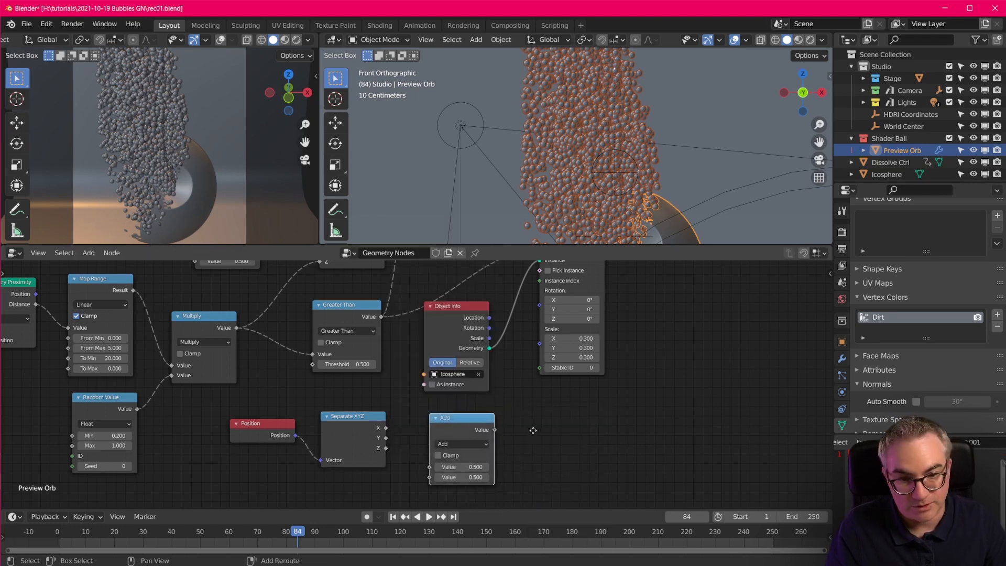
click(614, 431)
click(548, 445)
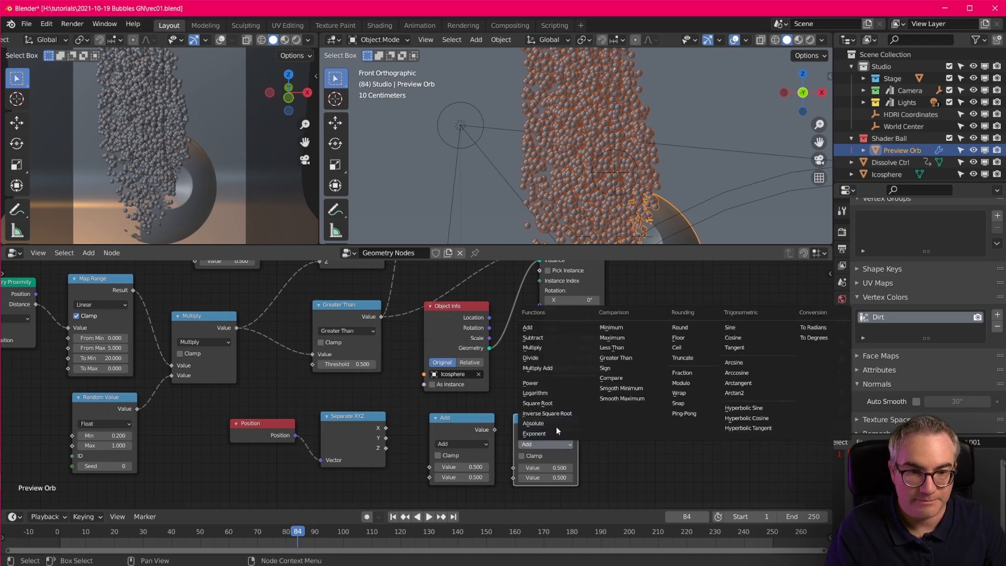
click(545, 348)
drag(494, 429, 513, 467)
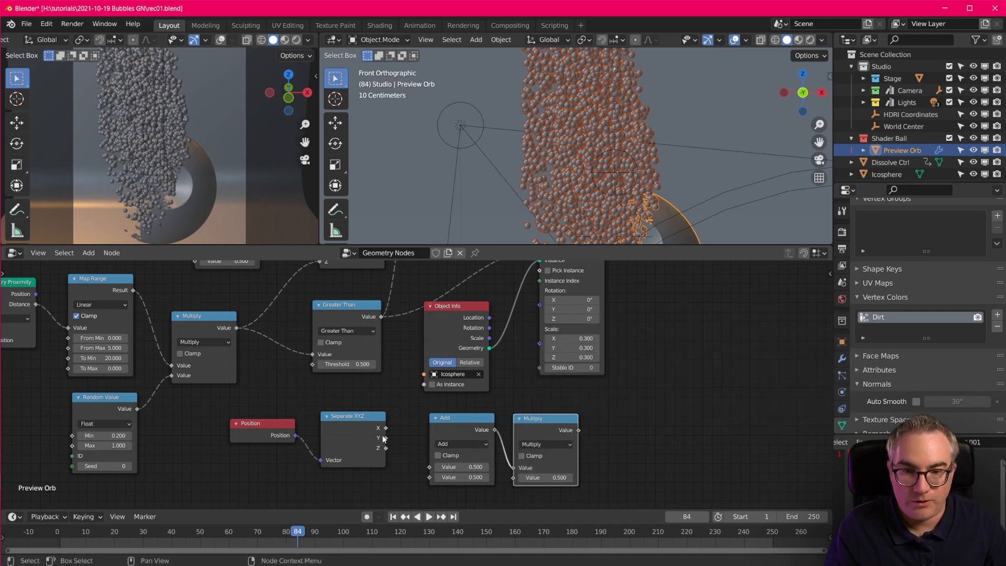
Link the Z output through the Add and Multiply nodes to the Scale of Instance on Points, spacing the nodes compactly
drag(385, 448, 430, 467)
drag(338, 419, 292, 418)
drag(453, 419, 393, 411)
drag(484, 418, 544, 346)
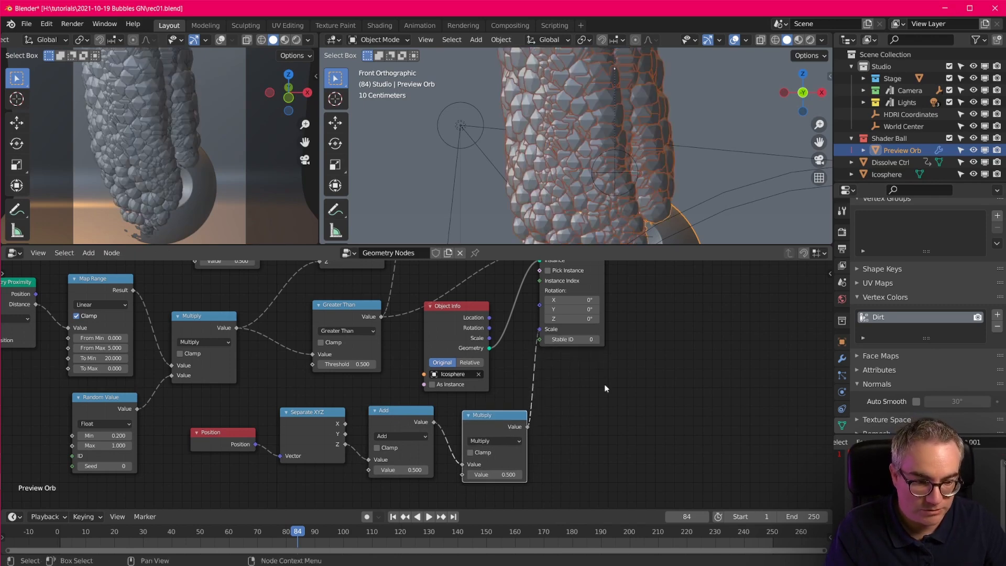
drag(498, 415, 482, 410)
Change the Add node in the bubble scale chain to Subtract and nudge the Separate XYZ node lower
scroll(594, 162, down, 4)
scroll(597, 175, up, 6)
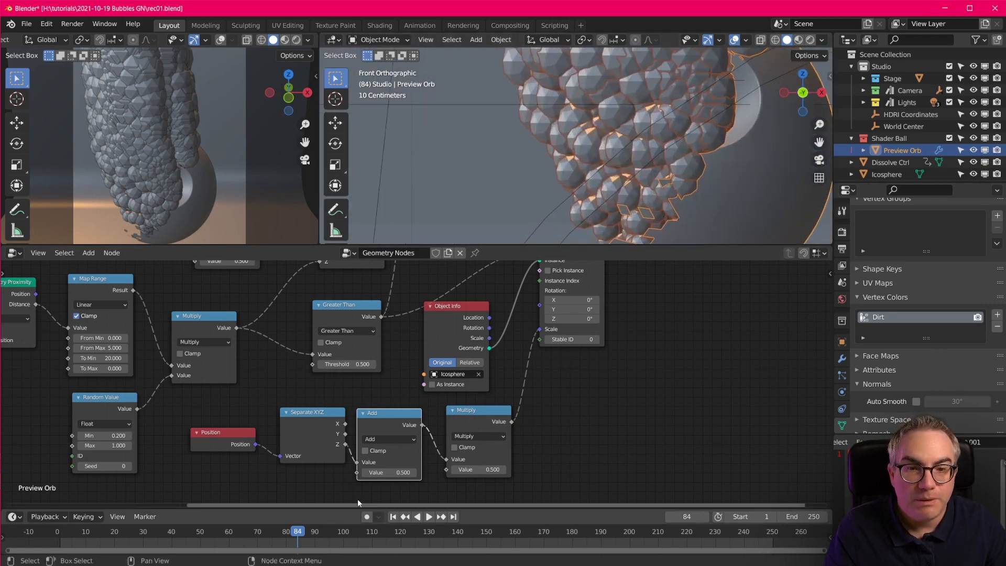
drag(303, 411, 301, 421)
click(381, 436)
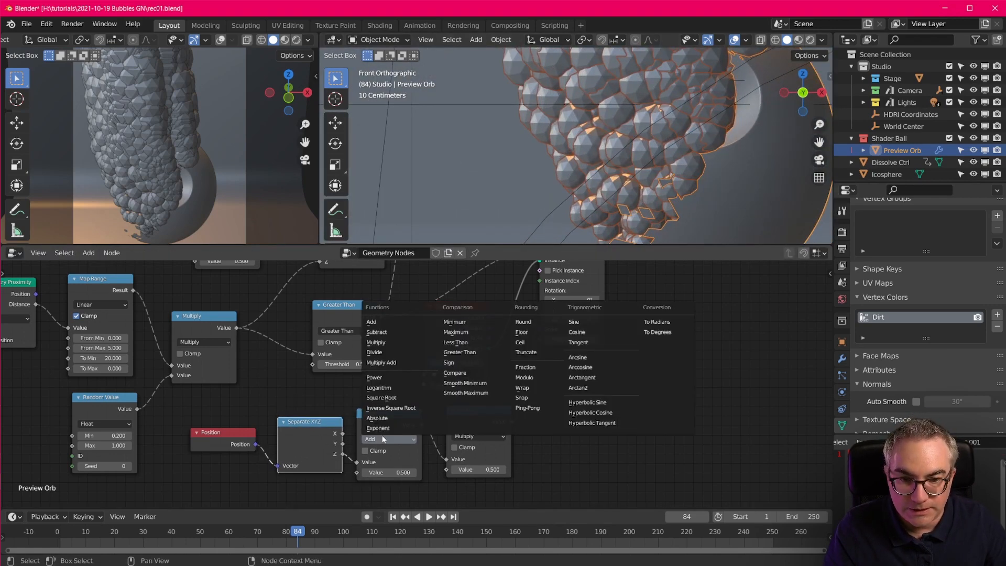
click(395, 331)
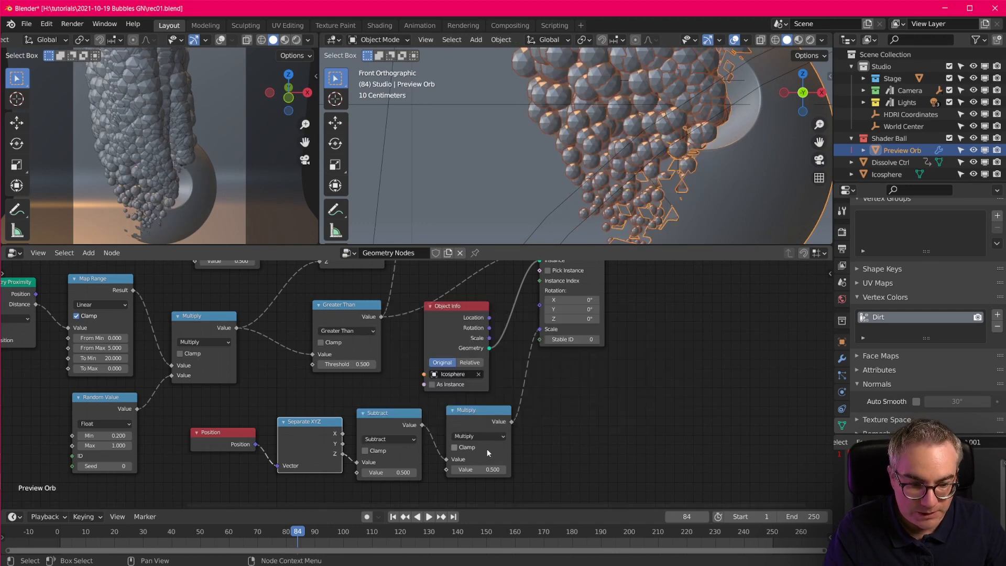
Try 1.100 and 3.800 as the Subtract node's value, then set it to 4.800 while comparing the bubble sizes
drag(387, 473, 438, 473)
scroll(595, 177, down, 4)
shift+middle_drag(617, 138, 622, 188)
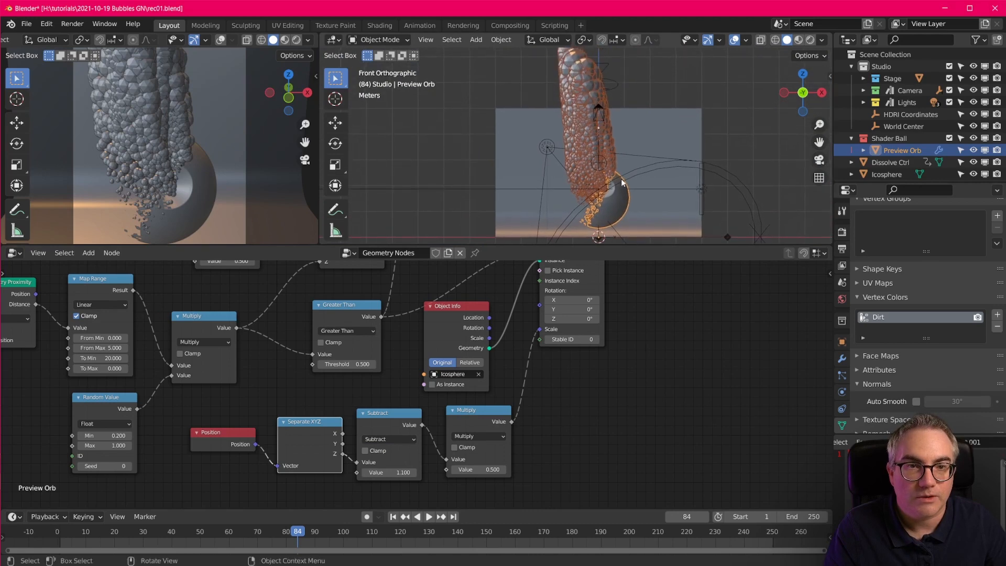
drag(401, 472, 463, 473)
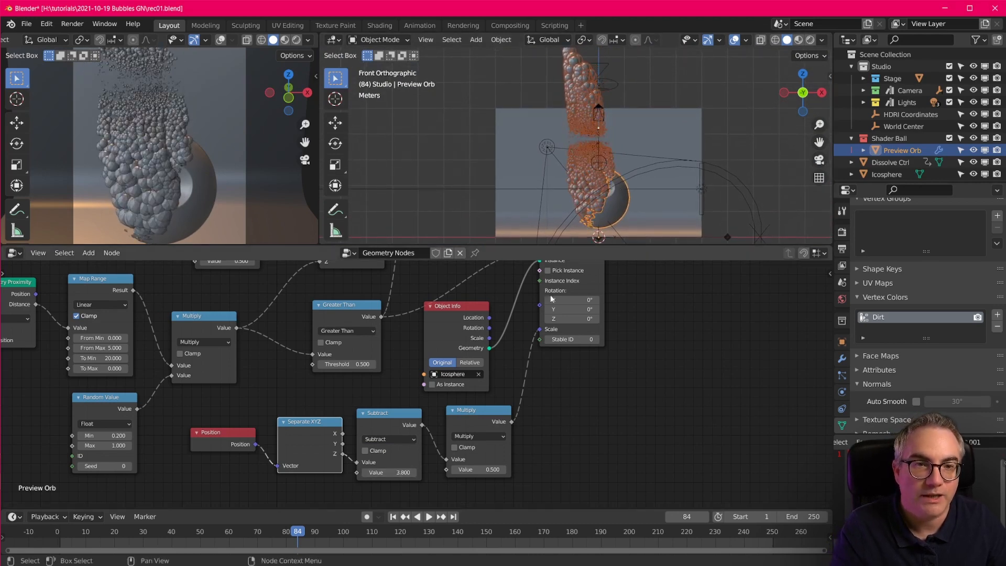
mouse_move(396, 472)
mouse_down()
mouse_move(375, 472)
mouse_move(414, 472)
mouse_up()
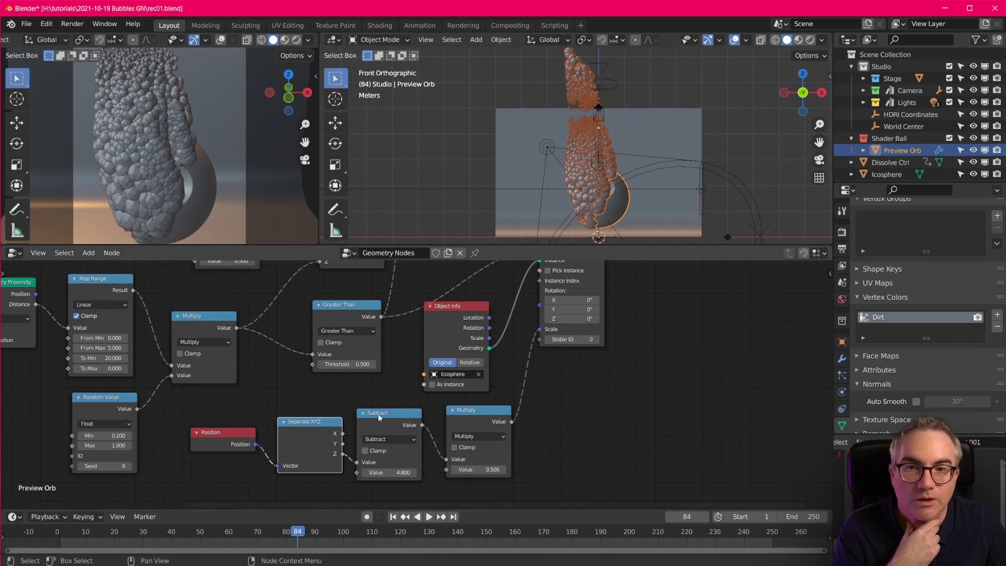
scroll(168, 149, down, 3)
scroll(150, 84, up, 2)
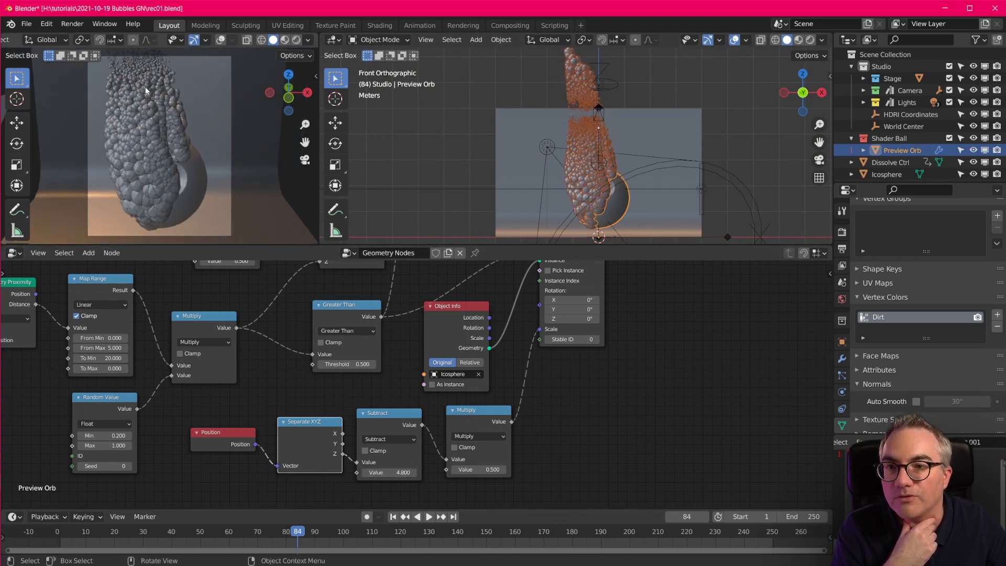
scroll(144, 63, down, 1)
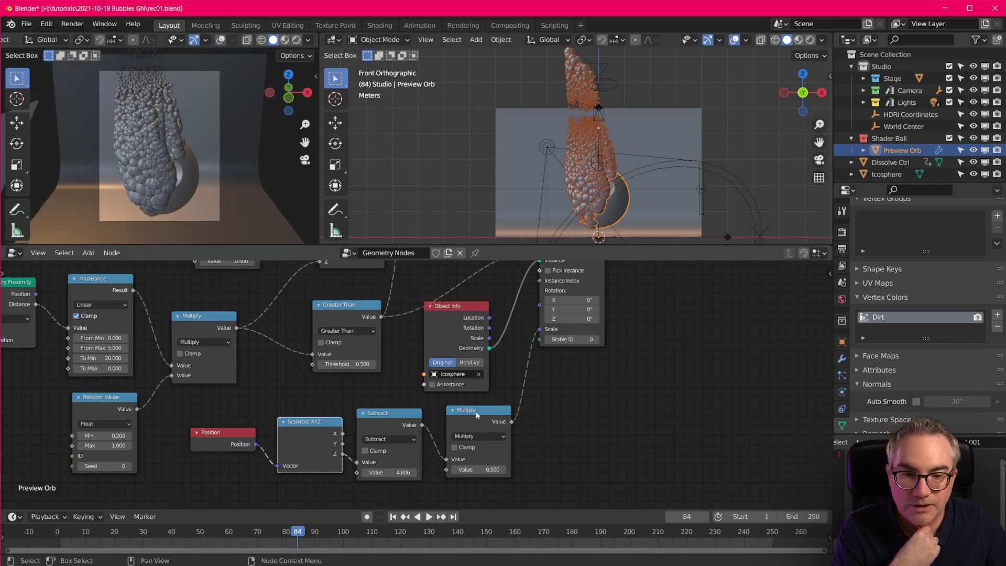
Move the Multiply node in the scale chain level with the Subtract node
drag(474, 412, 470, 415)
scroll(559, 465, up, 7)
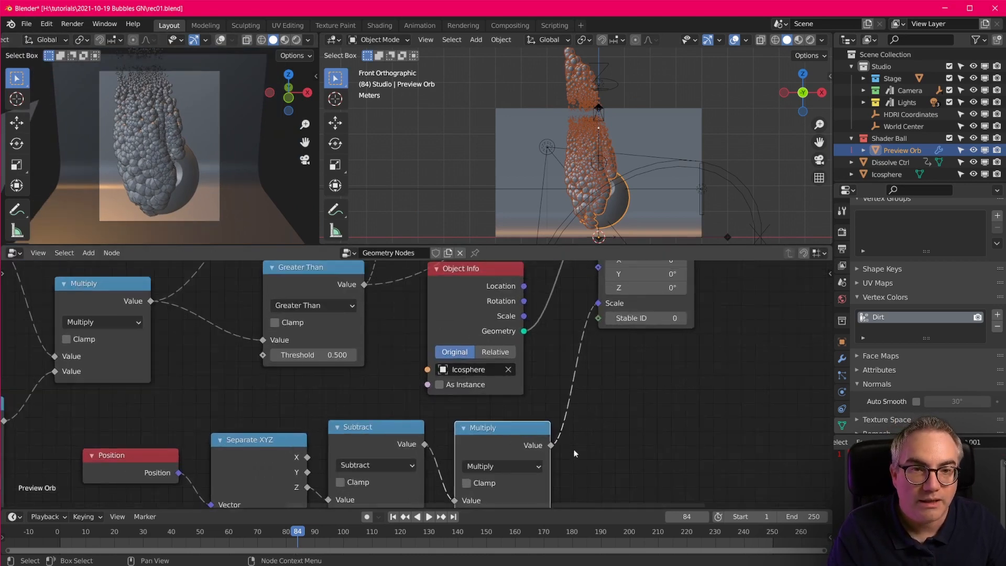
Set the Multiply node's value in the bubble scale chain to 0.120, trying 0.190 first, while comparing the bubble sizes
middle_drag(619, 455, 602, 357)
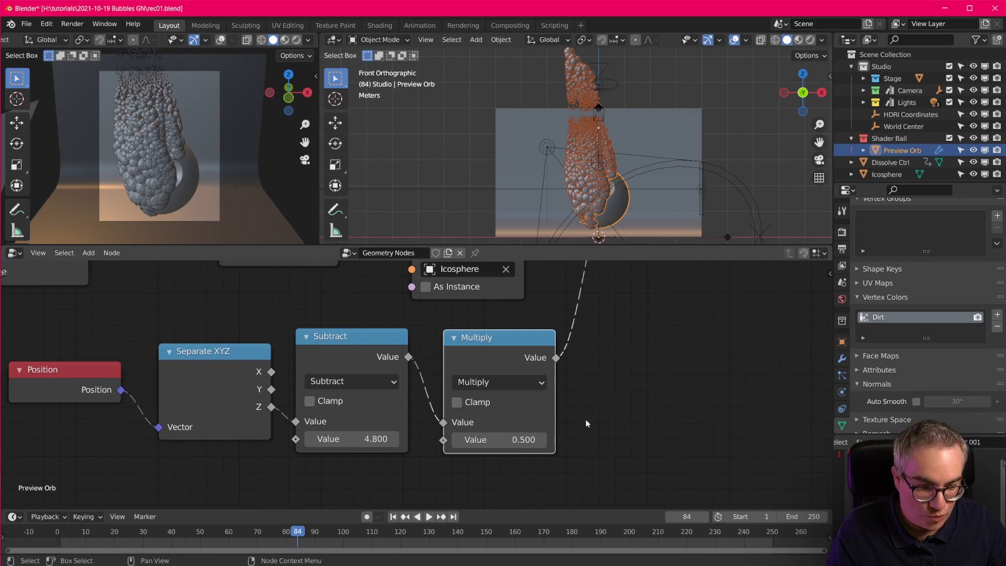
drag(502, 440, 445, 440)
scroll(614, 154, up, 7)
scroll(611, 169, up, 5)
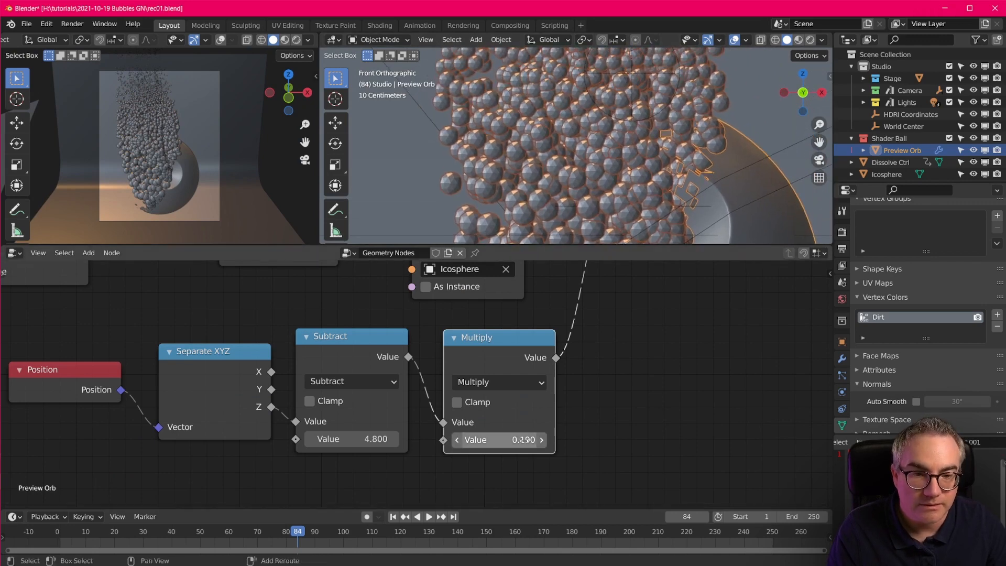
drag(501, 440, 494, 439)
scroll(589, 152, down, 3)
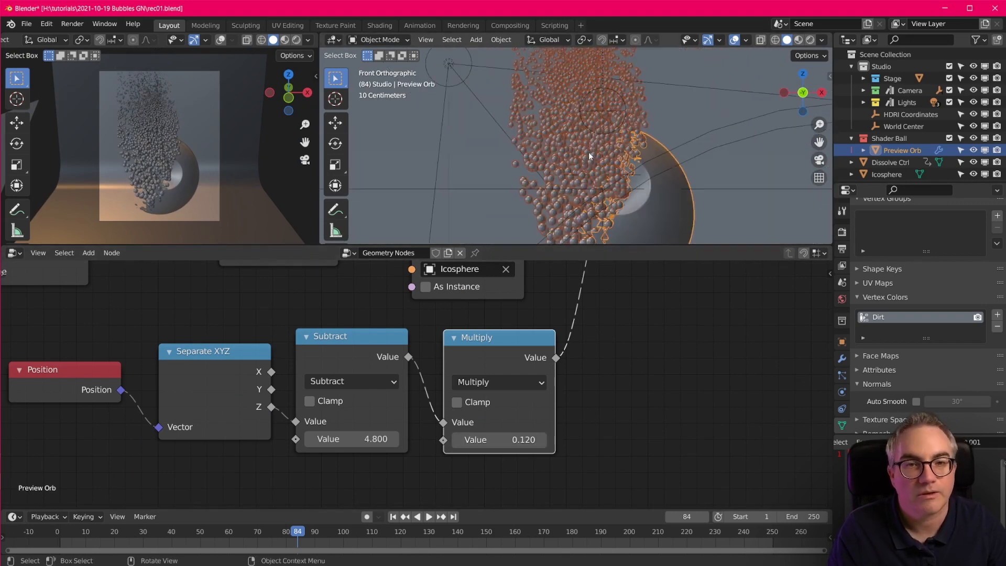
Check the smaller bubbles in the front view and advance the animation to frame 93
middle_drag(589, 152, 579, 92)
key(KP_1)
scroll(598, 193, up, 4)
scroll(580, 92, down, 4)
scroll(580, 92, down, 1)
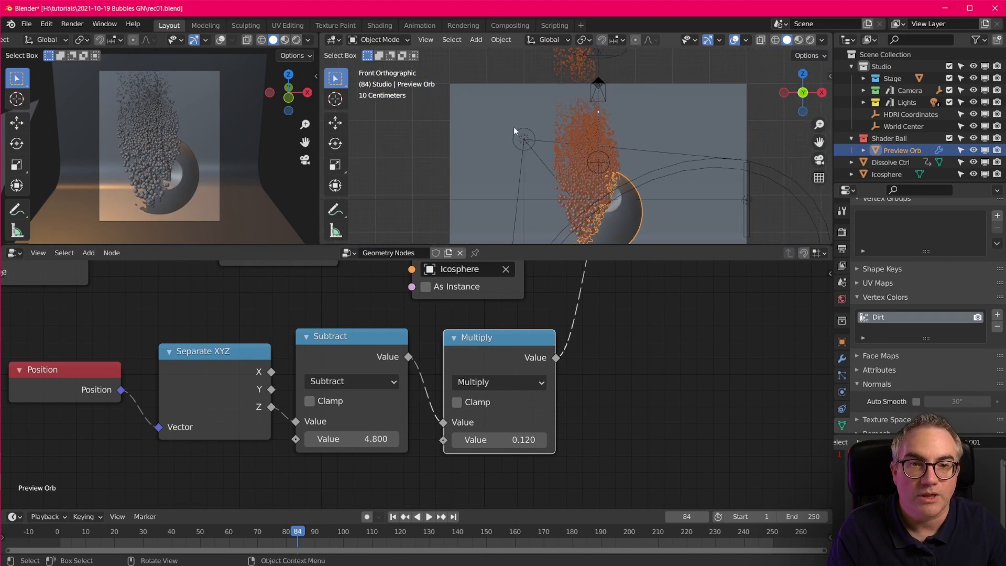
drag(296, 532, 323, 551)
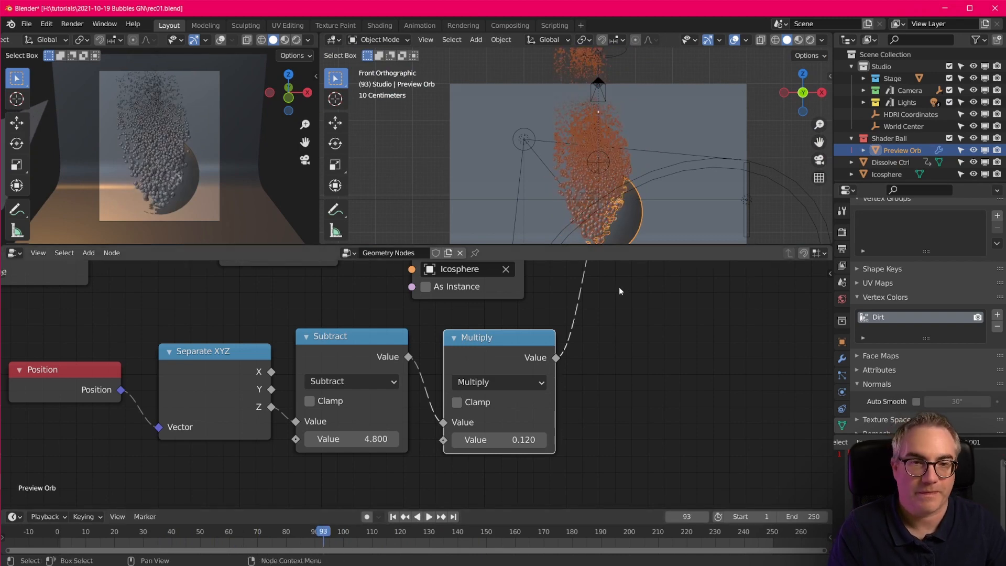
Nudge the Instance on Points node slightly away from the Set Position node and save the blend file
scroll(615, 363, down, 5)
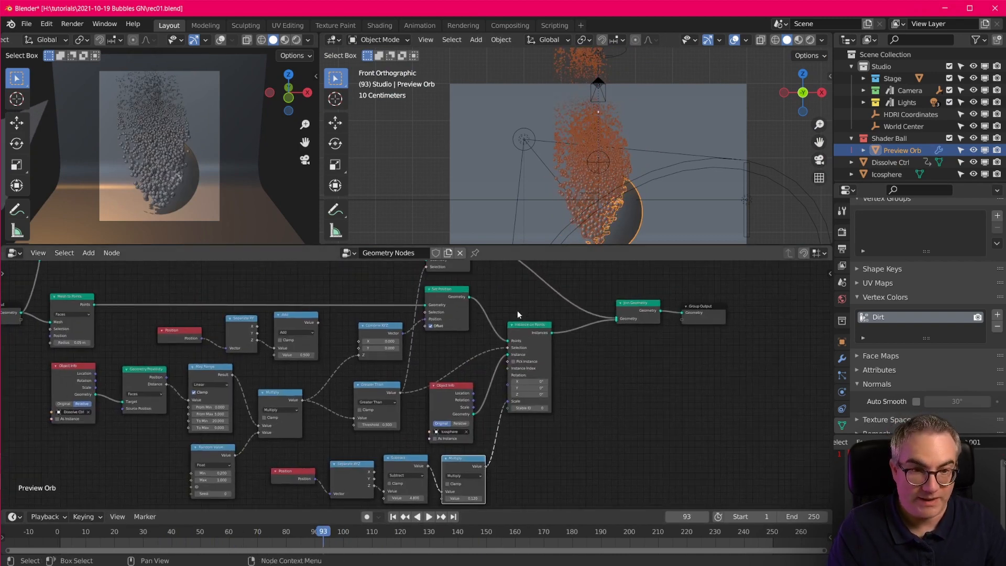
drag(524, 325, 534, 336)
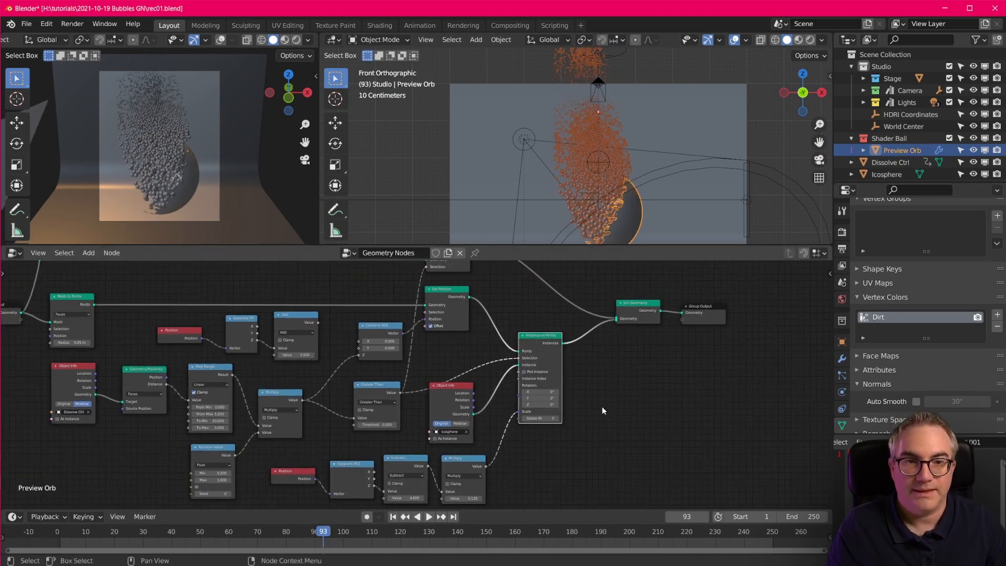
scroll(157, 147, up, 4)
shift+middle_drag(644, 194, 622, 185)
scroll(634, 118, up, 8)
scroll(502, 187, down, 2)
scroll(552, 183, up, 3)
scroll(622, 183, down, 3)
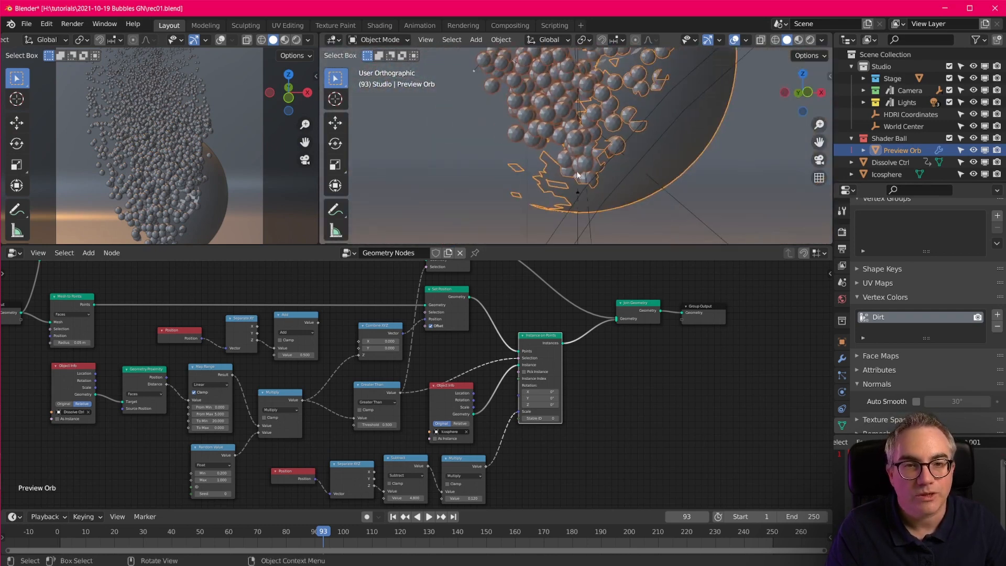
scroll(638, 172, down, 2)
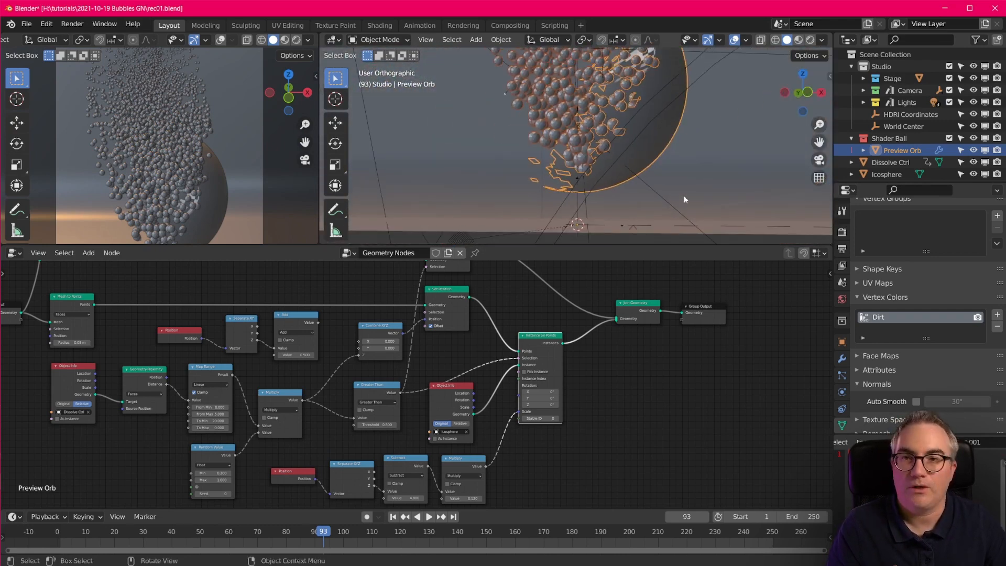
key(ctrl+s)
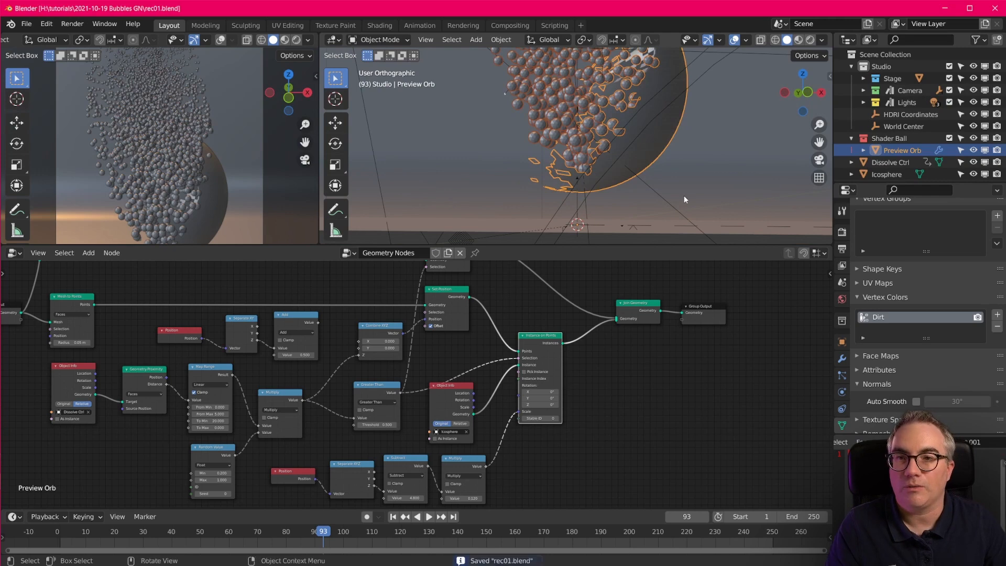
Add a Solidify modifier to the Preview Orb and turn on Auto Smooth for its mesh normals
click(842, 358)
click(905, 231)
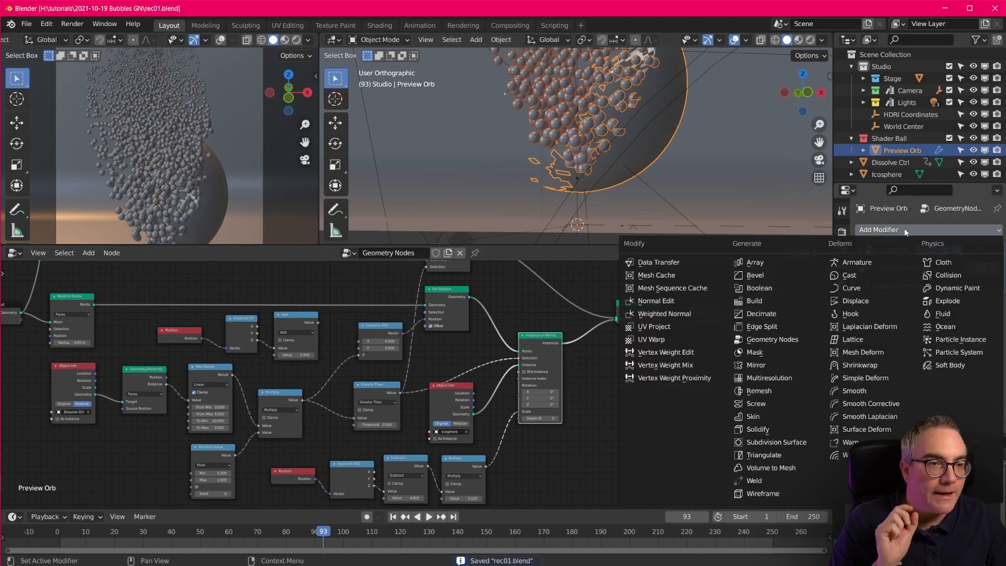
click(797, 432)
scroll(634, 150, up, 4)
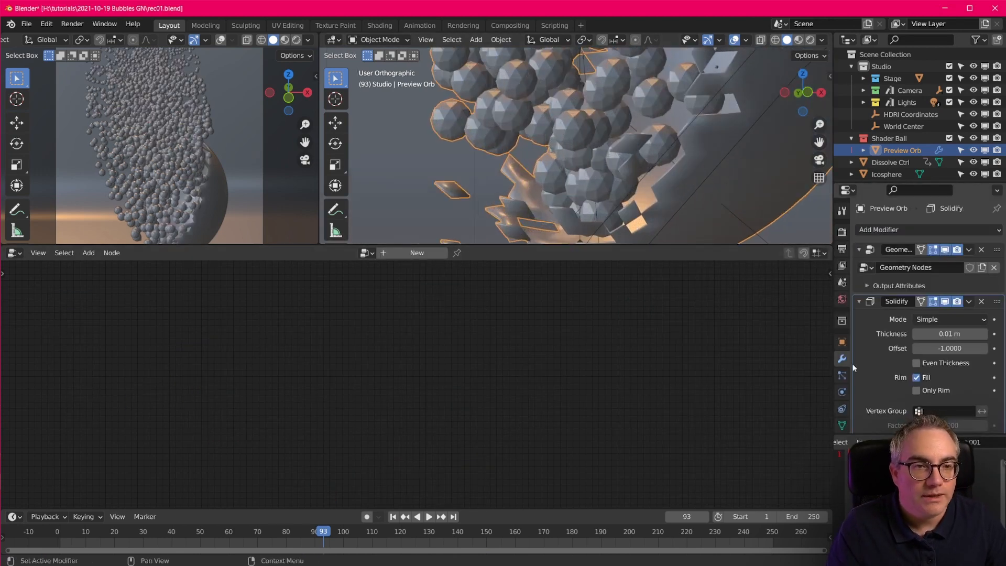
click(842, 425)
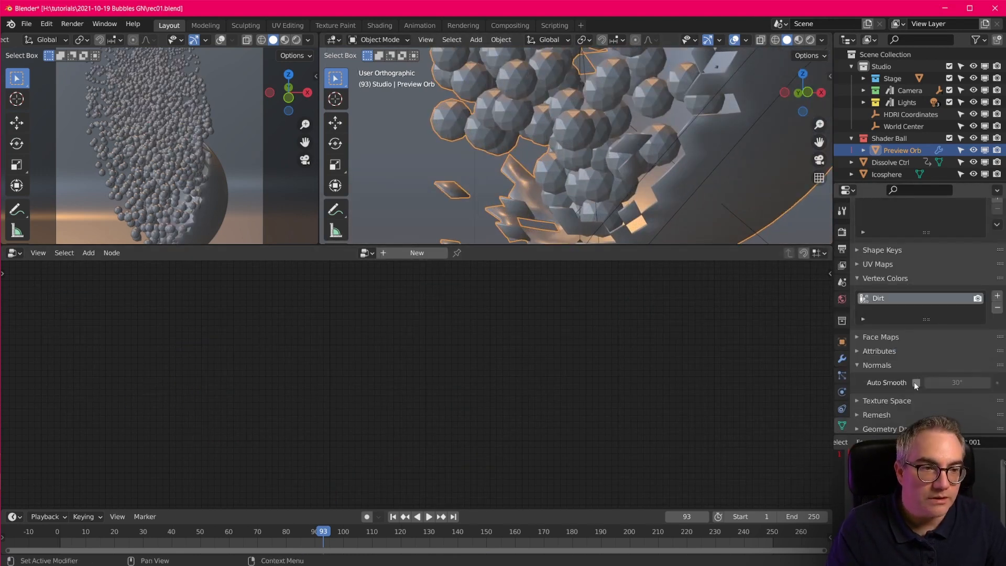
click(916, 383)
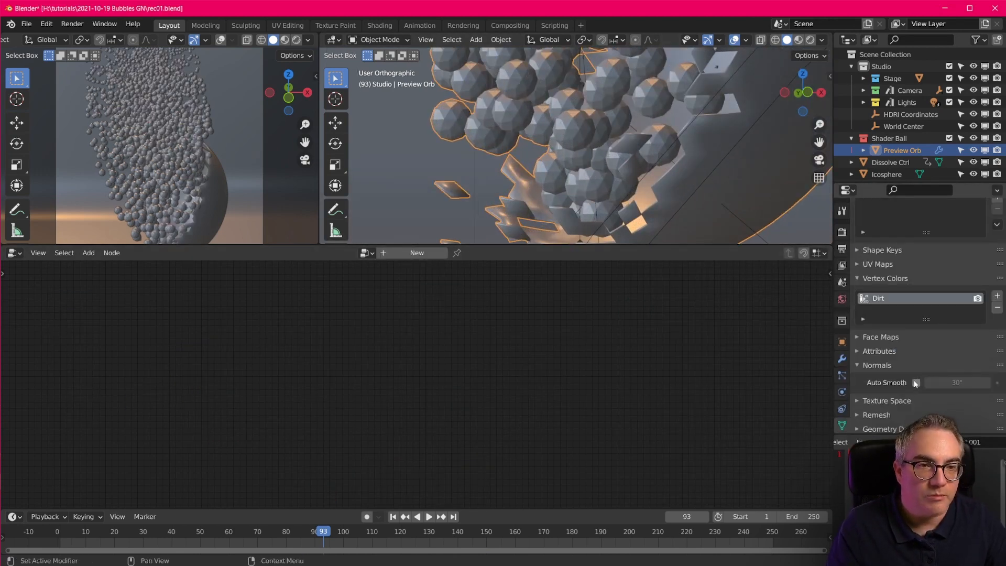
Set the Solidify modifier's thickness to 0.041 m, keeping the Preview Orb selected
click(842, 358)
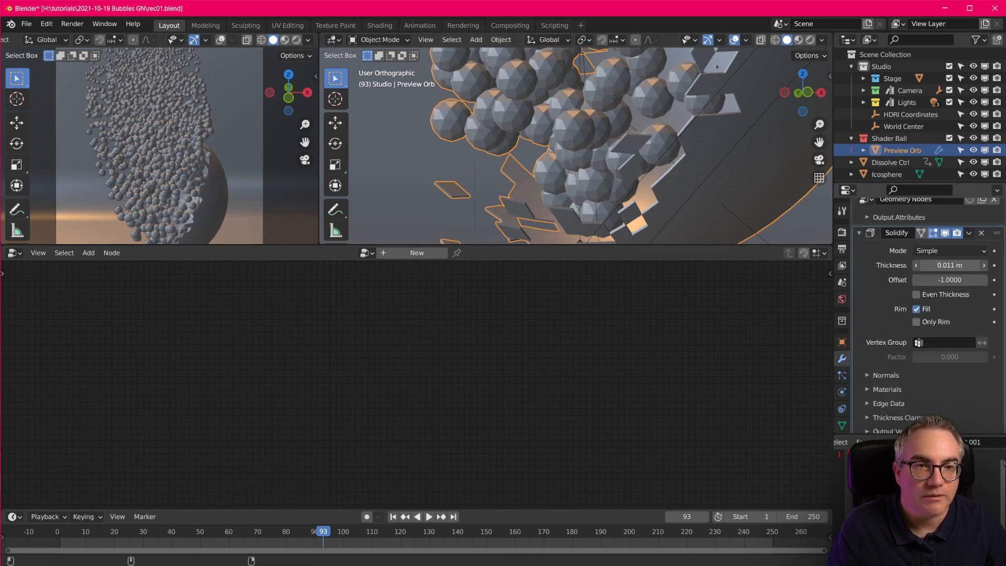
drag(950, 265, 978, 265)
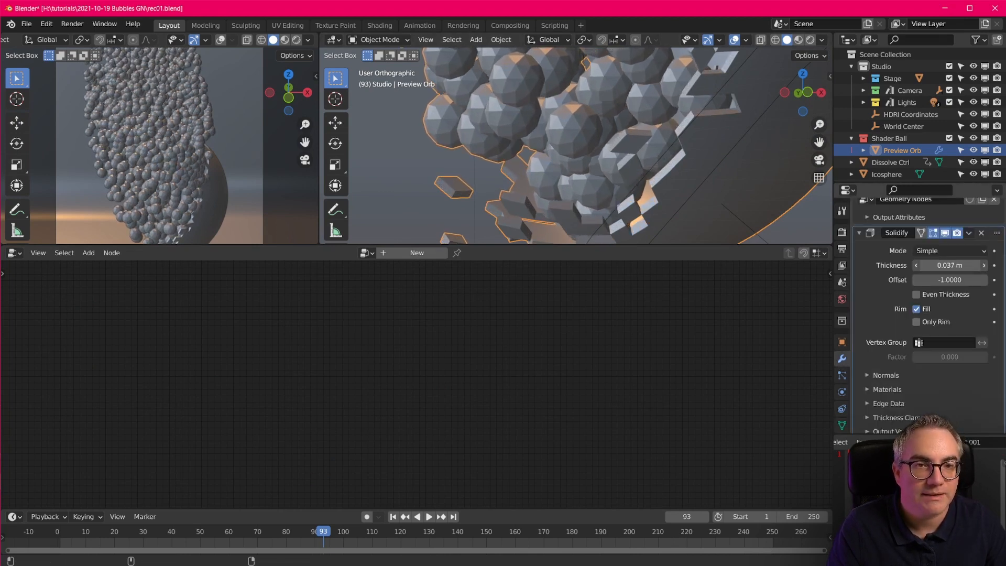
click(756, 176)
key(ctrl+z)
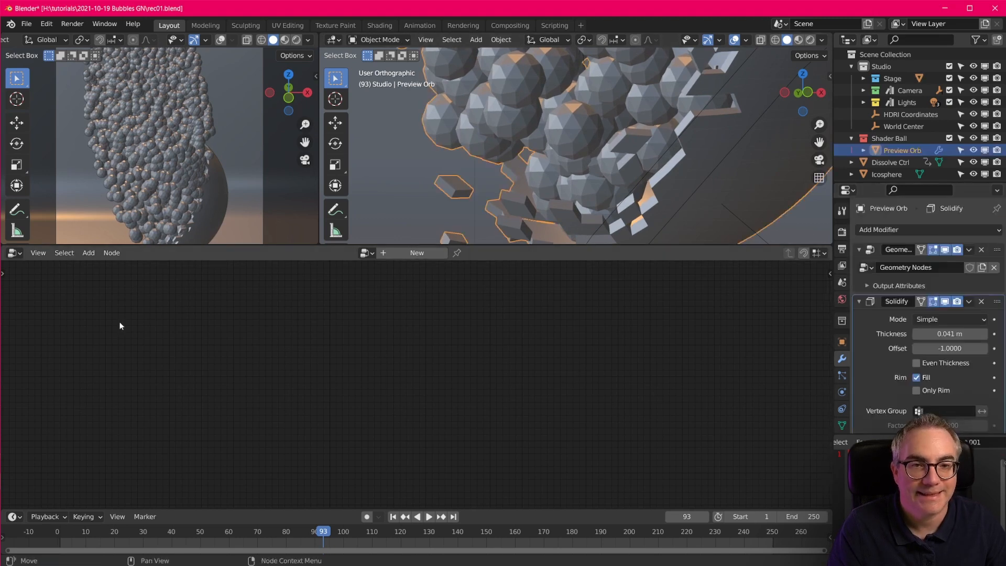
Make the Geometry Nodes modifier active and move the Group Output node farther away from Join Geometry
click(872, 249)
scroll(624, 379, up, 3)
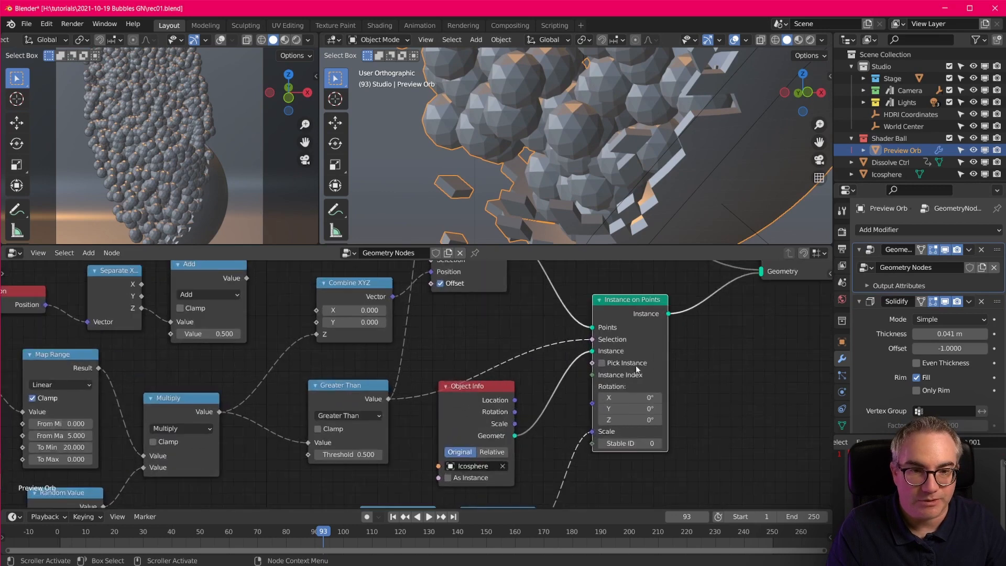
drag(690, 344, 692, 347)
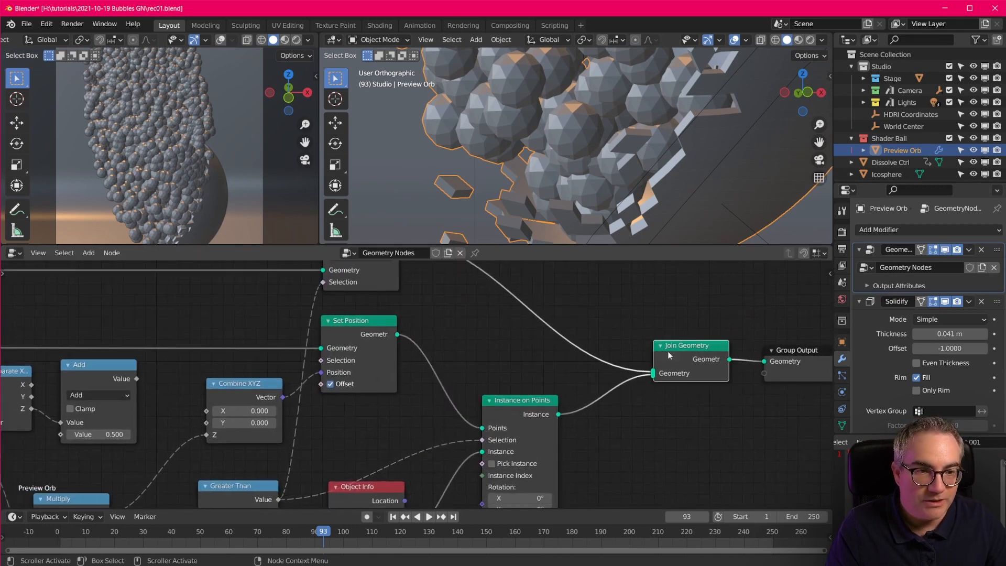
scroll(676, 379, down, 2)
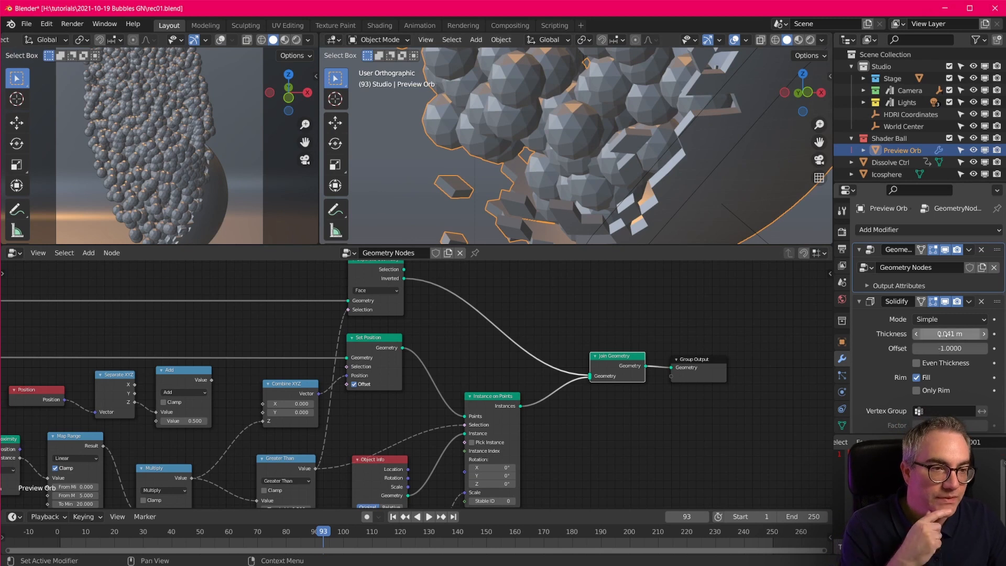
scroll(937, 366, down, 2)
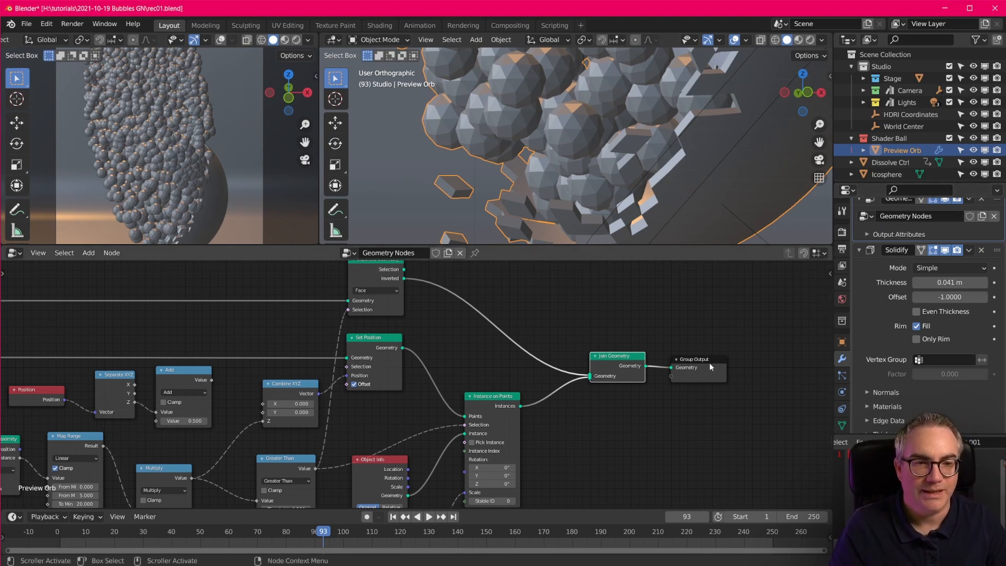
drag(711, 367, 734, 362)
scroll(351, 409, down, 1)
scroll(351, 408, up, 1)
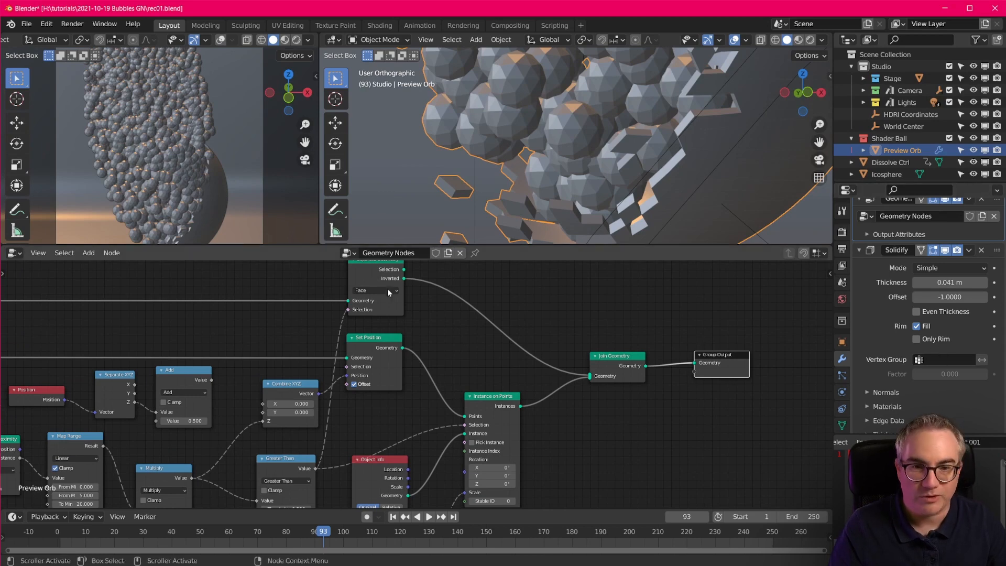
Collapse the Solidify modifier's settings and nudge the Group Output node level with Join Geometry
scroll(436, 309, down, 2)
drag(407, 301, 526, 303)
scroll(525, 303, up, 4)
middle_drag(526, 300, 486, 350)
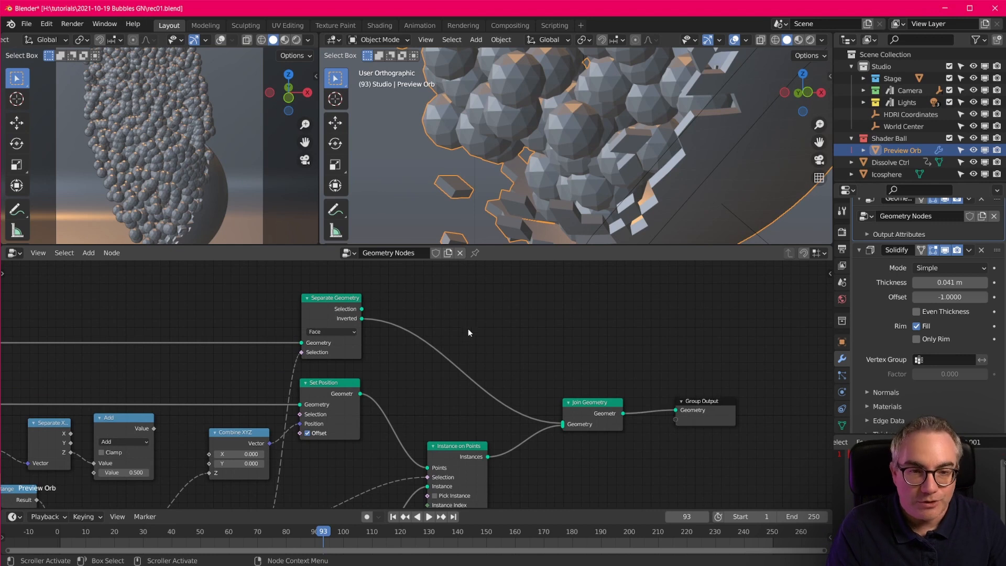
mouse_move(676, 419)
mouse_down()
mouse_move(661, 435)
mouse_move(678, 421)
mouse_up()
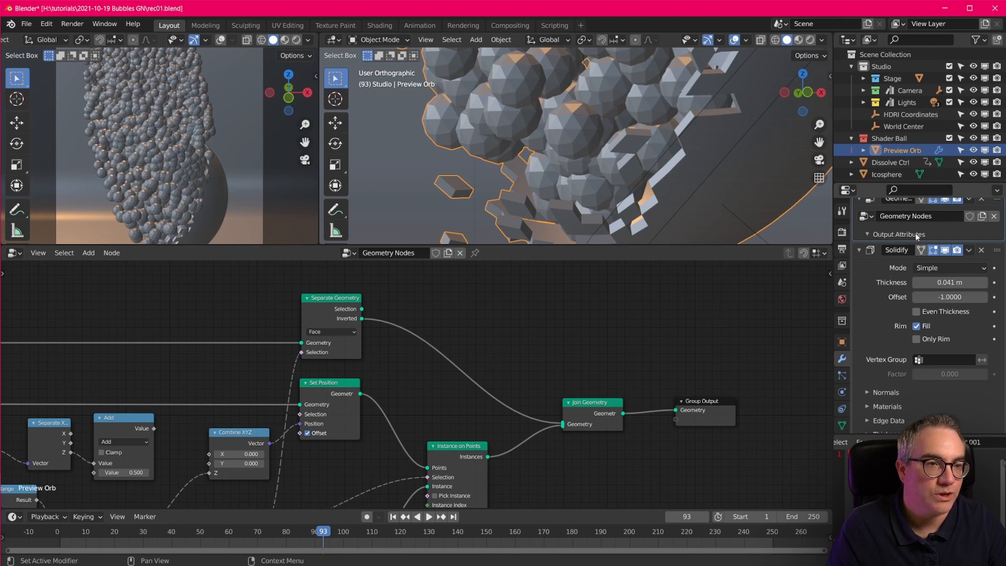
click(859, 250)
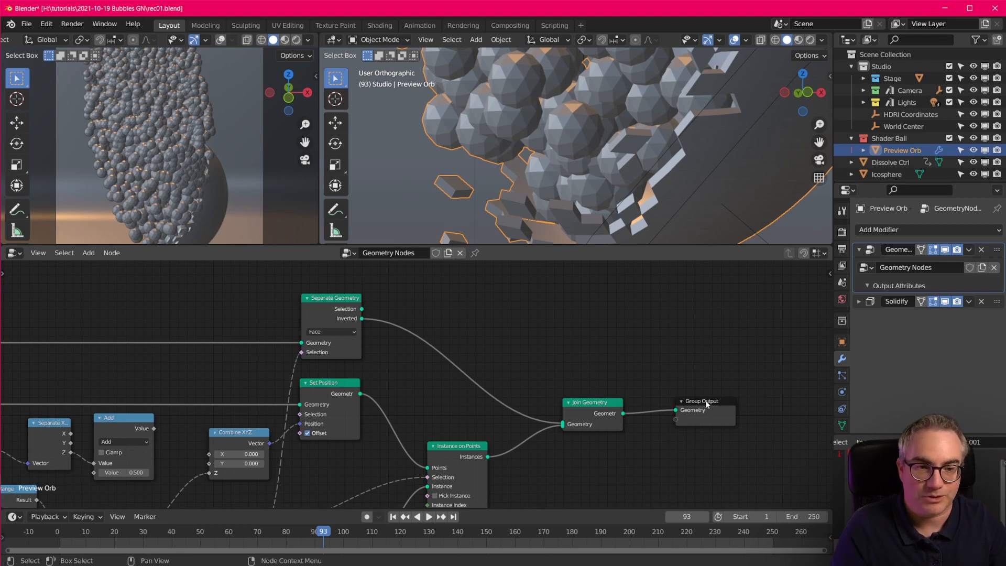
drag(706, 404, 703, 411)
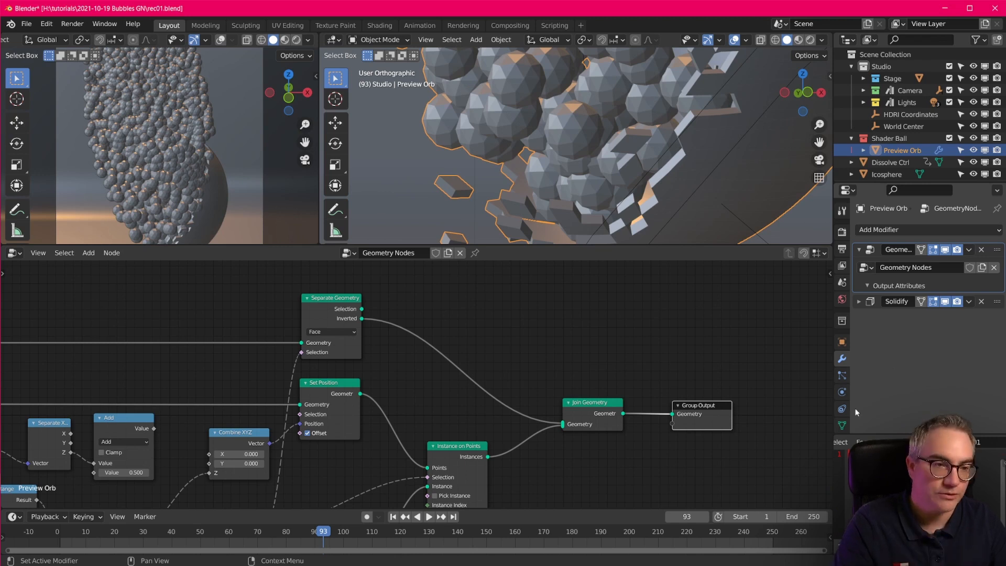
Add a vertex group named "solid" to the Preview Orb's mesh
click(842, 426)
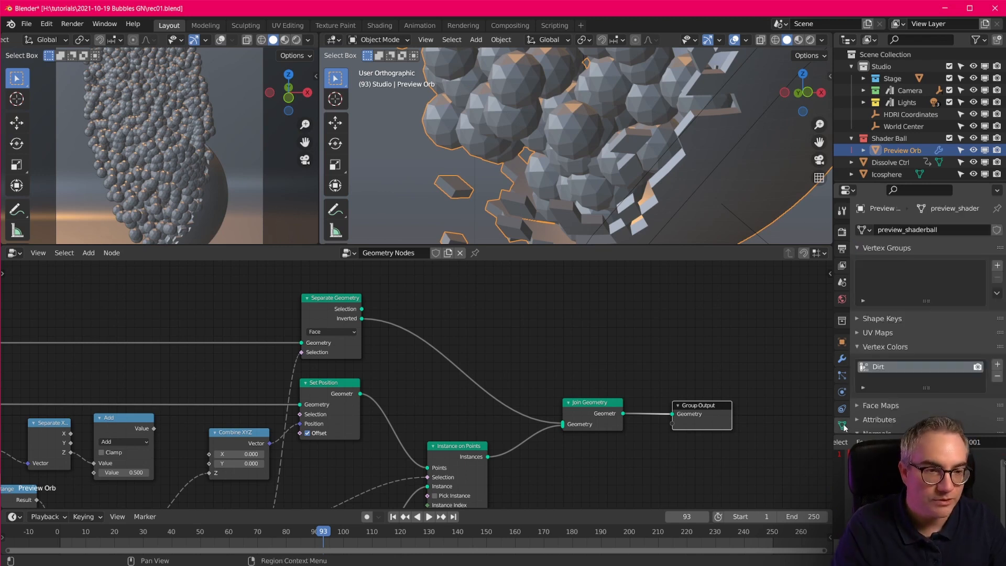
click(997, 266)
double_click(879, 269)
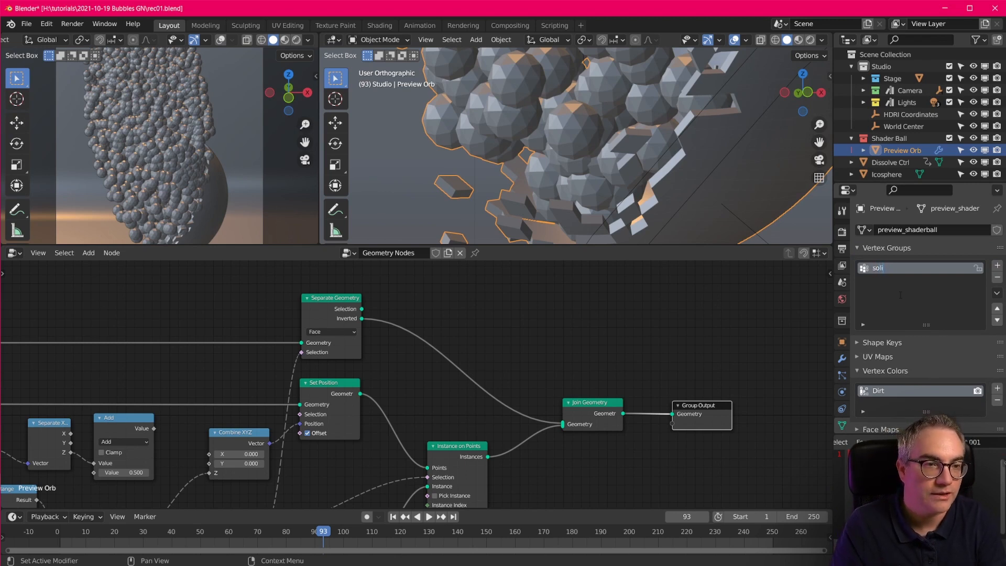
key(Return)
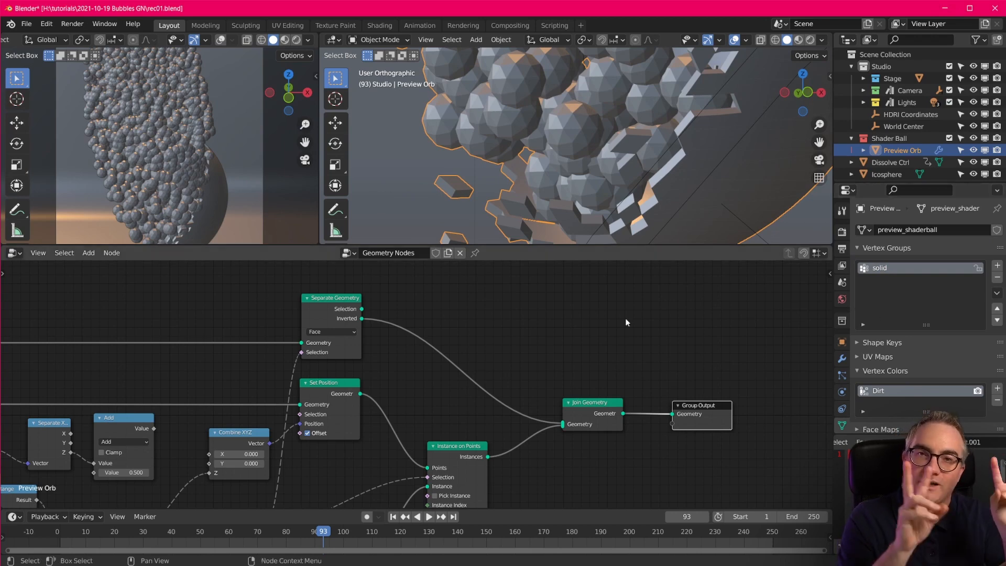
Bring back the Preview Orb's modifier stack beside its Geometry Nodes tree
scroll(690, 175, down, 5)
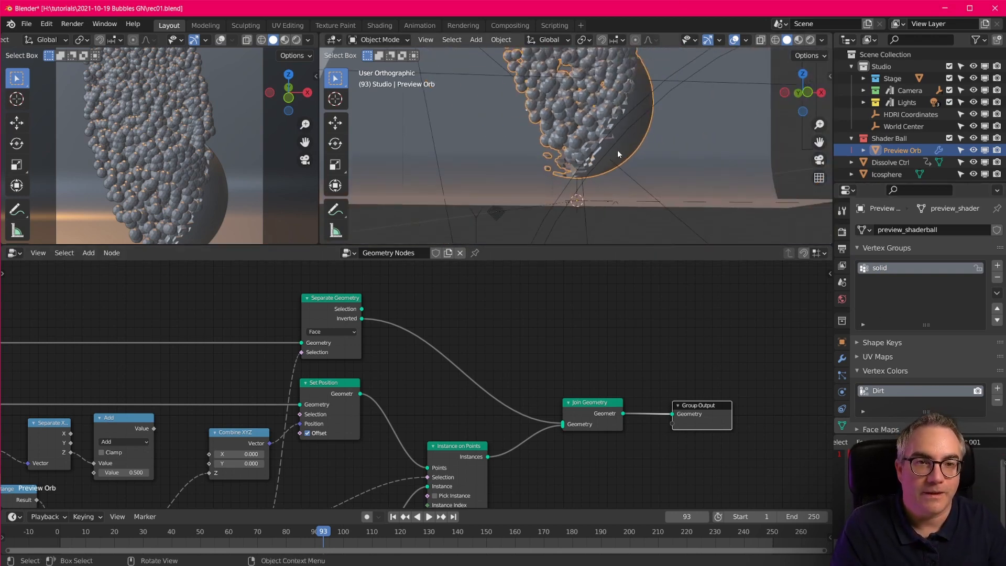
scroll(662, 147, up, 5)
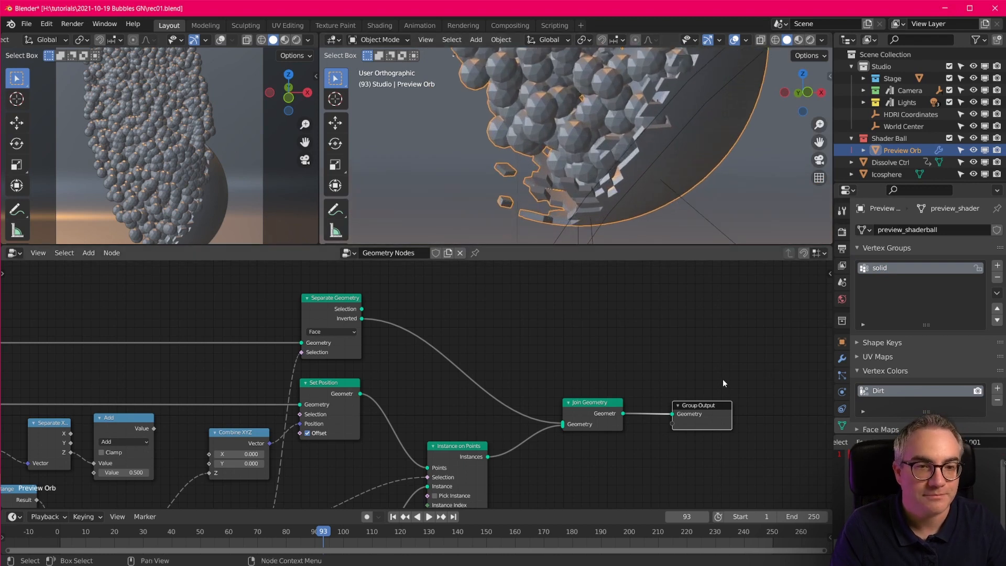
click(843, 359)
scroll(451, 338, up, 1)
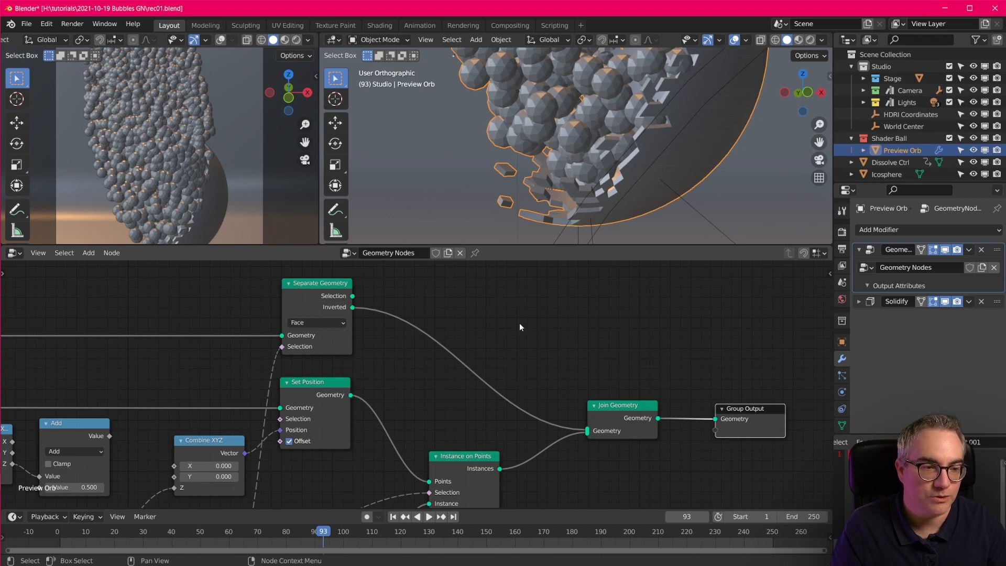
drag(716, 423, 705, 368)
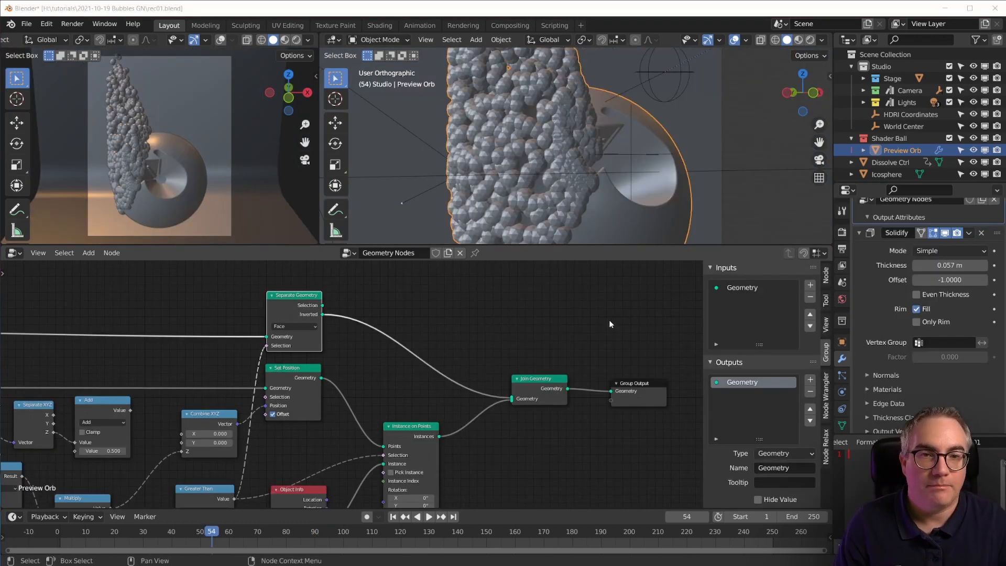
Insert a Capture Attribute node into the link between Separate Geometry's Inverted output and Join Geometry
click(492, 329)
key(shift+a)
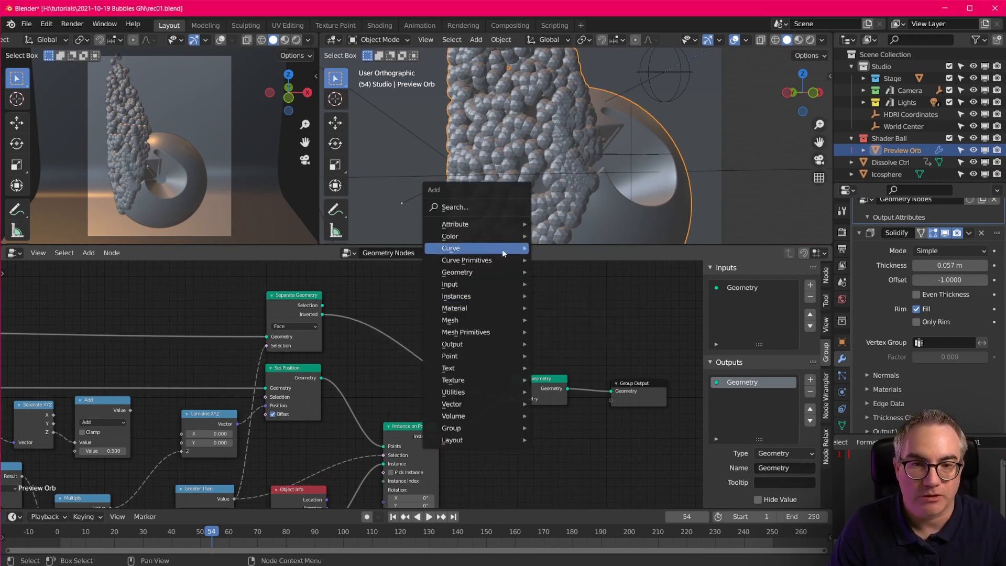
mouse_move(481, 224)
click(555, 224)
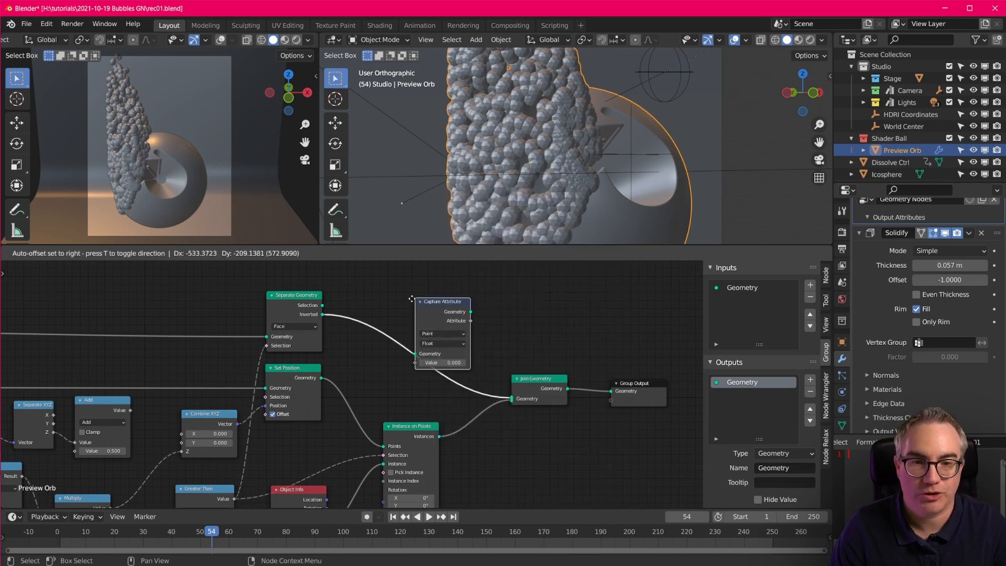
click(411, 300)
Connect Capture Attribute's Attribute output to the Group Output as a new output and name it "untouched geo"
scroll(492, 328, up, 2)
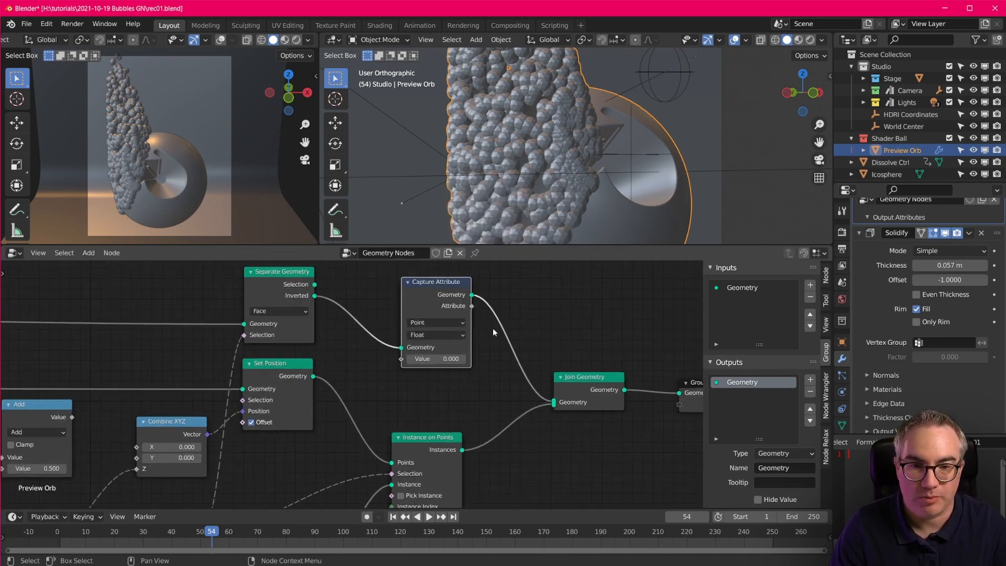
middle_drag(492, 328, 450, 364)
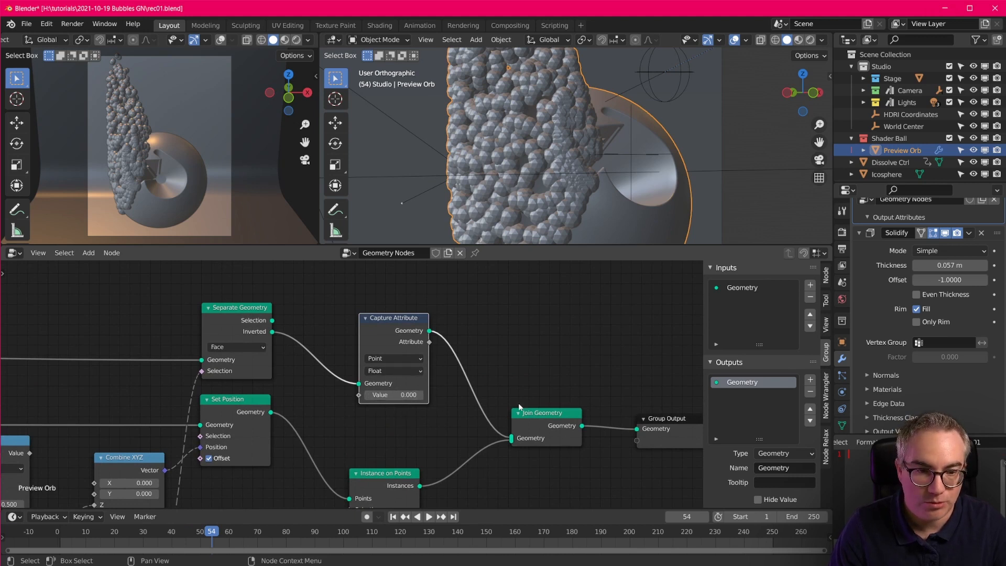
drag(429, 341, 640, 440)
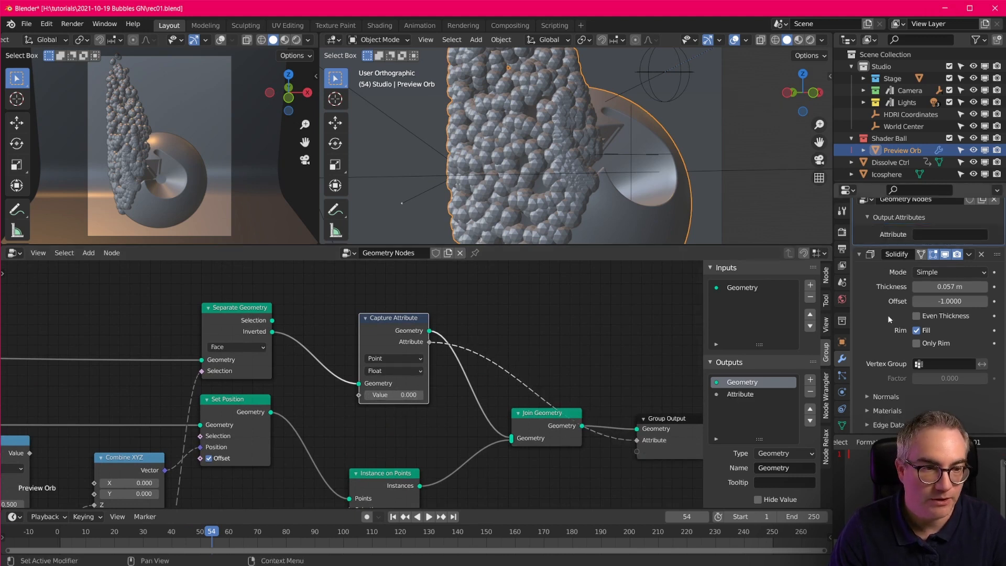
scroll(899, 284, up, 3)
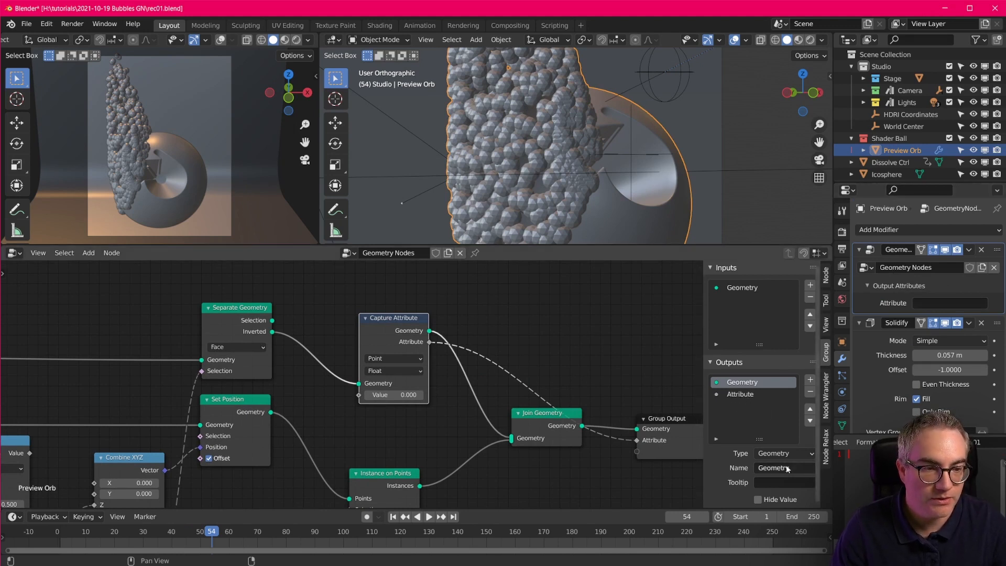
click(743, 397)
scroll(789, 446, down, 2)
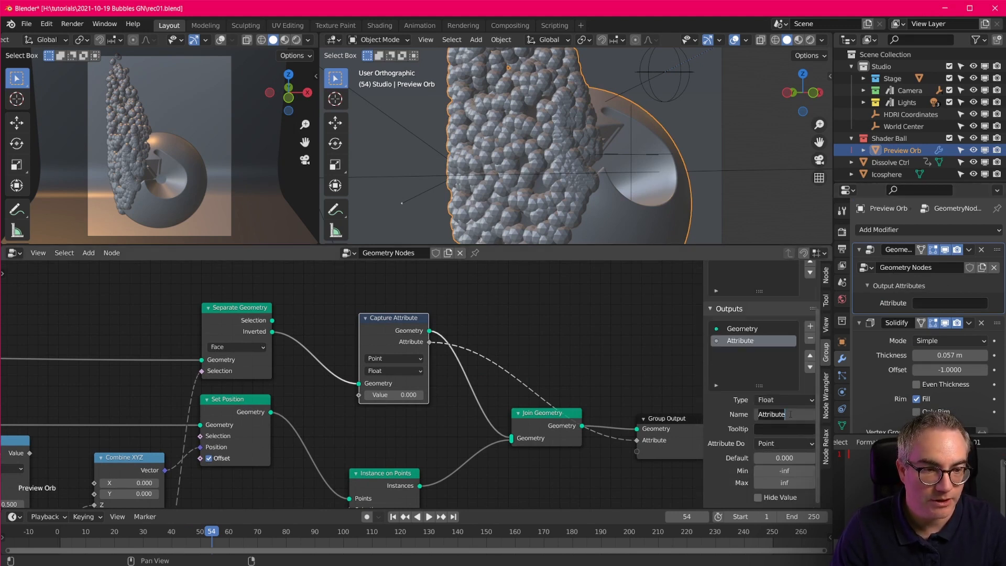
text(untouched geo)
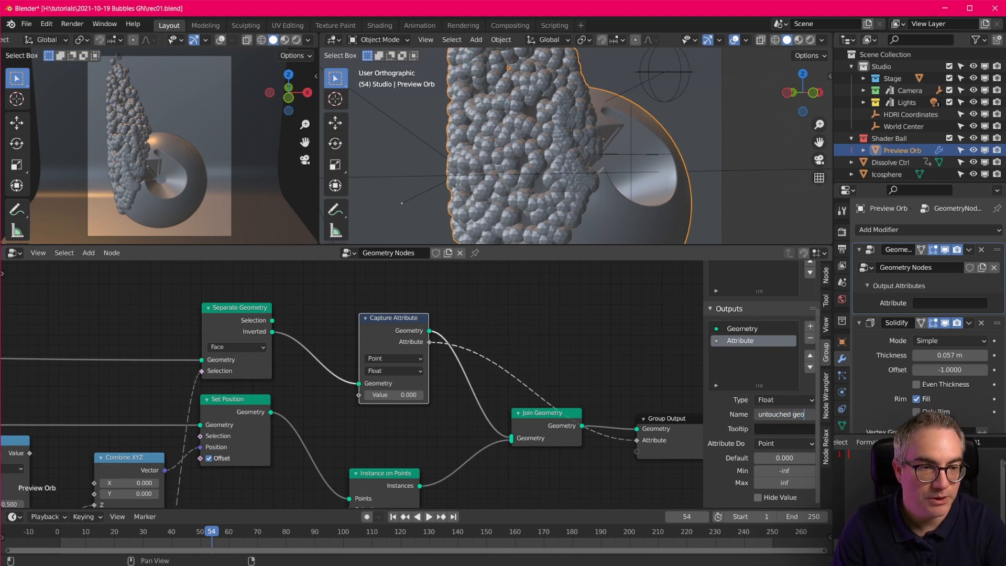
key(Return)
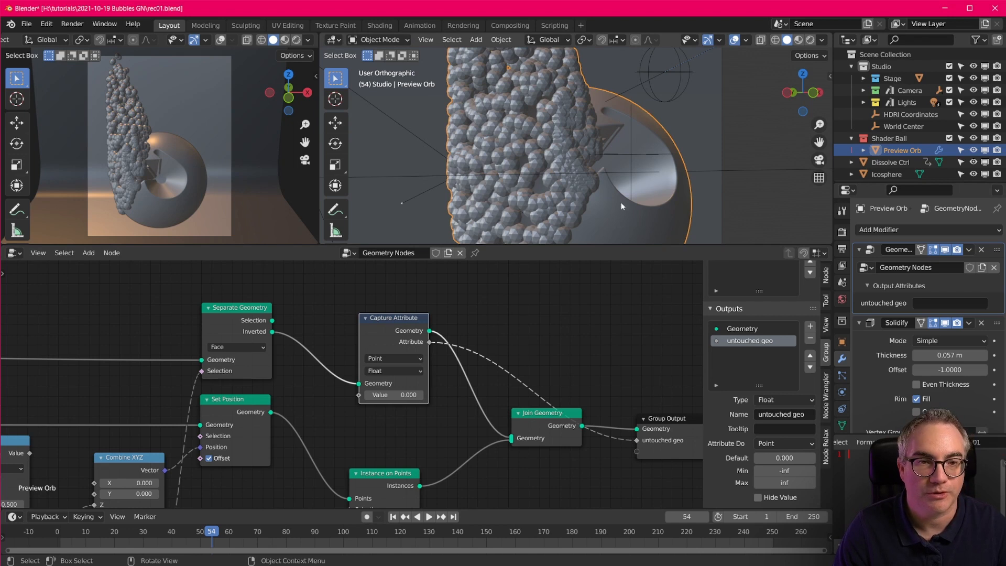
Set the Capture Attribute node's value to 1
click(398, 395)
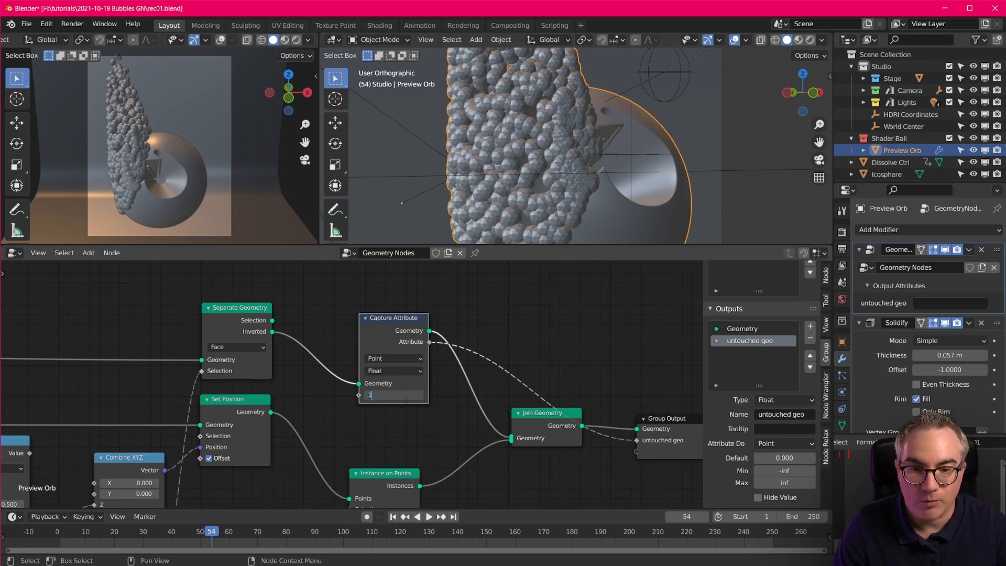
text(1)
key(Return)
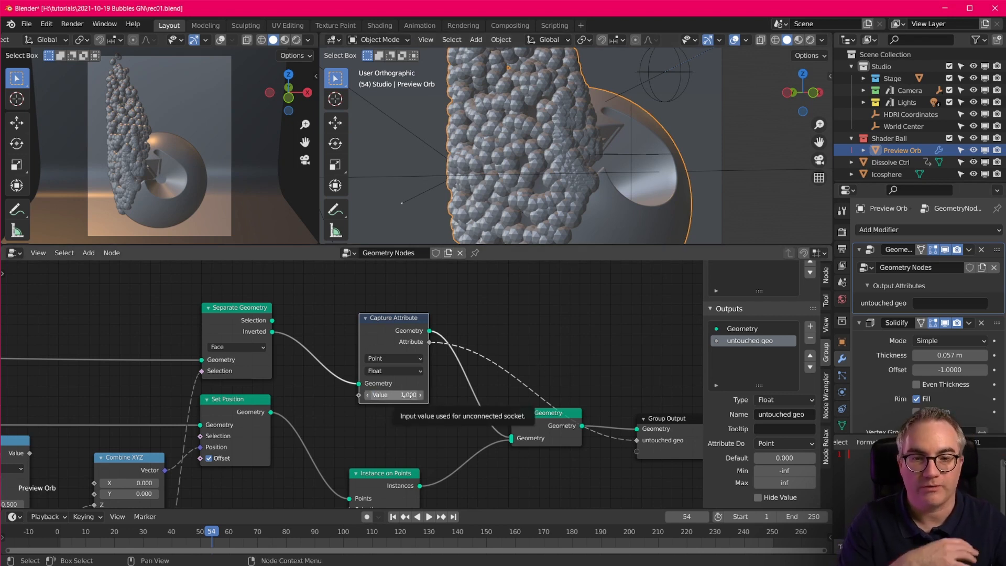
Bring up the Preview Orb's vertex groups and nudge the Capture Attribute and Separate Geometry nodes away from Join Geometry
click(842, 425)
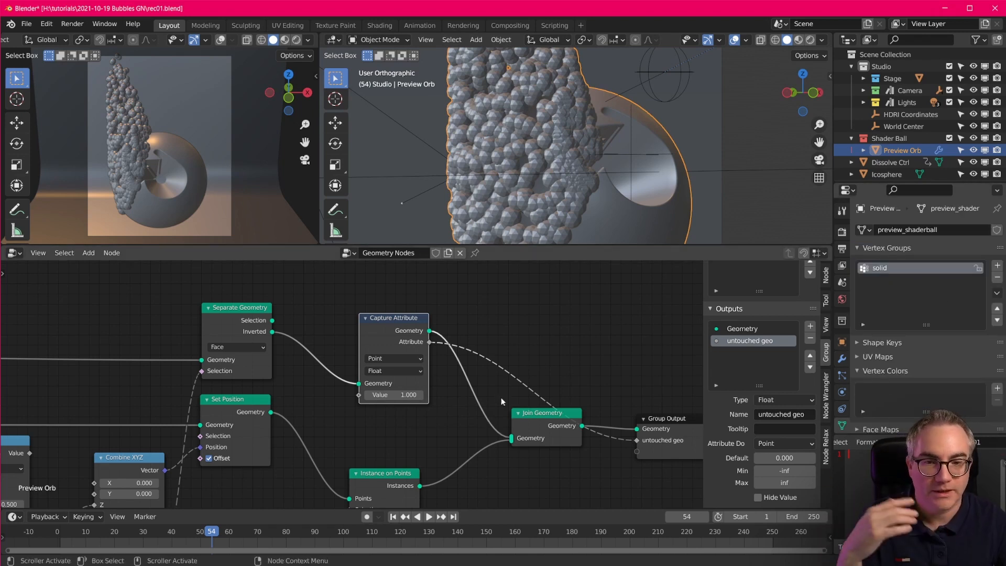
drag(382, 321, 376, 319)
drag(253, 310, 251, 309)
scroll(608, 178, down, 4)
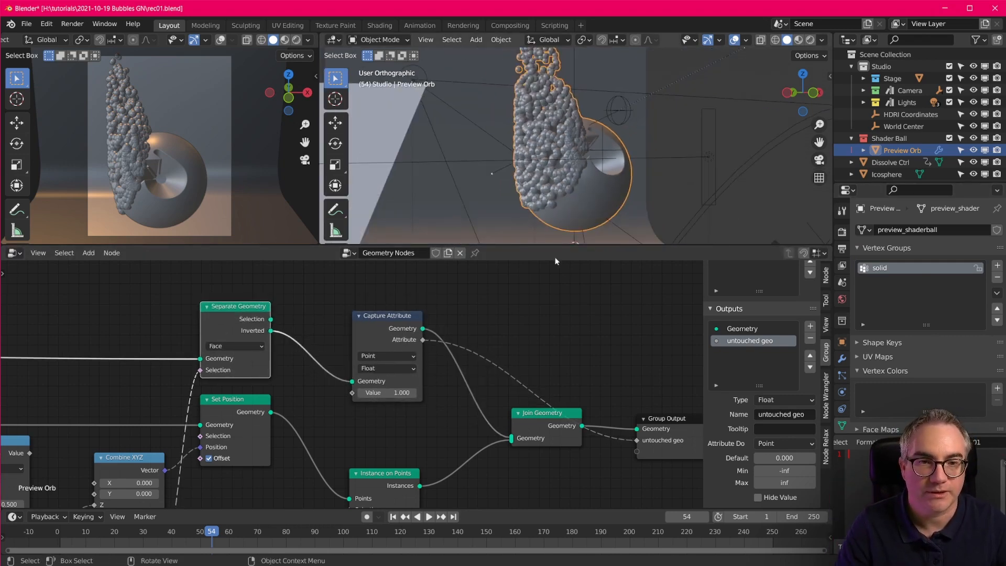
scroll(603, 314, up, 2)
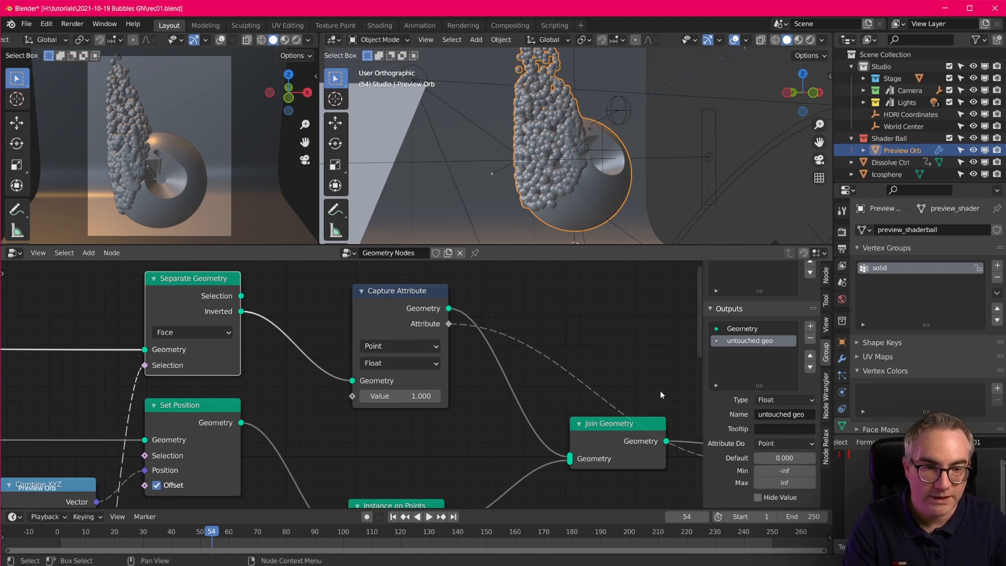
scroll(662, 395, down, 1)
middle_drag(623, 376, 441, 350)
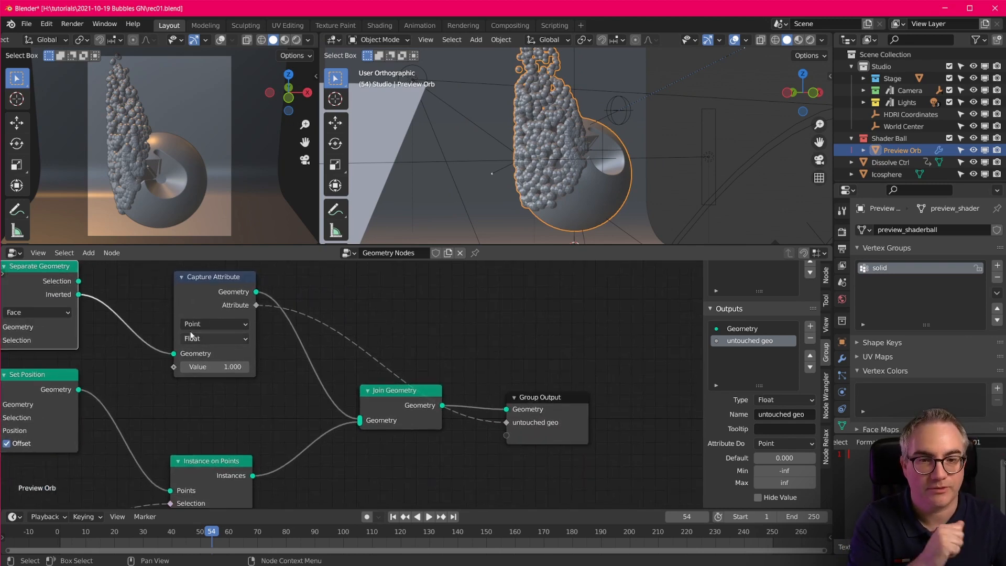
Store the untouched geo output in the "solid" attribute and assign the "solid" vertex group to the Solidify modifier
click(843, 358)
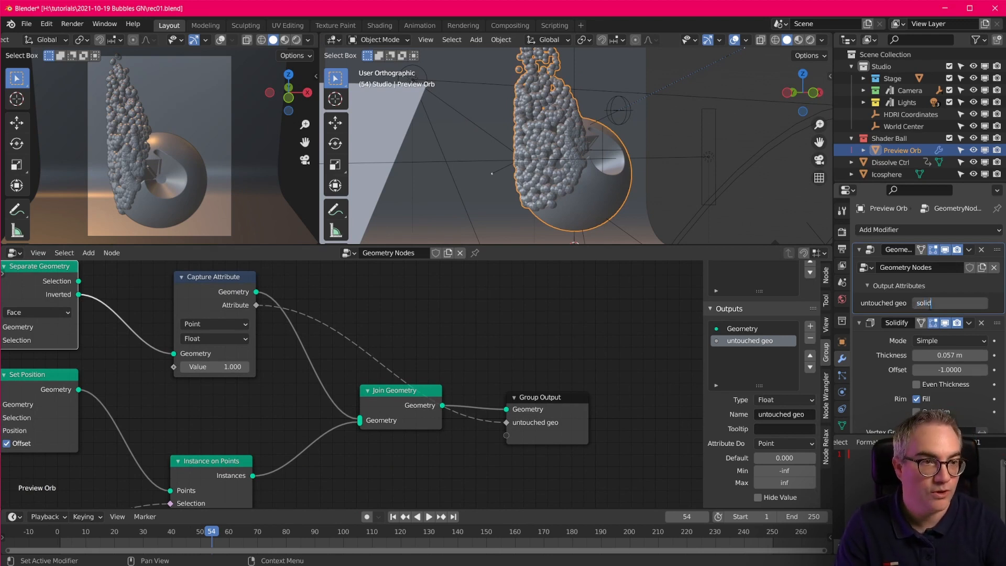
click(843, 424)
click(842, 359)
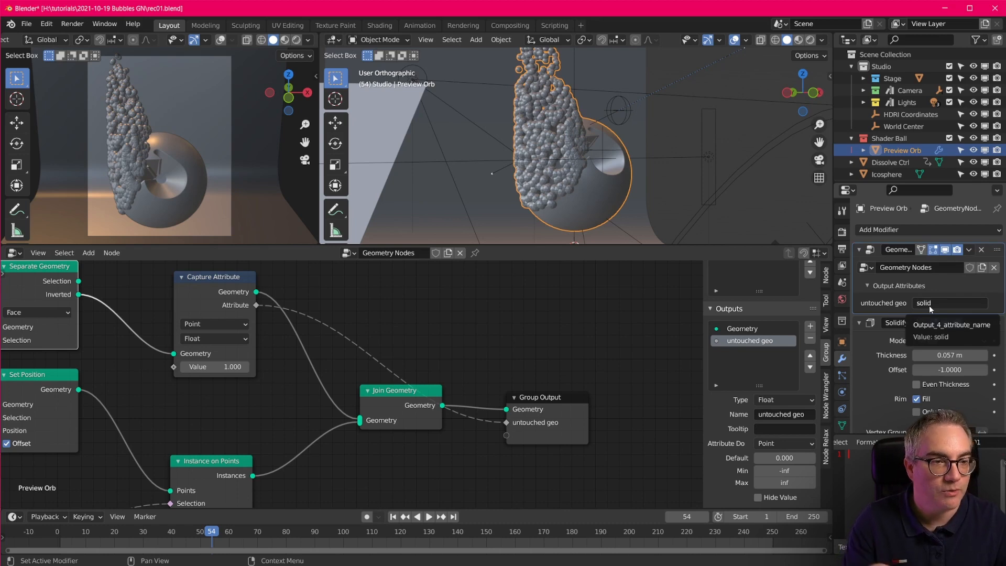
scroll(955, 379, down, 2)
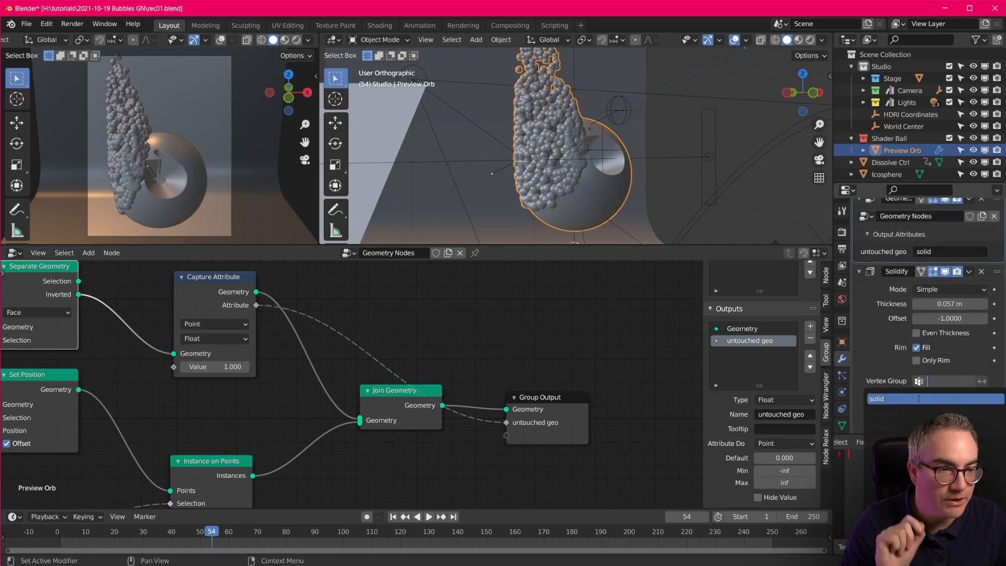
click(918, 398)
Set the Solidify modifier's thickness to 0.059 m while checking the shell's edge beside the bubbles
scroll(582, 178, up, 5)
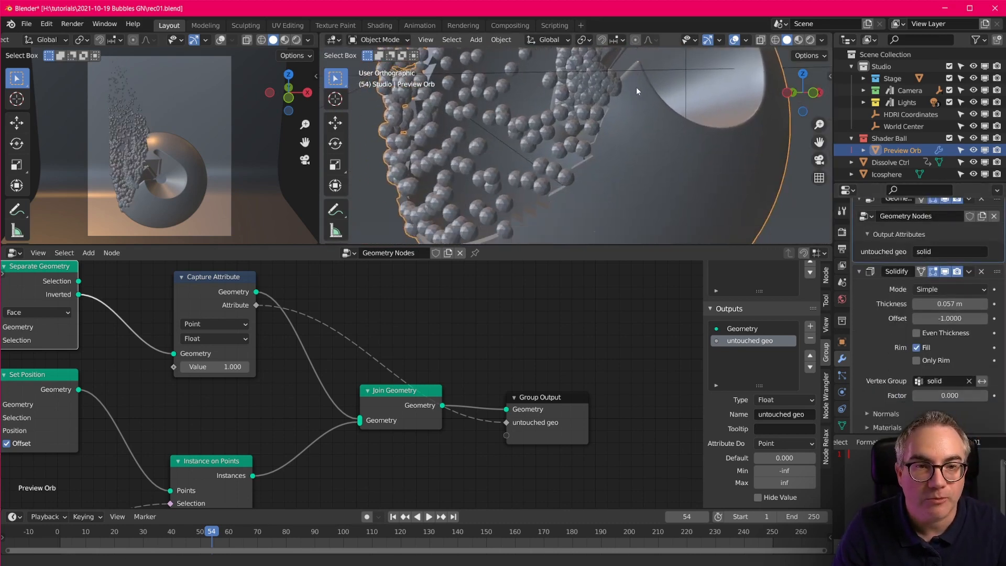
scroll(564, 183, up, 1)
scroll(564, 183, down, 3)
scroll(569, 183, up, 1)
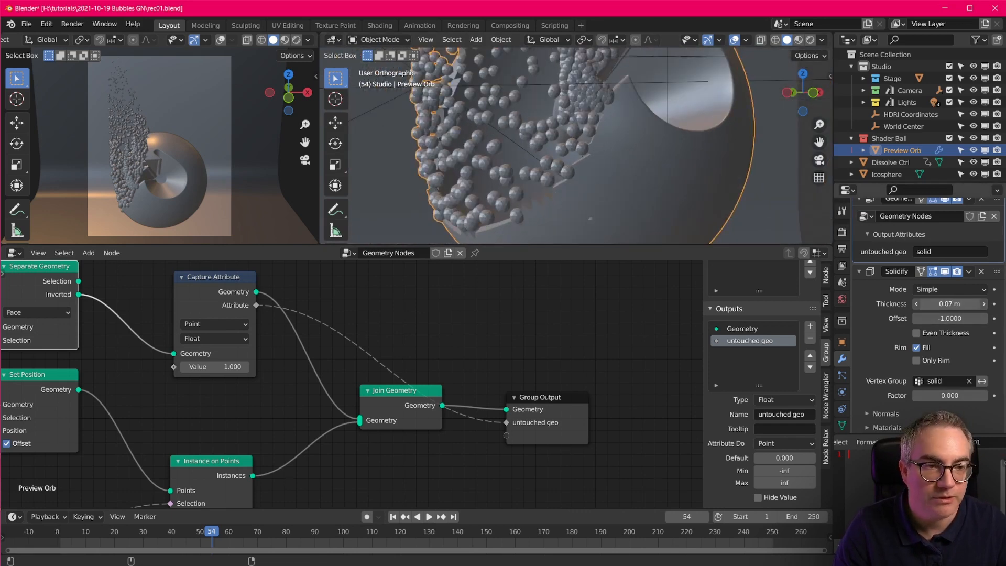
mouse_move(949, 304)
mouse_down()
mouse_move(978, 303)
mouse_move(943, 304)
mouse_up()
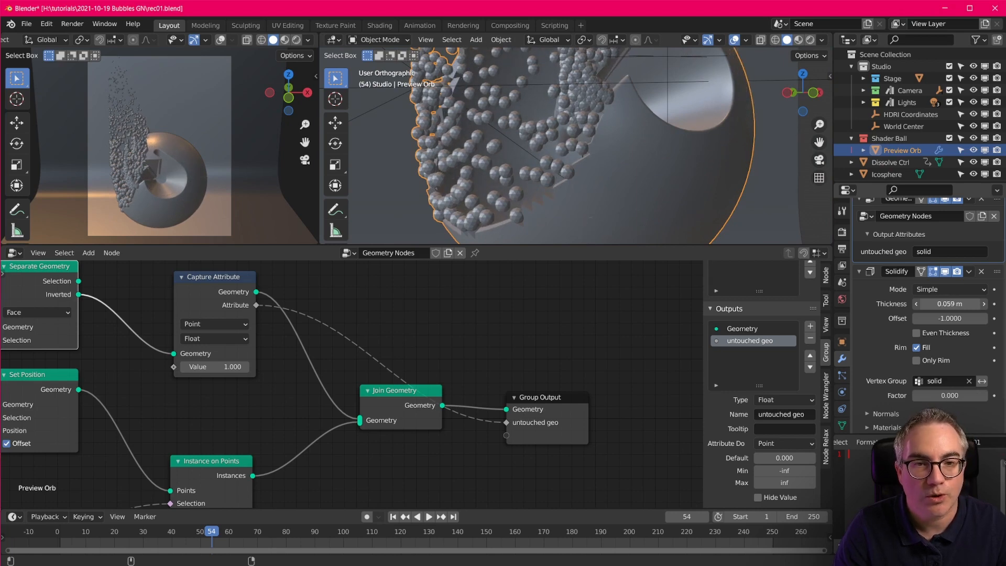
Inspect the shell's edge and the node tree, and switch the camera viewport to rendered shading
scroll(655, 194, down, 1)
mouse_move(633, 171)
middle_down()
mouse_move(641, 209)
mouse_move(641, 185)
middle_up()
scroll(595, 160, up, 3)
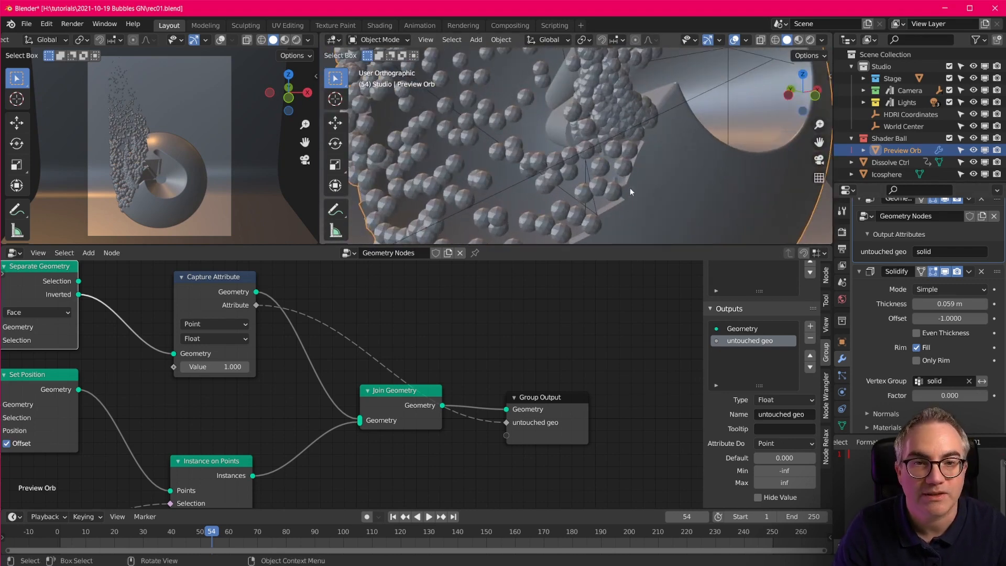
scroll(627, 178, down, 5)
scroll(430, 366, down, 3)
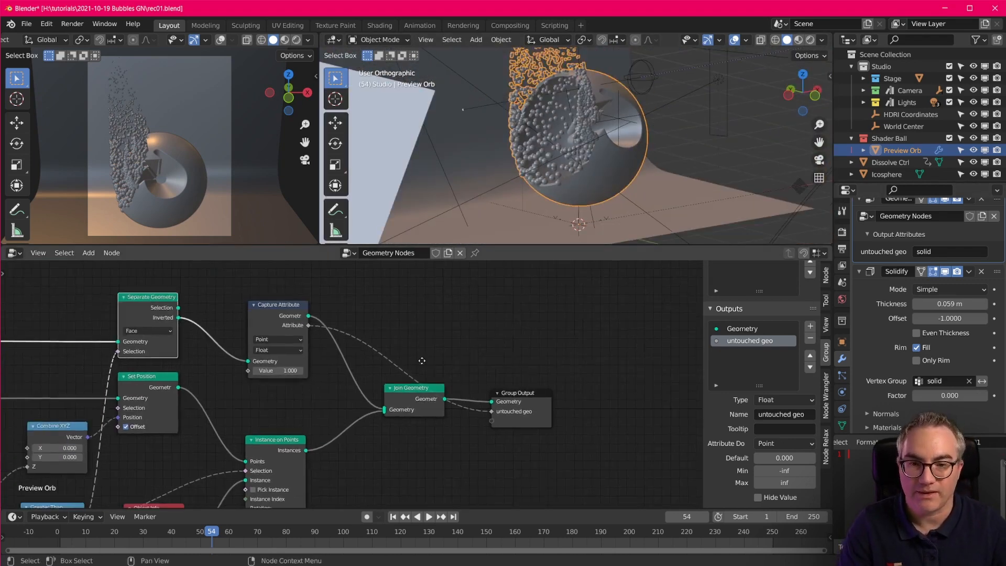
scroll(422, 361, down, 3)
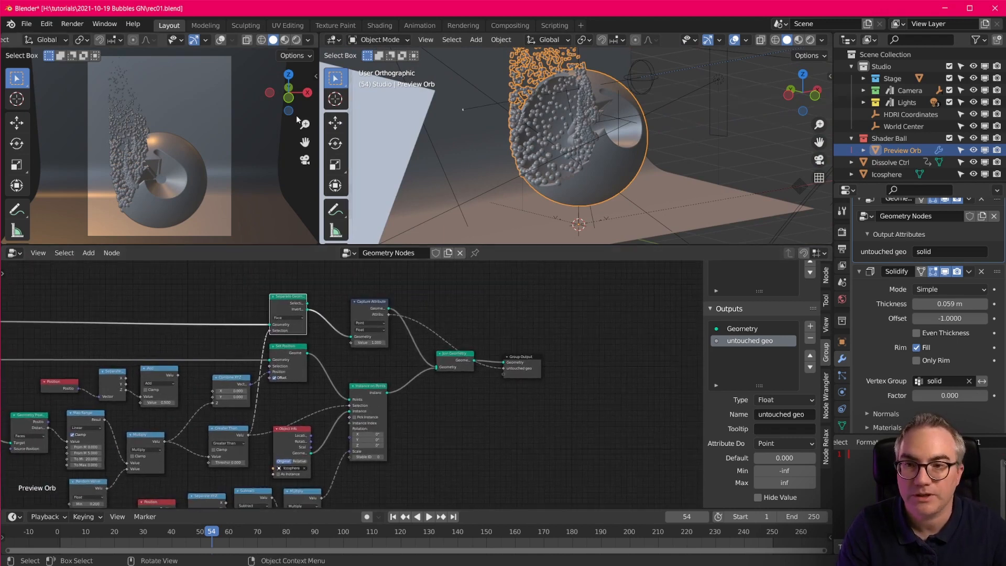
click(297, 39)
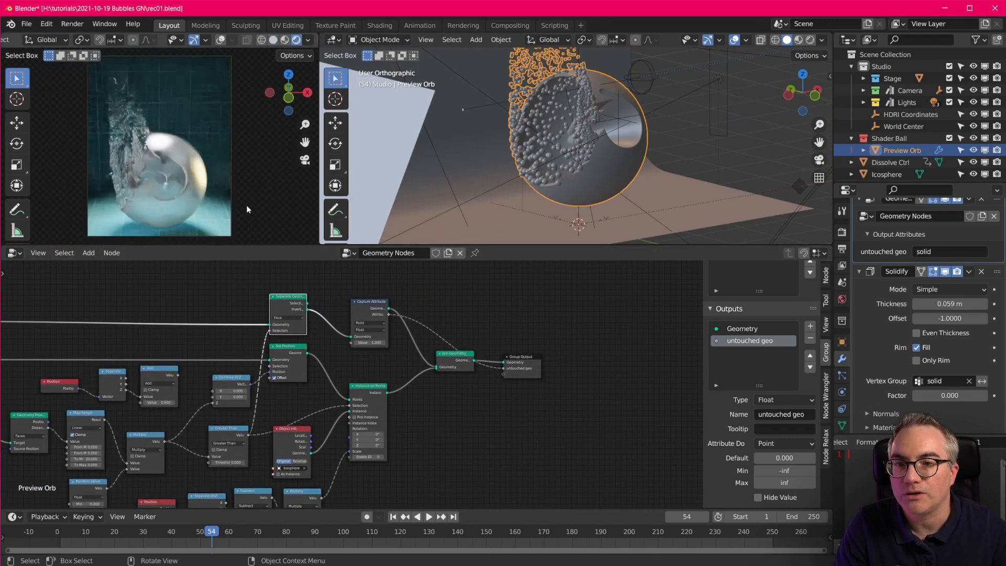
Rename the Preview Orb's glass material to "rough glass"
scroll(841, 398, down, 3)
click(842, 398)
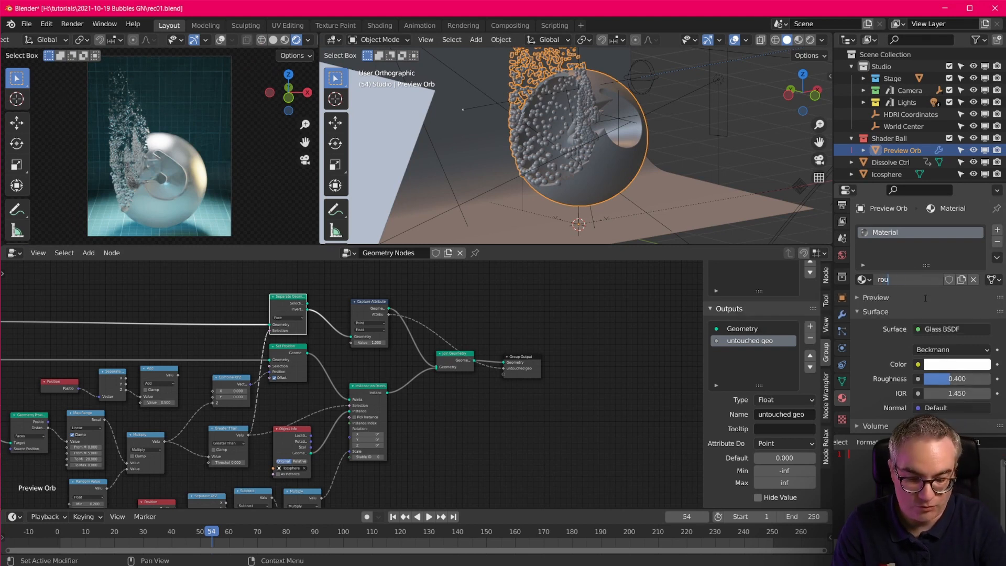
key(Return)
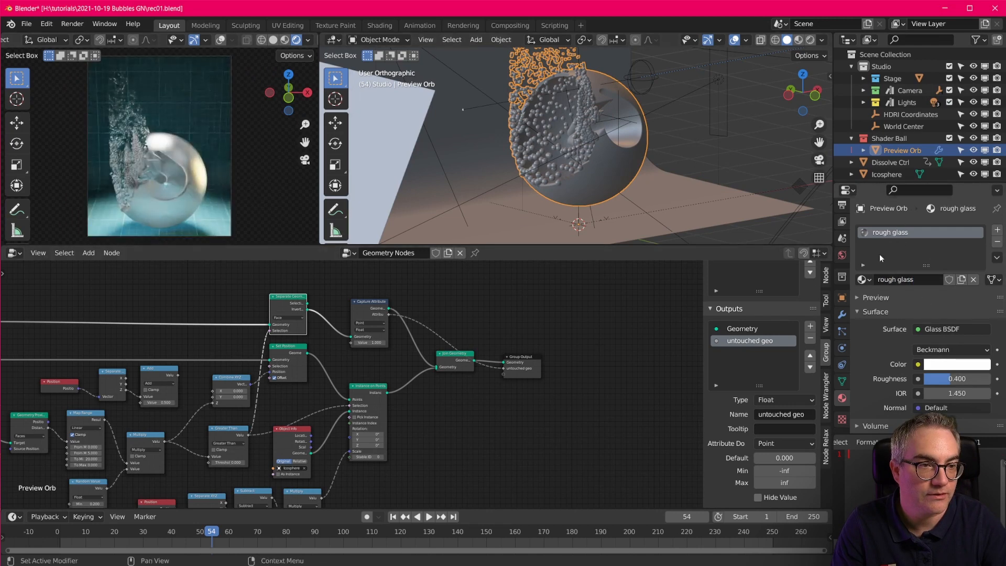
Move the Group Output and Join Geometry nodes farther away from Instance on Points to make room in between
scroll(439, 414, down, 3)
scroll(454, 439, up, 2)
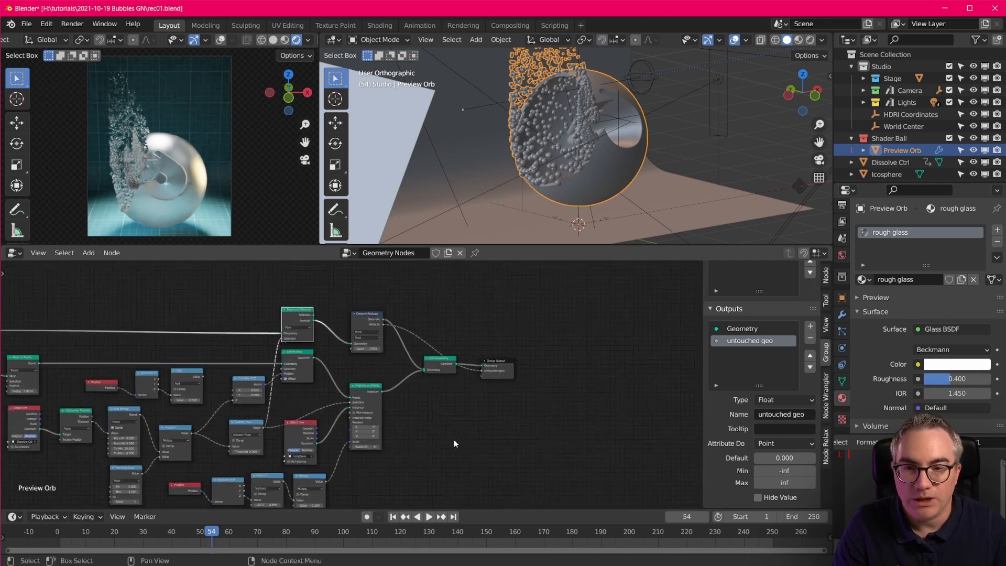
scroll(454, 437, up, 2)
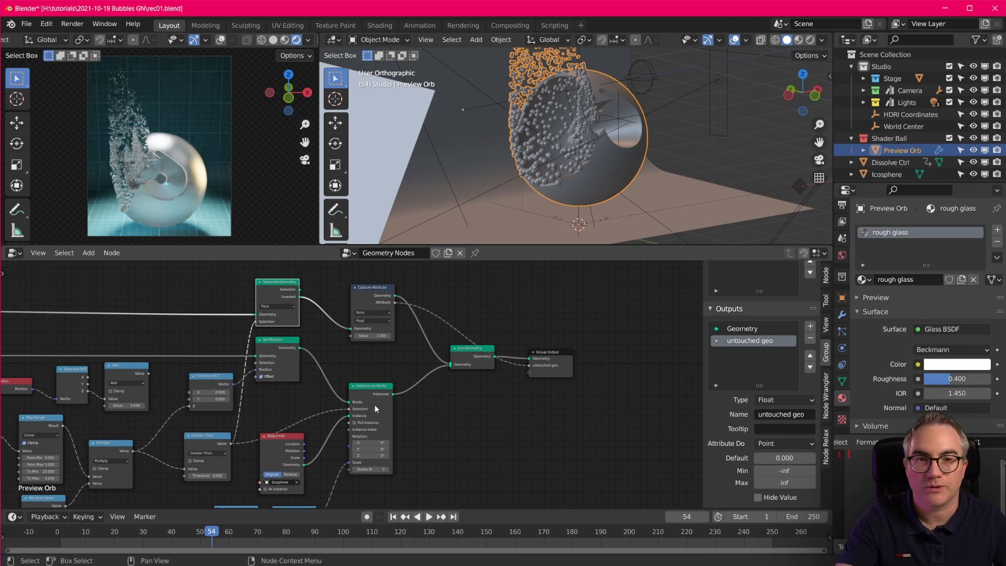
scroll(620, 125, down, 5)
scroll(687, 166, up, 5)
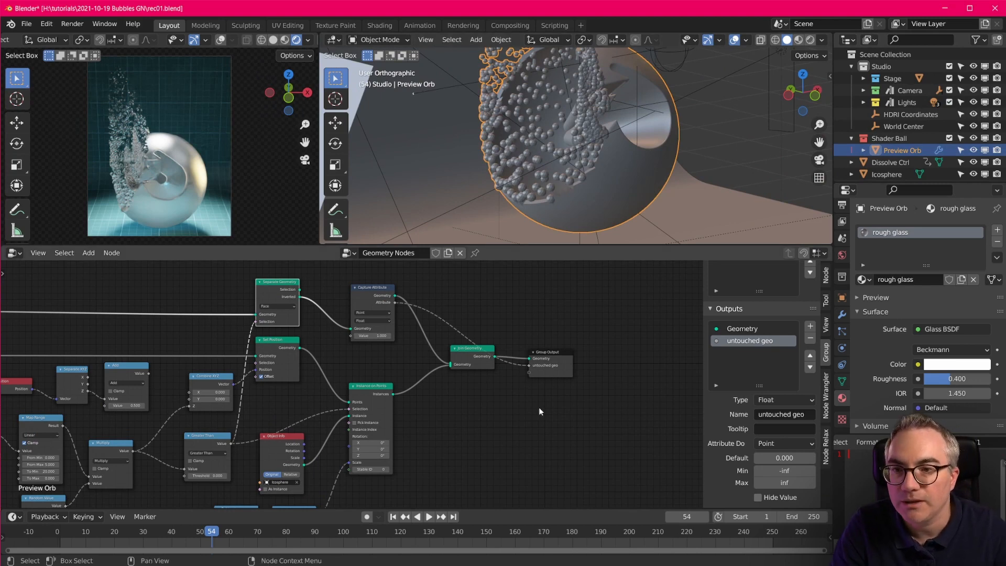
scroll(533, 399, up, 4)
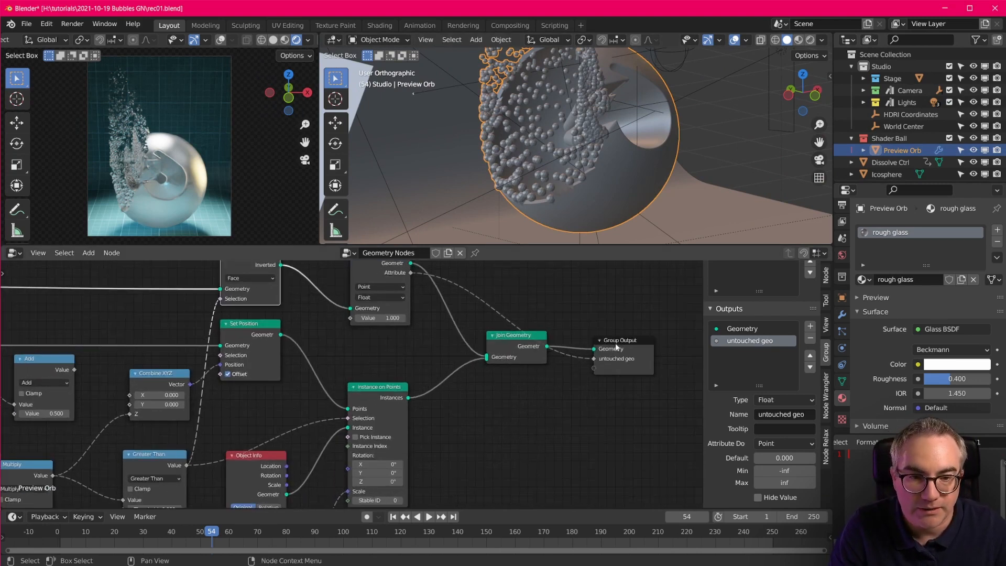
drag(618, 341, 652, 337)
drag(520, 340, 556, 343)
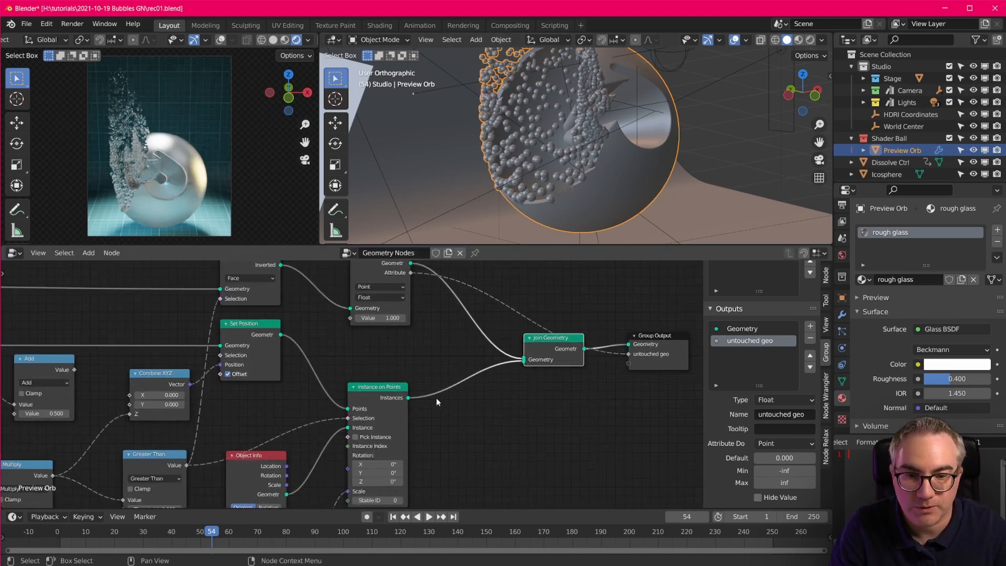
Insert a Set Material node between Instance on Points and Join Geometry and set its material to Bubble
middle_drag(447, 386, 426, 429)
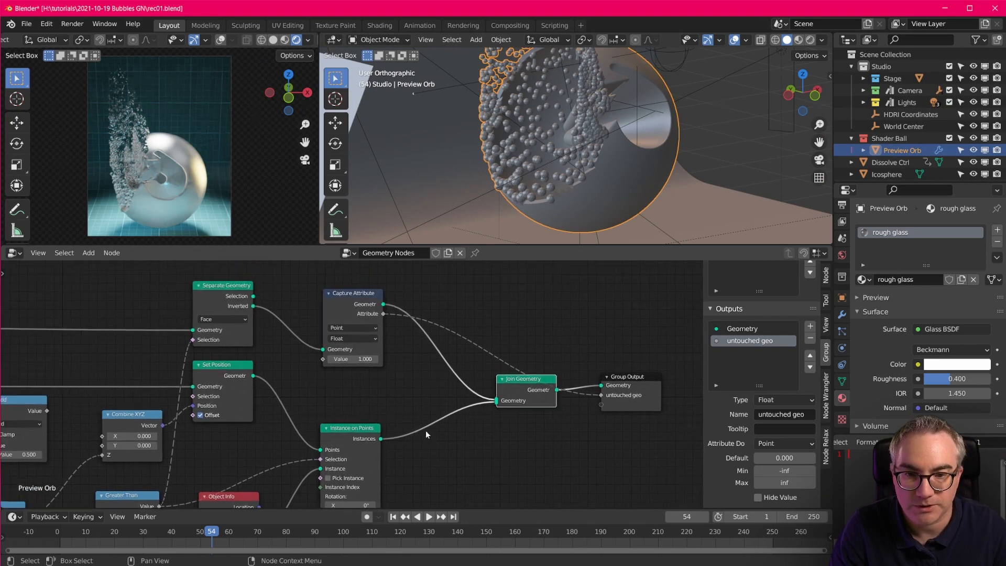
scroll(464, 464, down, 2)
middle_drag(470, 466, 443, 378)
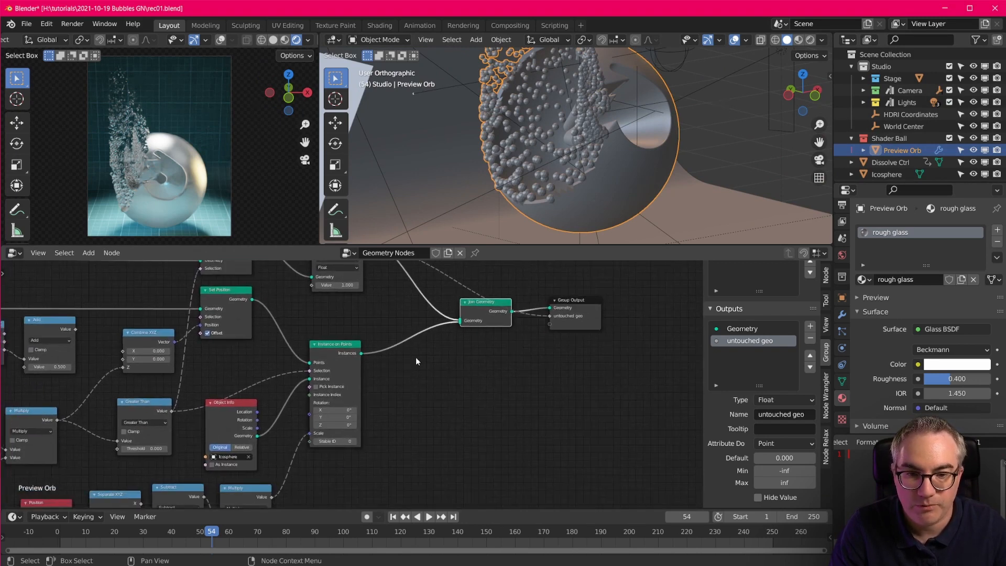
key(shift+a)
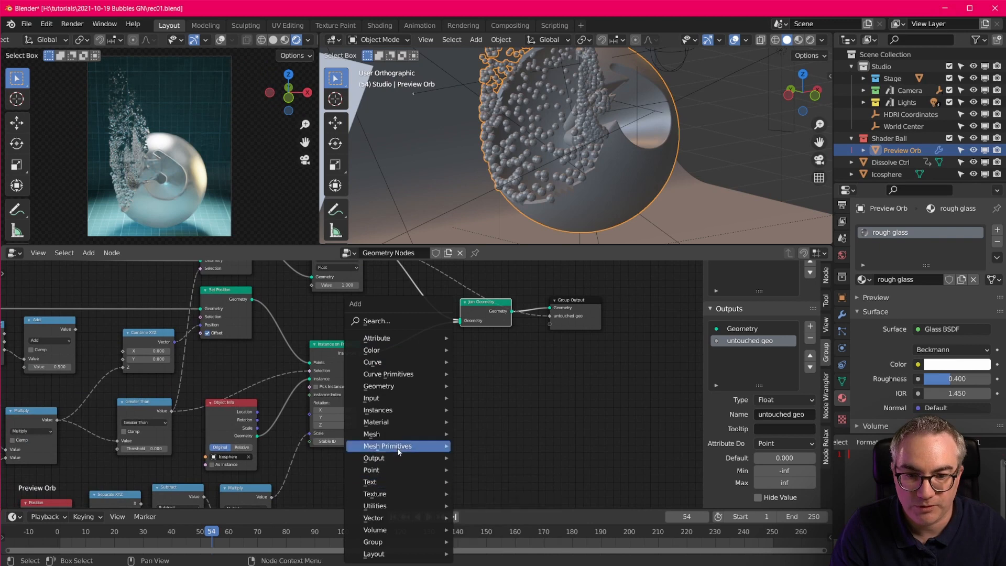
mouse_move(397, 437)
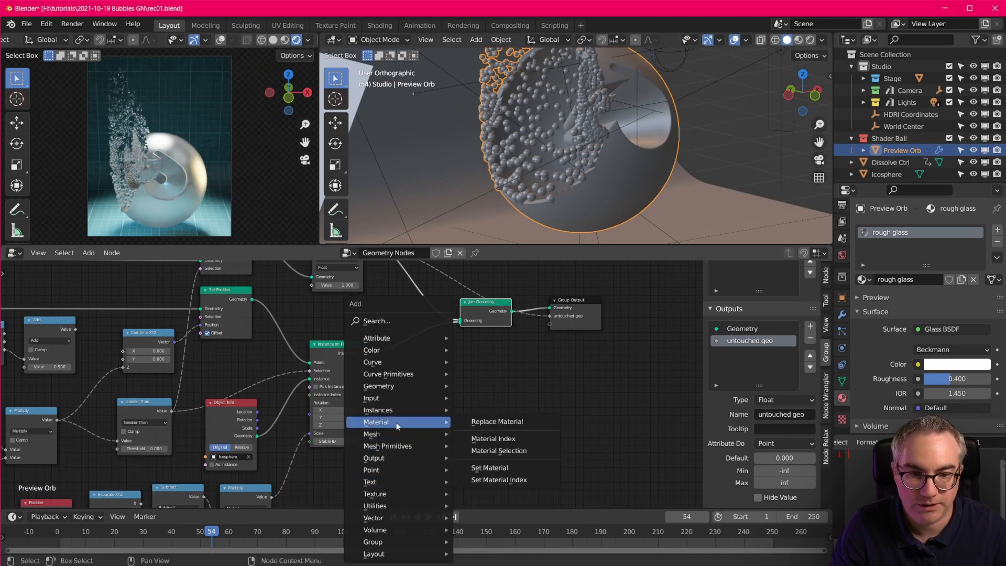
click(489, 467)
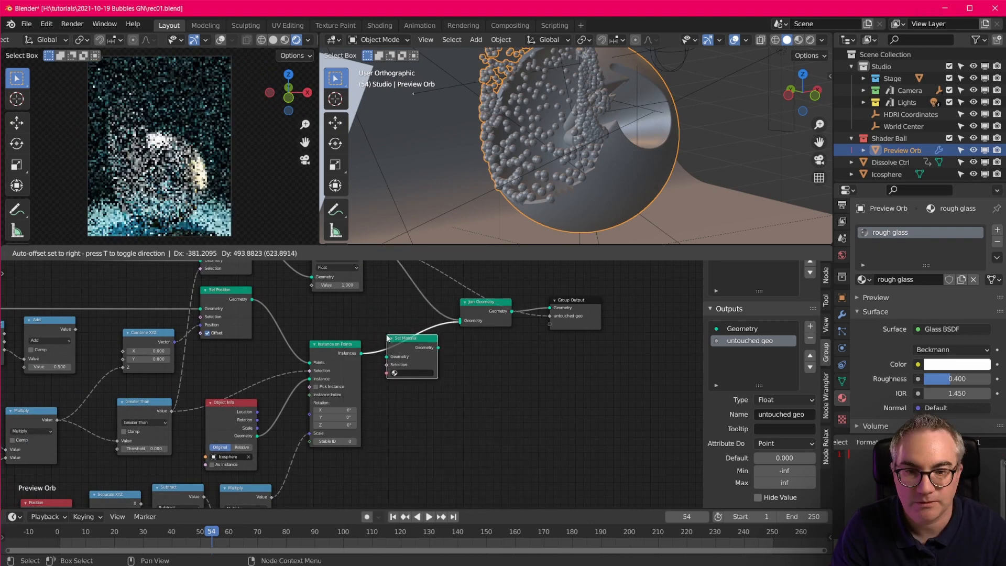
click(391, 339)
scroll(422, 392, up, 2)
click(447, 370)
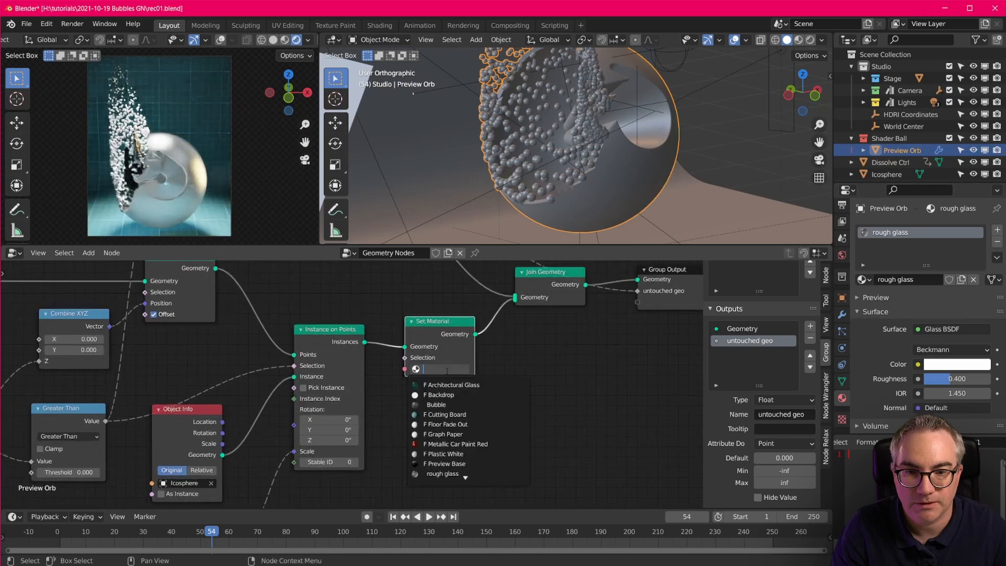
click(447, 405)
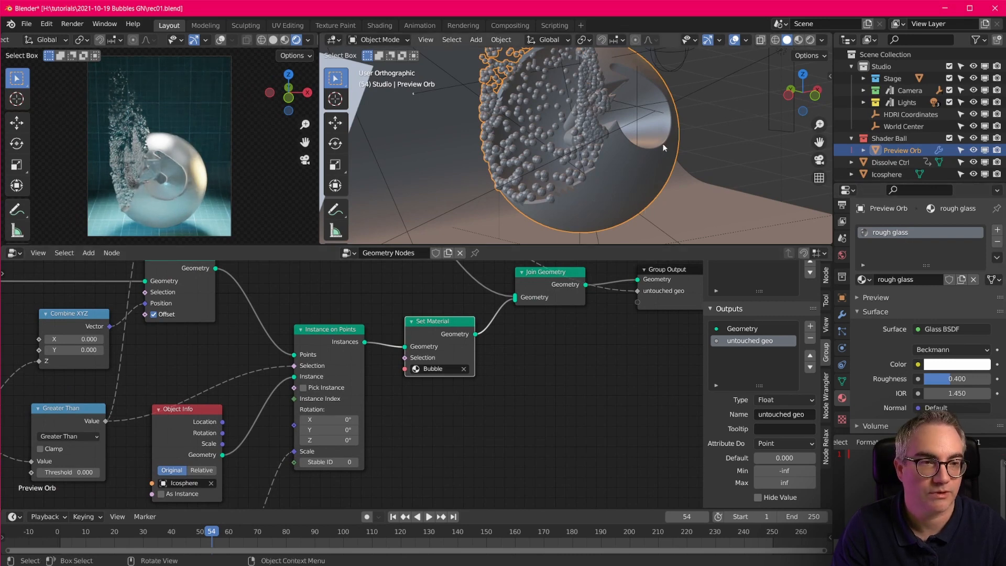
Lower the rough glass material's roughness to 0.2 and view the rendered result through the camera
scroll(136, 202, up, 3)
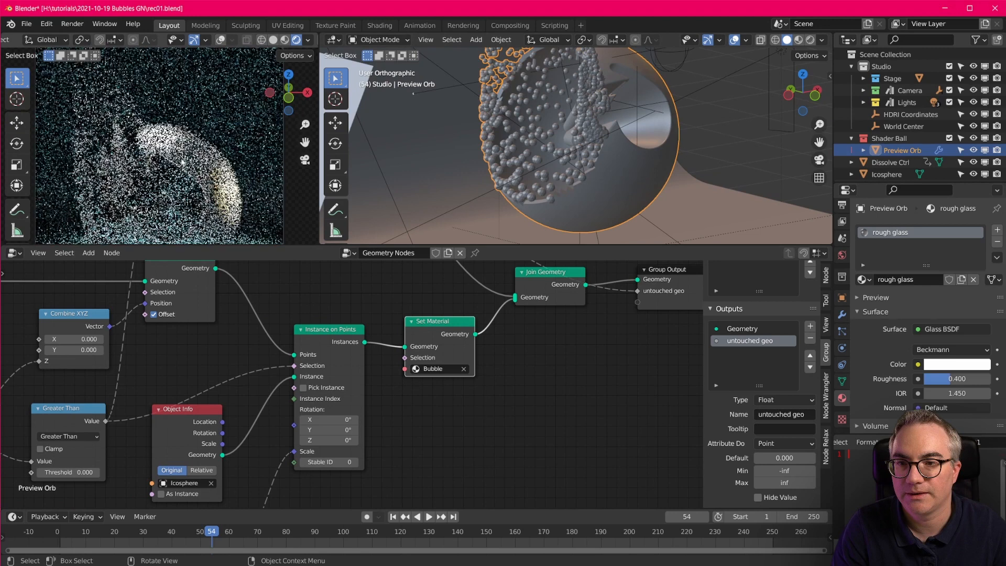
click(971, 378)
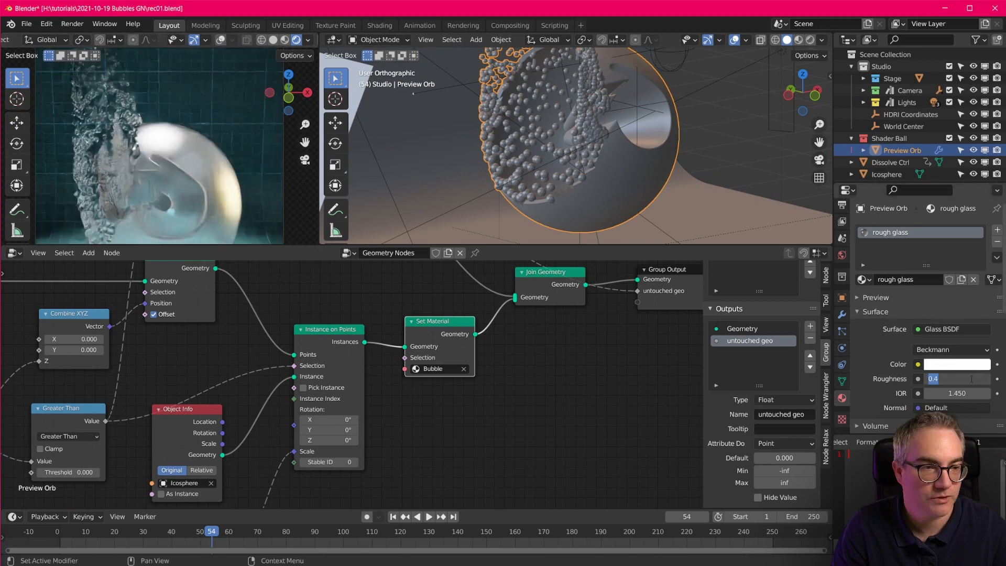
text(0.2)
key(Return)
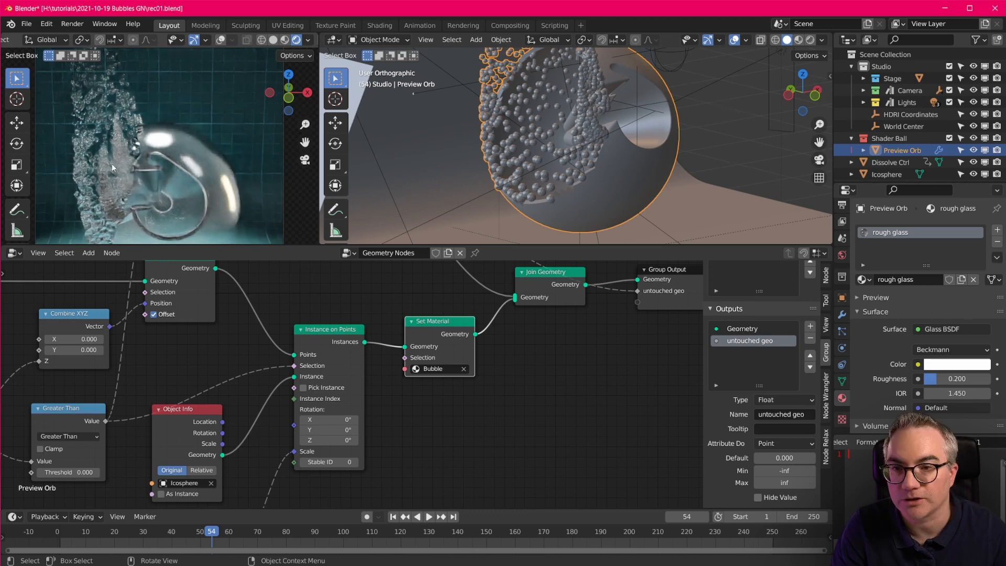
key(KP_0)
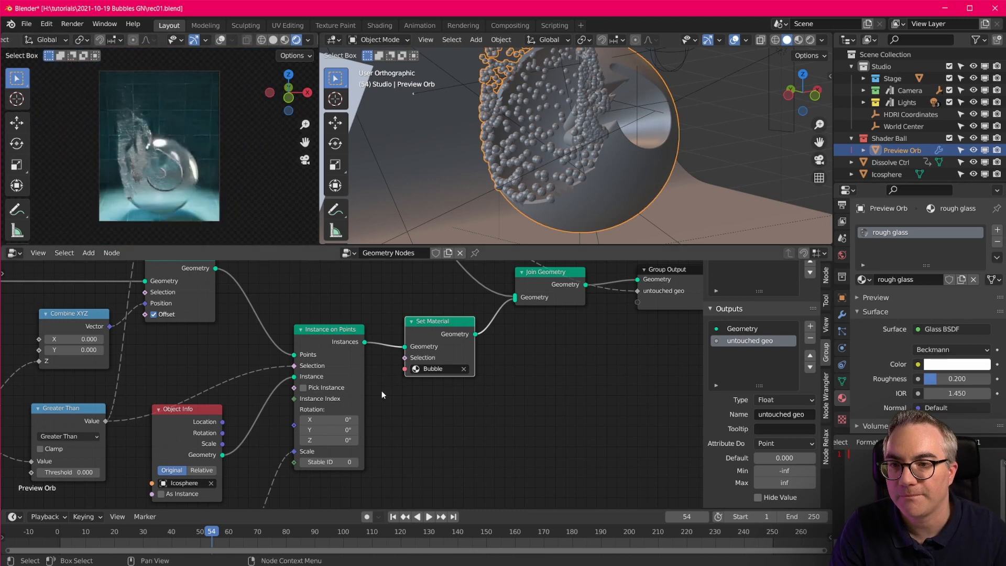
Play back the dissolve animation and stop it at frame 185 to check the later frames in both viewports
scroll(463, 414, down, 3)
scroll(442, 336, down, 2)
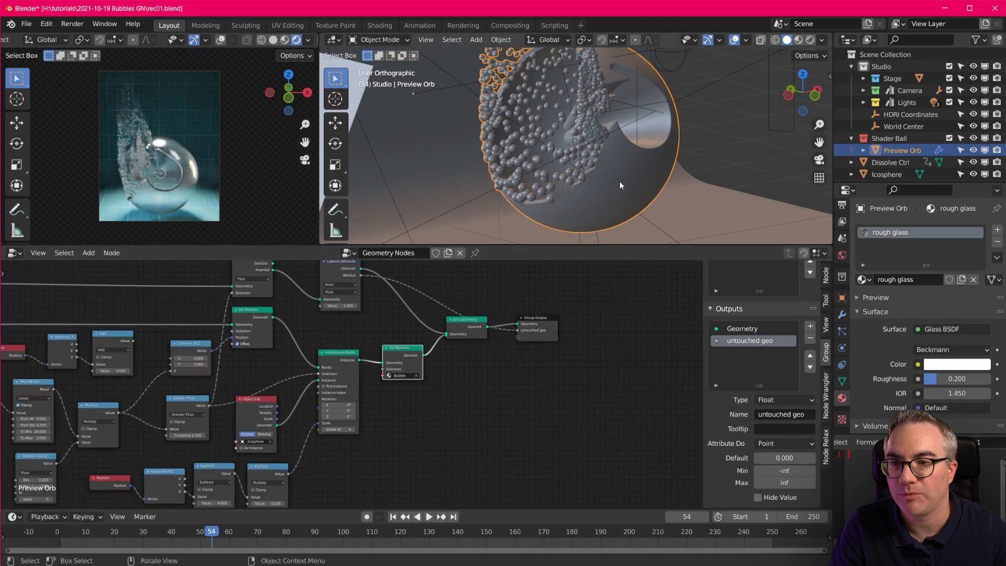
scroll(619, 181, down, 4)
mouse_move(624, 175)
middle_down()
mouse_move(590, 184)
mouse_move(631, 143)
mouse_move(635, 185)
middle_up()
scroll(632, 145, down, 3)
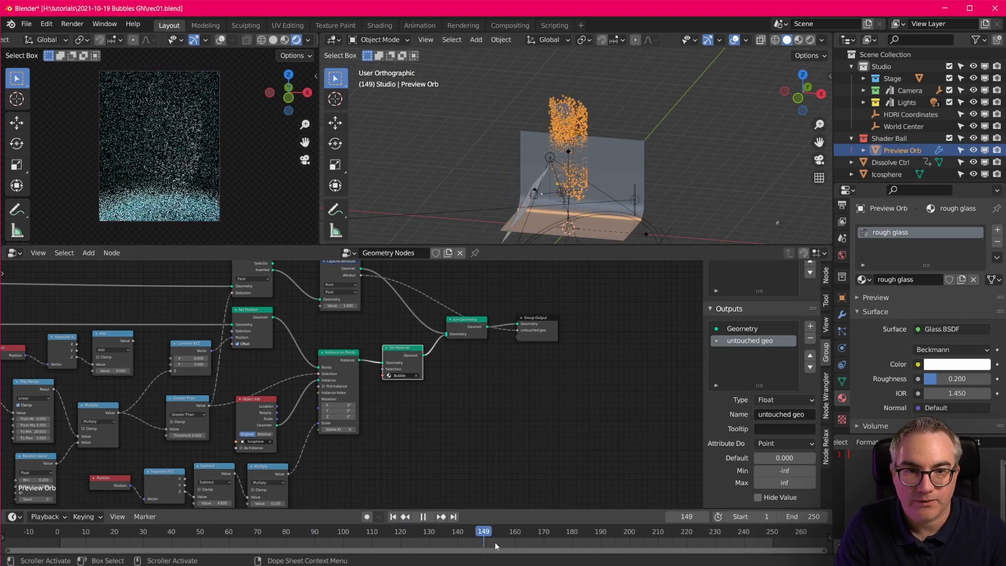
key(space)
scroll(558, 197, up, 3)
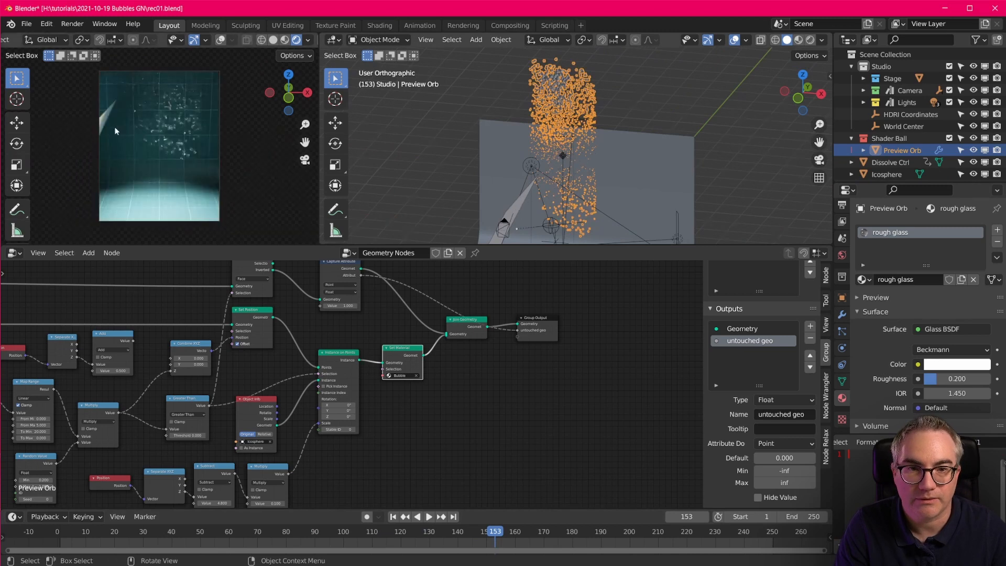
click(574, 535)
key(space)
key(space)
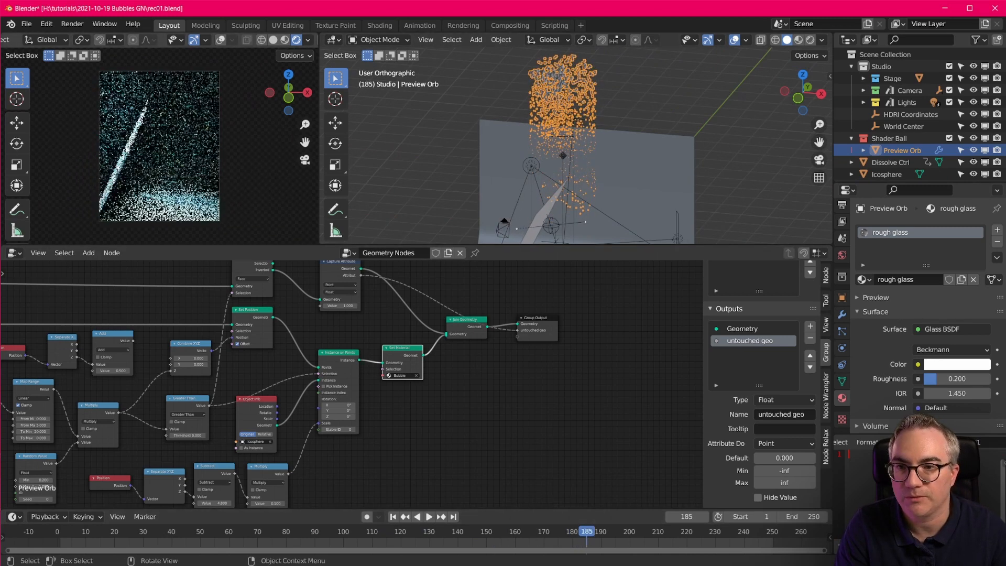
Turn off every ray visibility option of the Dissolve Ctrl plane, from Camera to Shadow
click(539, 219)
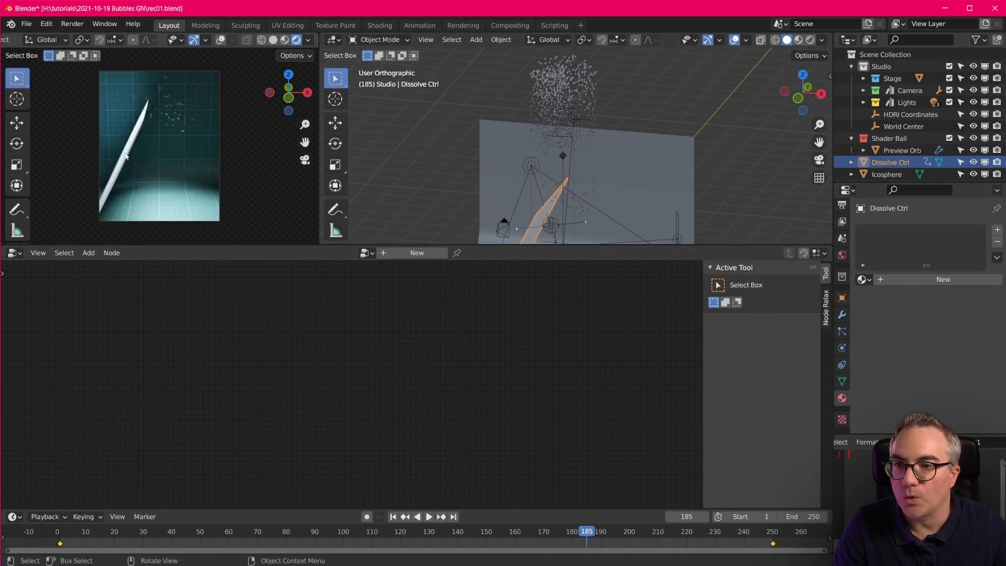
click(842, 298)
scroll(899, 361, down, 5)
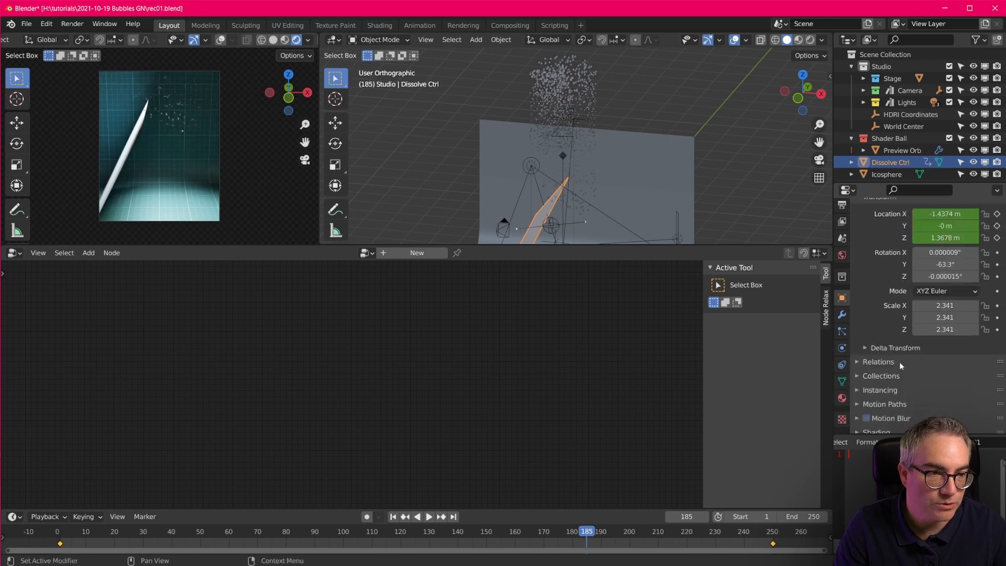
scroll(898, 363, down, 5)
drag(920, 332, 919, 398)
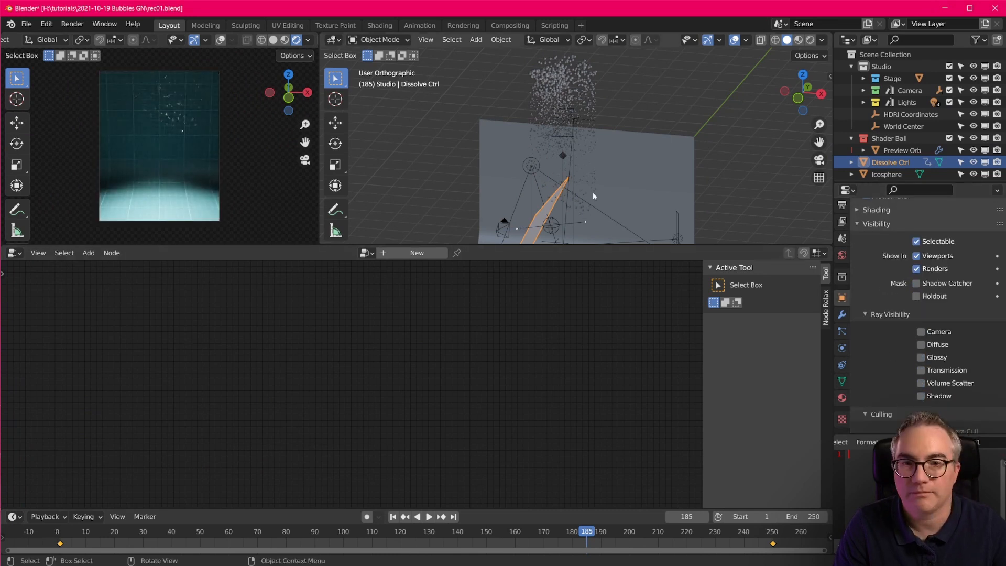
scroll(910, 332, up, 2)
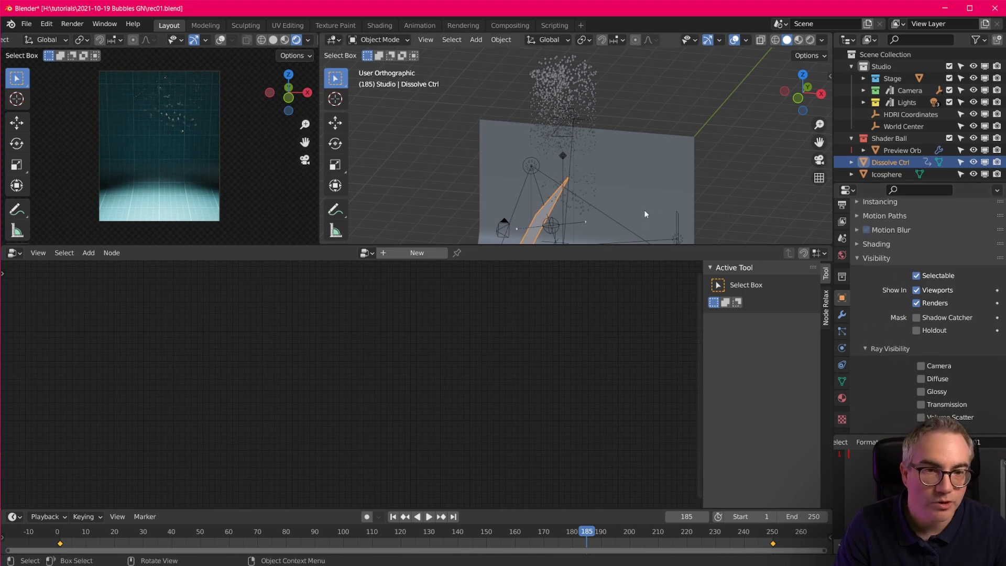
Set the Dissolve Ctrl plane's viewport display to Wire
middle_drag(643, 209, 690, 193)
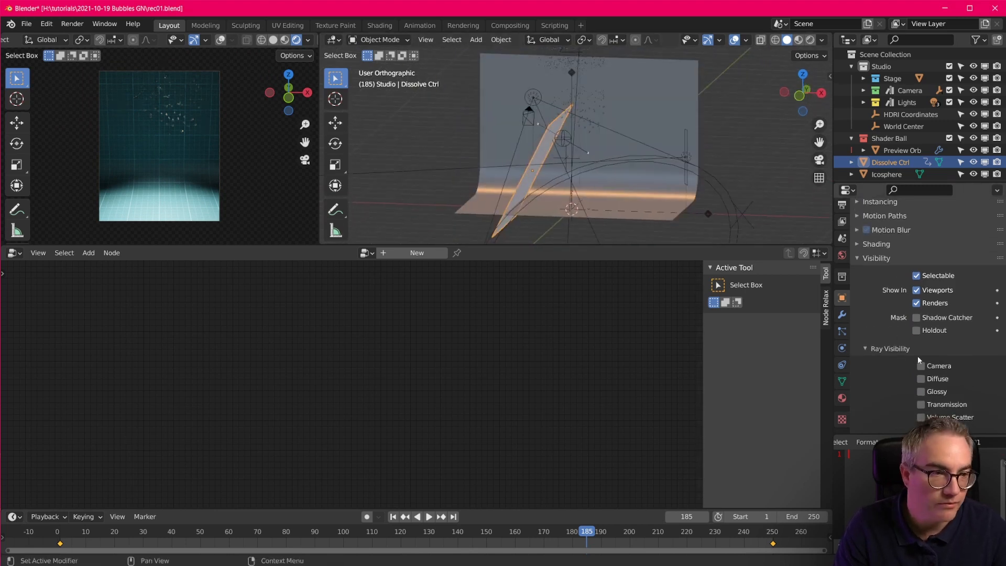
scroll(888, 356, down, 4)
scroll(892, 396, down, 2)
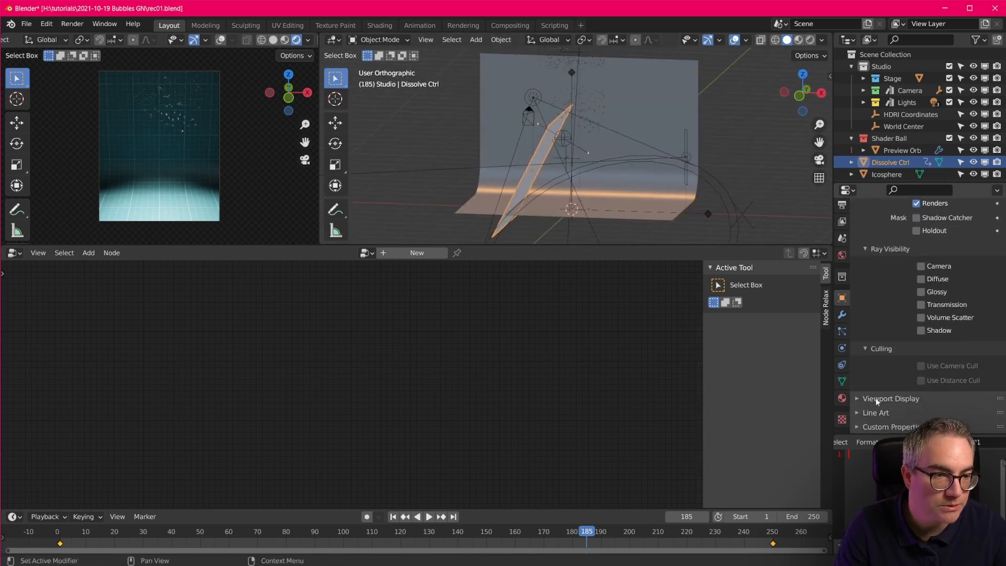
click(856, 397)
scroll(898, 384, down, 6)
click(938, 401)
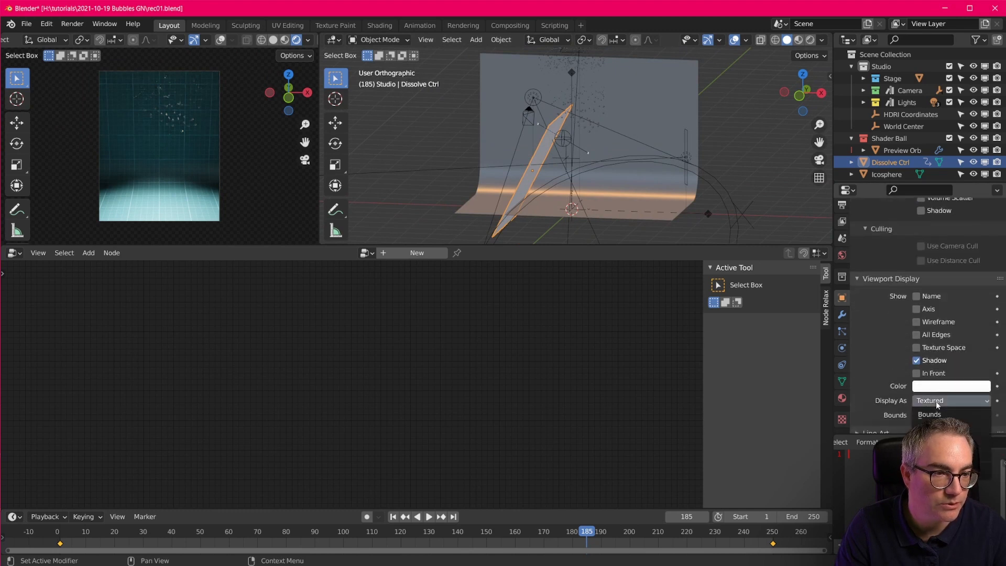
click(938, 427)
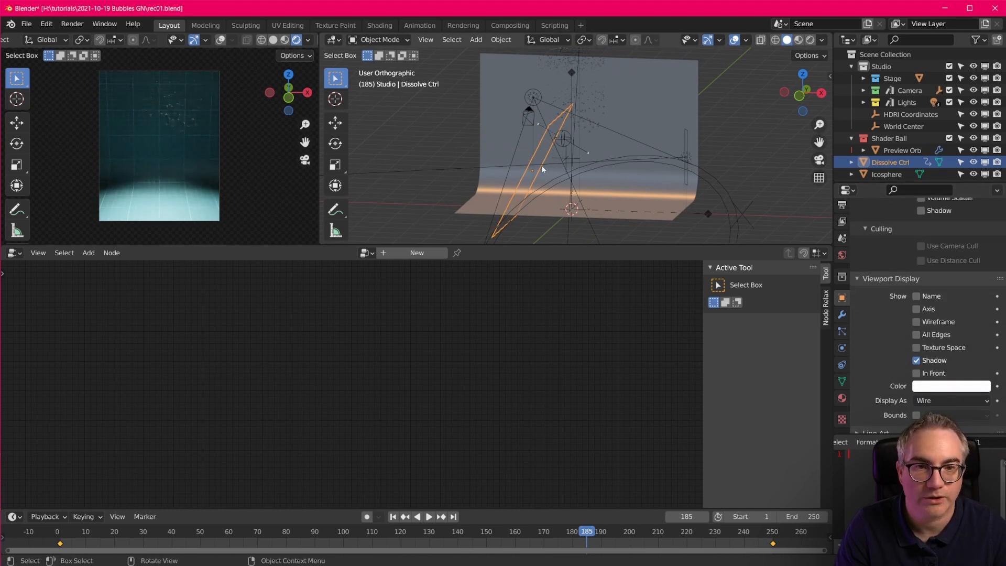
middle_drag(543, 168, 555, 199)
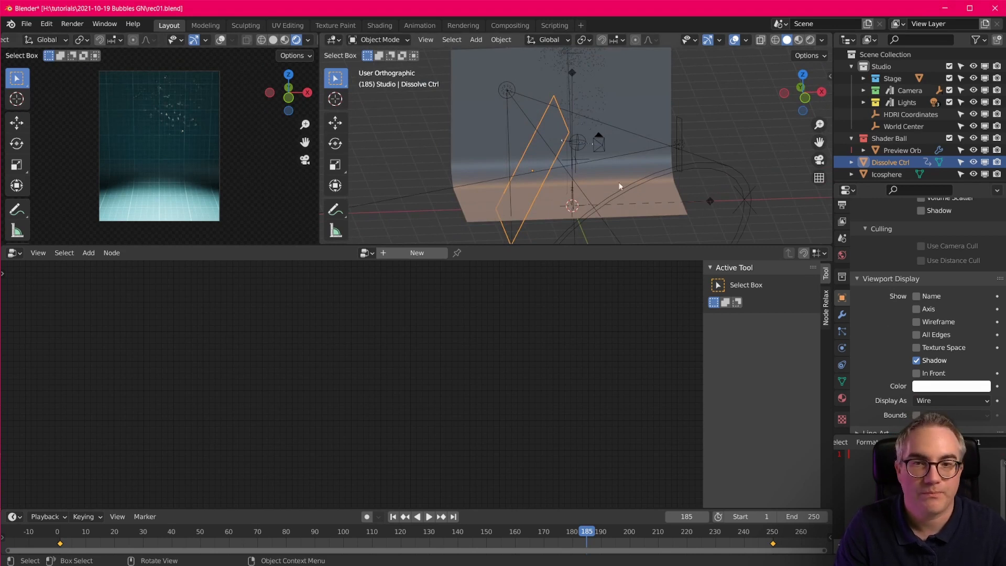
Go to frame 105 and open the Seamless backdrop's Cutting Board material in the Shader Editor
click(356, 530)
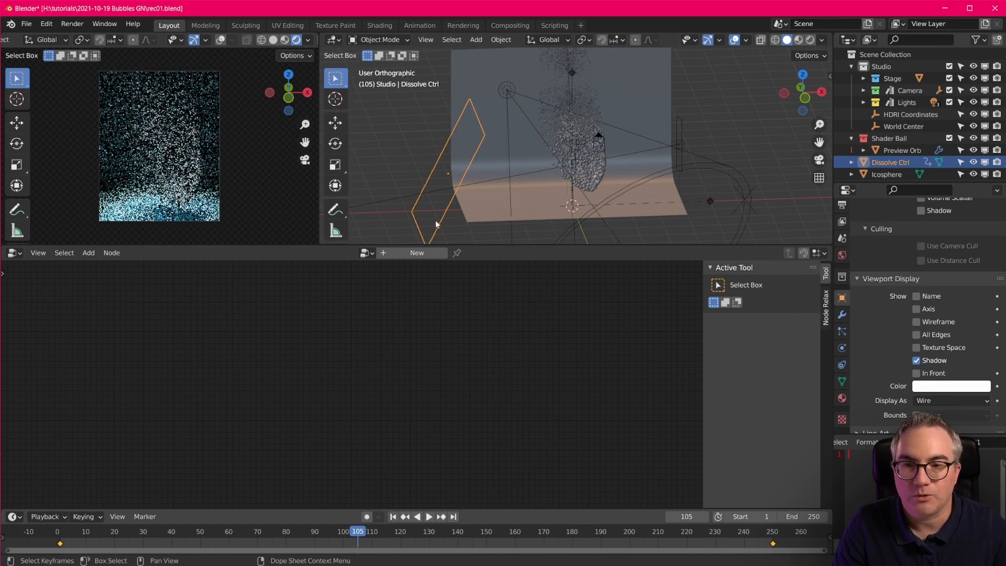
click(626, 92)
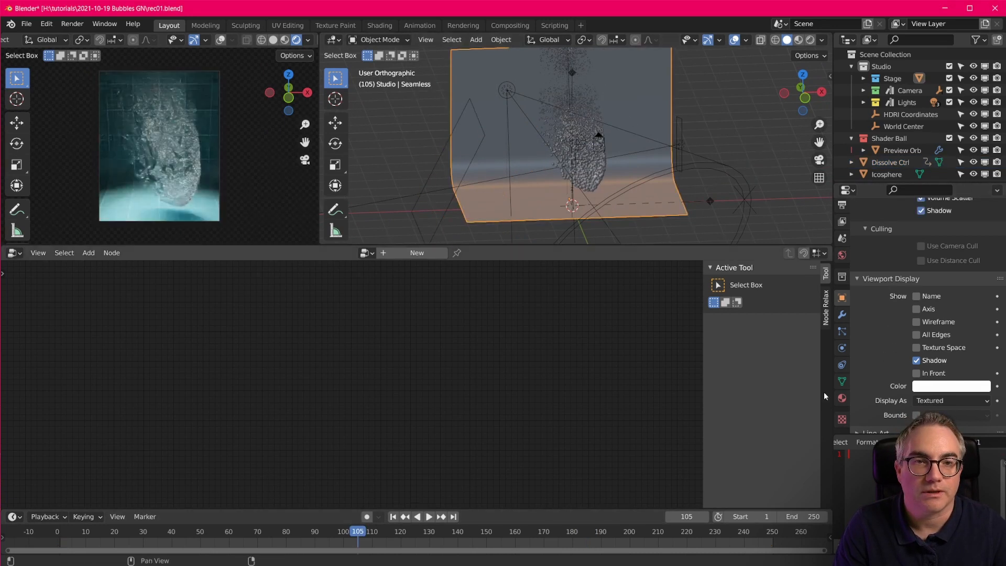
click(842, 398)
scroll(900, 243, up, 4)
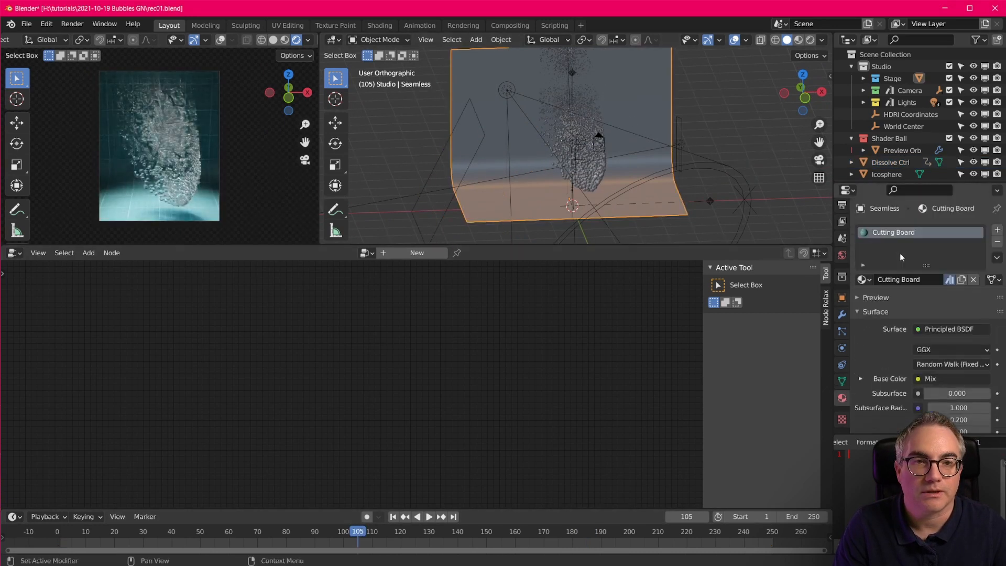
scroll(162, 186, up, 1)
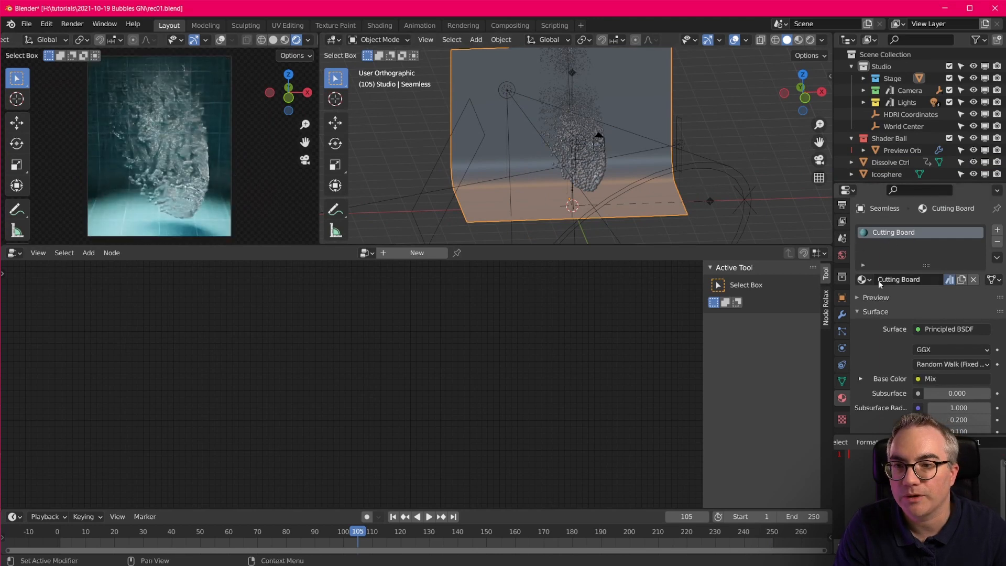
click(13, 252)
click(42, 372)
scroll(343, 389, down, 4)
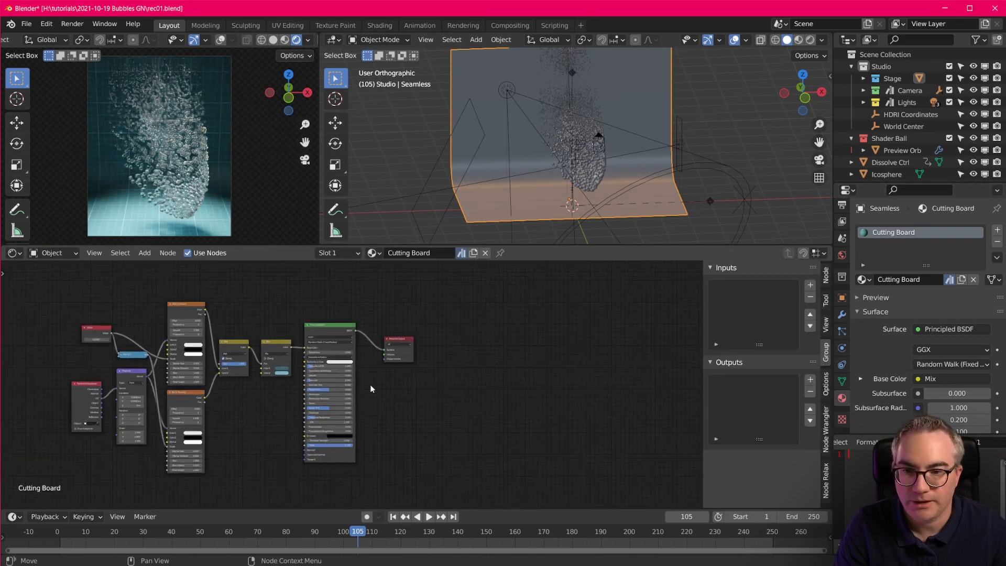
Delete the grid texture, mapping and first Mix nodes that feed the Cutting Board material's last Mix node
middle_drag(354, 388, 565, 388)
drag(284, 288, 454, 475)
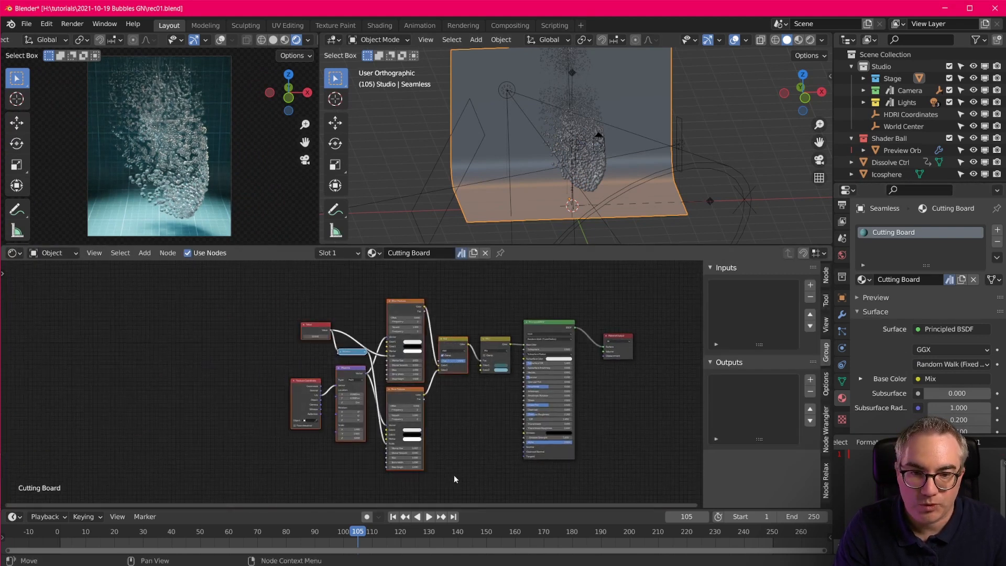
key(x)
Set the Mix node's Color1 to dark blue (H 0.626, S 0.956, V 0.147) and Color2 to blue (H 0.640, S 0.840, V 0.565)
scroll(526, 374, up, 4)
middle_drag(595, 346, 234, 477)
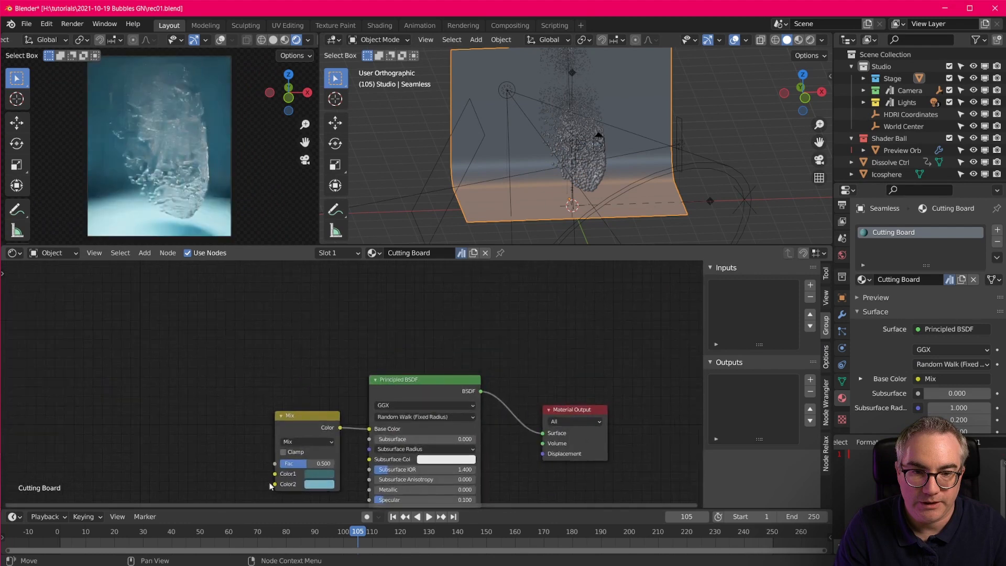
scroll(408, 379, up, 3)
click(407, 384)
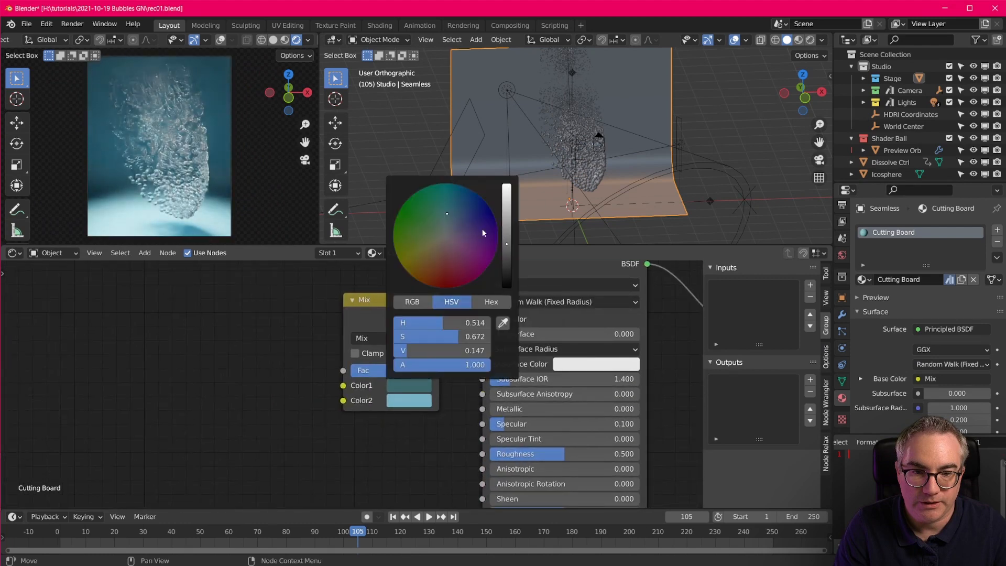
click(469, 200)
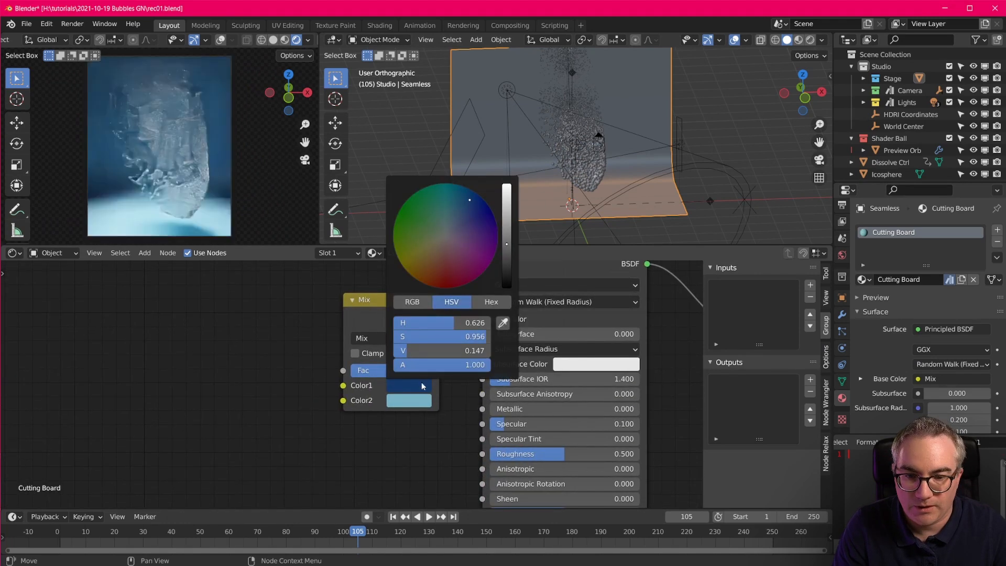
click(415, 402)
click(460, 225)
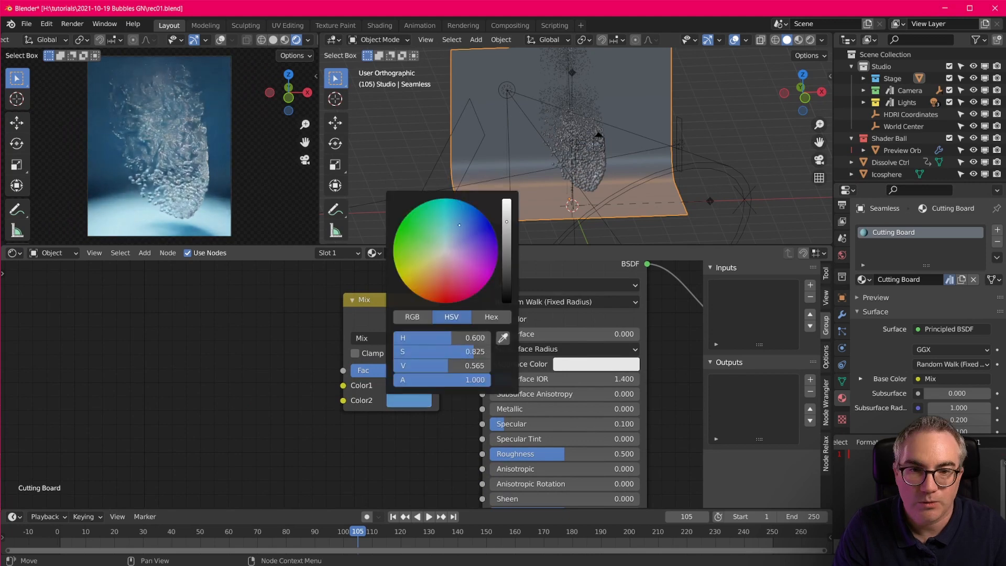
click(466, 230)
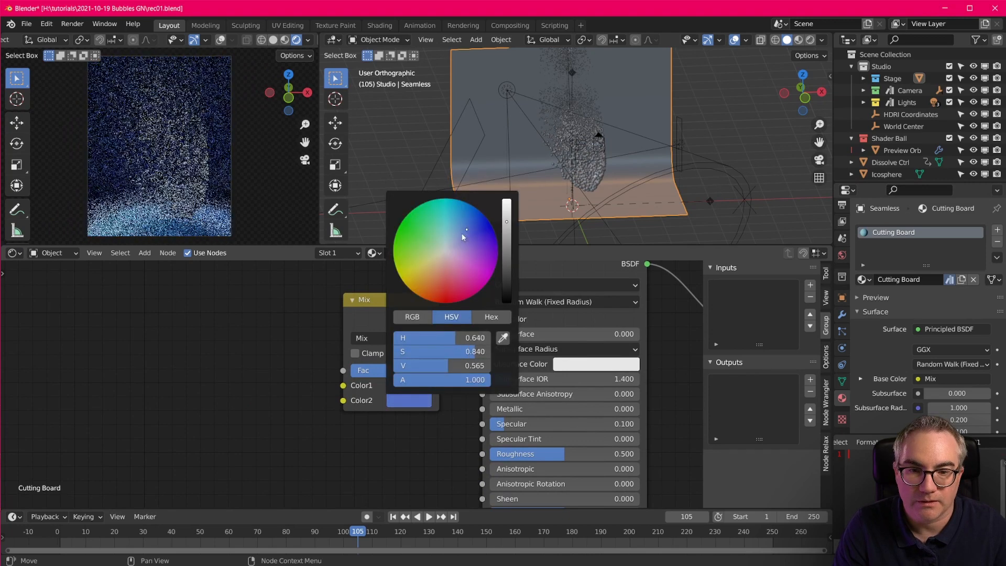
Add a Voronoi Texture node to the Cutting Board material and connect its Distance output to the Mix node's Fac
drag(390, 305, 393, 313)
middle_drag(217, 354, 257, 360)
key(shift+a)
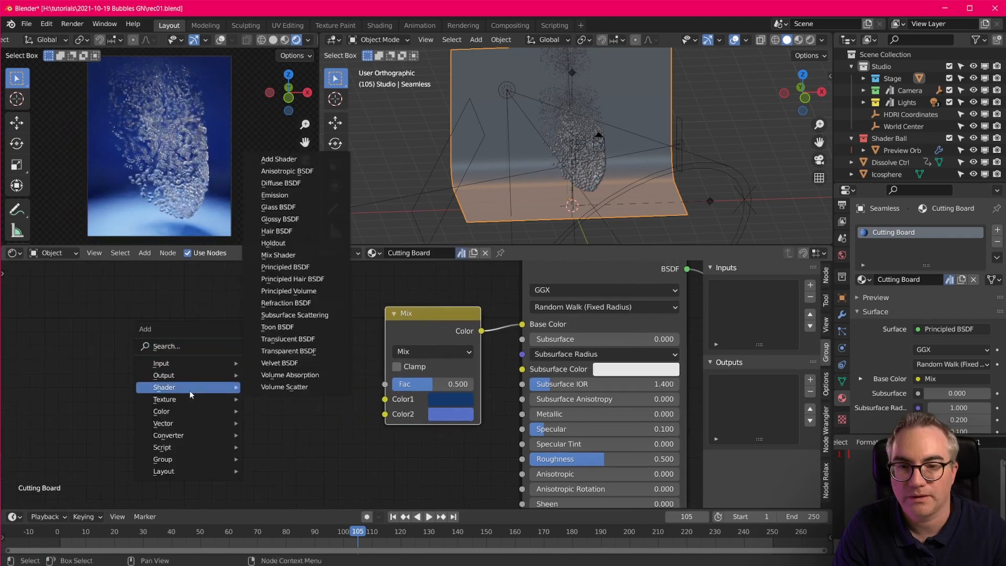
mouse_move(188, 399)
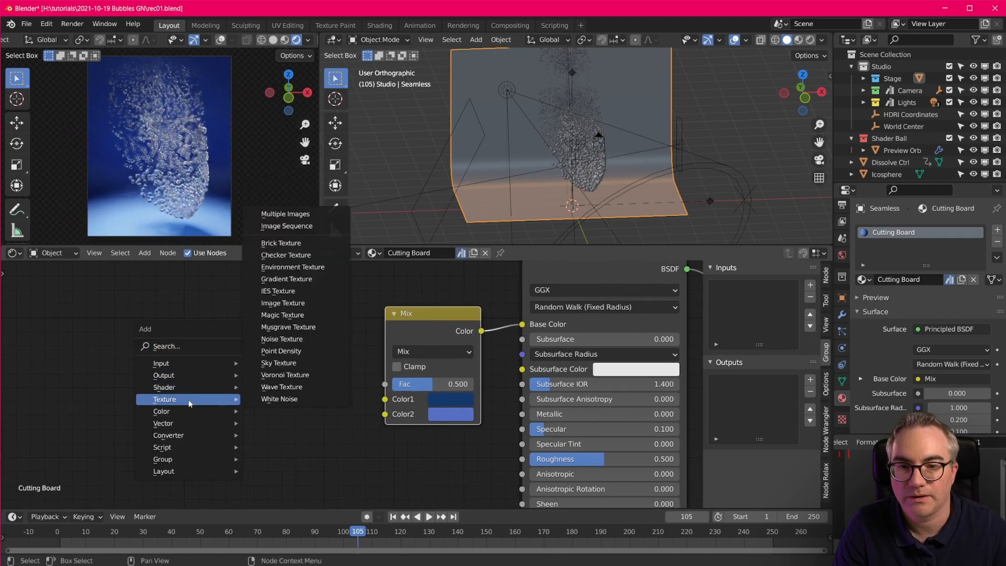
click(285, 374)
click(257, 326)
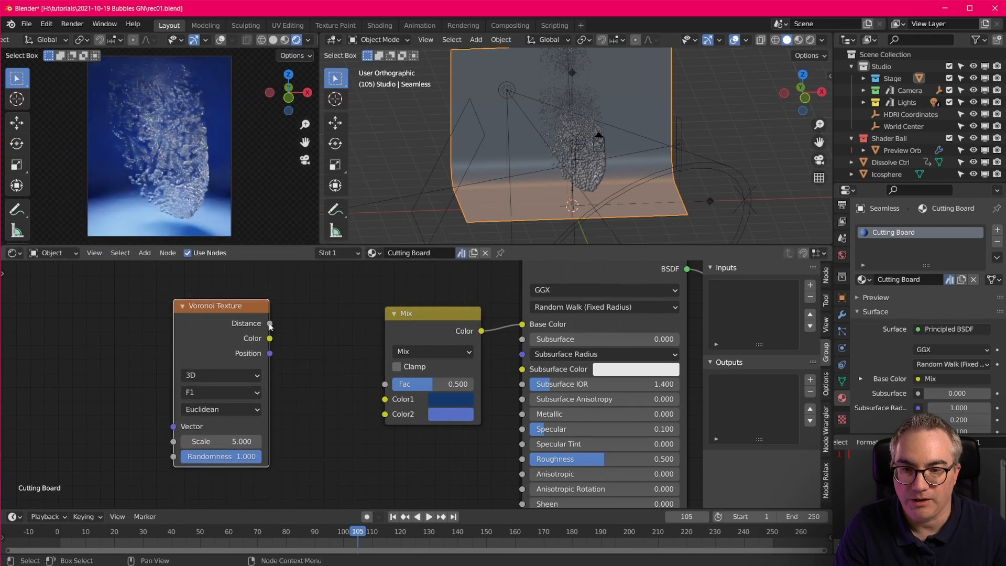
drag(270, 323, 388, 384)
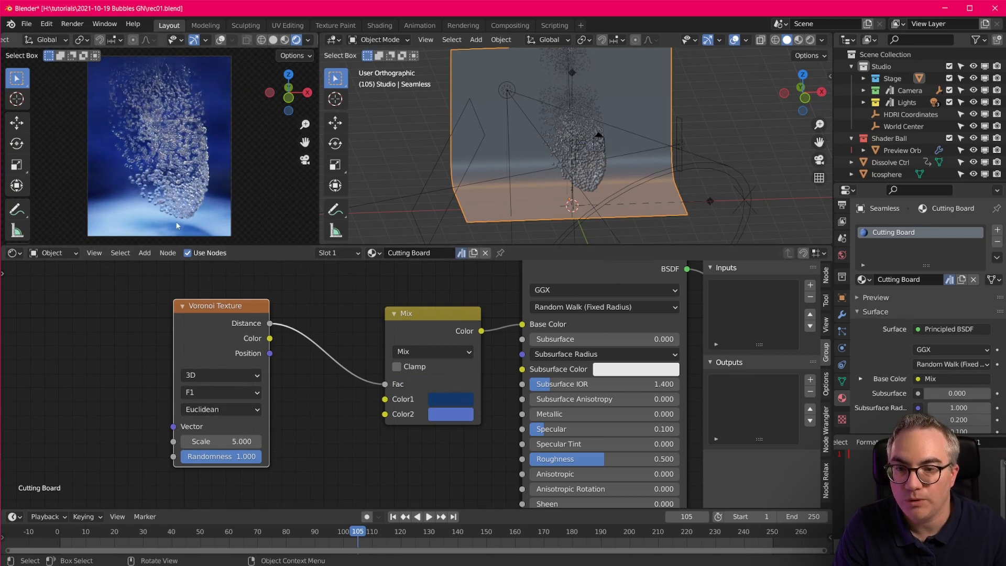
Set the Voronoi Texture's Scale to 11 and check the backdrop pattern in the rendered view
mouse_move(220, 441)
mouse_down()
mouse_move(199, 441)
mouse_move(286, 441)
mouse_move(205, 441)
mouse_move(214, 441)
mouse_up()
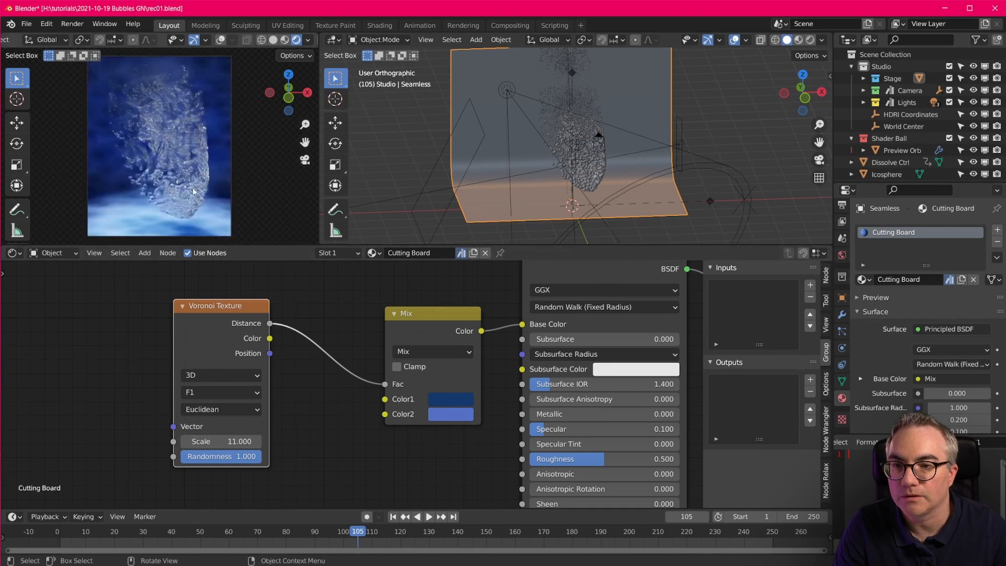
scroll(168, 217, up, 5)
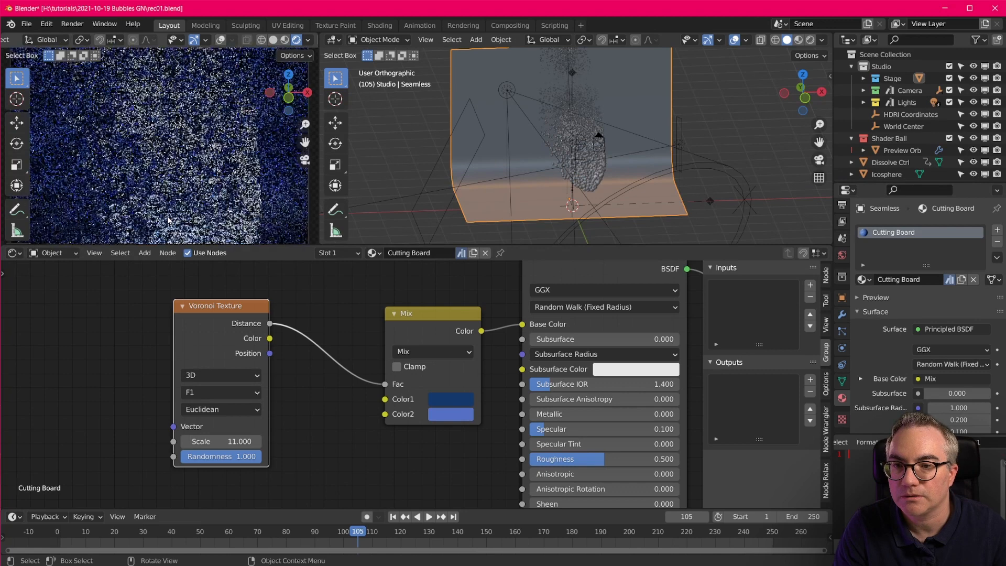
scroll(169, 186, down, 5)
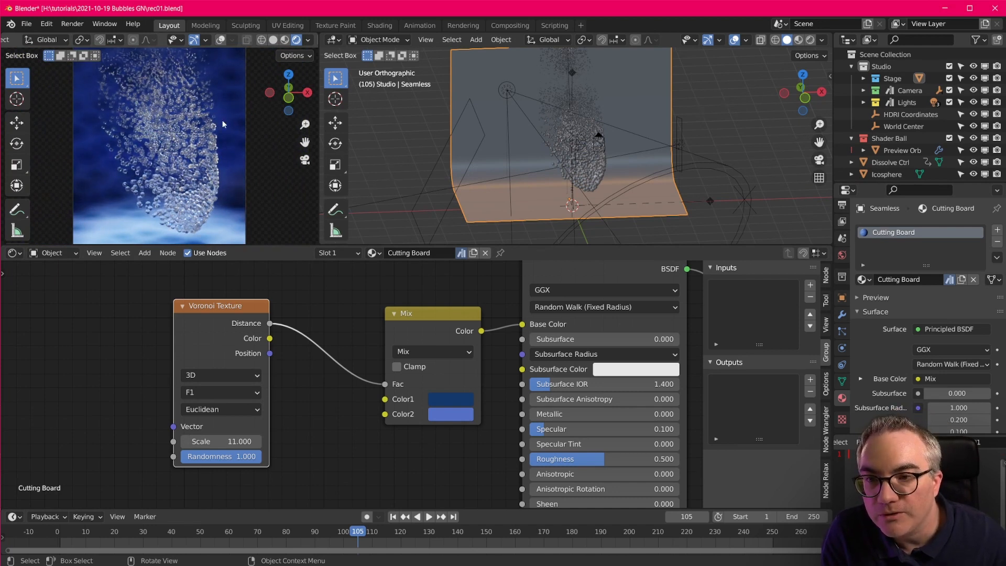
scroll(350, 380, down, 1)
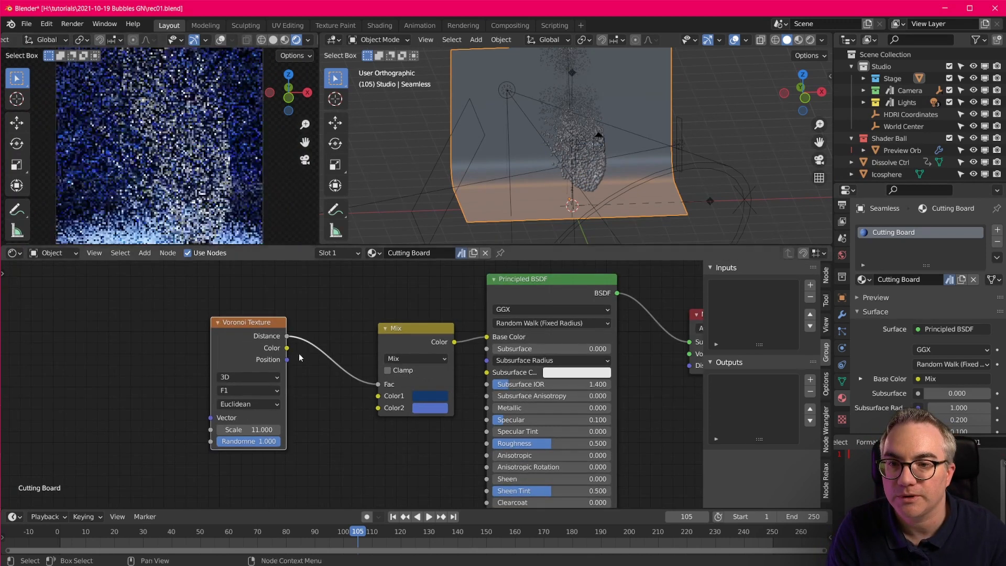
Switch the Voronoi Texture from 3D to 4D and save the file at frame 64
click(244, 377)
click(235, 425)
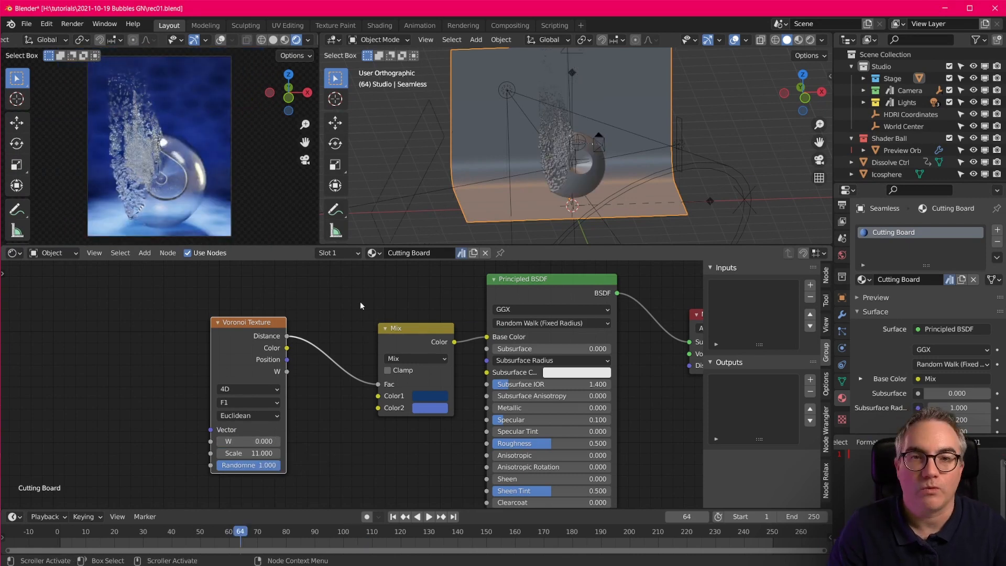
key(ctrl+s)
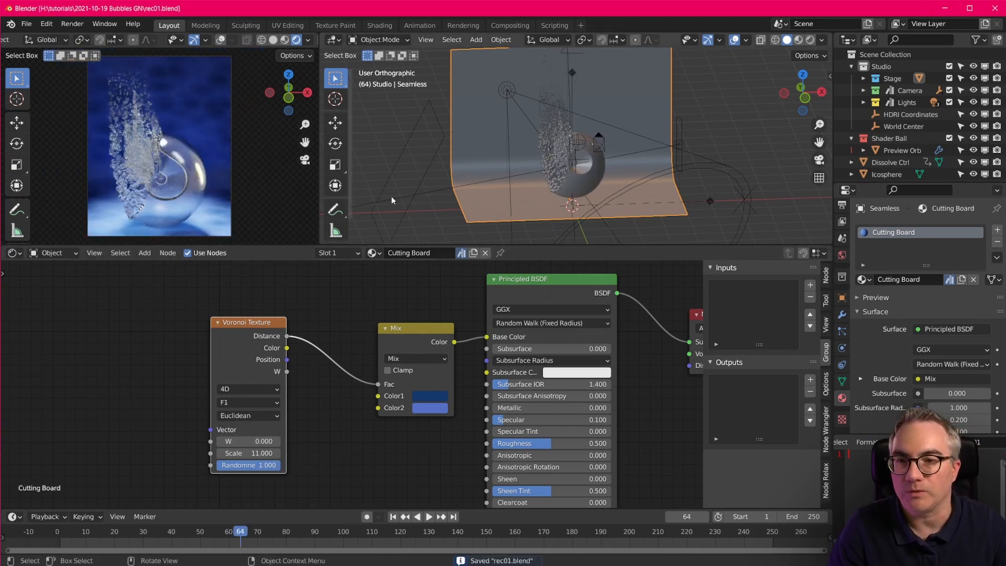
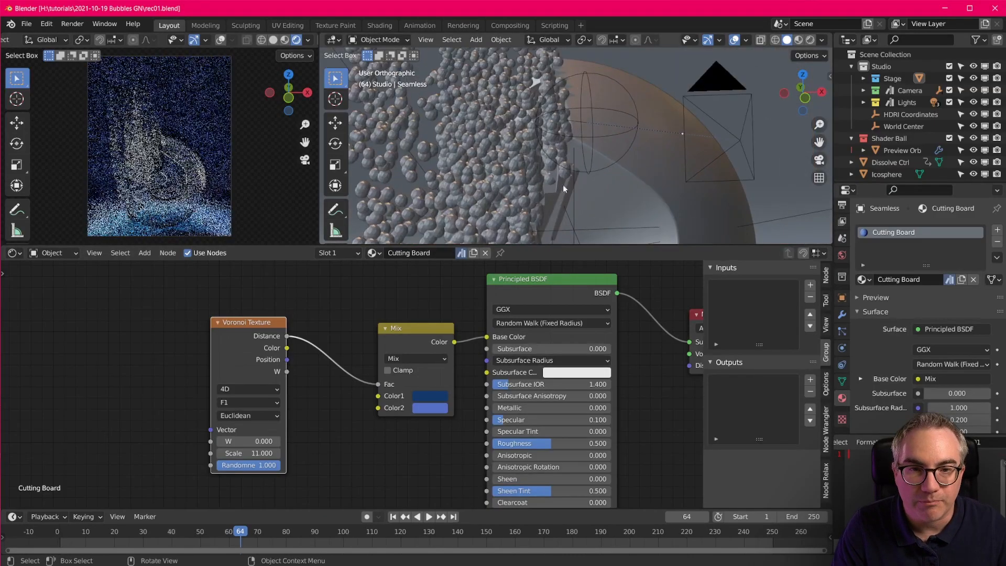
Add a Smooth modifier after Solidify on the Preview Orb and limit it to the solid vertex group
middle_drag(617, 202, 561, 38)
scroll(588, 190, up, 2)
scroll(616, 115, down, 2)
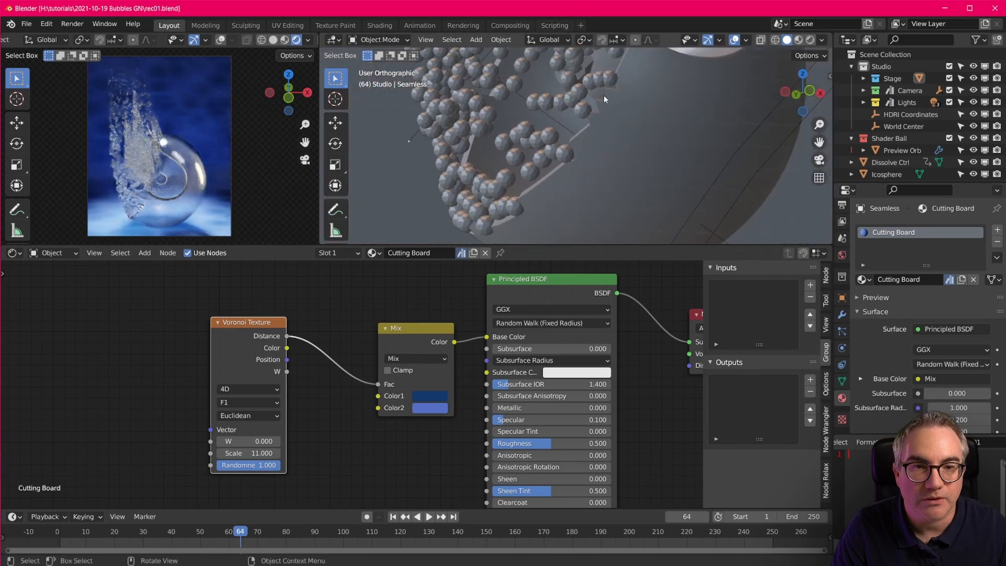
click(650, 183)
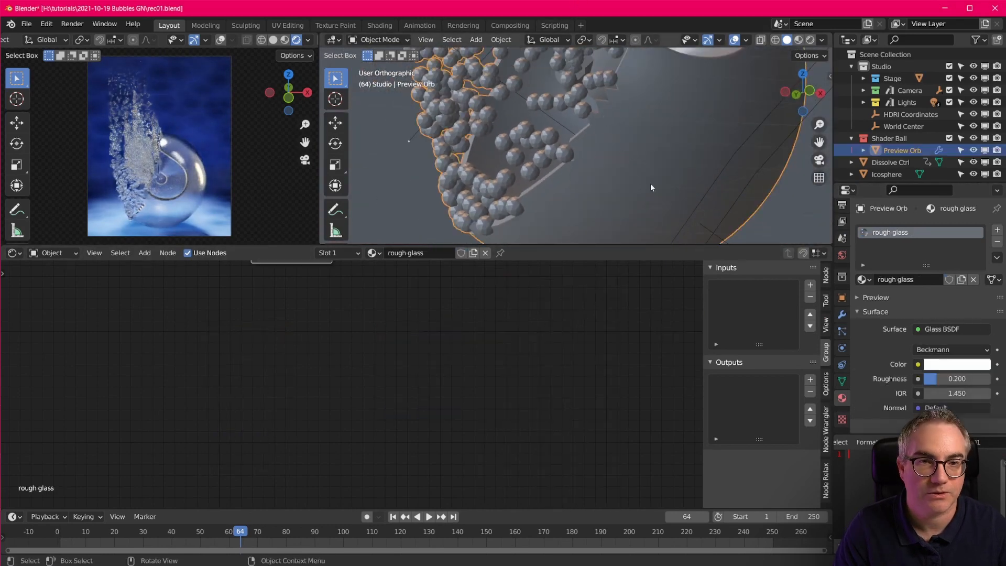
click(841, 314)
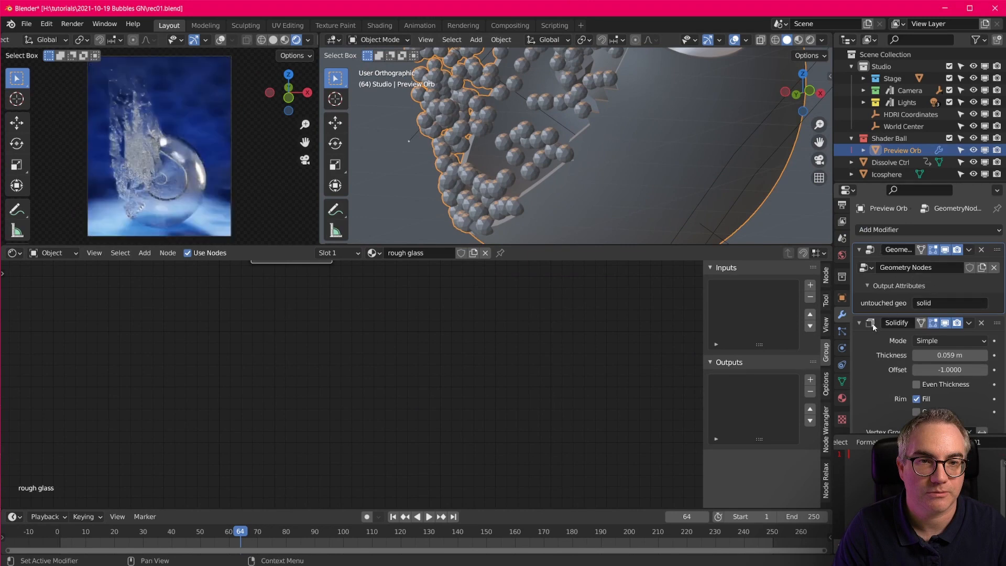
click(859, 323)
click(907, 229)
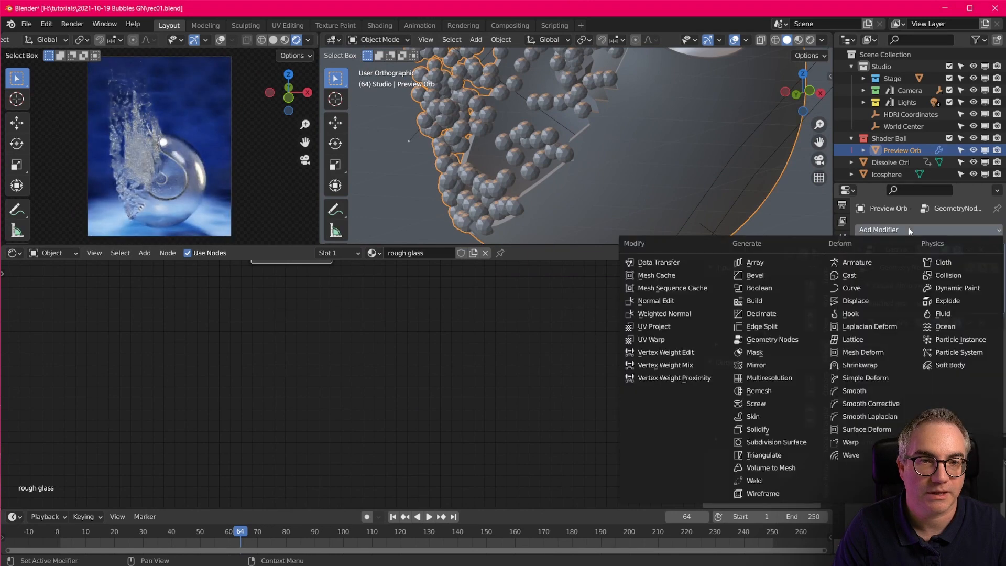
click(865, 394)
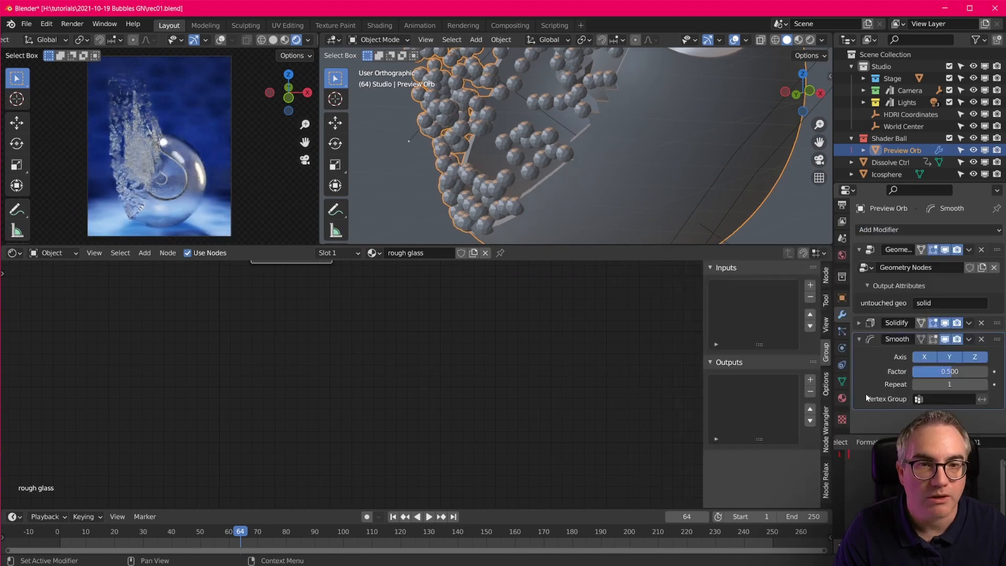
click(930, 399)
click(916, 417)
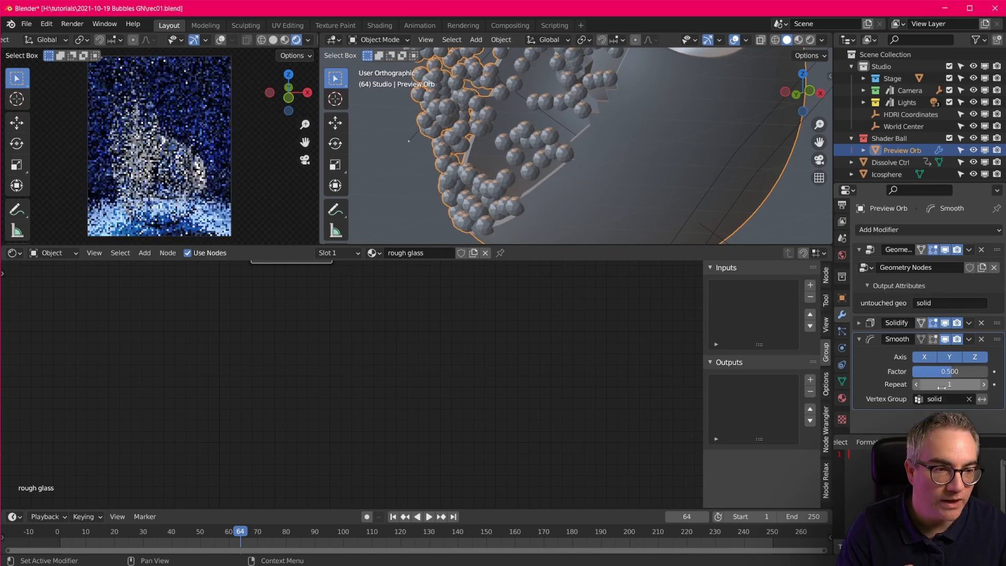
Raise the Smooth modifier's Repeat to 7 and switch the camera viewport to Solid shading
click(984, 386)
click(984, 385)
click(273, 40)
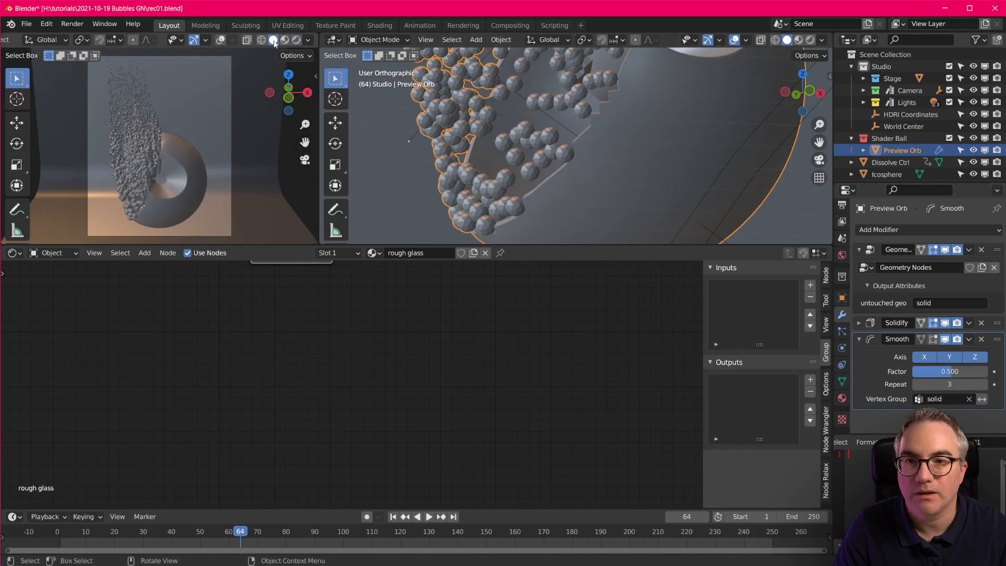
click(984, 385)
click(984, 386)
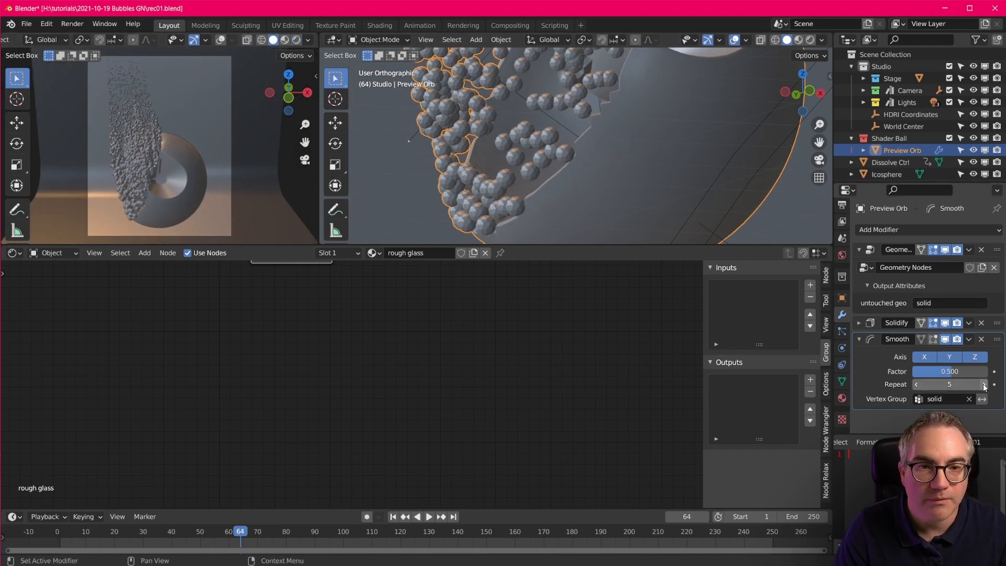
click(984, 384)
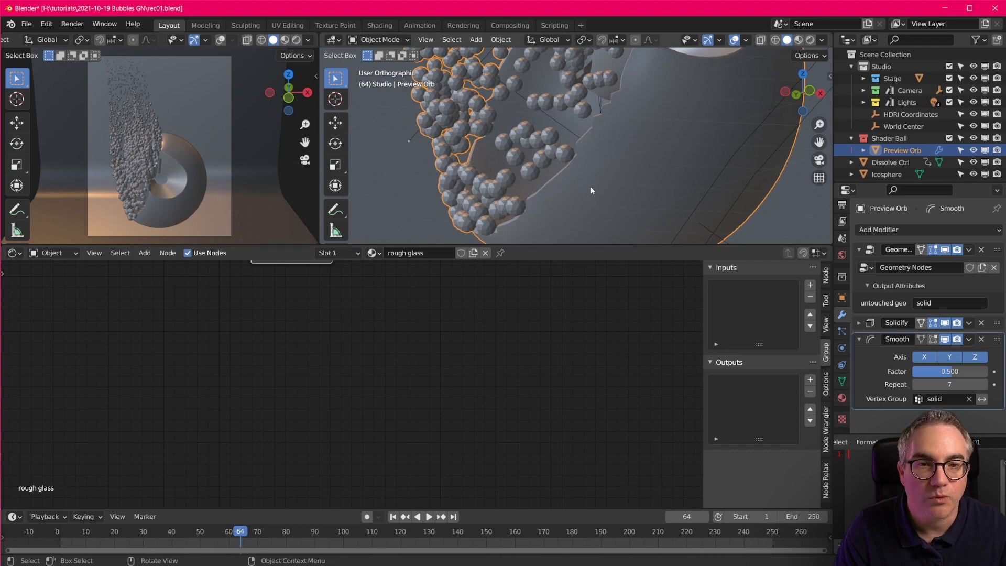
Set the Smooth modifier's Factor to 0.528 and Repeat to 9, inspecting the orb's jagged dissolve edge
middle_drag(592, 190, 591, 129)
scroll(589, 118, up, 4)
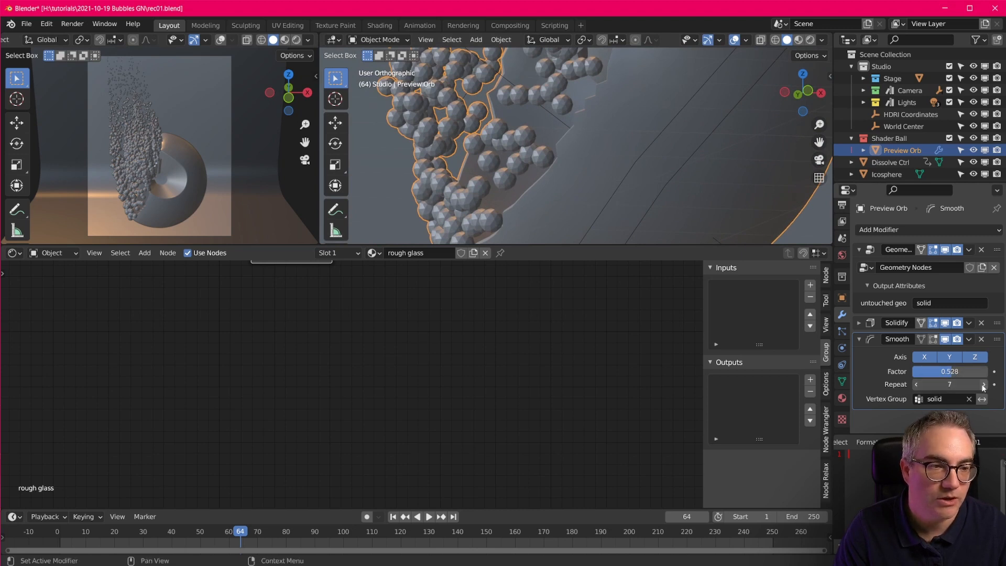
click(983, 385)
click(983, 385)
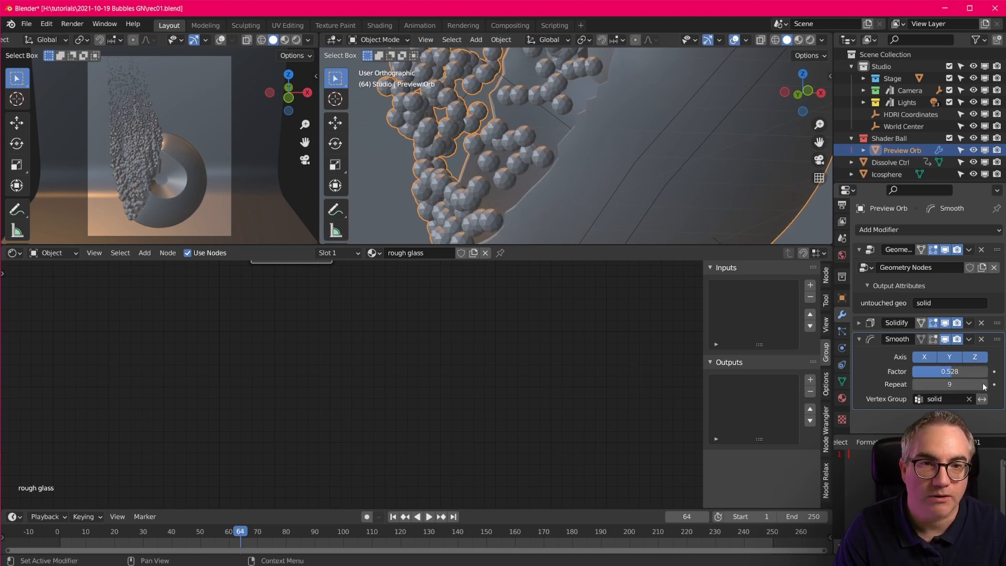
click(916, 385)
click(916, 386)
scroll(599, 164, down, 4)
scroll(512, 165, up, 2)
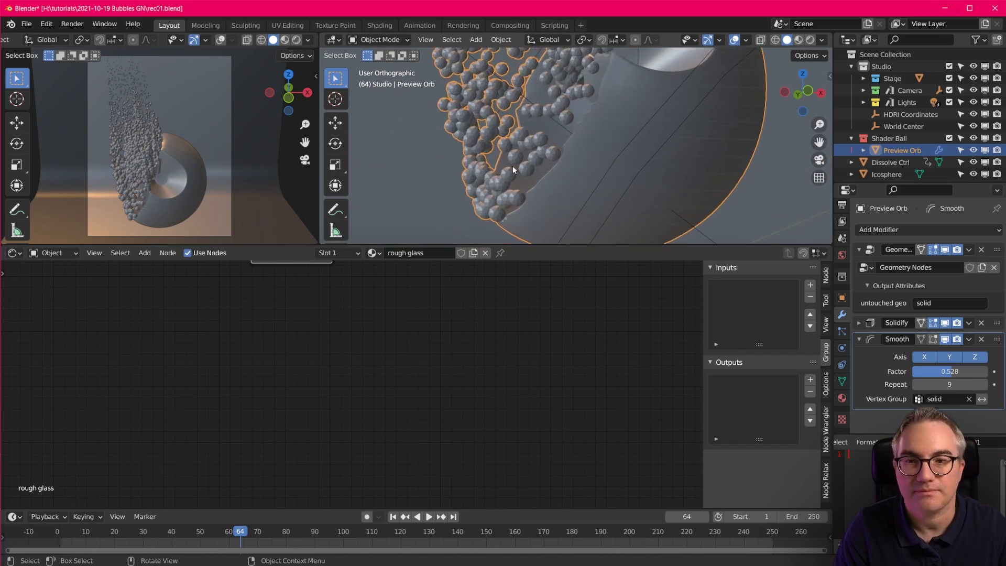
Examine the render result of frame 64 in the Rendering workspace and return to the Layout workspace
click(463, 25)
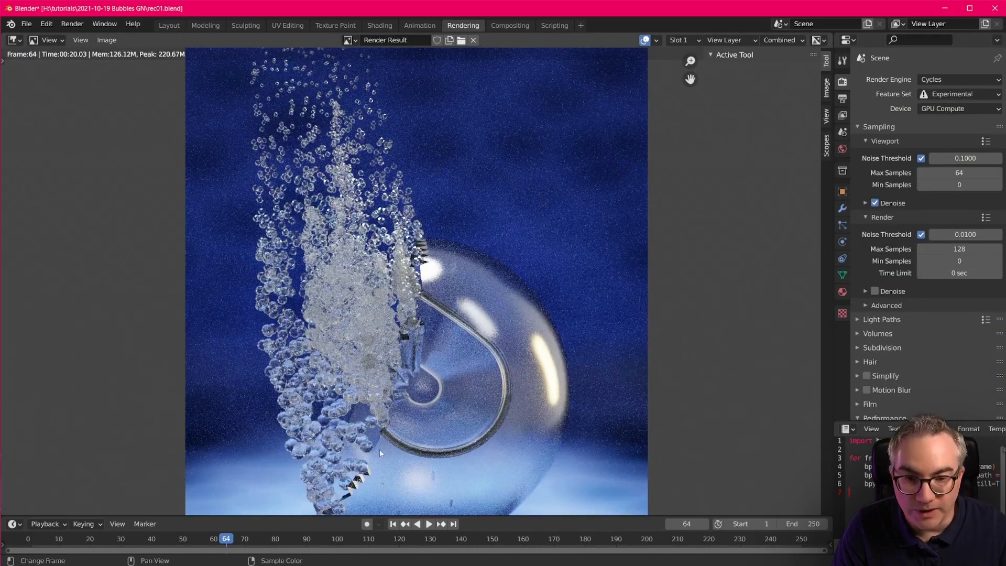
scroll(370, 476, down, 1)
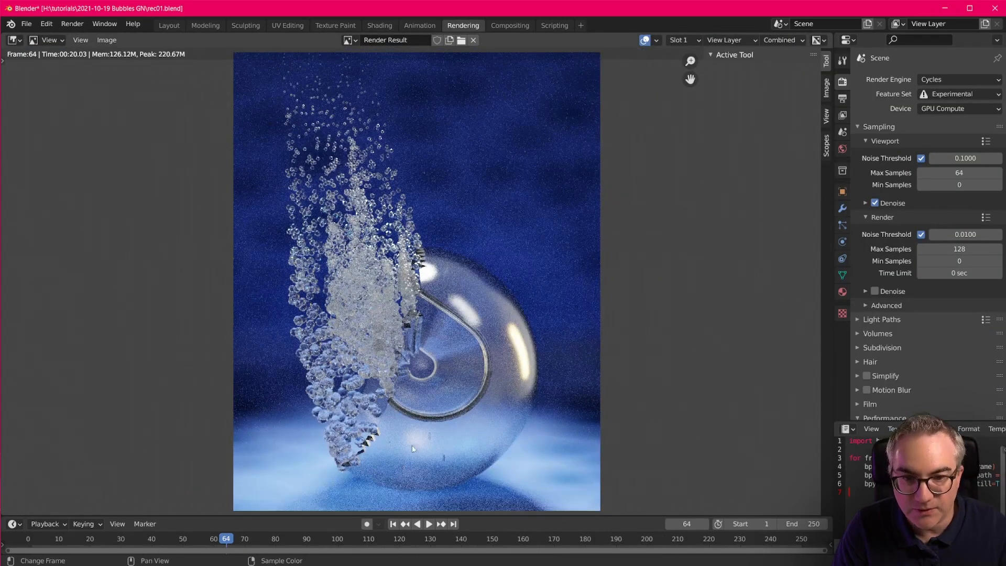
click(170, 26)
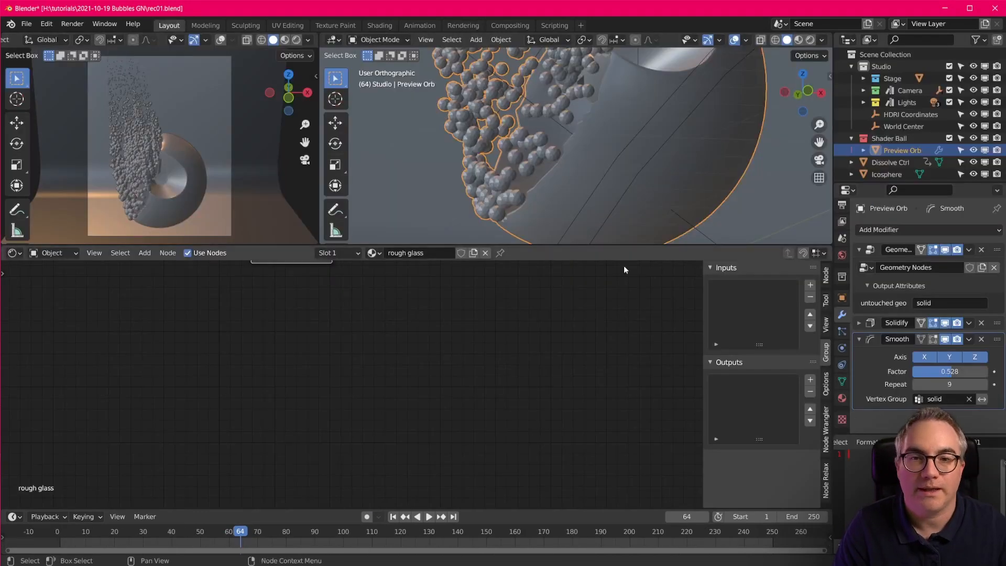
Rotate the Dissolve Ctrl plane clockwise in top view so it faces the Preview Orb at an angle, and inspect the dissolve edge
scroll(592, 164, down, 3)
key(KP_7)
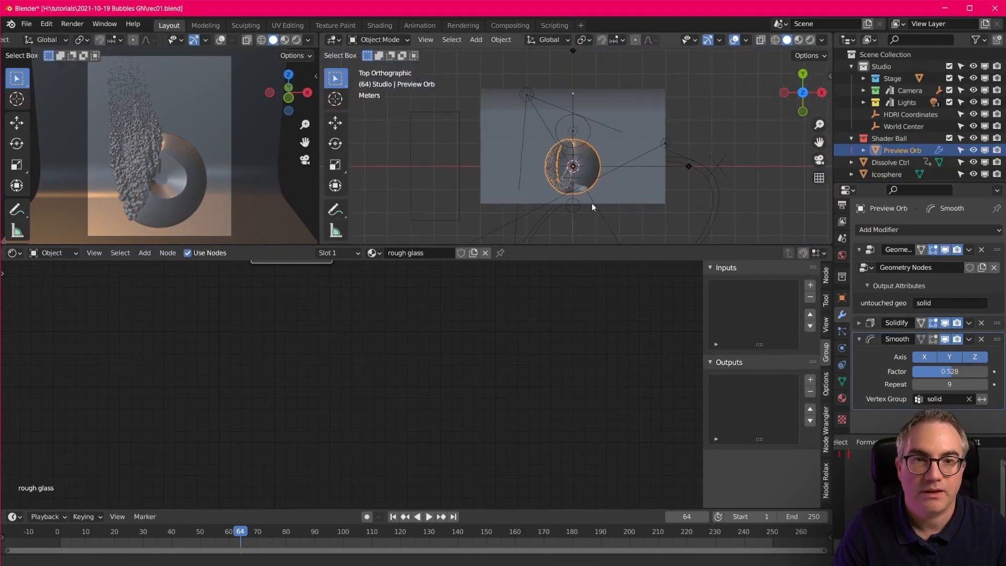
click(460, 192)
scroll(611, 192, up, 5)
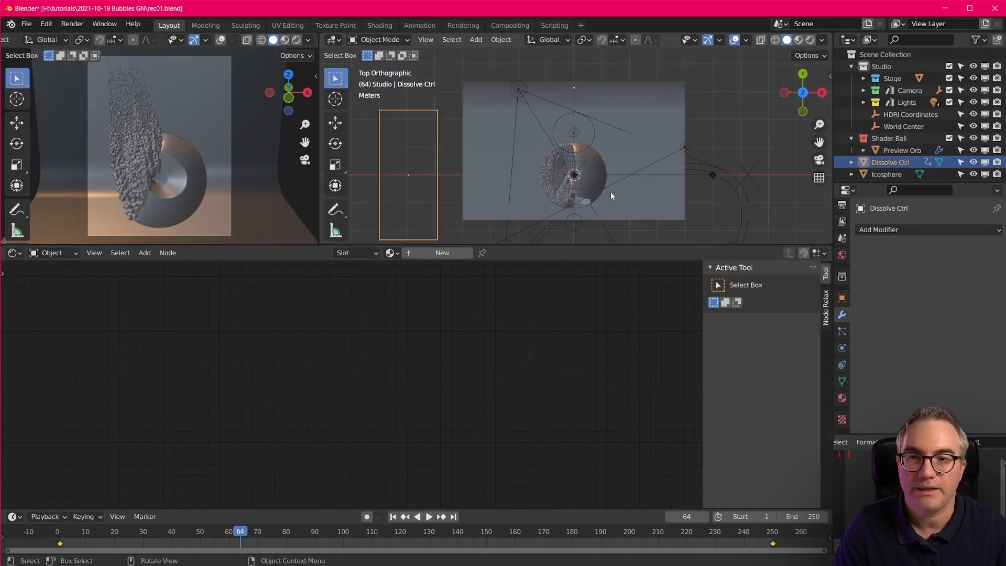
shift+middle_drag(611, 192, 626, 147)
scroll(626, 151, down, 4)
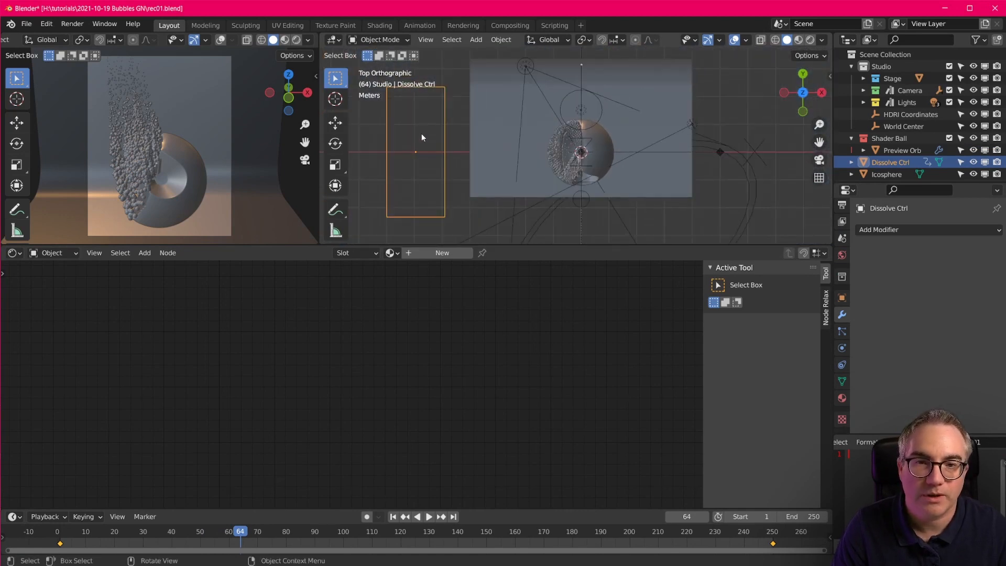
middle_drag(496, 222, 437, 150)
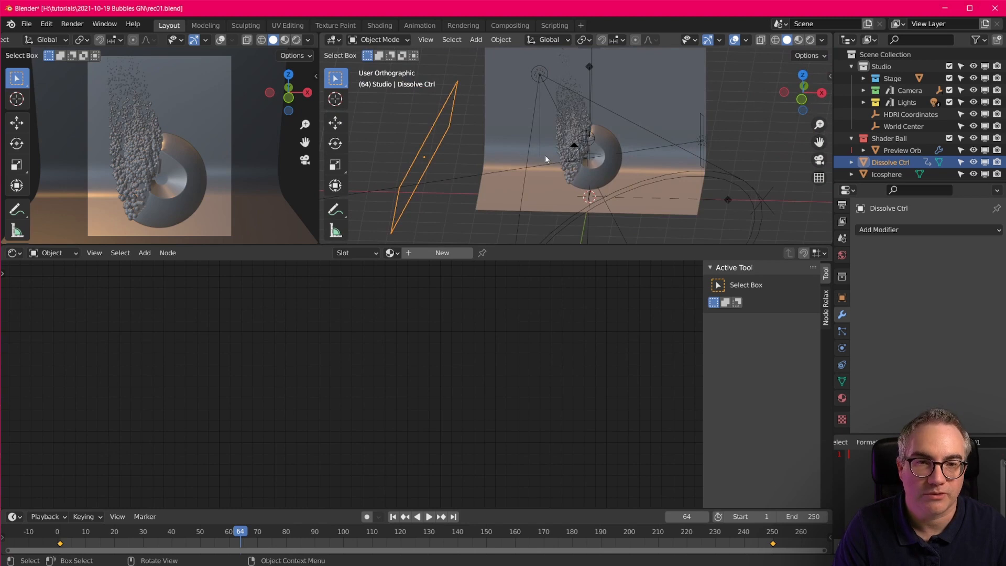
key(KP_7)
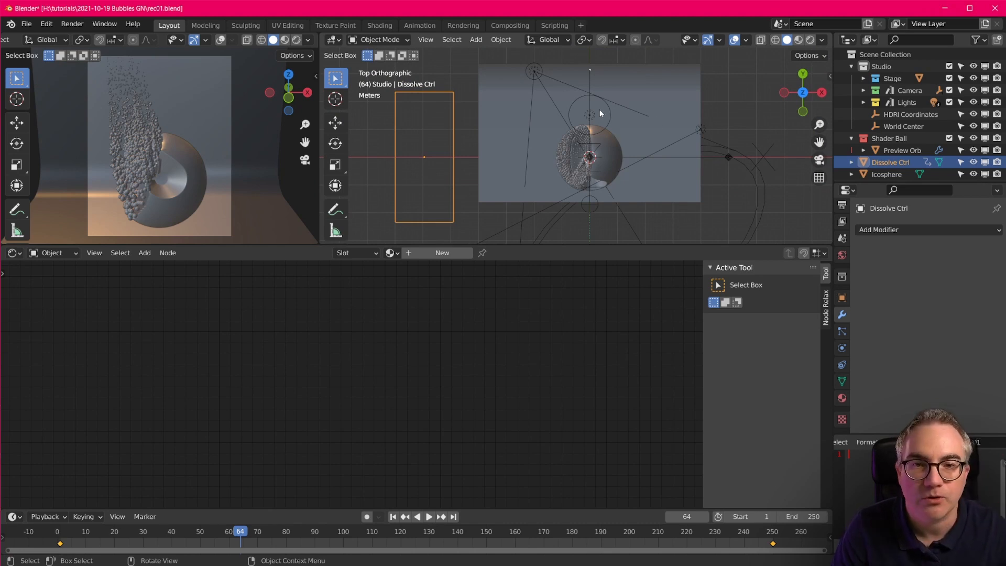
key(r)
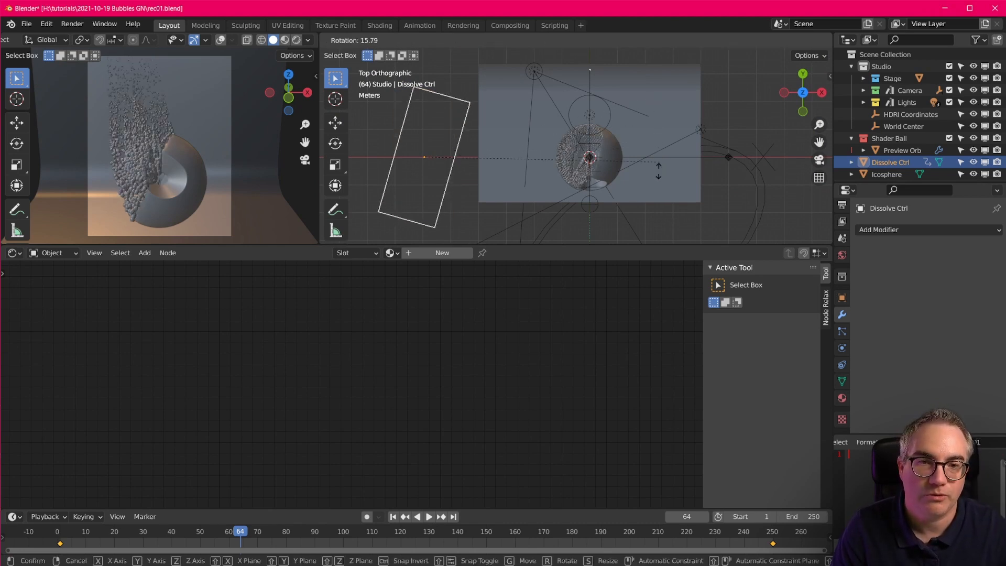
click(605, 170)
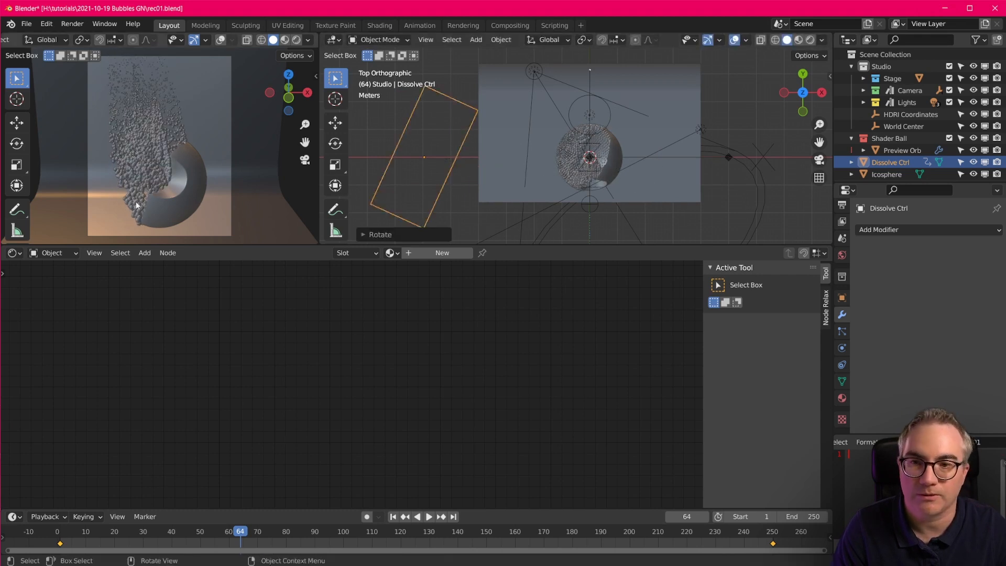
scroll(162, 202, up, 3)
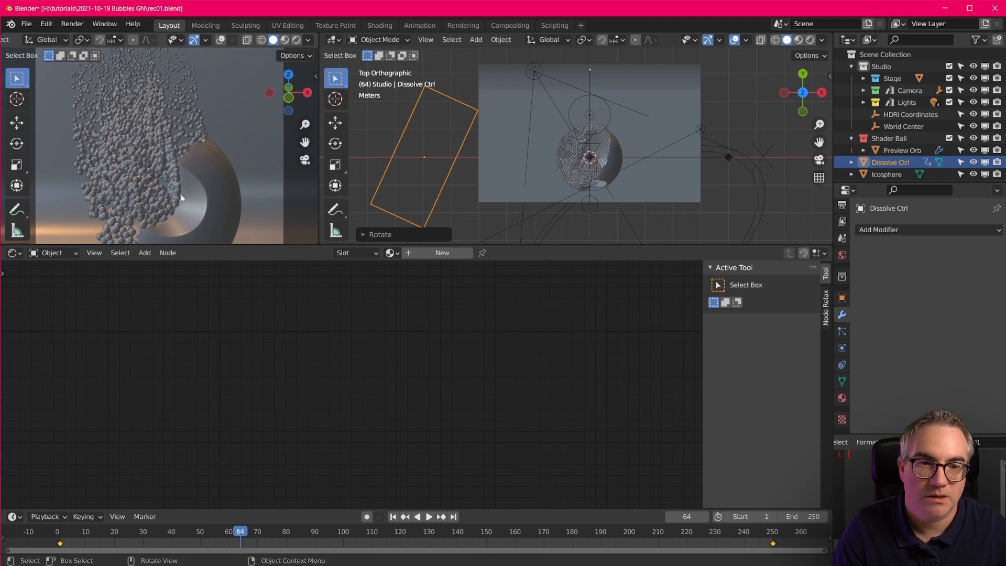
scroll(634, 197, up, 3)
shift+middle_drag(634, 197, 608, 148)
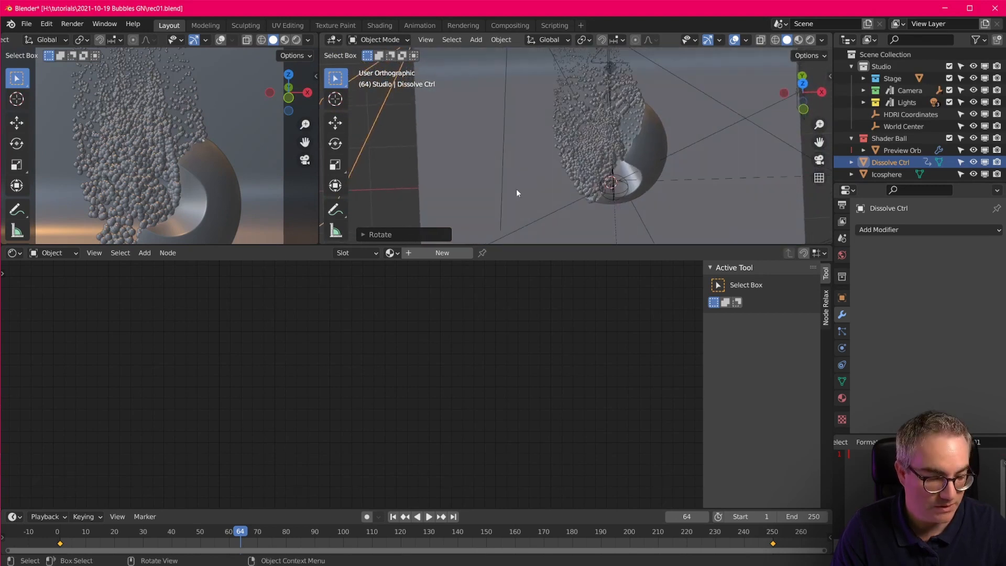
Rotate the Dissolve Ctrl plane again in top view, leaving it slightly tilted toward the Preview Orb, and check the dissolve edge
key(KP_7)
key(r)
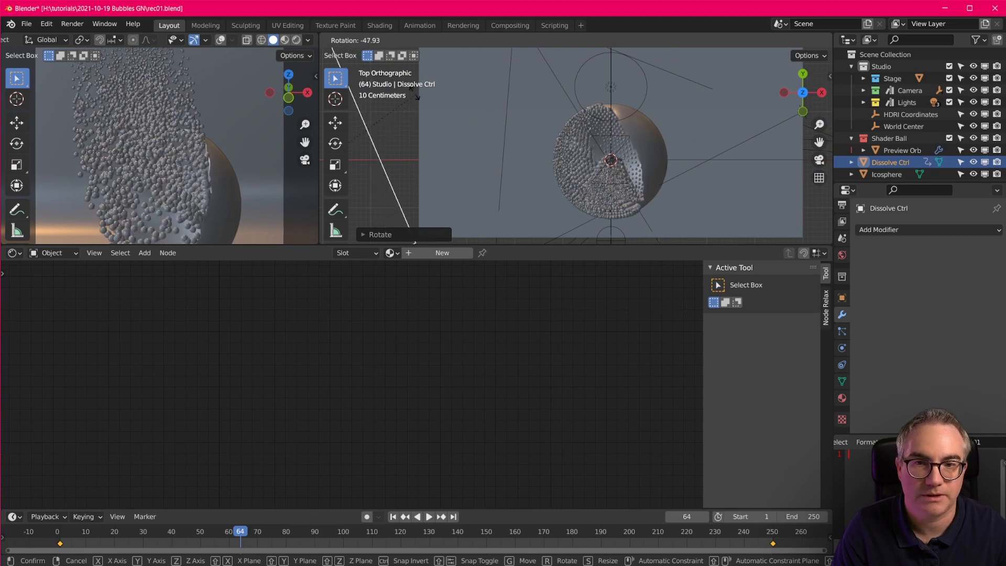
click(445, 159)
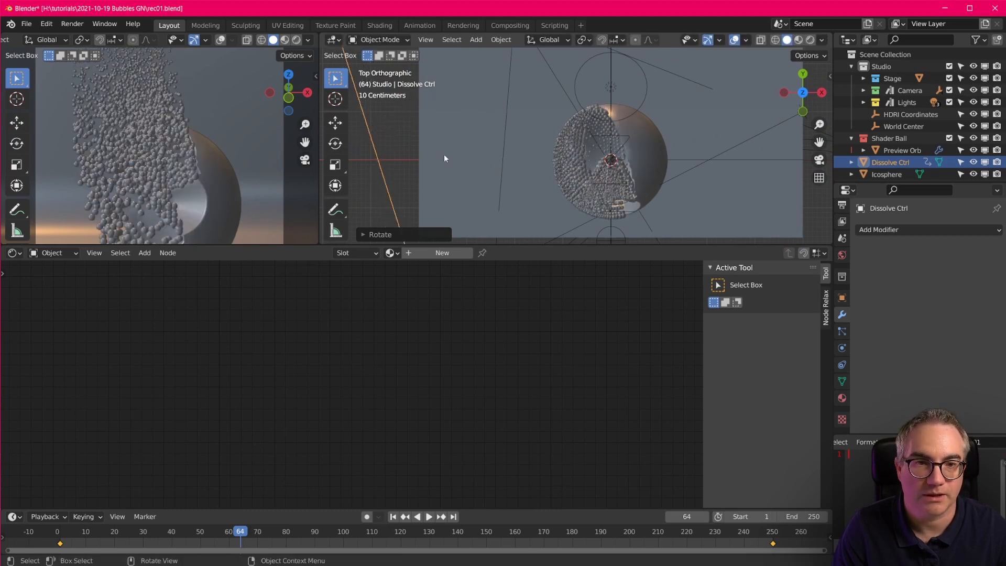
shift+middle_drag(168, 202, 184, 134)
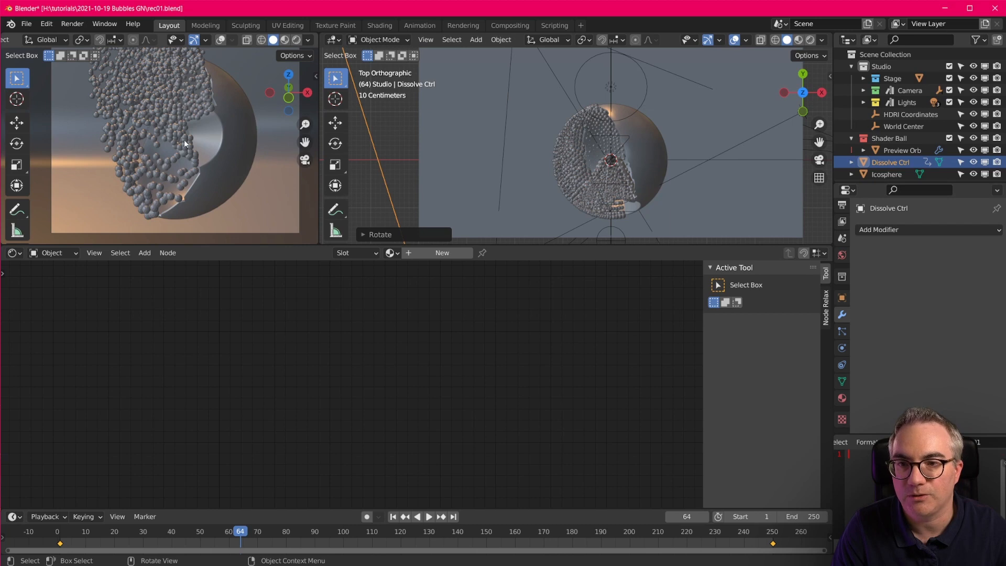
scroll(184, 143, down, 1)
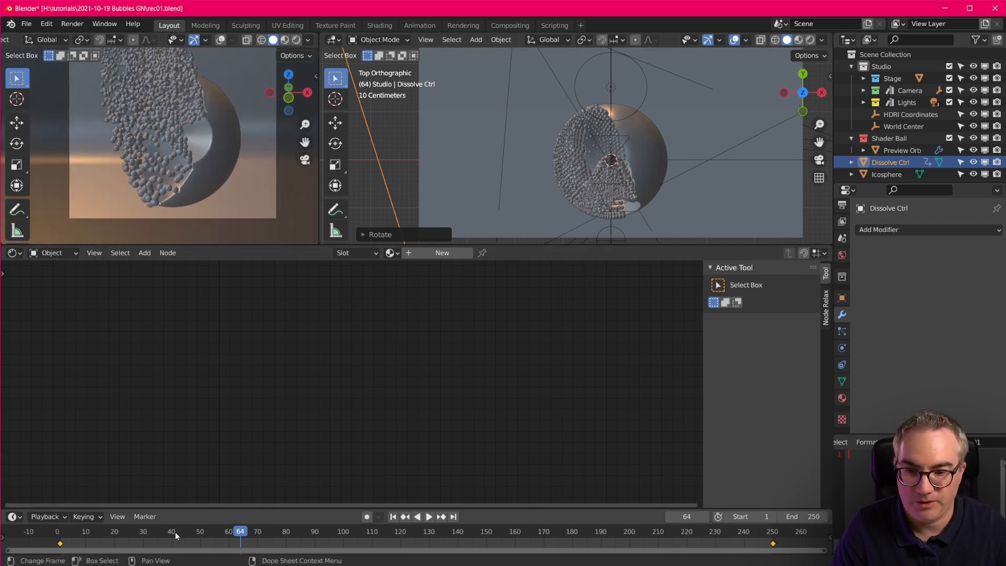
Inspect the angled dissolve on the Preview Orb at frame 55 from several angles, and at frame 17
drag(175, 533, 215, 543)
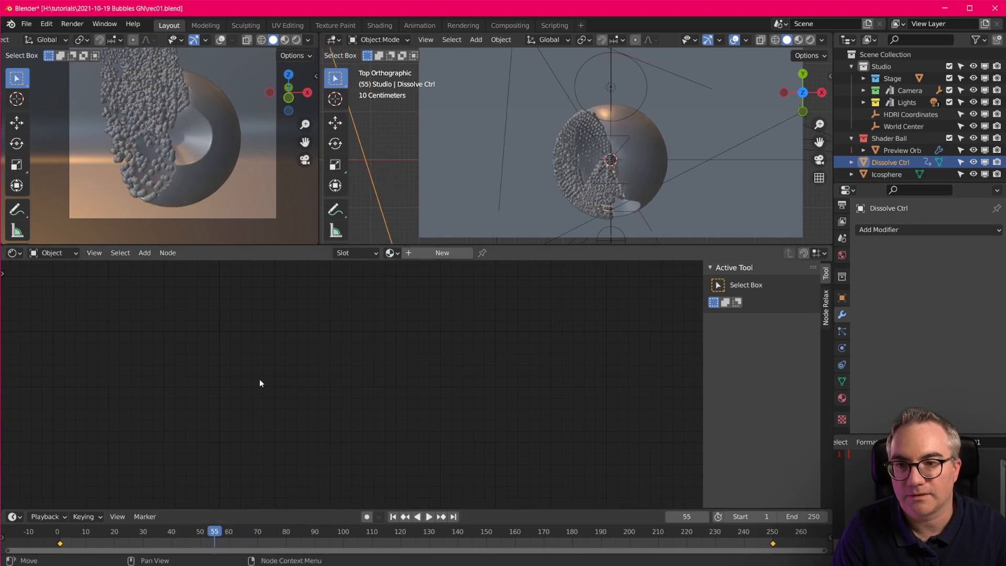
scroll(231, 144, up, 1)
scroll(603, 157, down, 2)
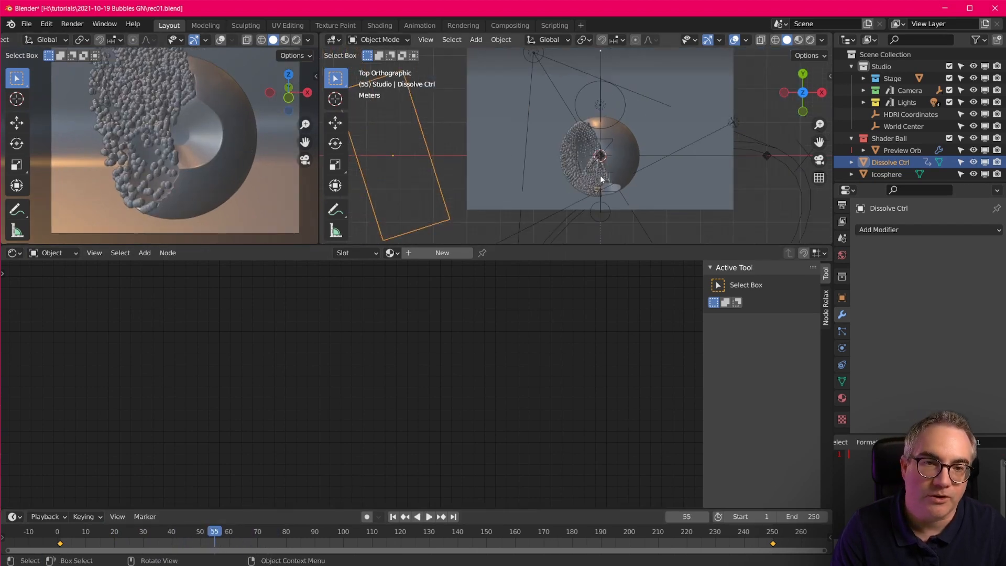
middle_drag(615, 194, 604, 245)
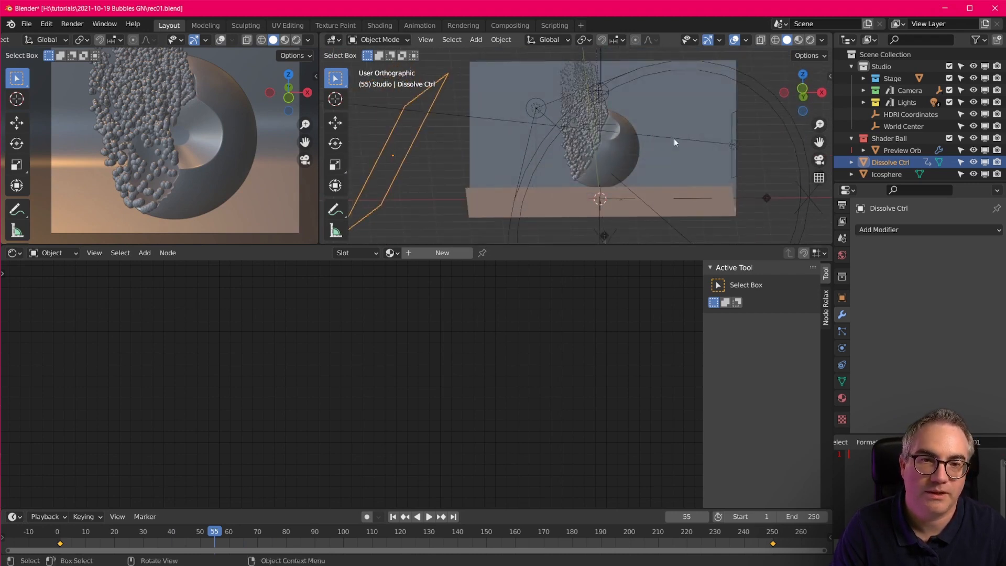
middle_drag(674, 138, 596, 177)
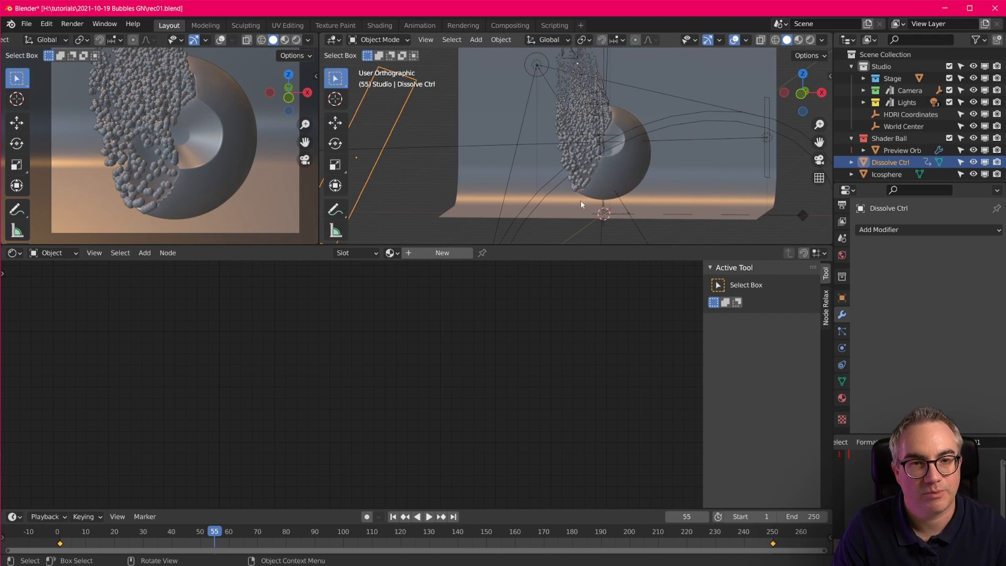
scroll(581, 201, up, 2)
scroll(581, 202, down, 3)
click(105, 531)
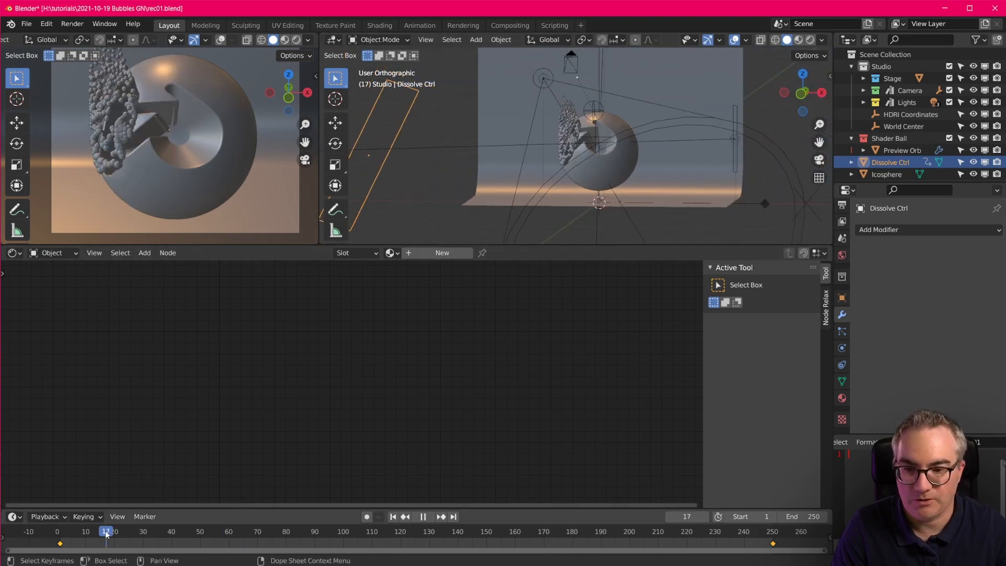